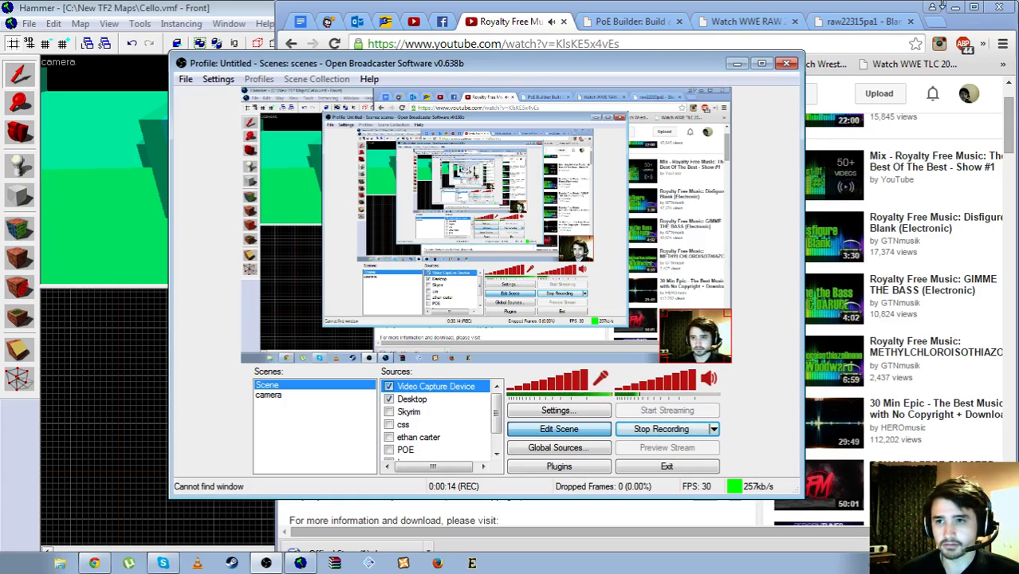
# Switch to the Hammer editor with Cello.vmf open and select the platform block beside the arched corridor in the 3D view
pyautogui.click(956, 9)
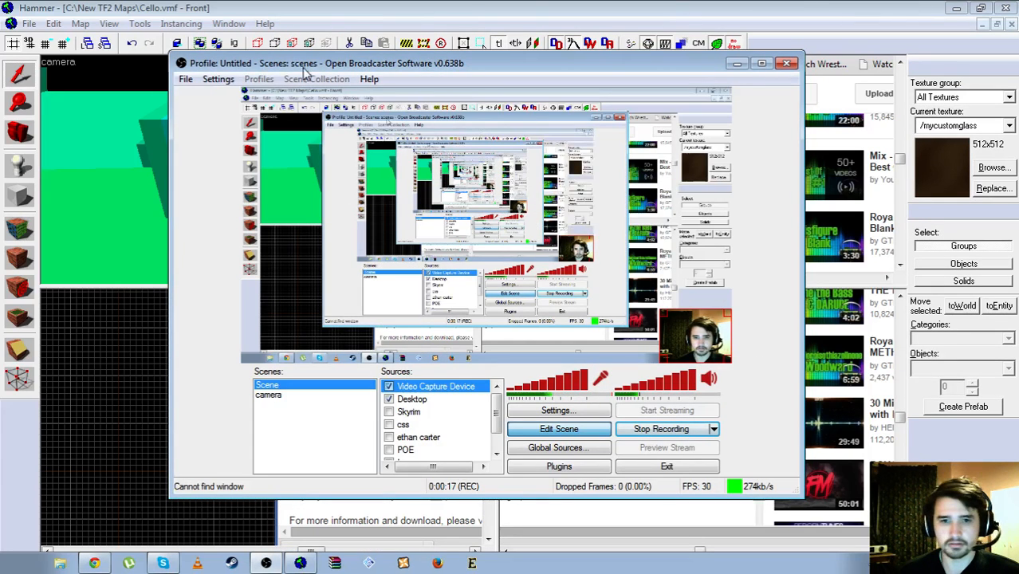
pyautogui.click(348, 17)
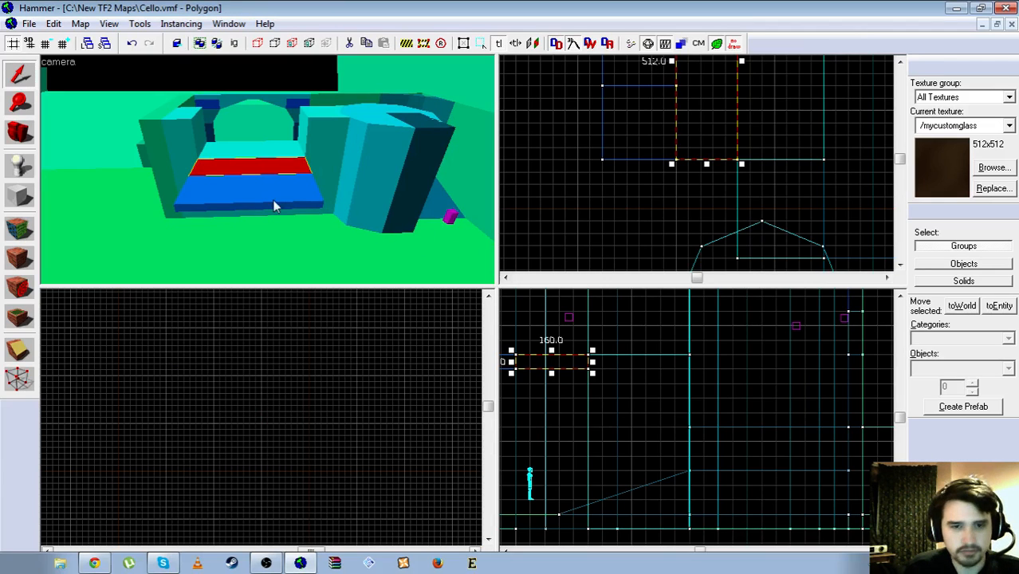
pyautogui.press('z')
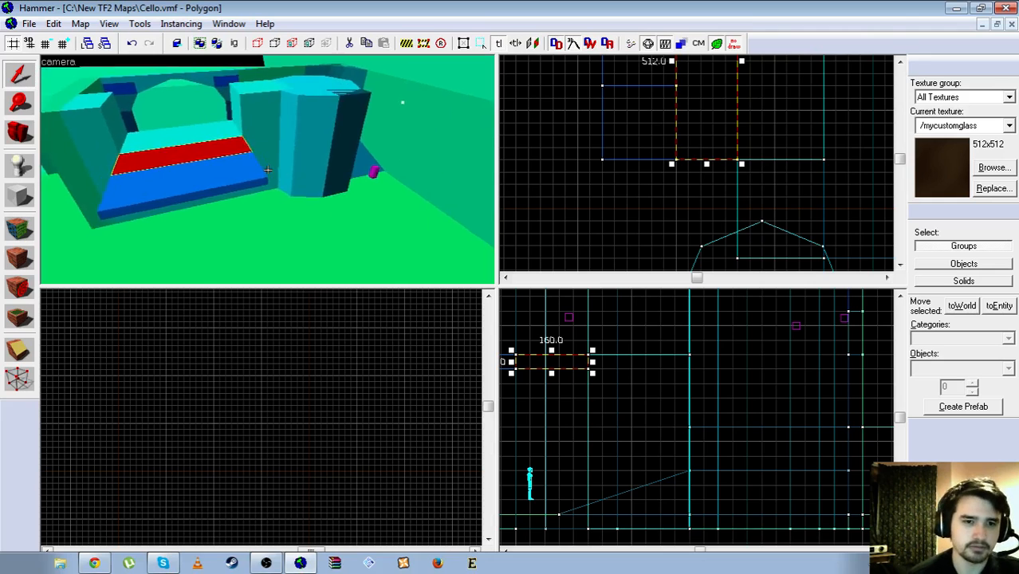
pyautogui.press('w')
pyautogui.press('w')
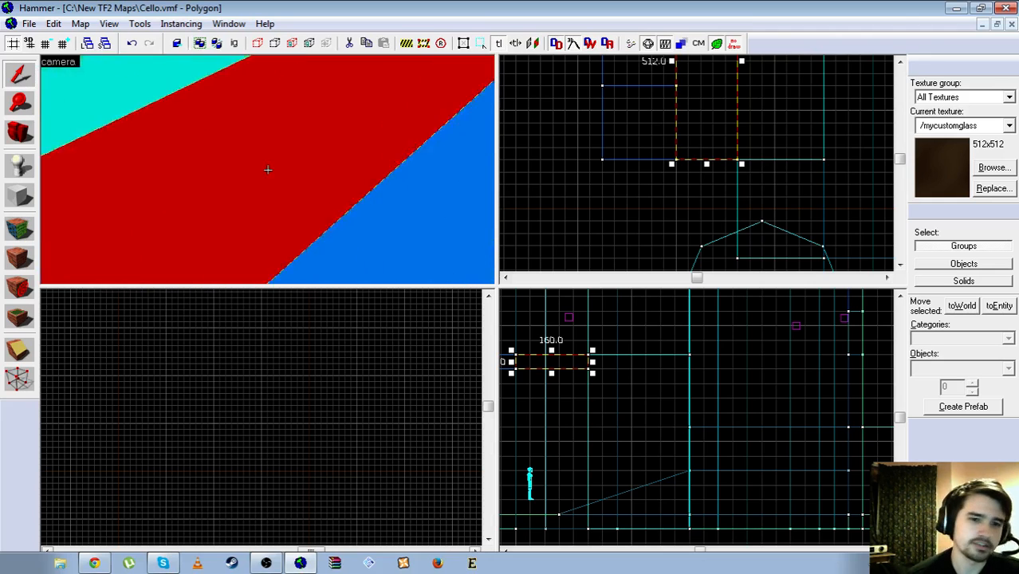
pyautogui.press('s')
pyautogui.click(268, 170)
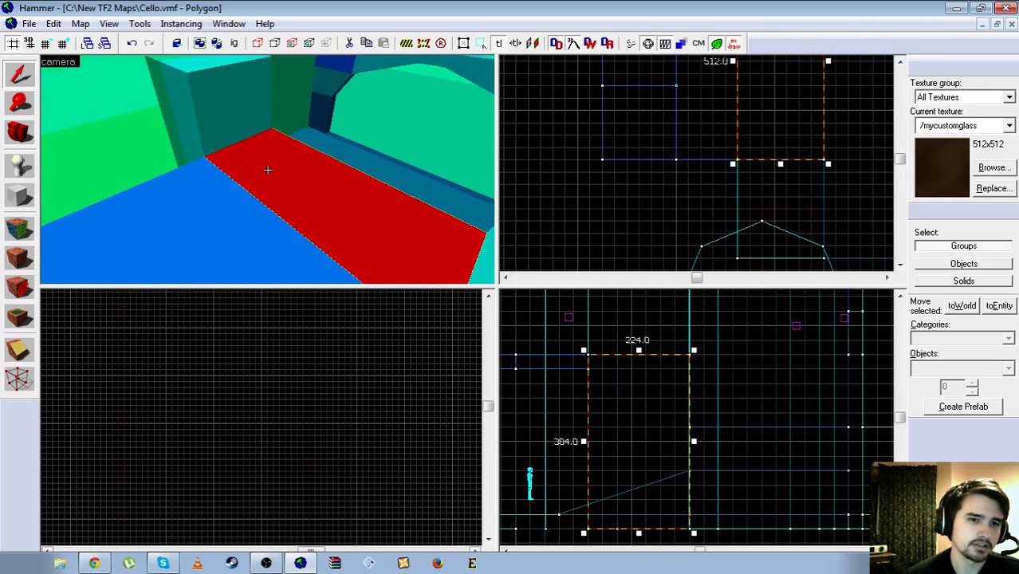
# Examine the raised corridor, its archway and the curved corner from inside, outside and above in the 3D view
pyautogui.press('w')
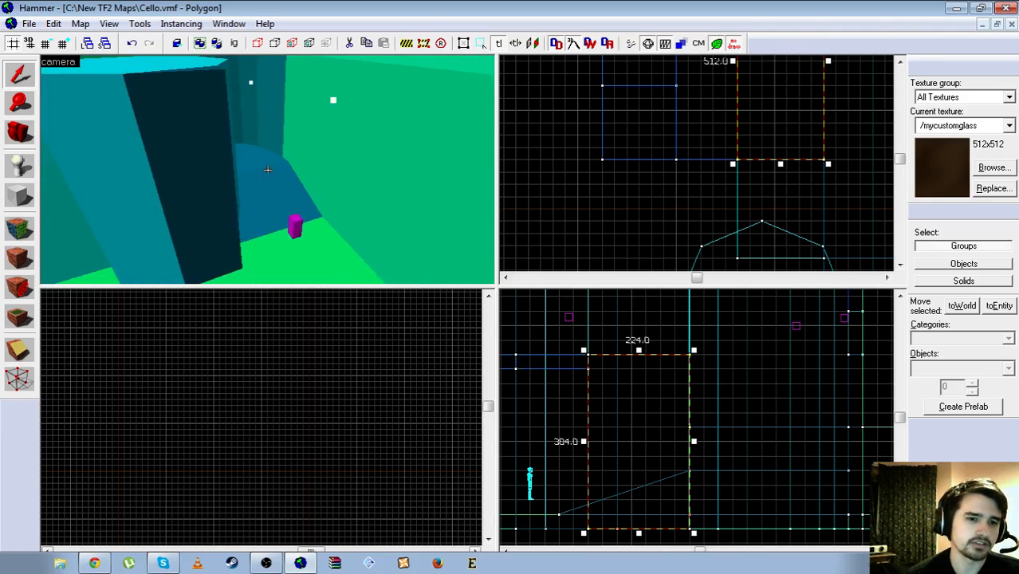
pyautogui.press('w')
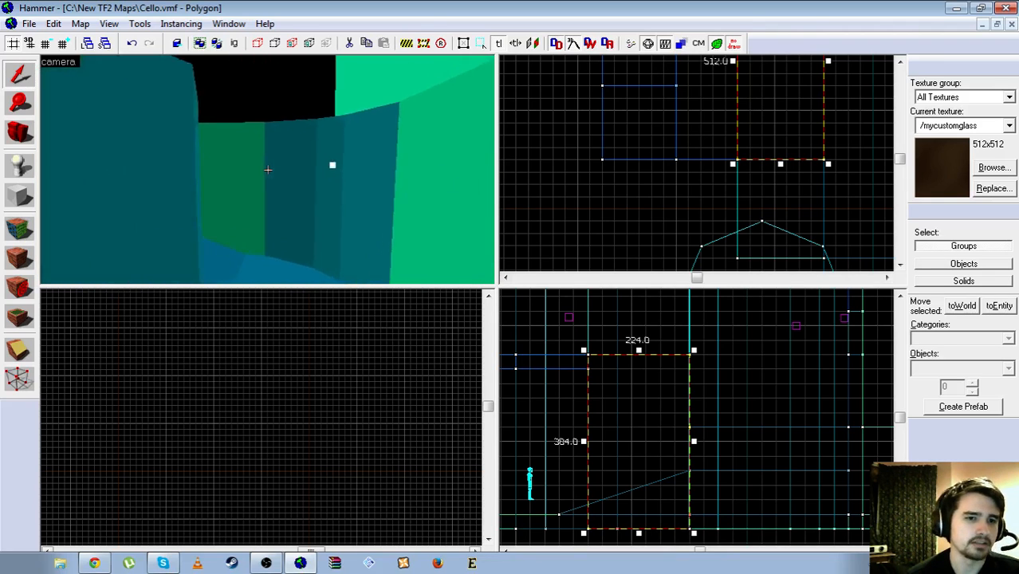
pyautogui.press('w')
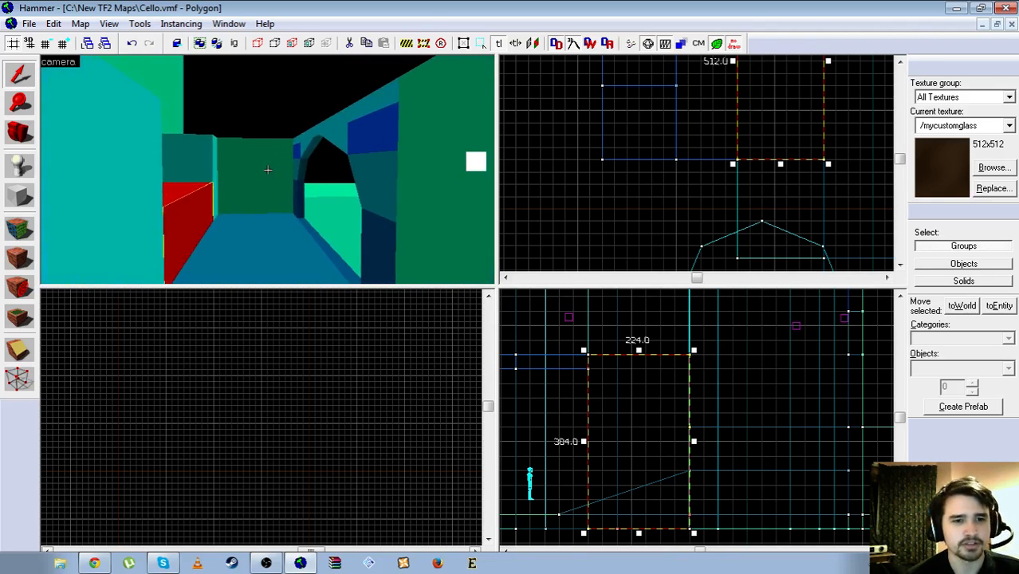
pyautogui.press('s')
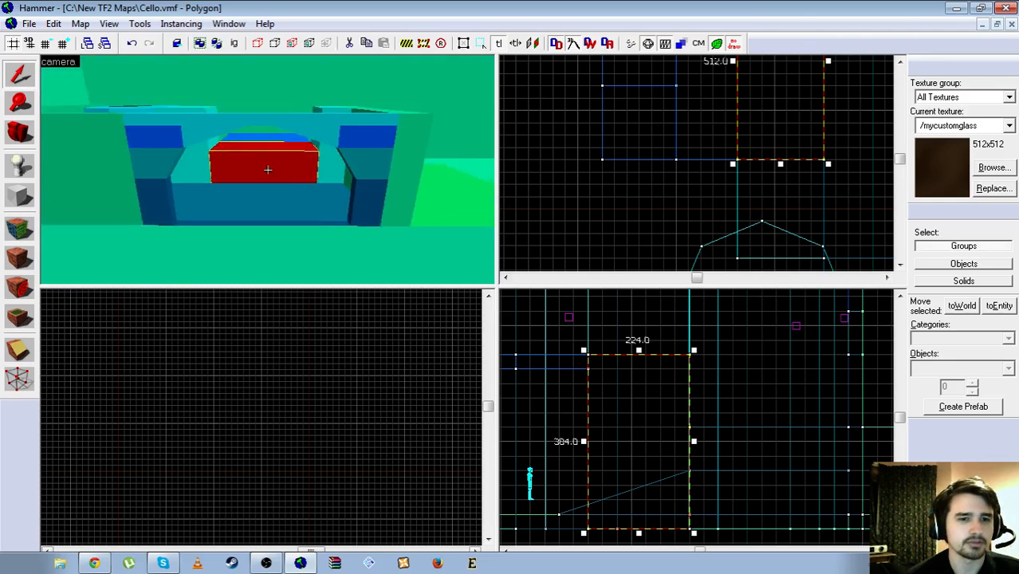
pyautogui.press('w')
pyautogui.press('w')
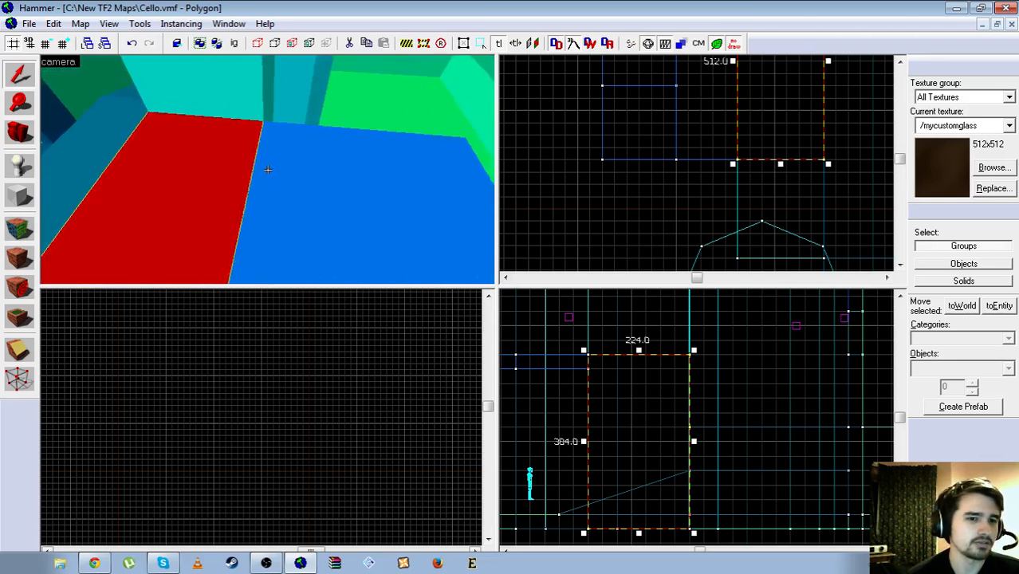
pyautogui.press('s')
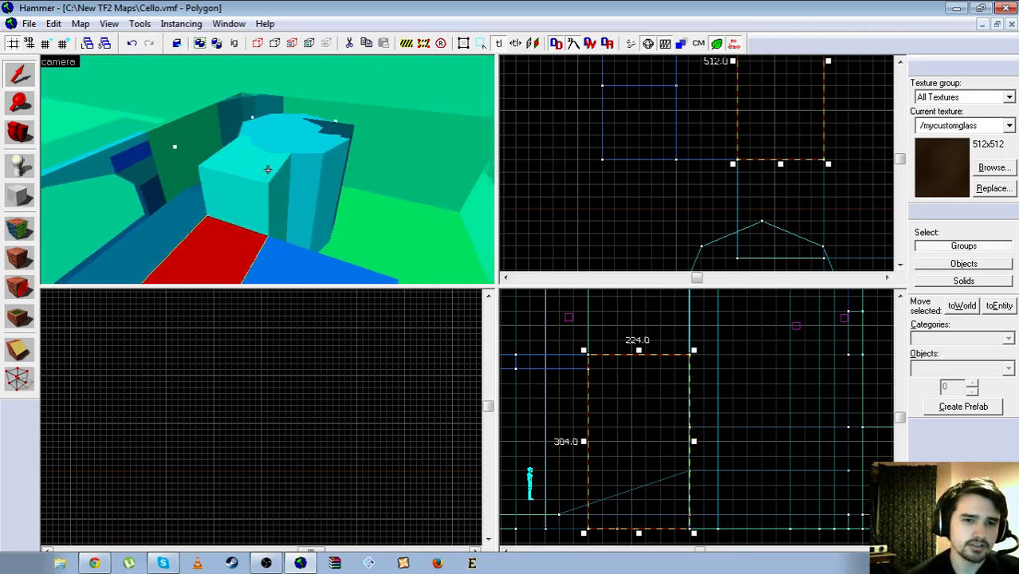
pyautogui.press('d')
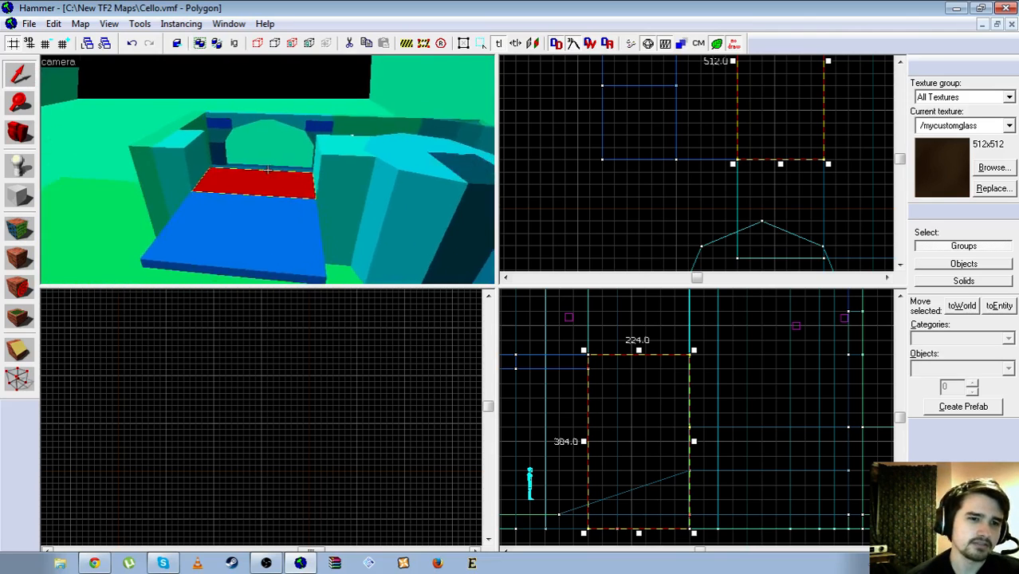
pyautogui.press('w')
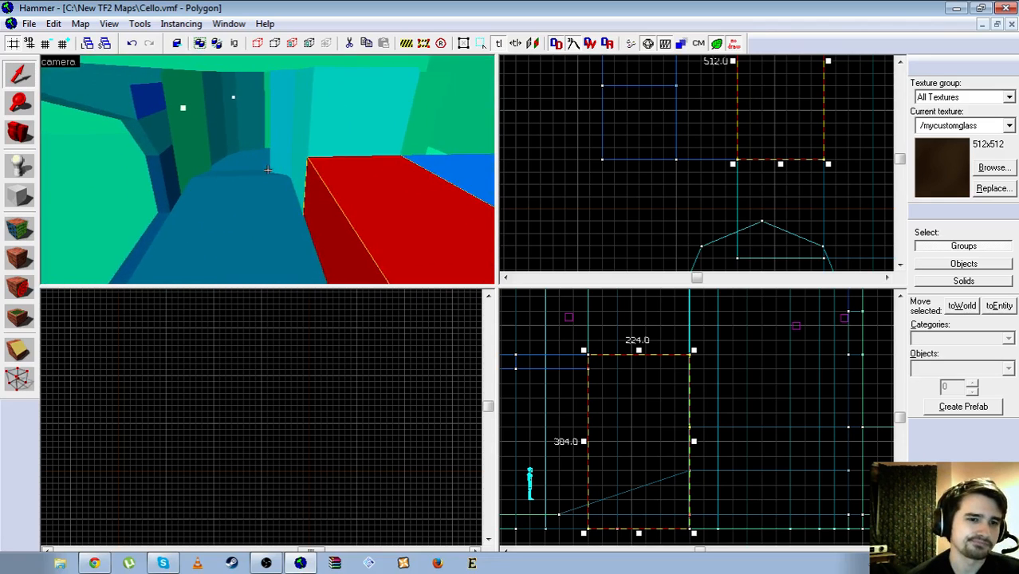
pyautogui.press('w')
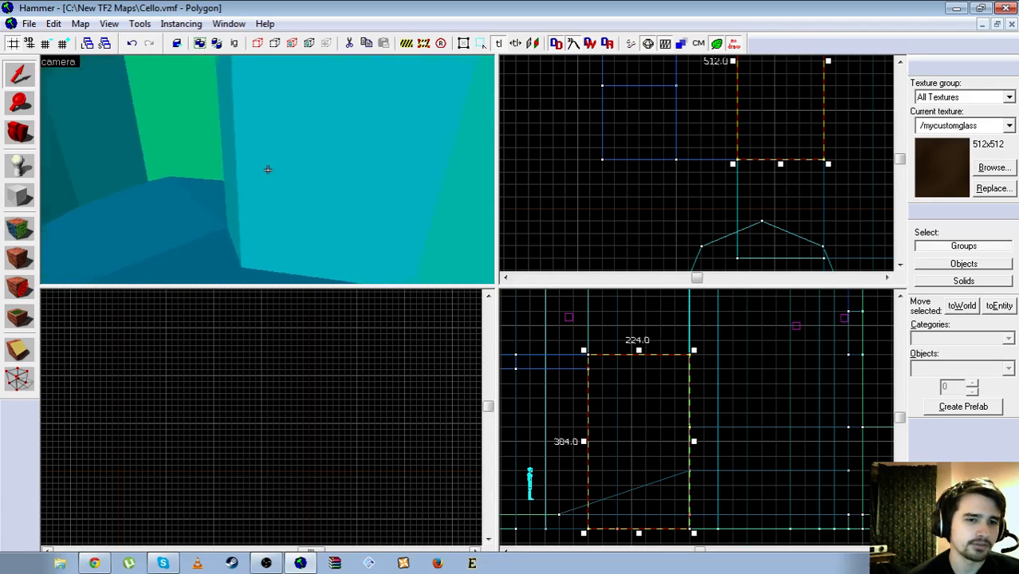
pyautogui.press('w')
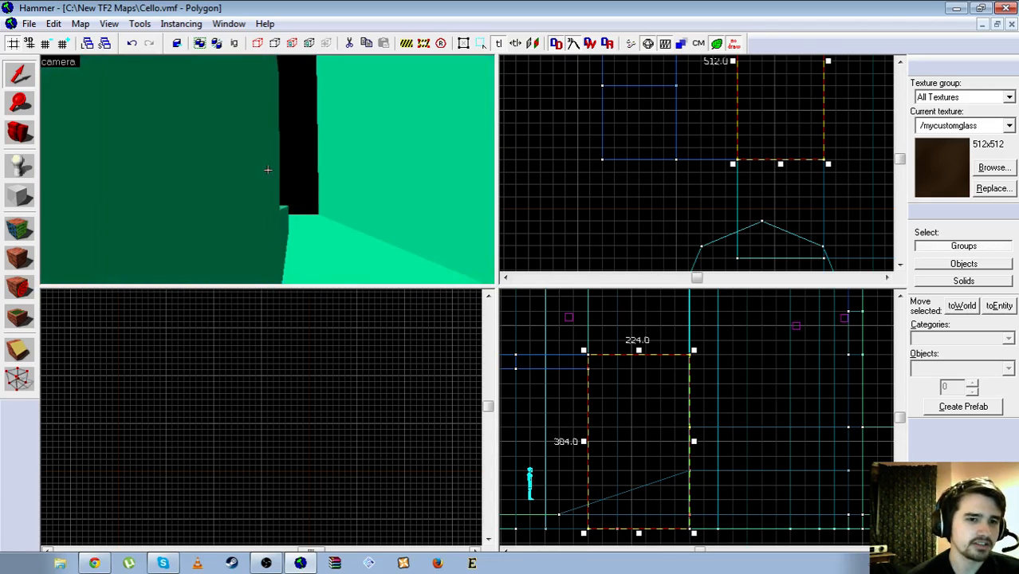
pyautogui.press('s')
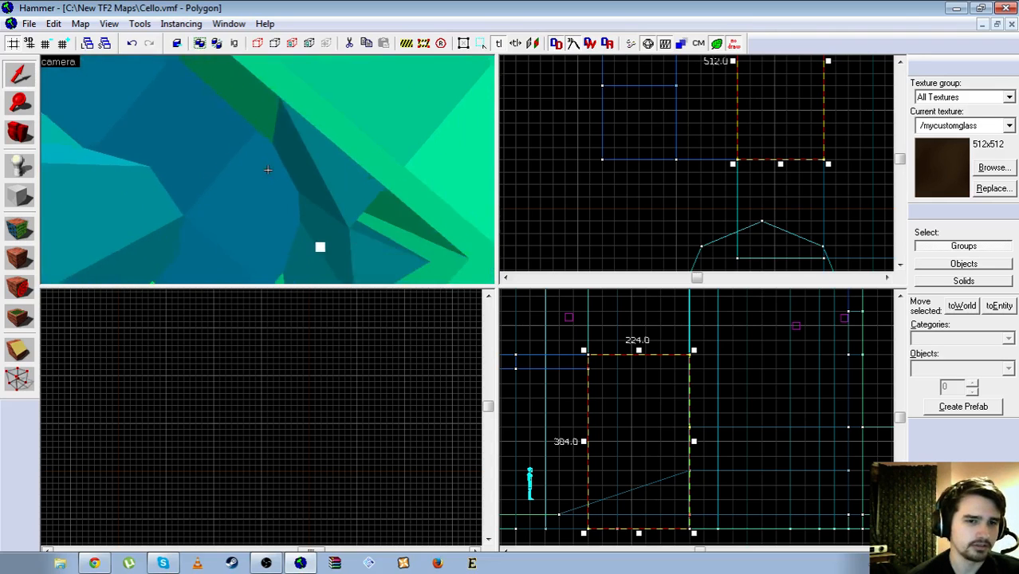
pyautogui.press('s')
pyautogui.press('s')
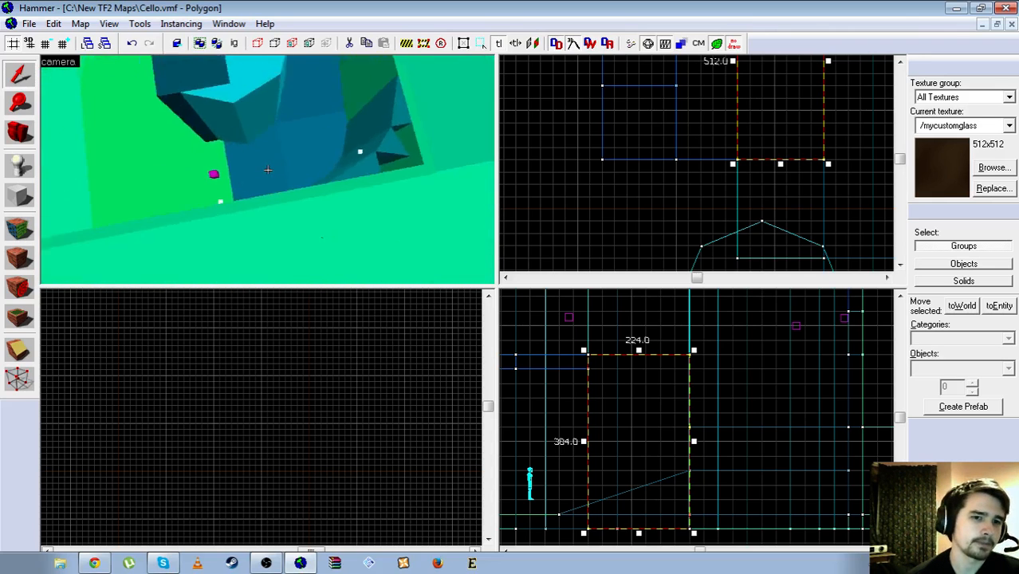
pyautogui.press('w')
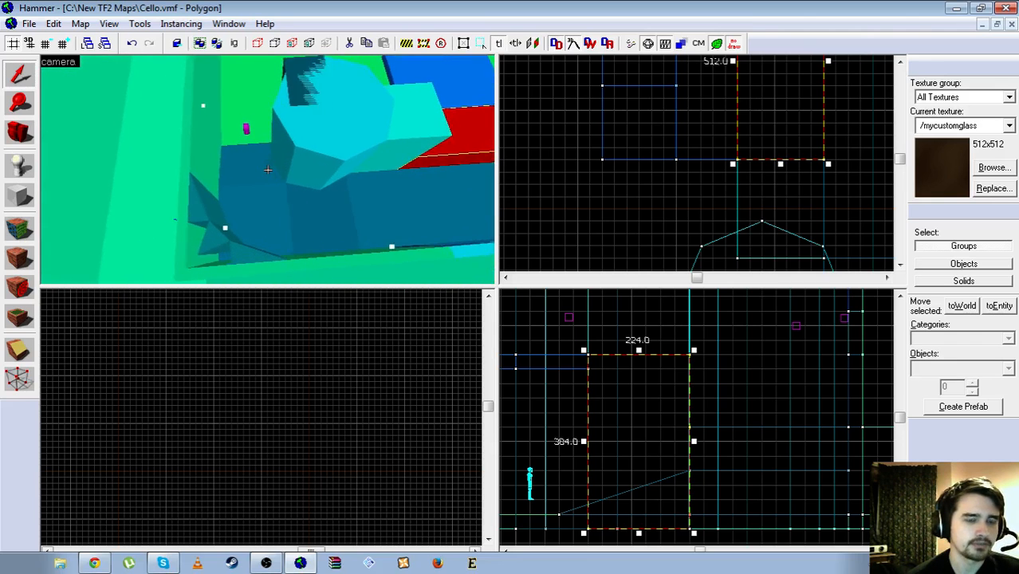
# Inspect the curved corner by selecting its wall wedges, floor segments and the neighbouring polygonal pillar one at a time
pyautogui.click(268, 170)
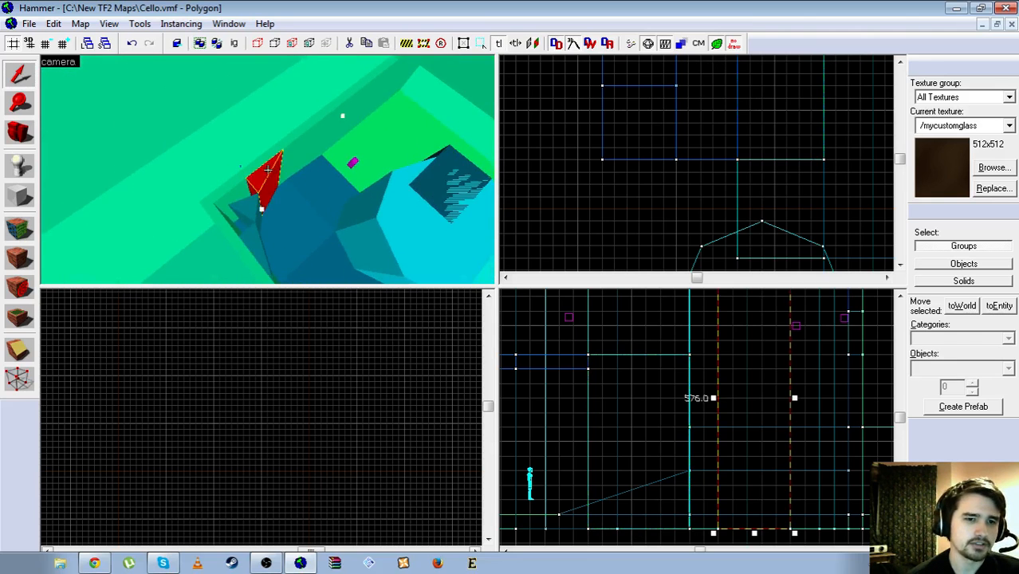
pyautogui.click(268, 170)
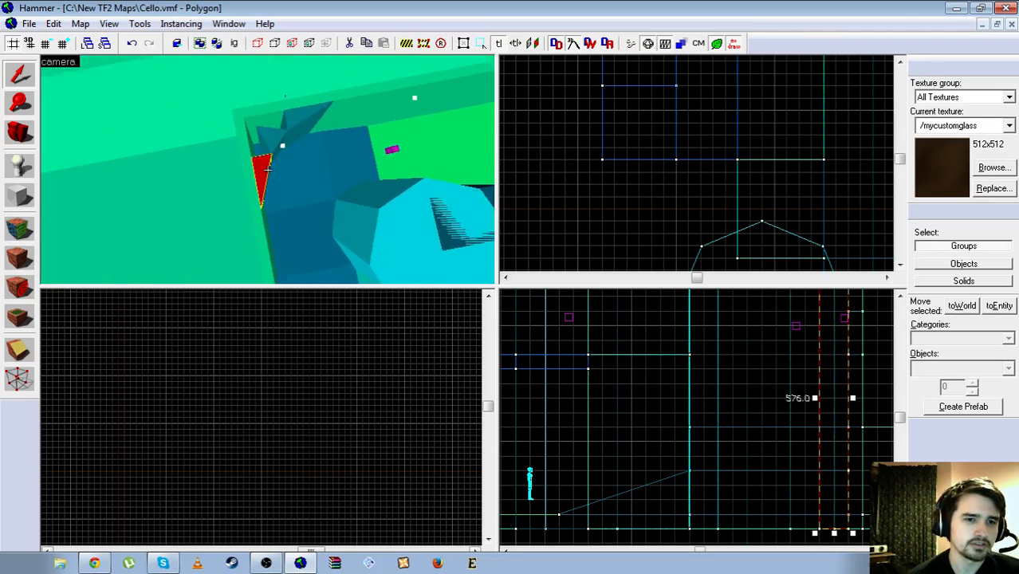
pyautogui.click(268, 170)
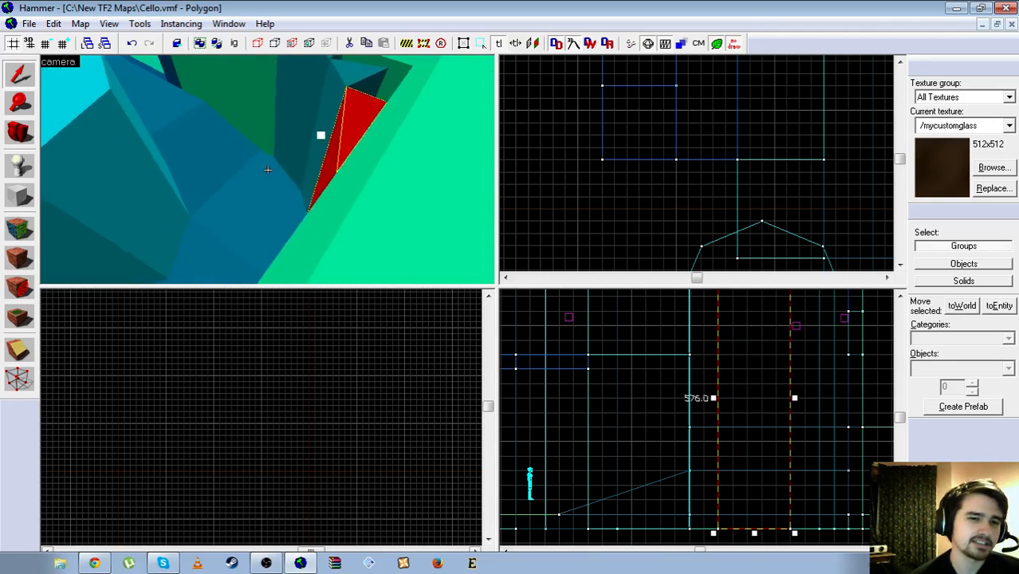
pyautogui.click(267, 169)
pyautogui.click(268, 170)
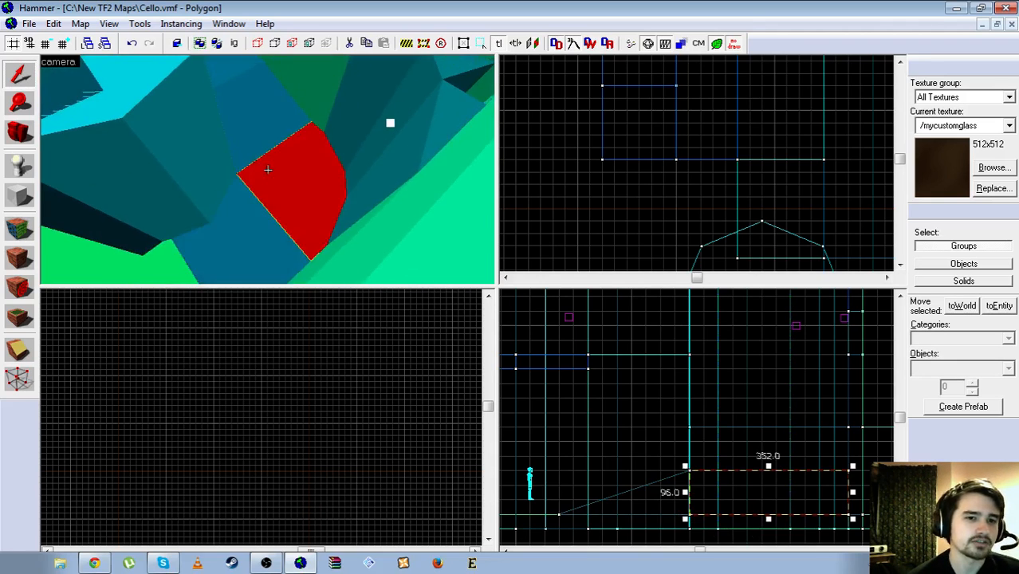
pyautogui.click(268, 170)
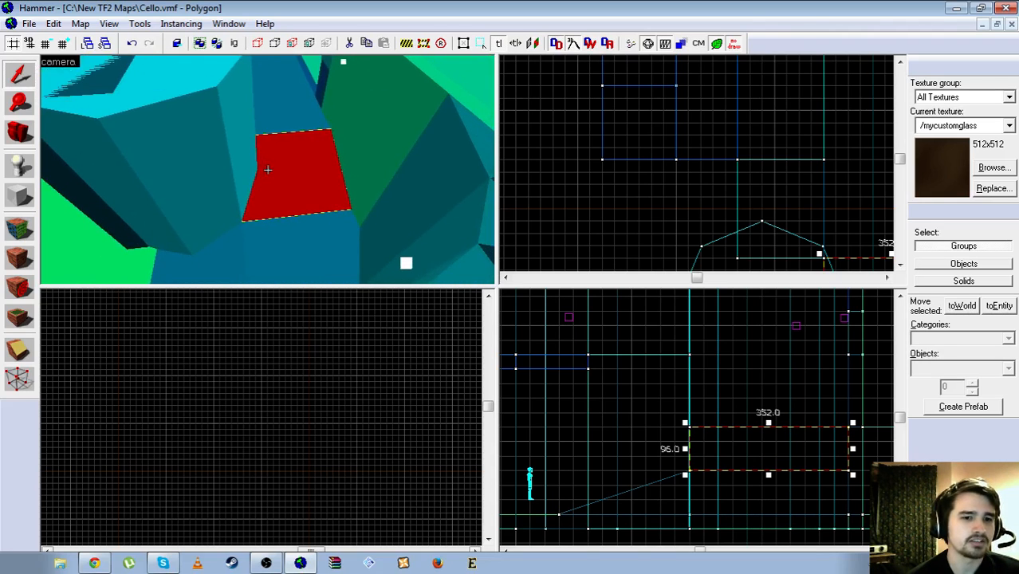
pyautogui.click(268, 170)
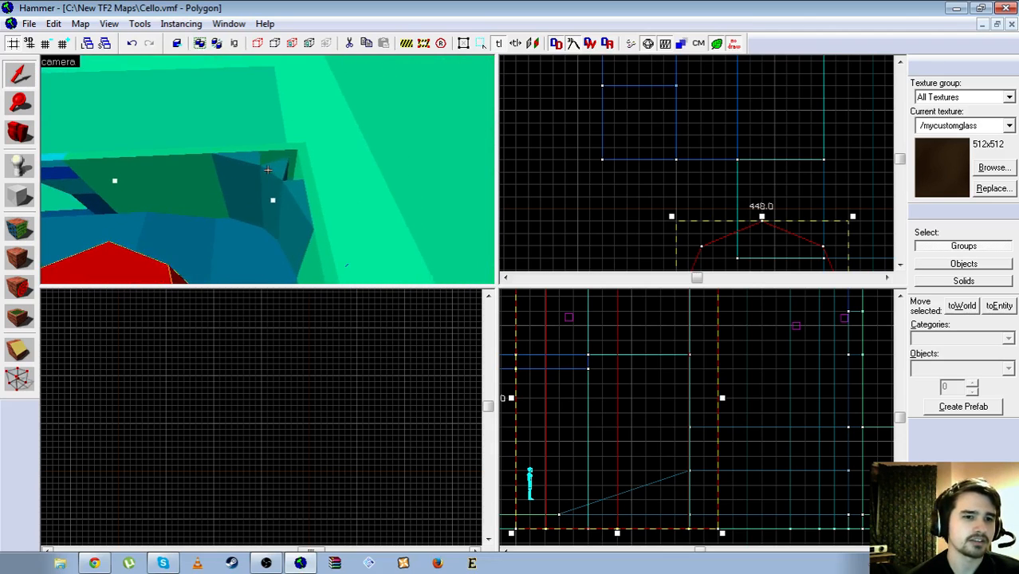
# View the object properties of the wall wedge at the curved corner and close them without changes
pyautogui.click(268, 169)
pyautogui.hotkey('alt', 'Return')
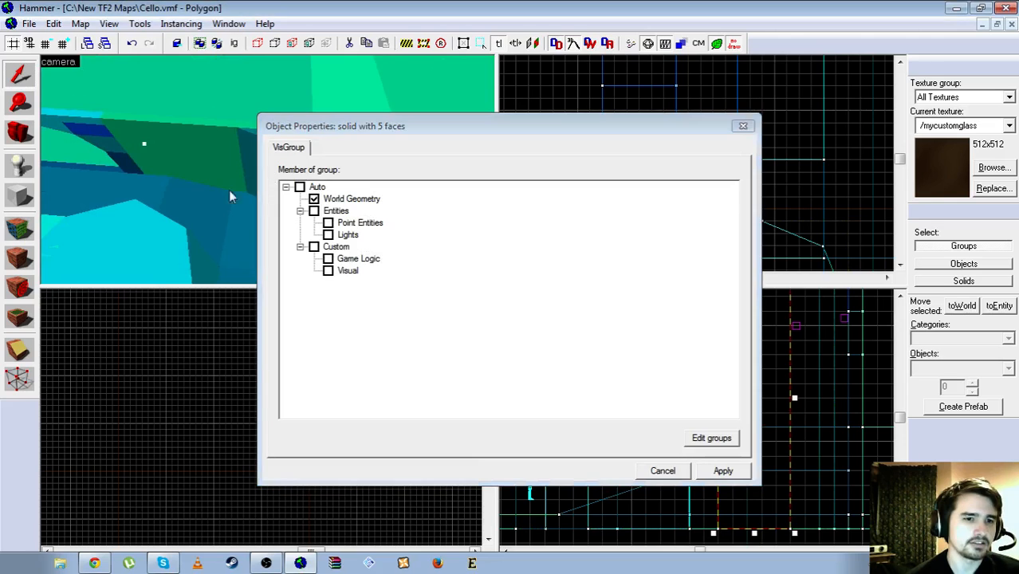
pyautogui.click(744, 127)
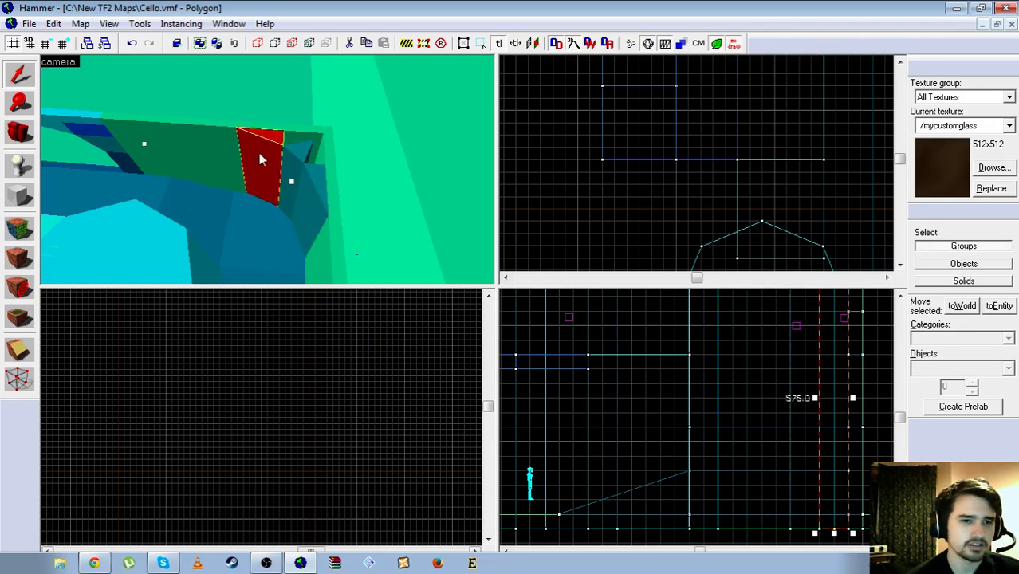
# Select the large polygonal pillar beside the corridor and examine it from several sides in the 3D view
pyautogui.press('z')
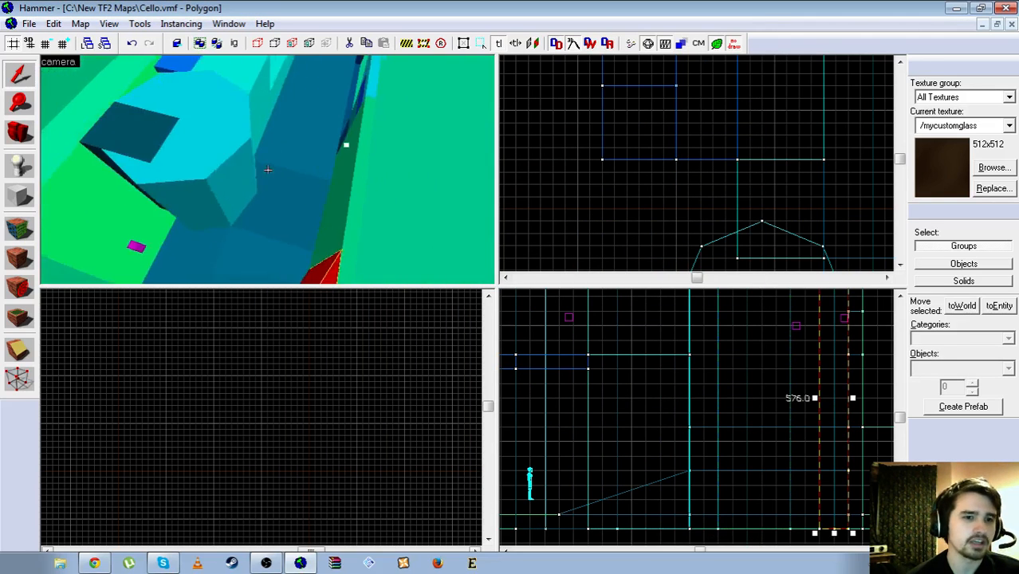
pyautogui.click(268, 170)
pyautogui.press('d')
pyautogui.press('a')
pyautogui.press('d')
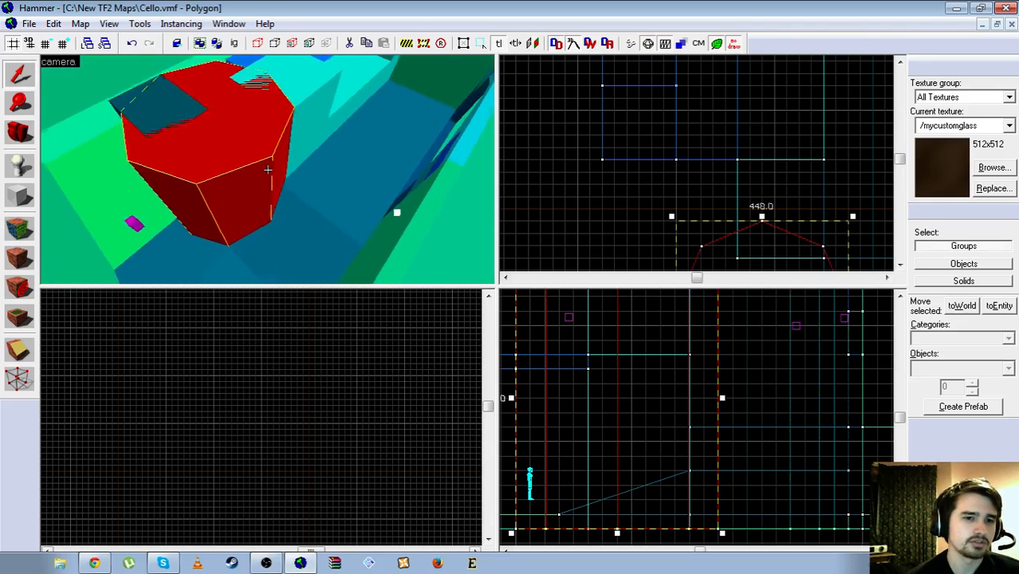
pyautogui.press('d')
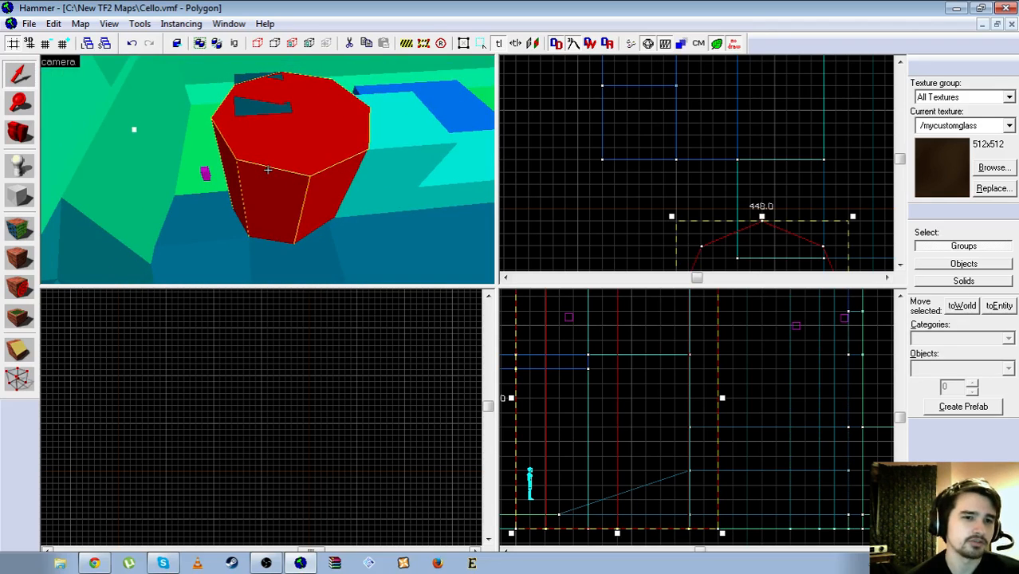
pyautogui.press('a')
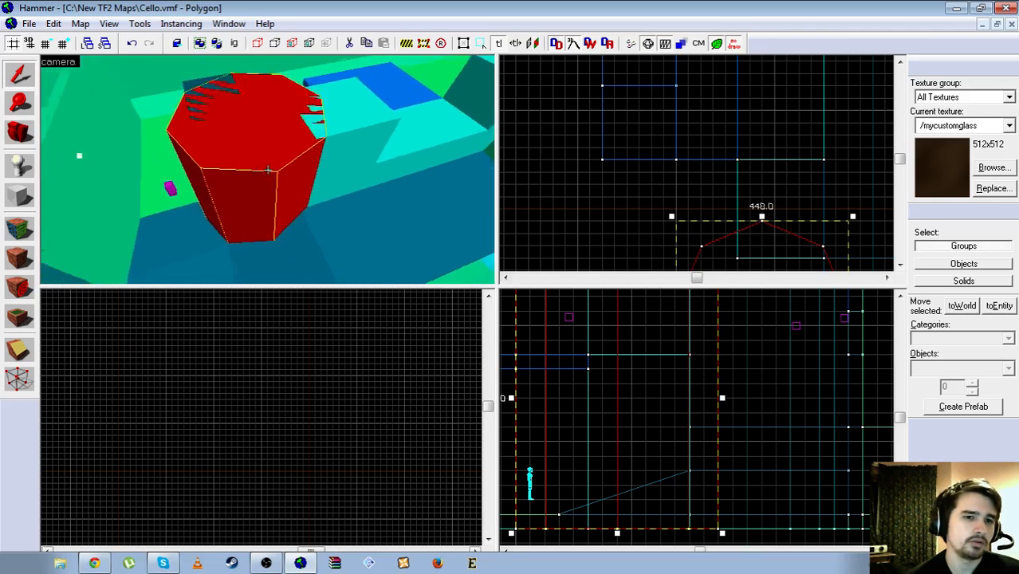
pyautogui.press('a')
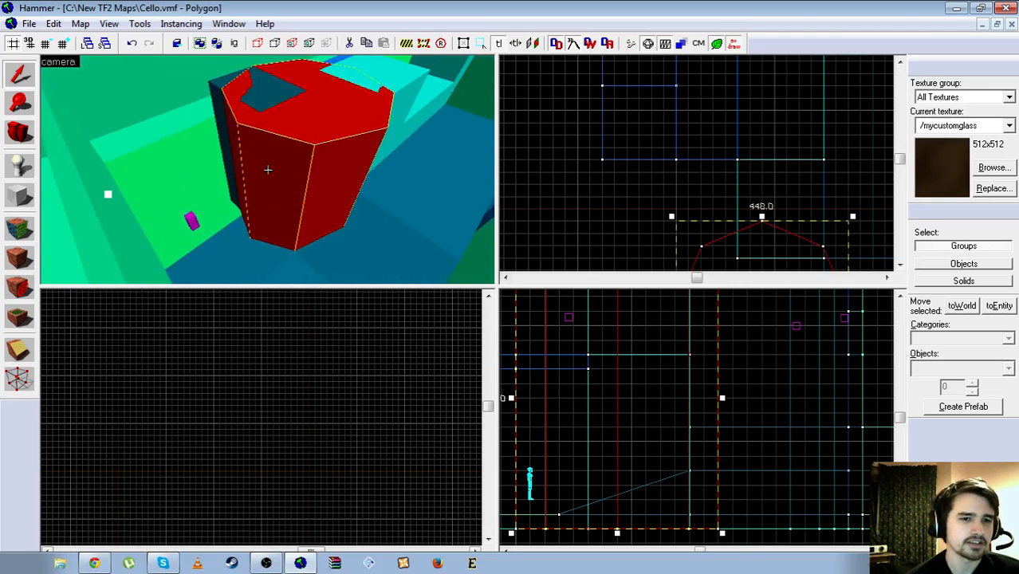
pyautogui.press('d')
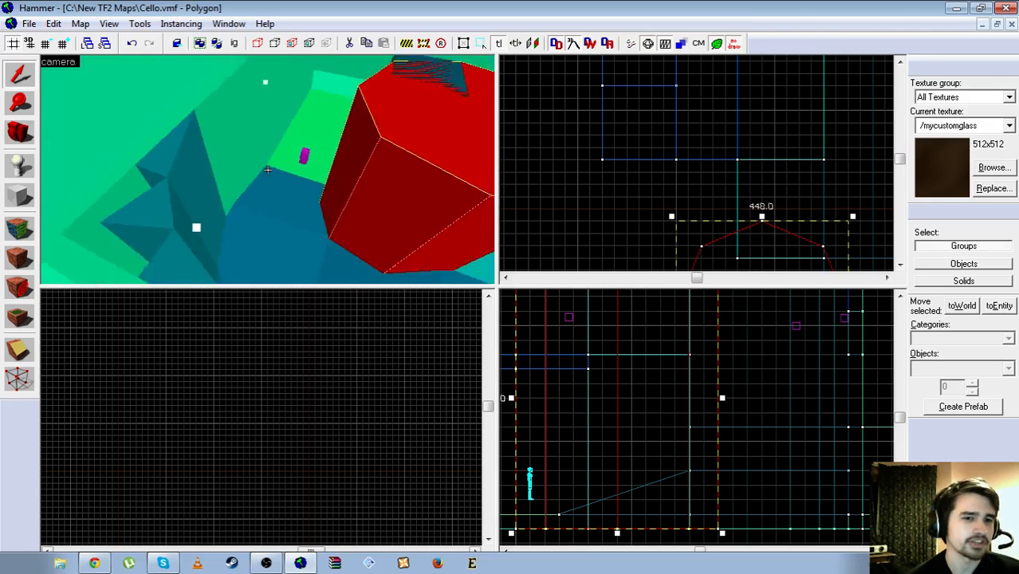
# Select the middle wall wedge of the curved corner and view it together with the adjoining corridor
pyautogui.press('w')
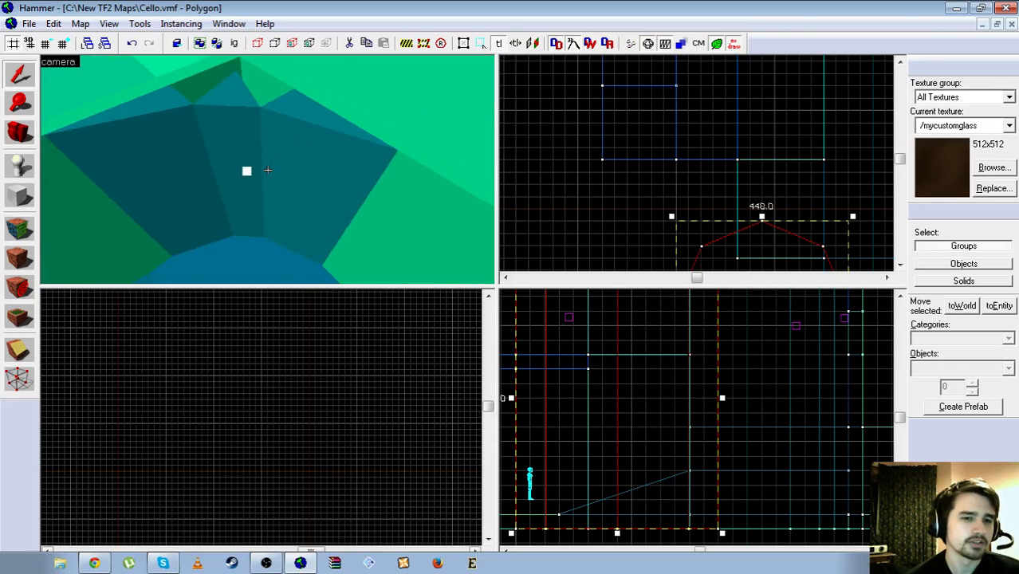
pyautogui.click(268, 170)
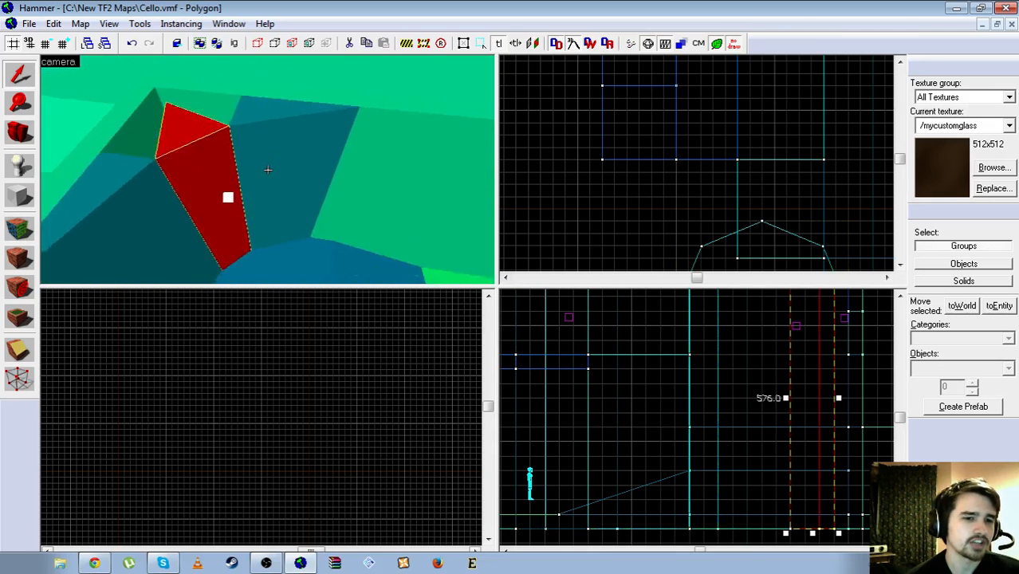
pyautogui.press('w')
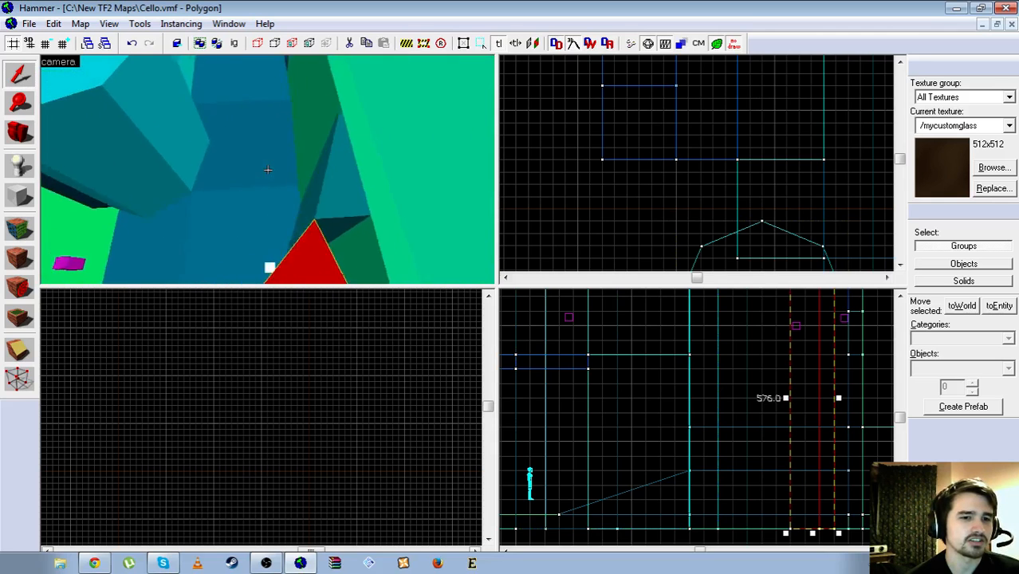
# Select the dark rectangular column set into the large polygonal pillar and examine it from several sides in the 3D view
pyautogui.press('s')
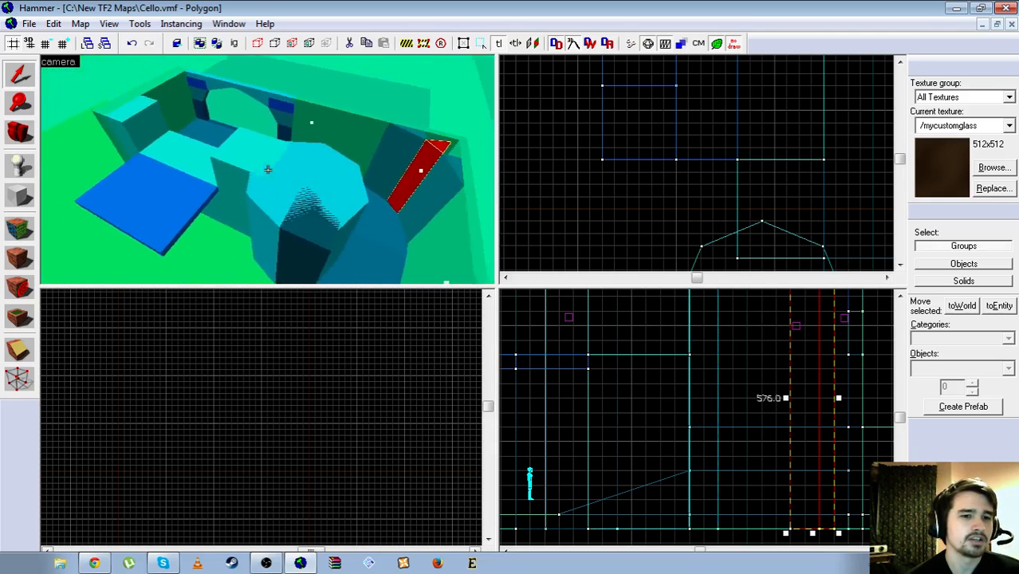
pyautogui.press('w')
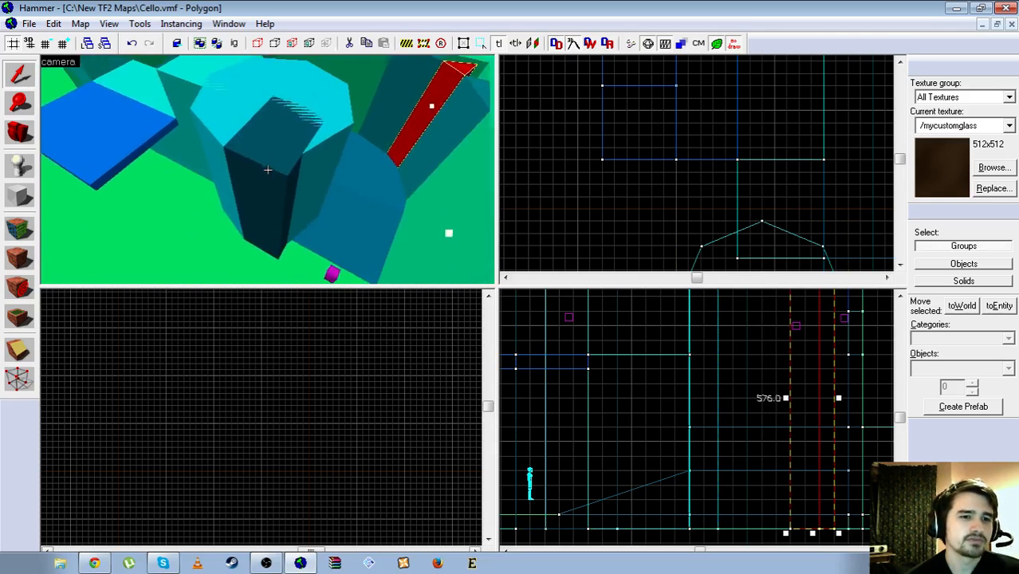
pyautogui.click(268, 170)
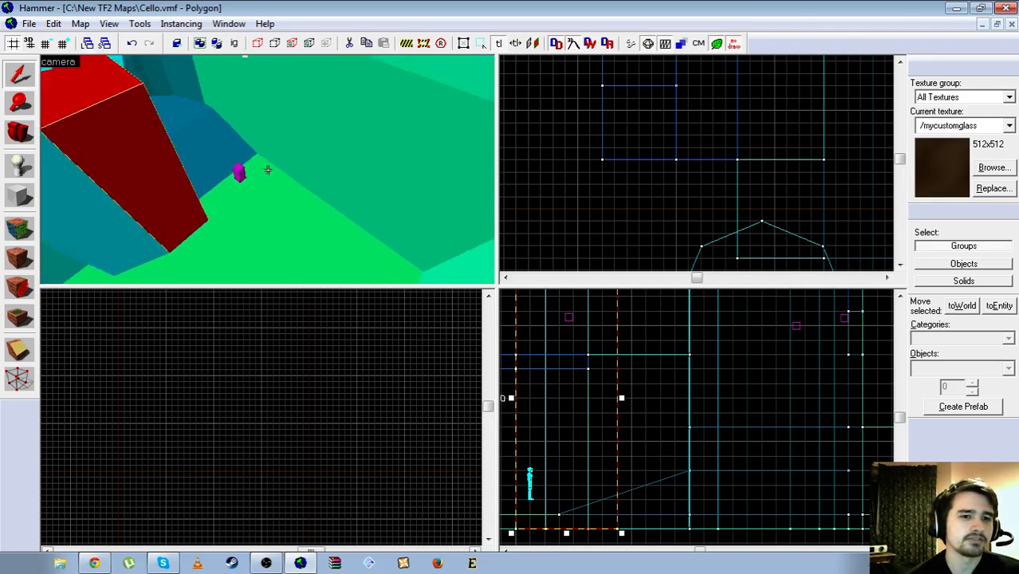
pyautogui.press('w')
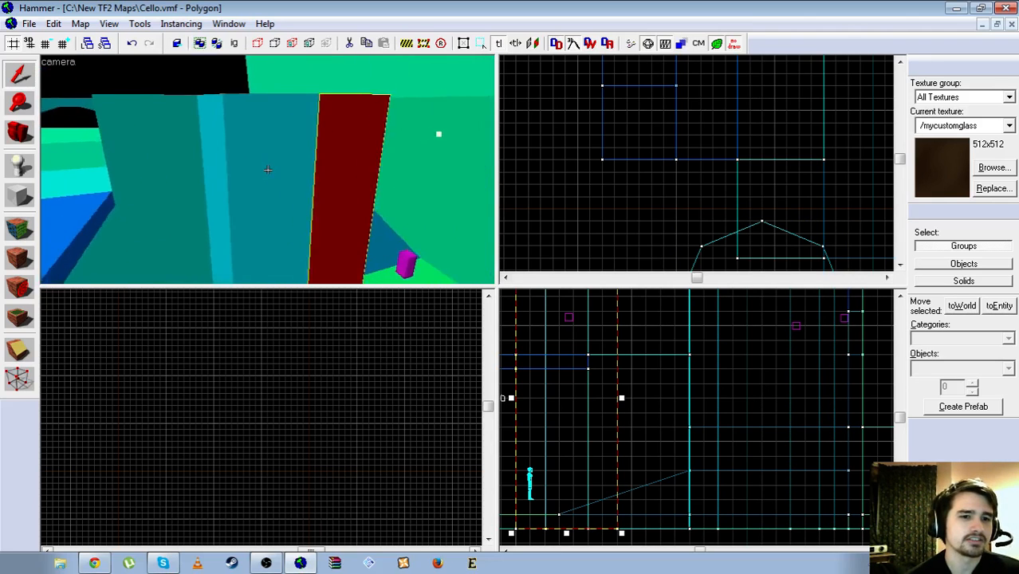
pyautogui.press('a')
pyautogui.press('d')
pyautogui.press('z')
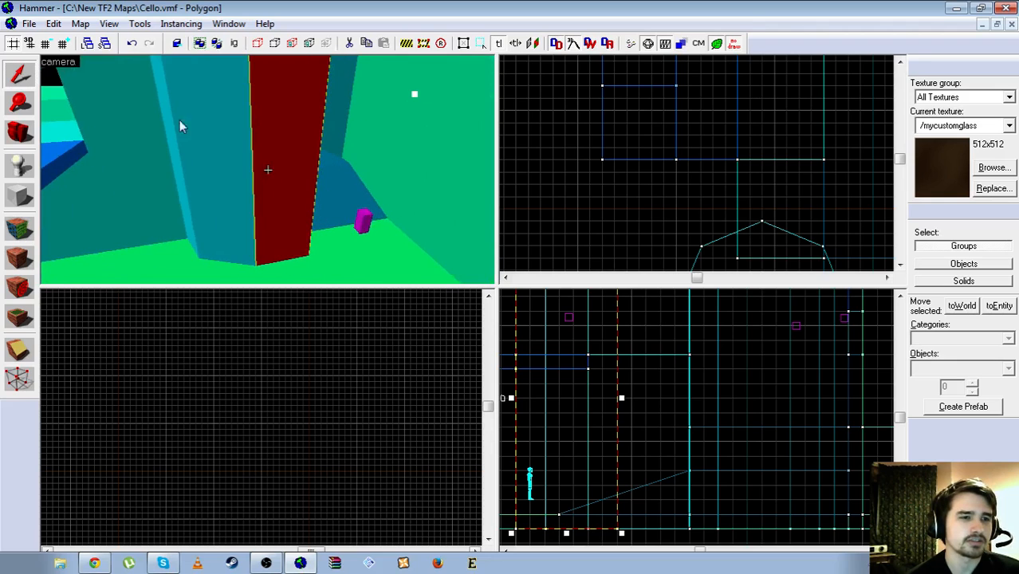
# Switch the camera view to 3D Textured and view the rock walls and dirt floor along the curved corridor
pyautogui.click(48, 67)
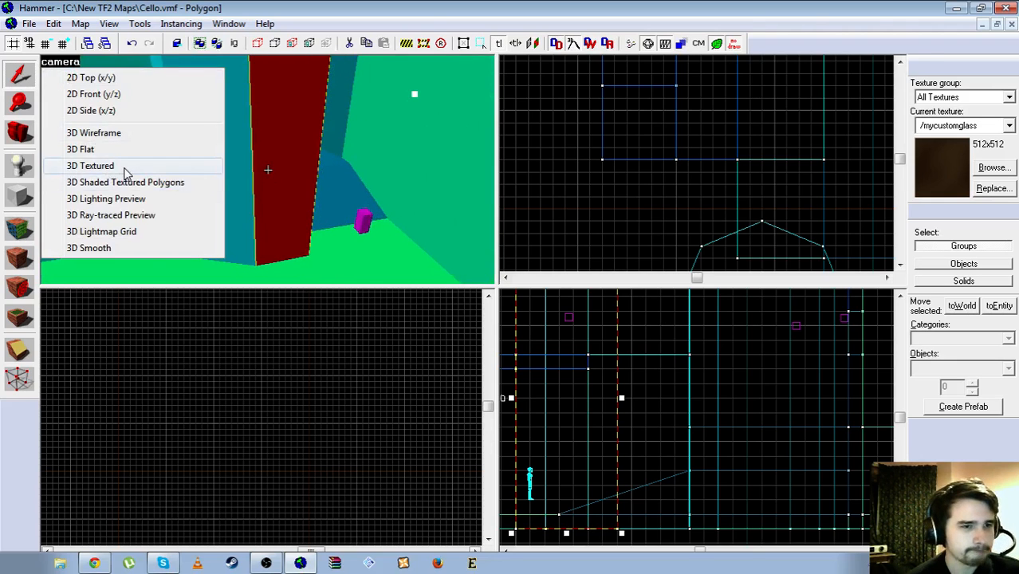
pyautogui.click(112, 166)
pyautogui.press('w')
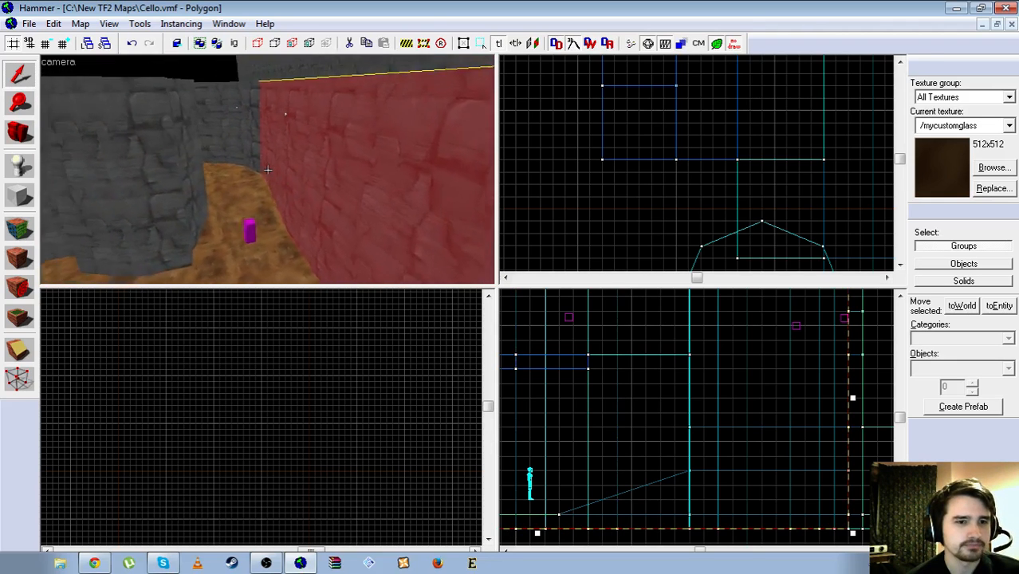
pyautogui.press('w')
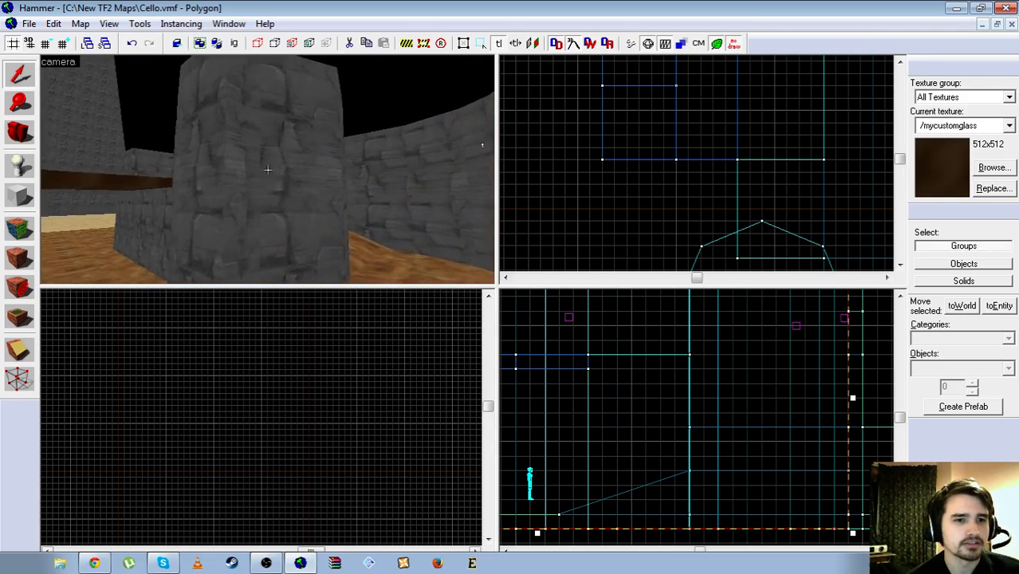
pyautogui.press('w')
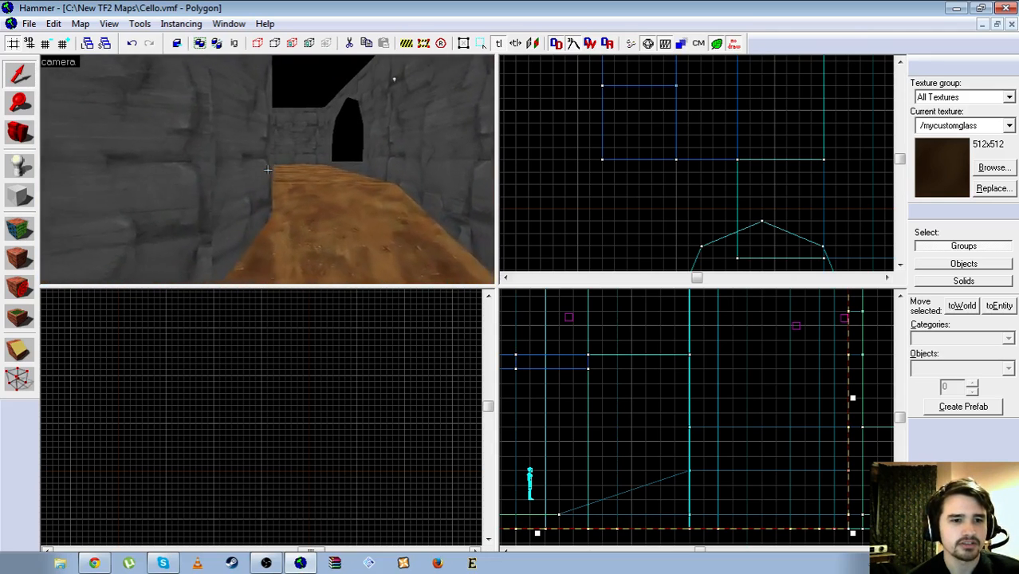
pyautogui.press('w')
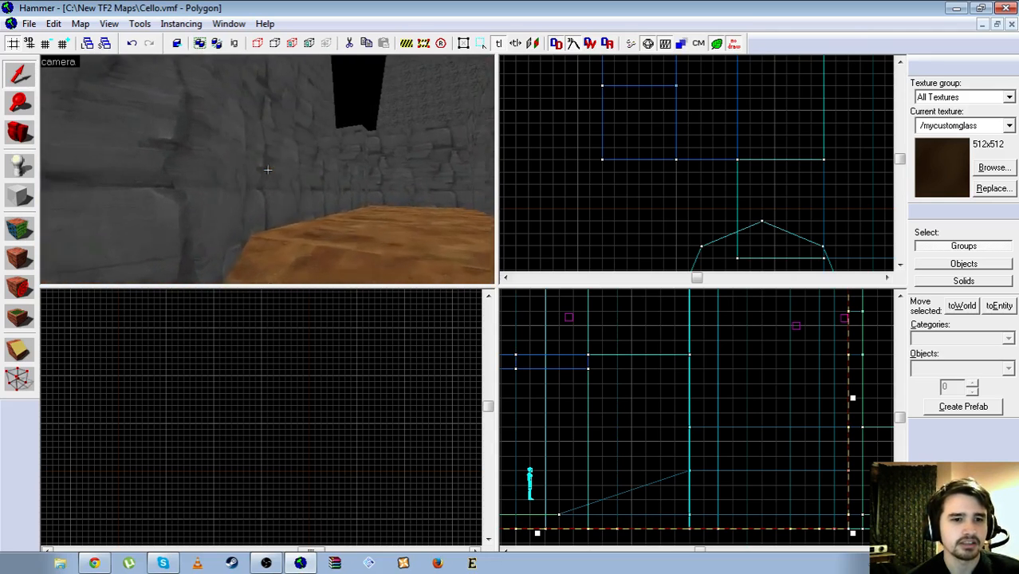
pyautogui.press('s')
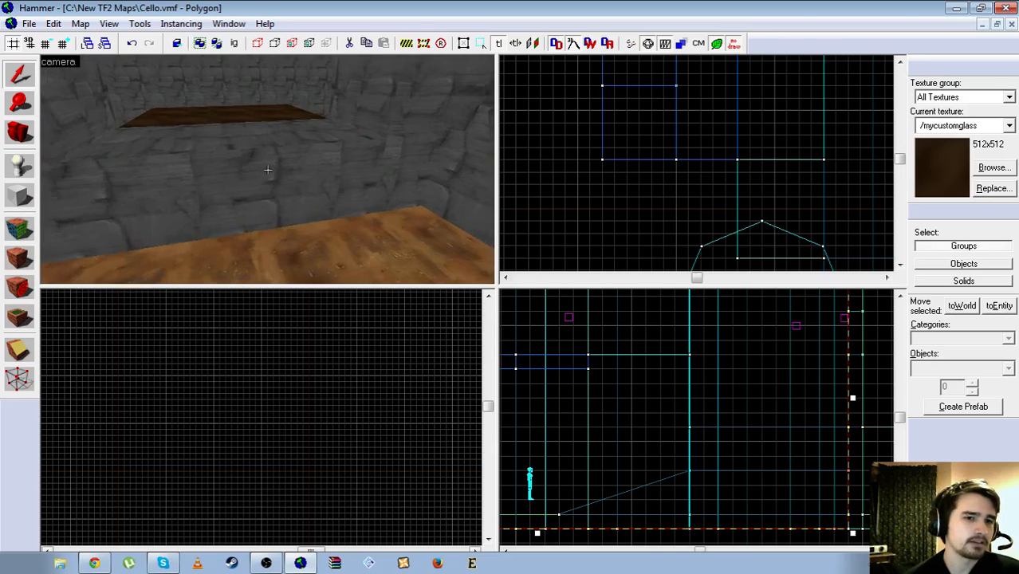
# Select the stone ledge block and the adjoining brown platform sections one at a time to inspect how they meet
pyautogui.click(268, 170)
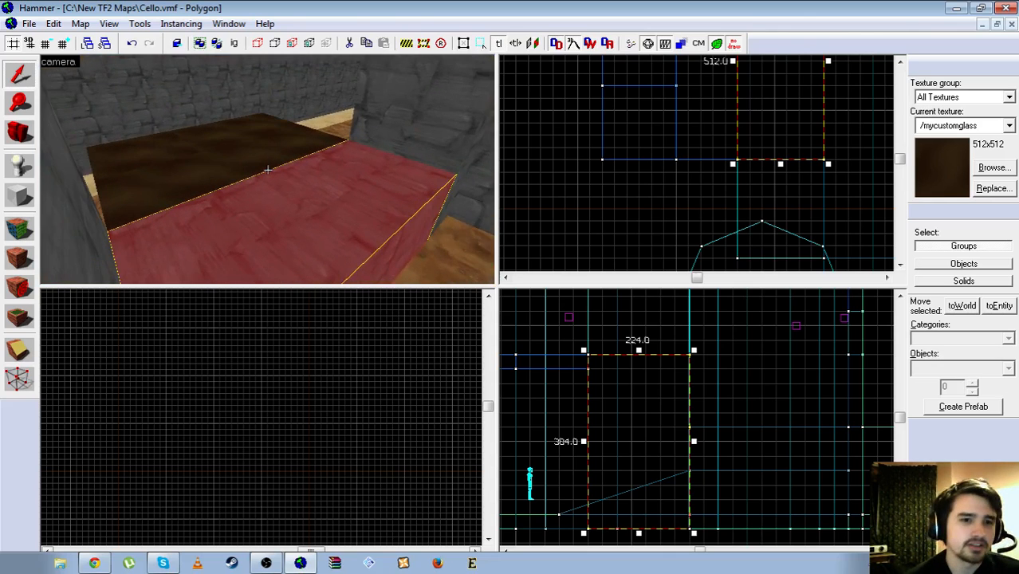
pyautogui.click(268, 170)
pyautogui.press('a')
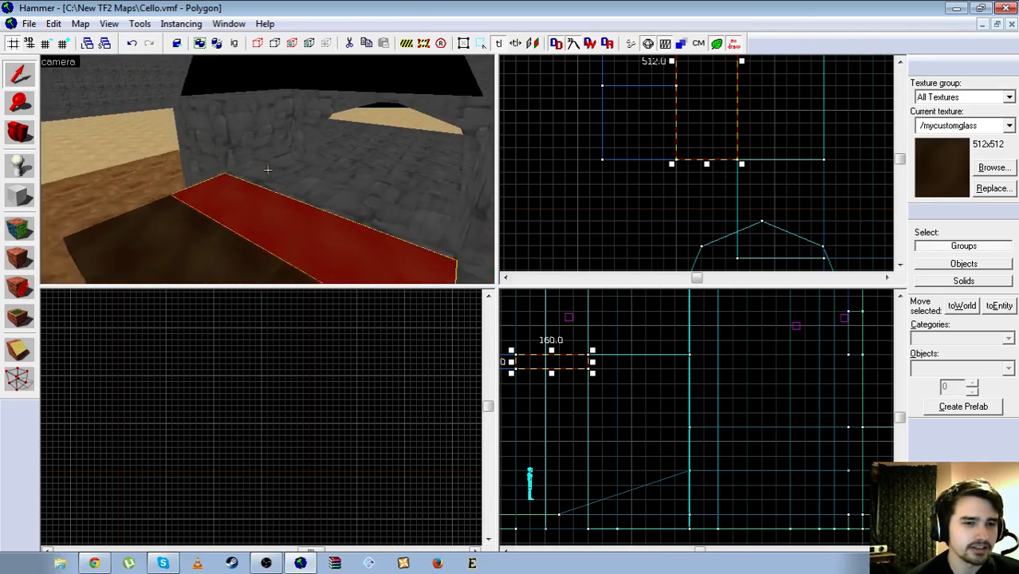
pyautogui.press('a')
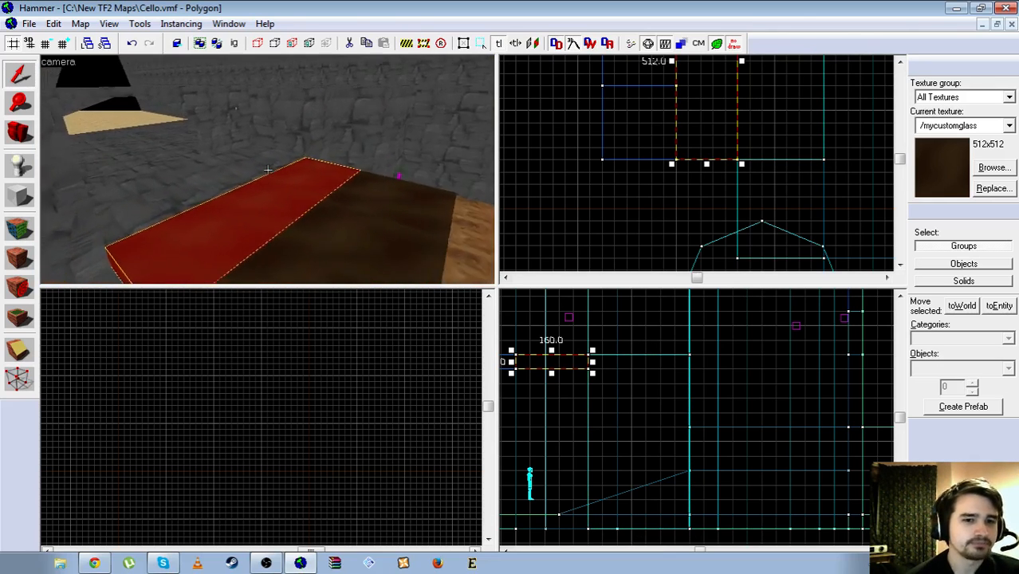
pyautogui.press('a')
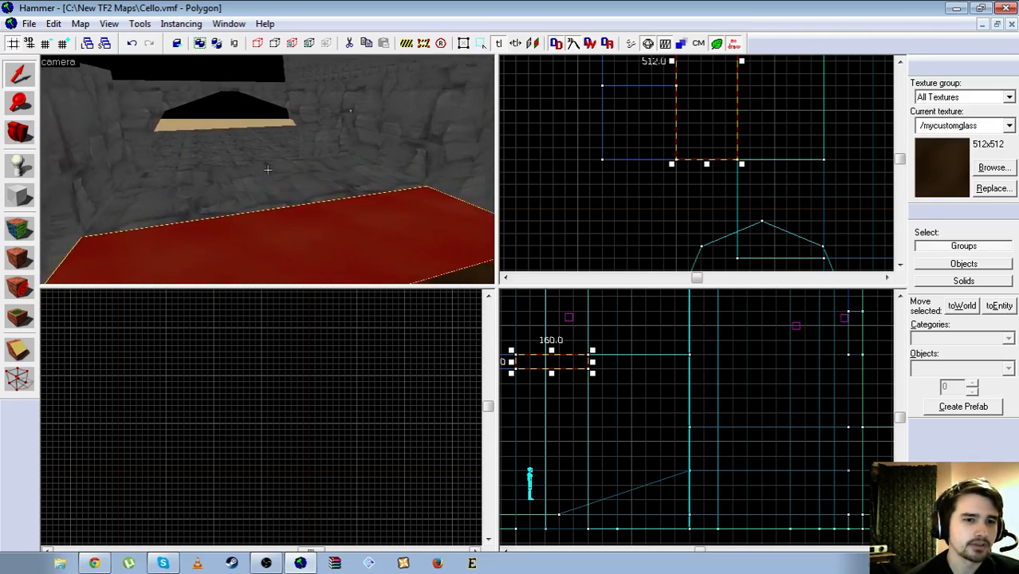
pyautogui.click(268, 170)
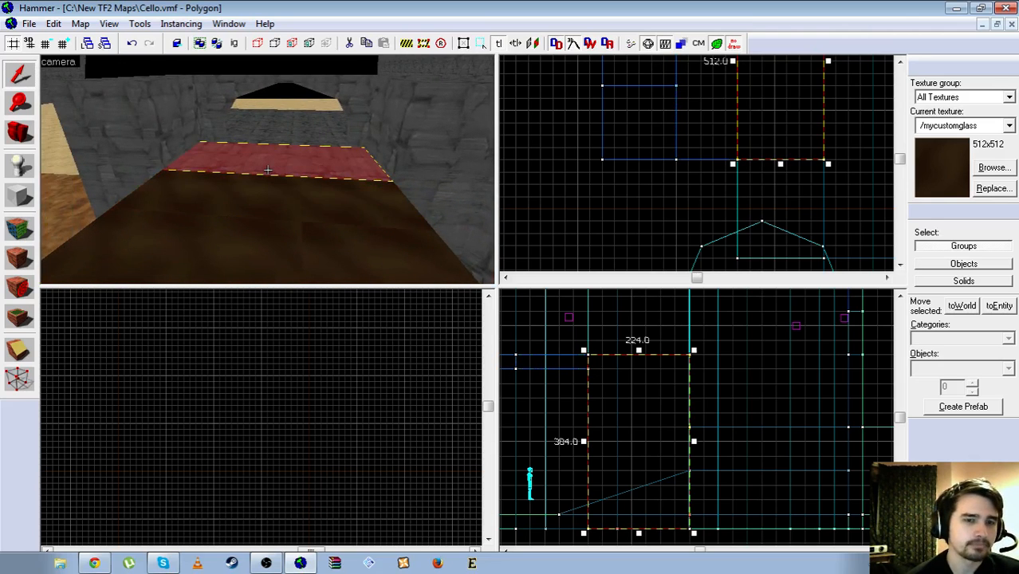
pyautogui.press('w')
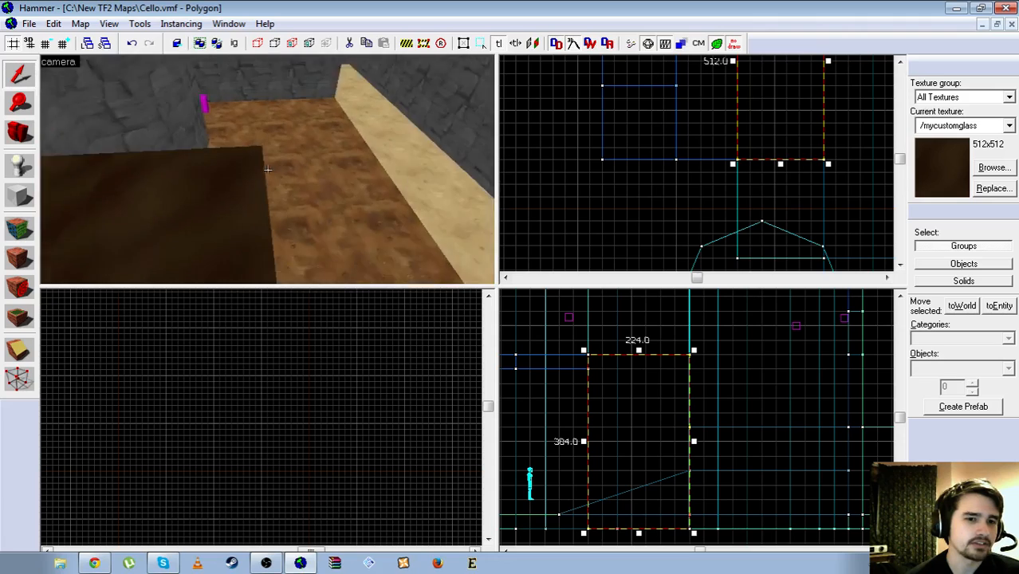
pyautogui.press('s')
pyautogui.click(268, 170)
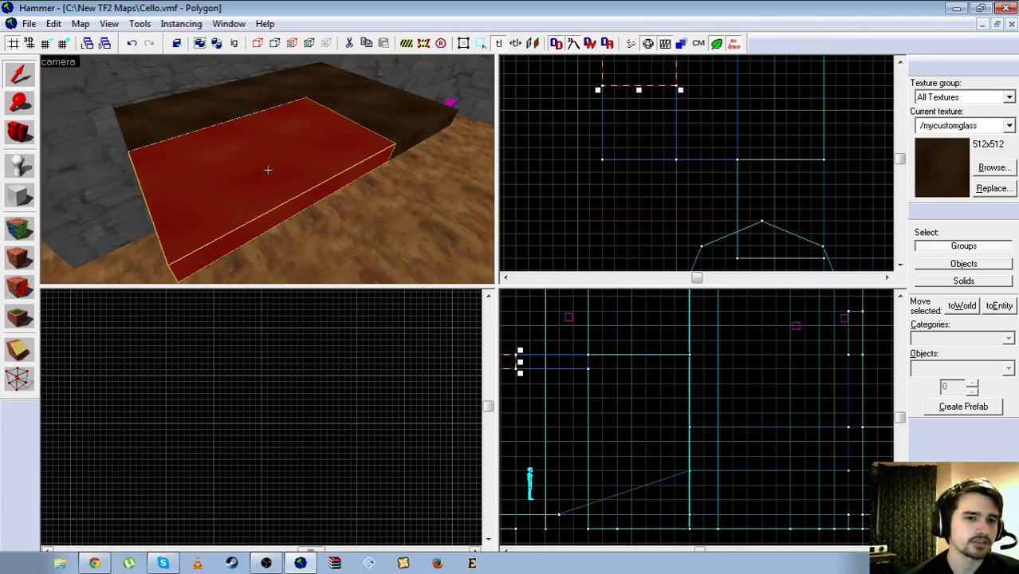
# Examine the layout of the brown platform in the Top view while selecting each of its three sections in turn
pyautogui.scroll(4, 693, 144)
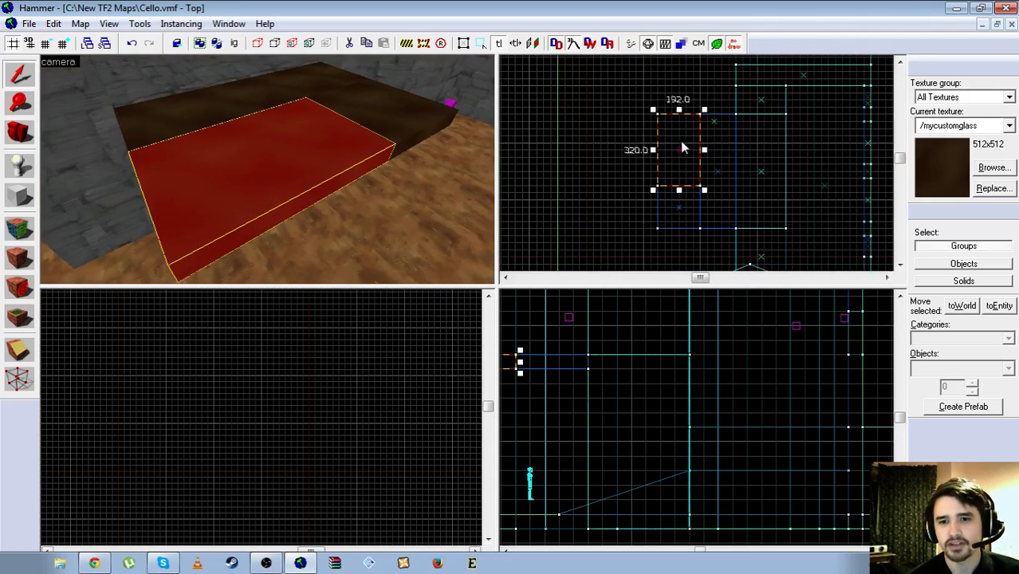
pyautogui.scroll(1, 685, 150)
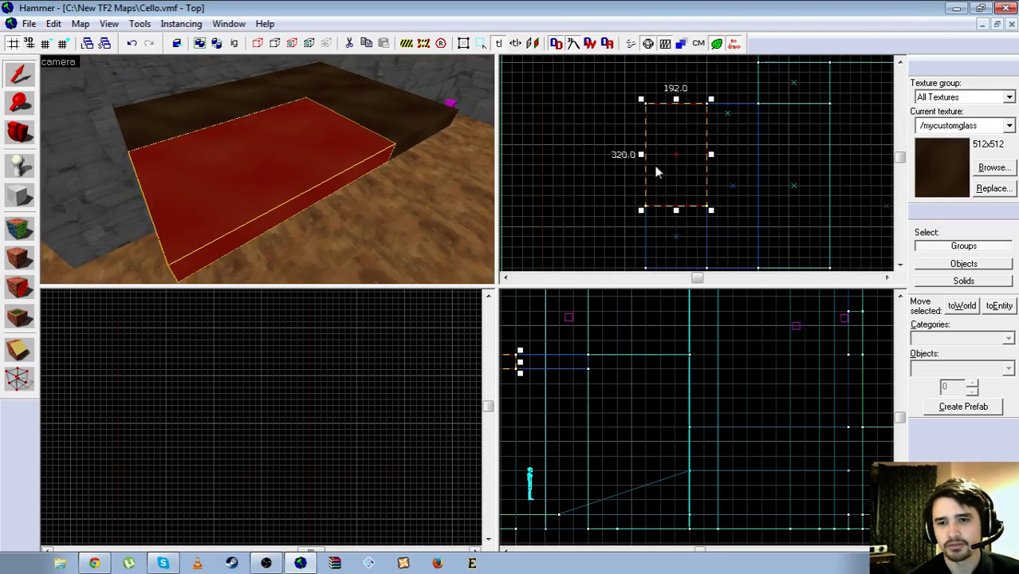
pyautogui.click(239, 99)
pyautogui.click(231, 96)
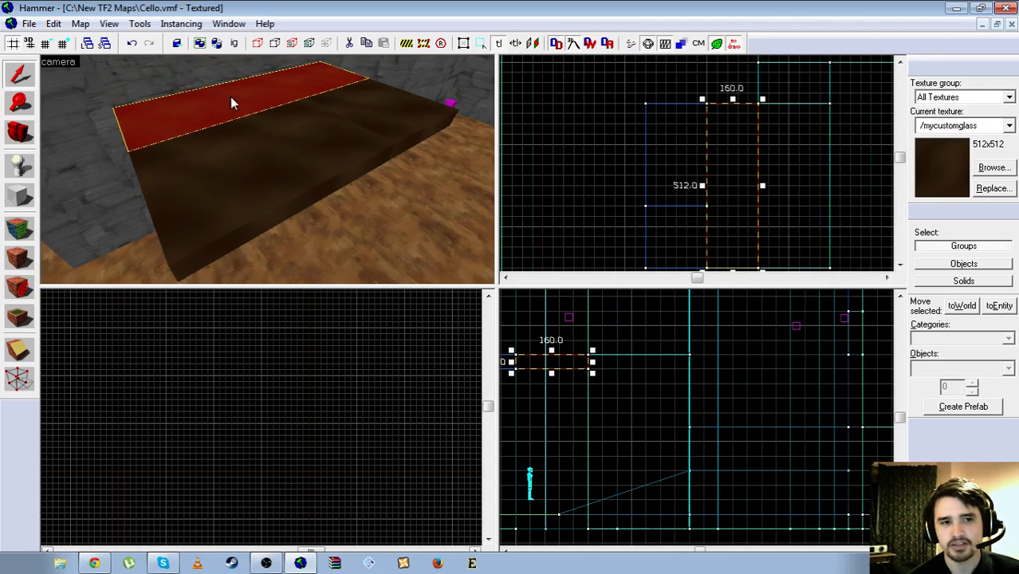
pyautogui.click(197, 86)
pyautogui.click(225, 96)
pyautogui.click(330, 138)
pyautogui.click(386, 128)
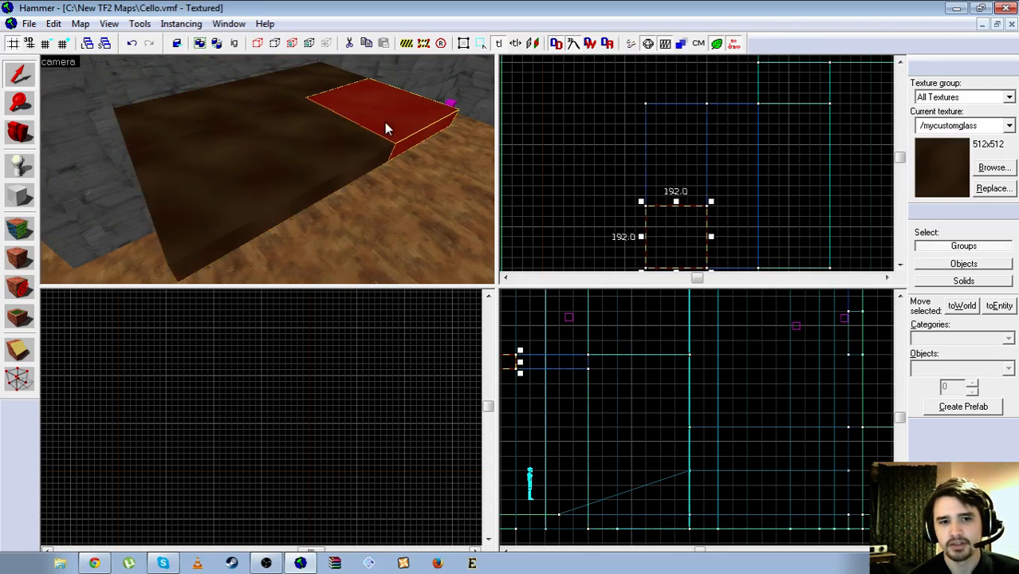
pyautogui.press('z')
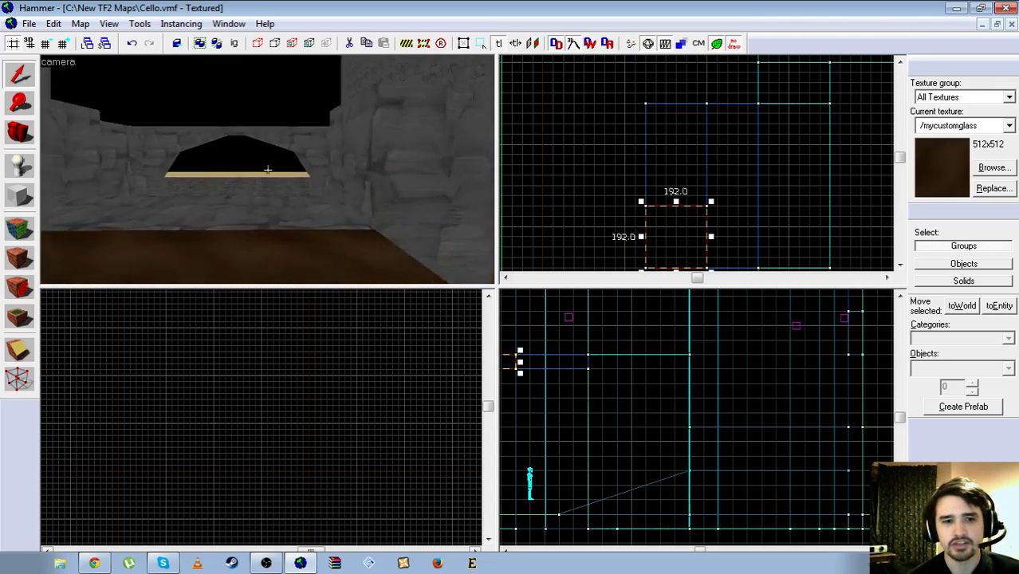
# Inspect the platform sections from other angles by selecting each one, ending with the stone block beside them
pyautogui.click(268, 170)
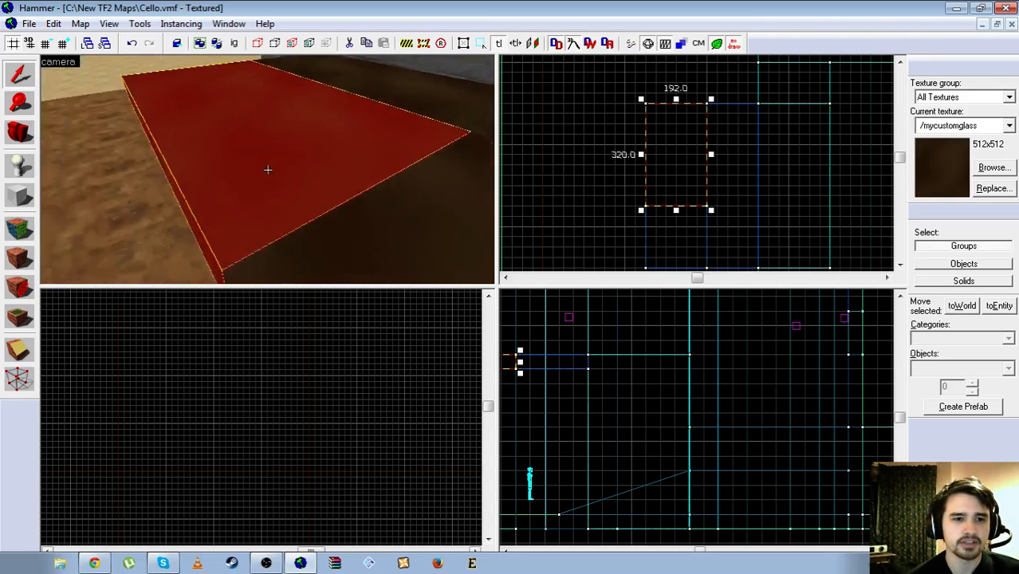
pyautogui.press('d')
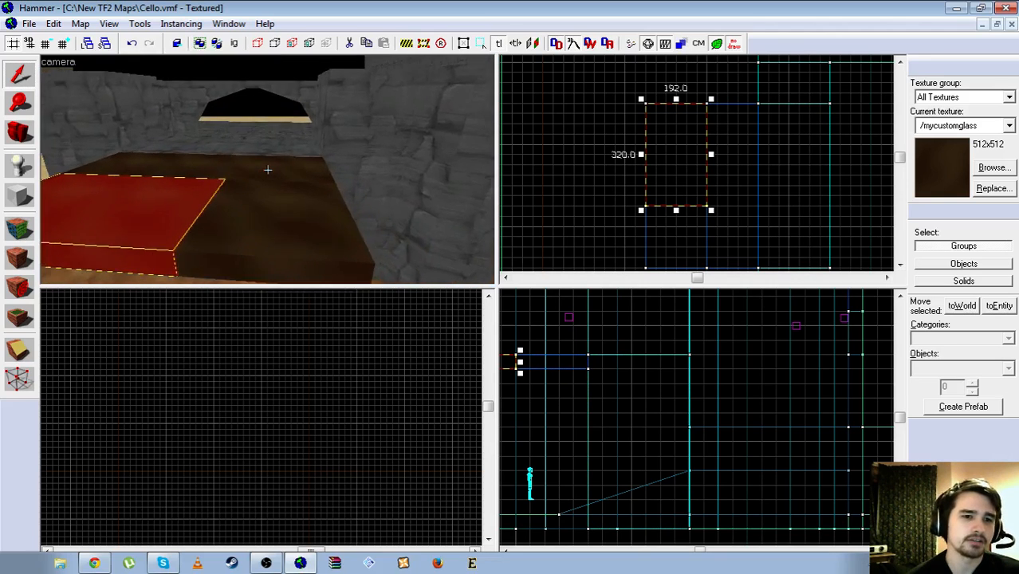
pyautogui.click(268, 170)
pyautogui.press('w')
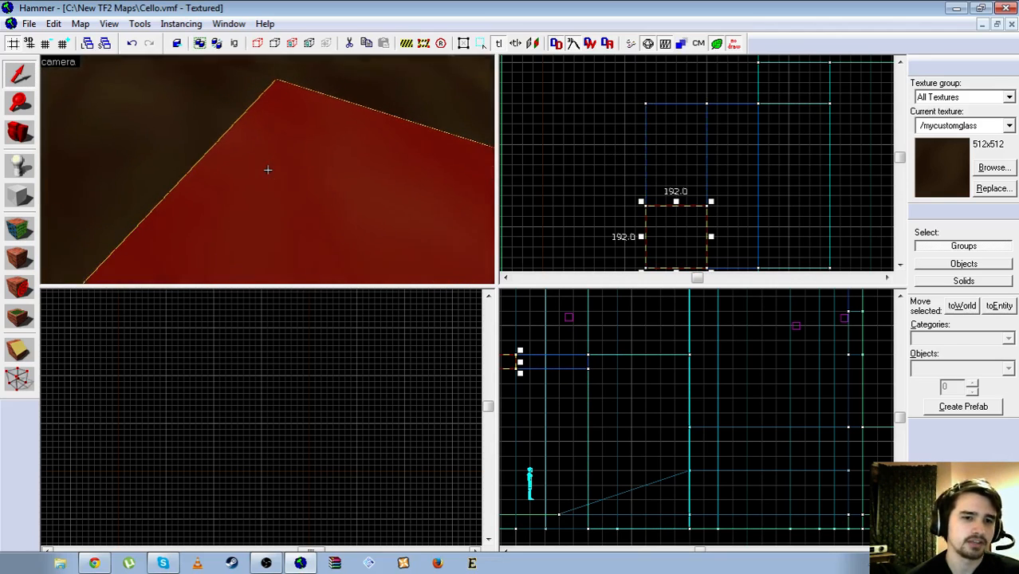
pyautogui.press('s')
pyautogui.click(268, 170)
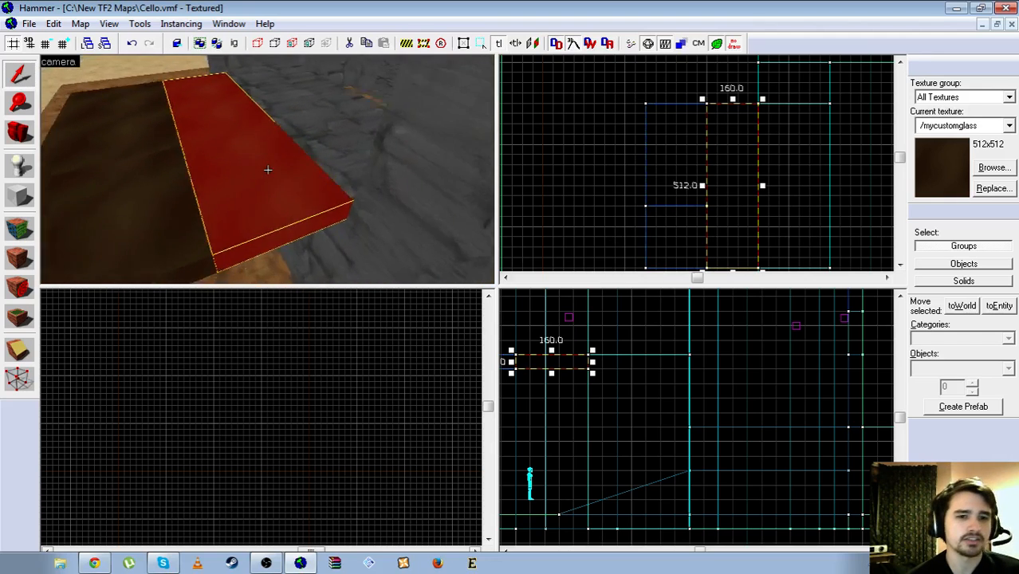
pyautogui.click(267, 170)
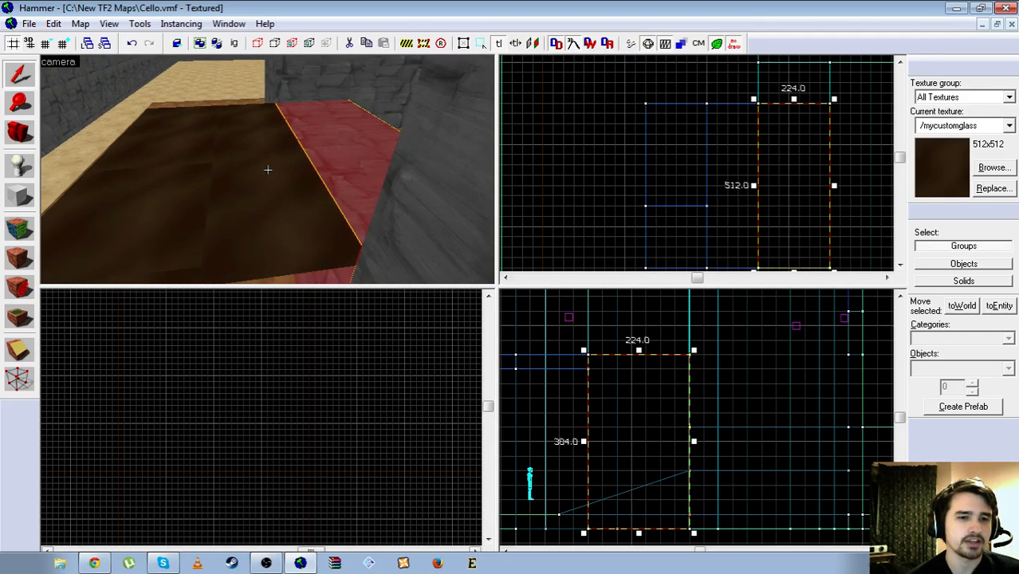
# View the object properties of the stone block beside the platform and close them without changes
pyautogui.click(268, 169)
pyautogui.click(268, 170)
pyautogui.hotkey('alt', 'Return')
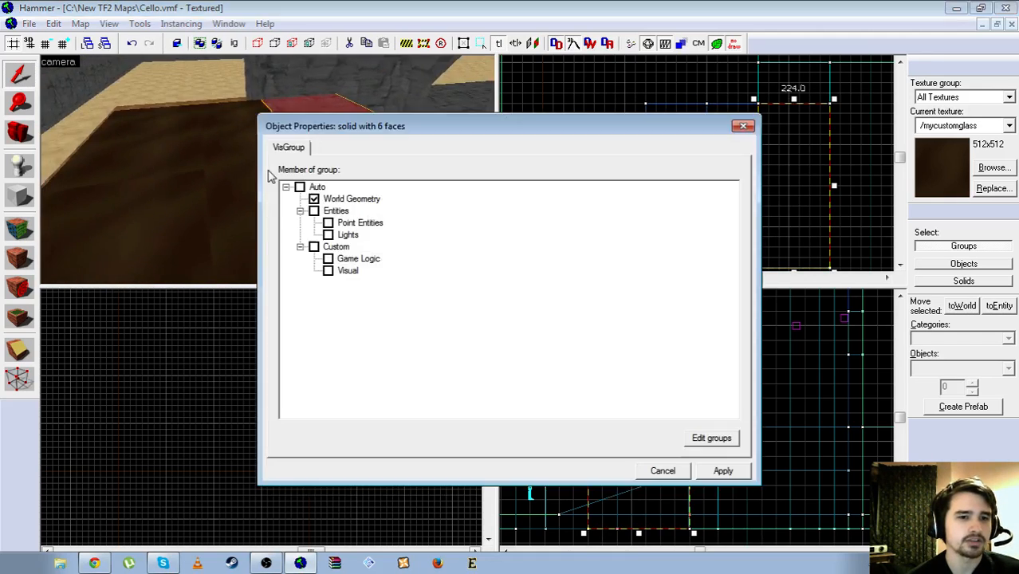
pyautogui.click(742, 127)
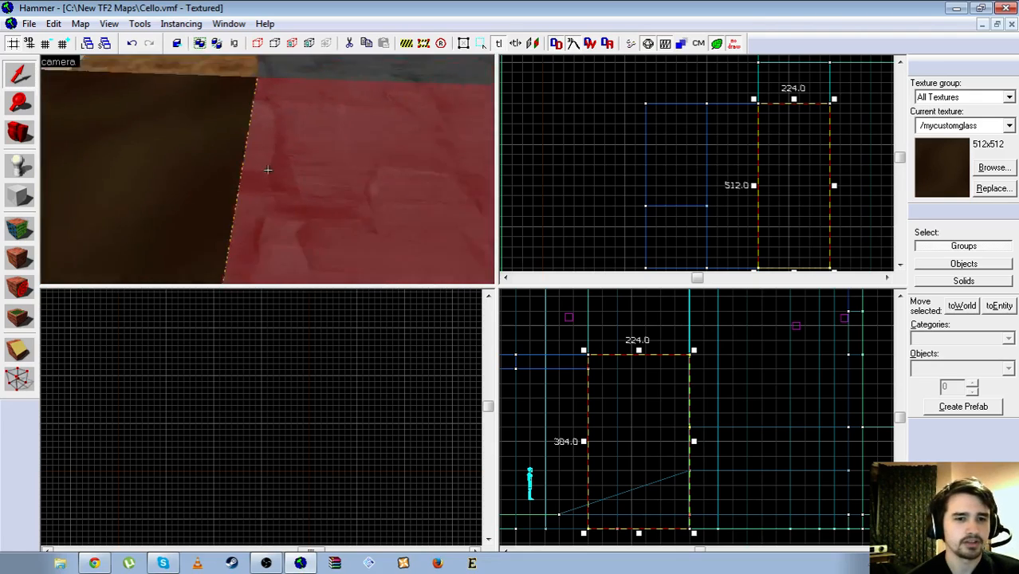
# View the stone-floored area beyond the platform and select the large wall behind its far archway
pyautogui.hotkey('ctrl', 'z')
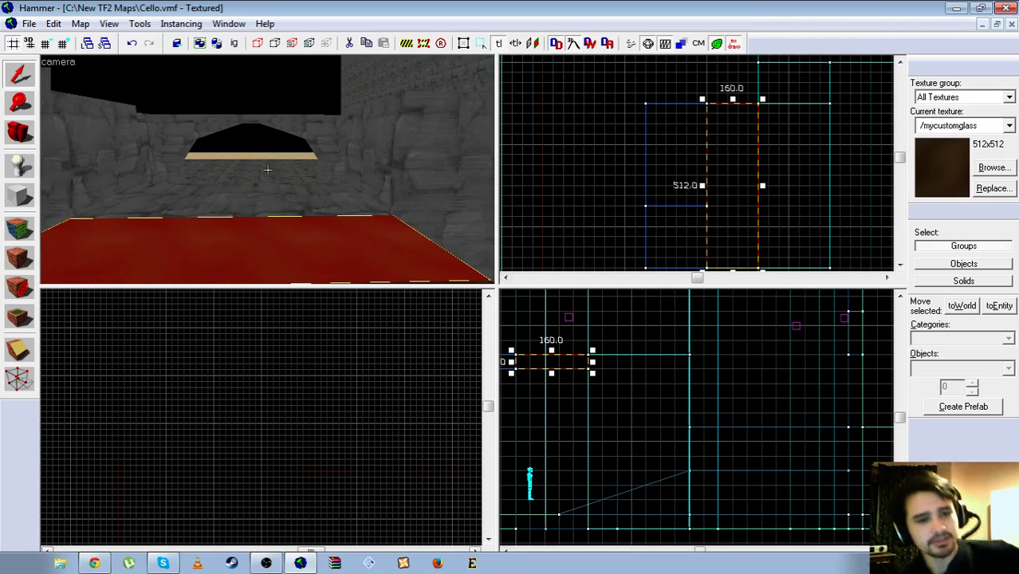
pyautogui.press('w')
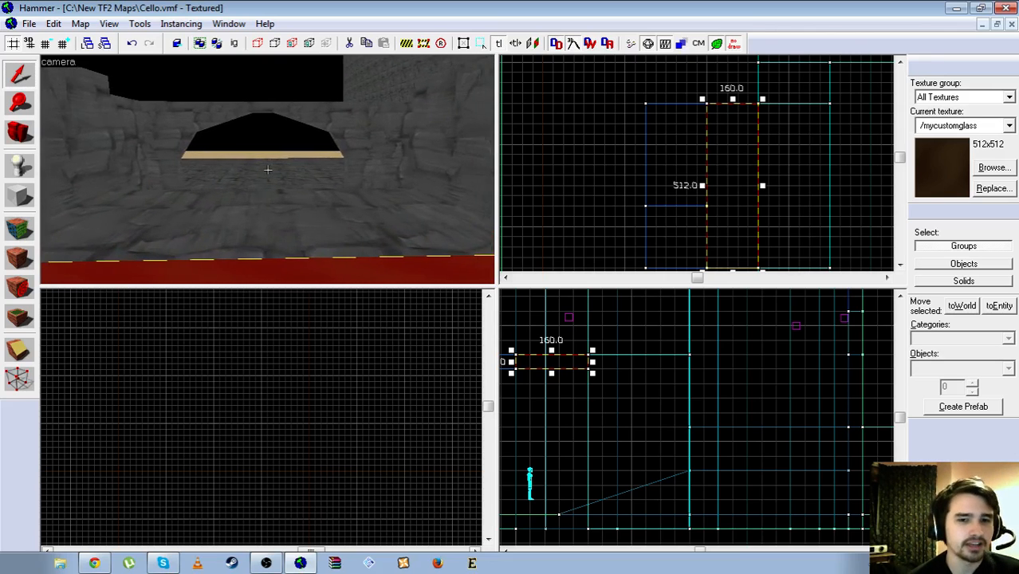
pyautogui.press('w')
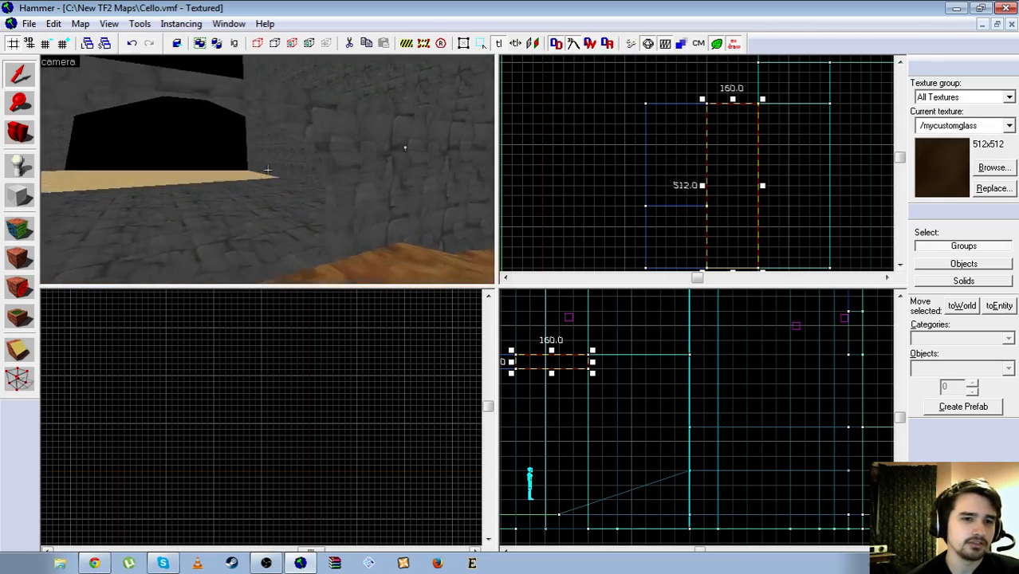
pyautogui.press('s')
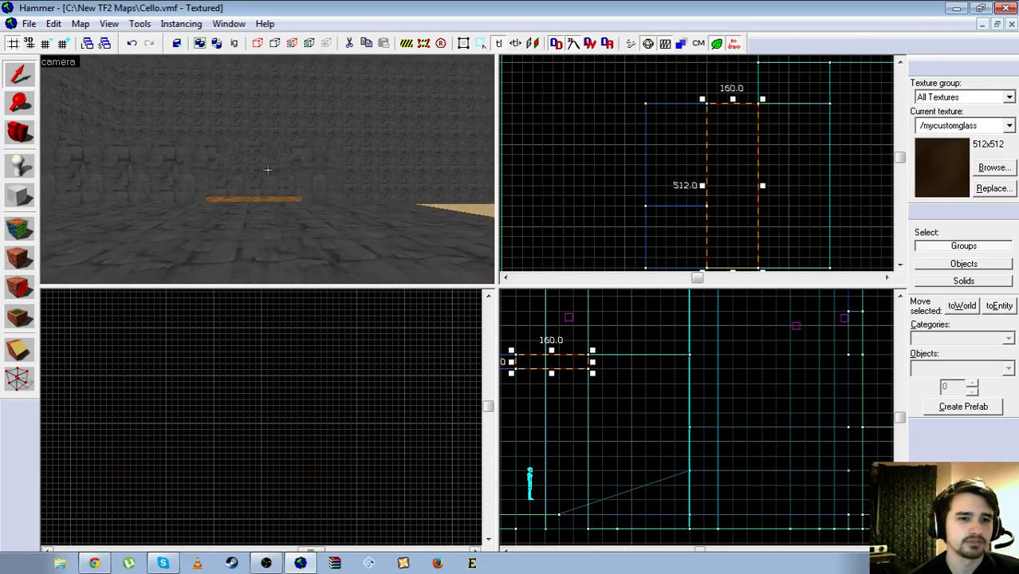
pyautogui.click(268, 170)
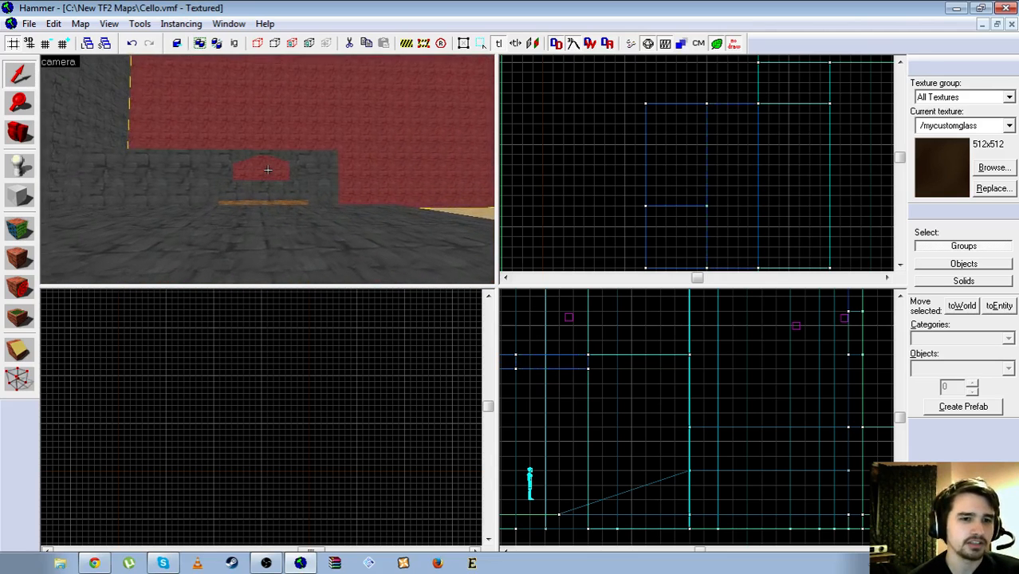
# Return to the brown platform and select its section that runs alongside the stone block
pyautogui.press('w')
pyautogui.press('w')
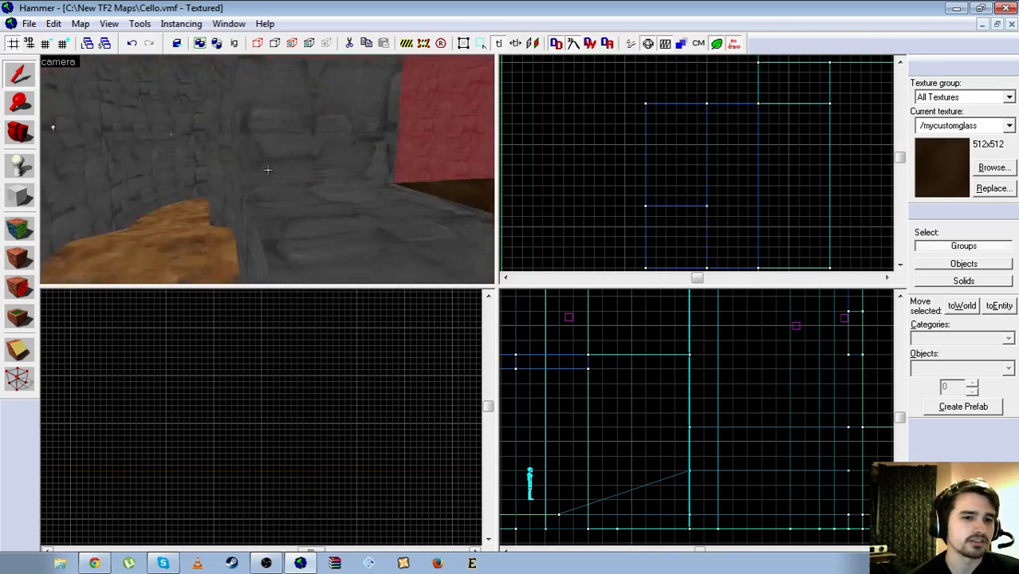
pyautogui.press('w')
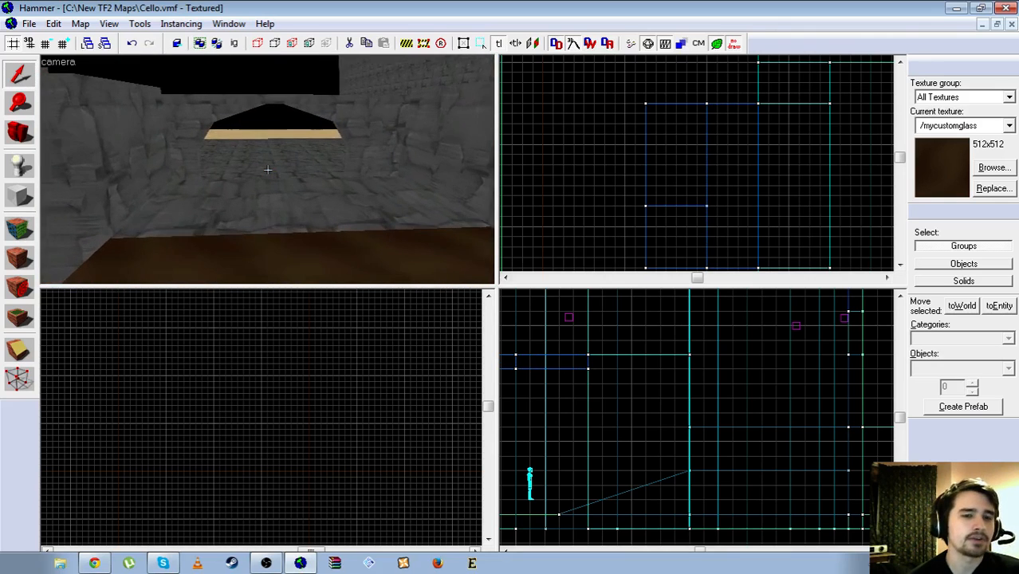
pyautogui.press('s')
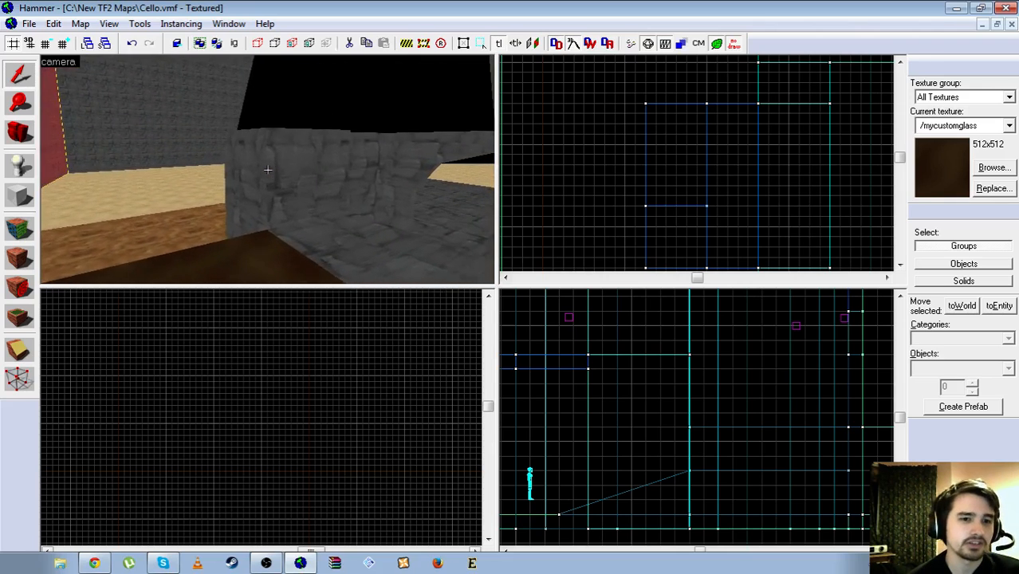
pyautogui.click(268, 169)
pyautogui.click(268, 169)
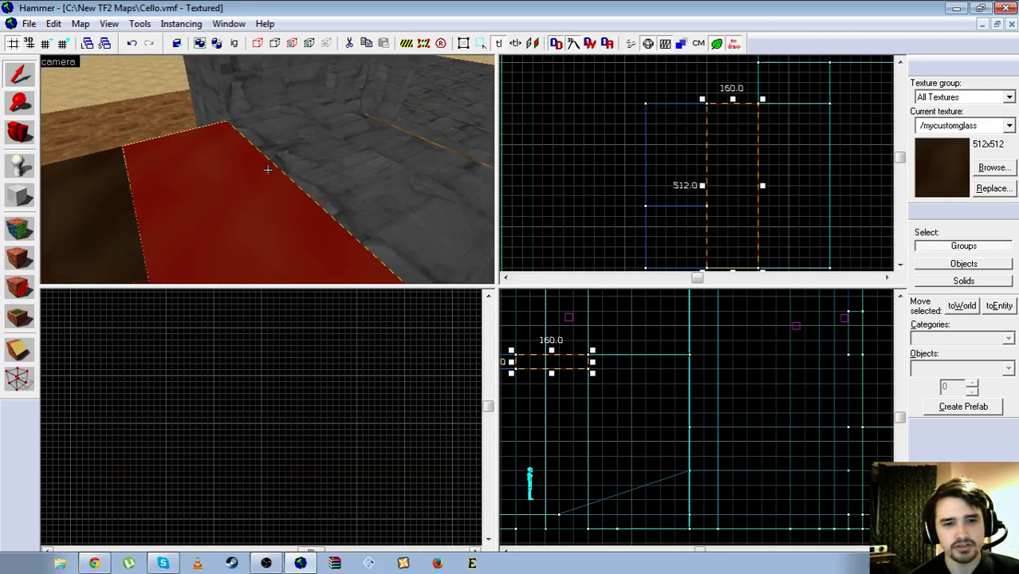
pyautogui.press('z')
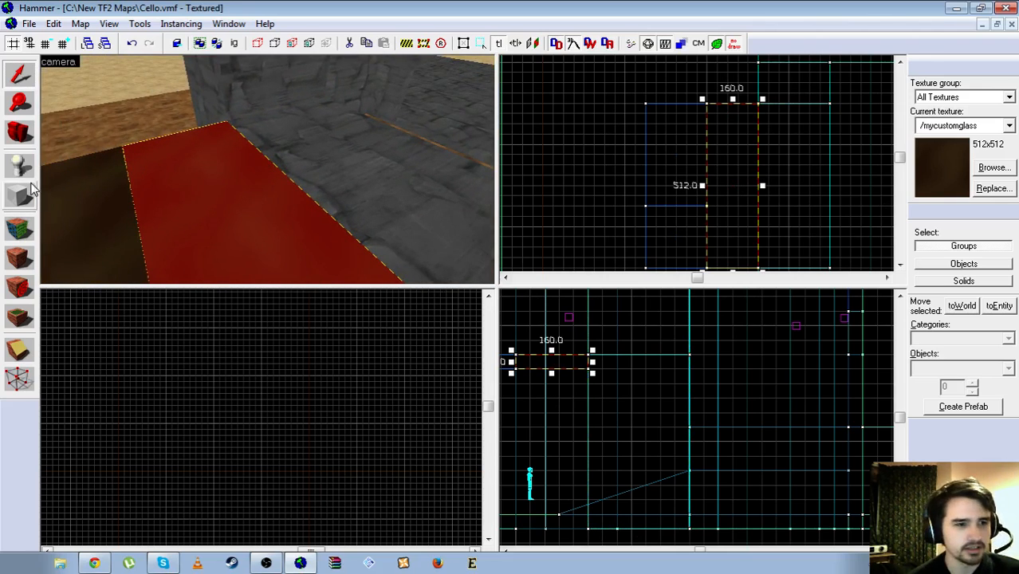
# Create a 32 × 128 × 32 unit block at the section's far end and raise it to sit on top of the platform
pyautogui.click(20, 195)
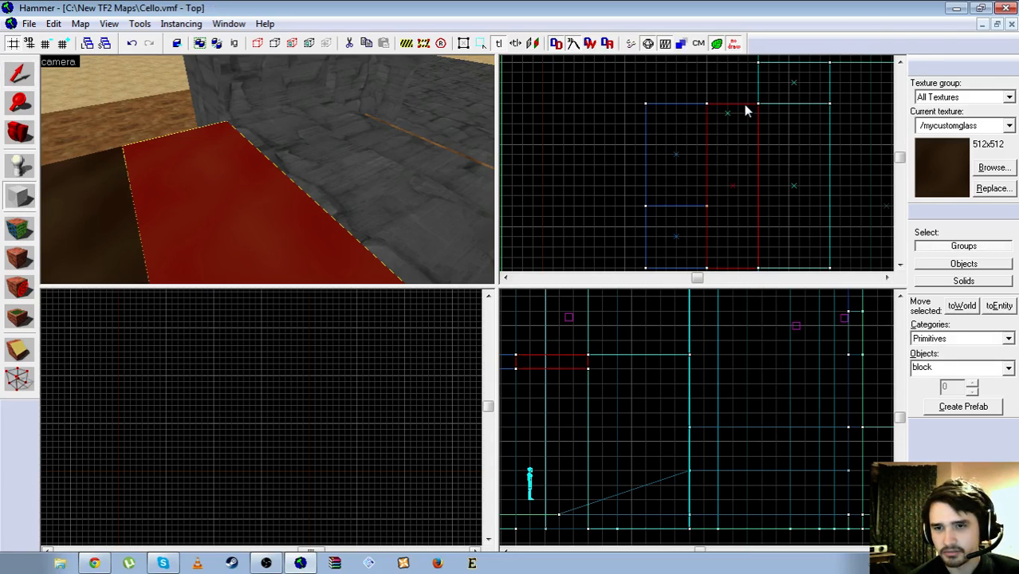
pyautogui.moveTo(747, 105)
pyautogui.mouseDown()
pyautogui.moveTo(728, 140)
pyautogui.moveTo(735, 256)
pyautogui.moveTo(734, 155)
pyautogui.mouseUp()
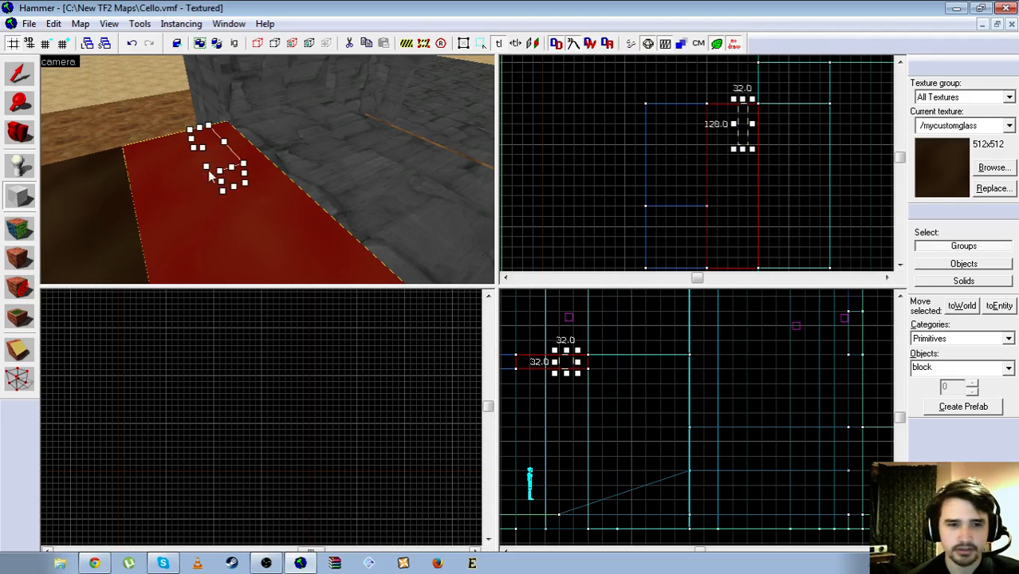
pyautogui.press('Return')
pyautogui.hotkey('shift', 's')
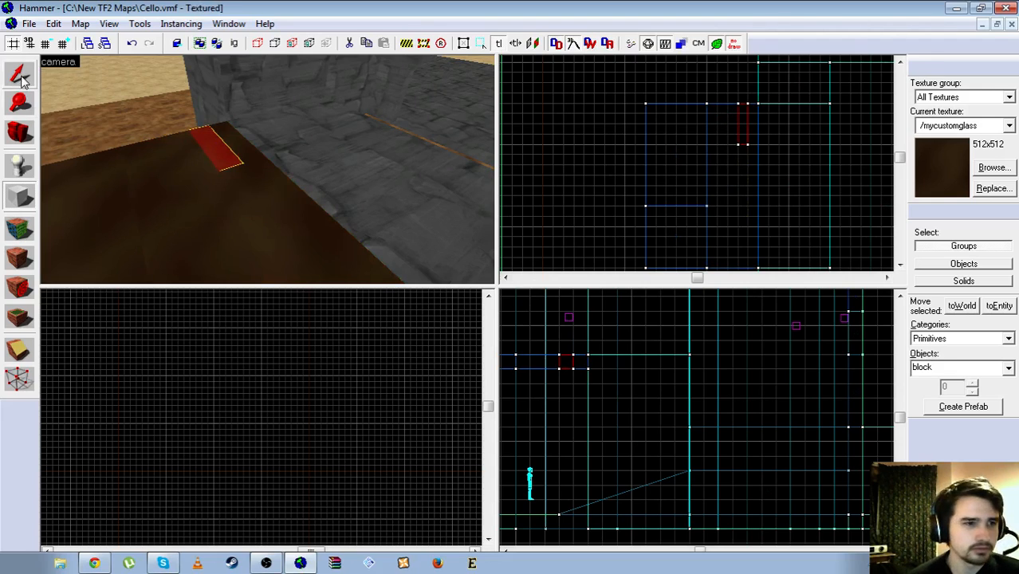
pyautogui.moveTo(568, 364); pyautogui.dragTo(565, 349)
pyautogui.press('z')
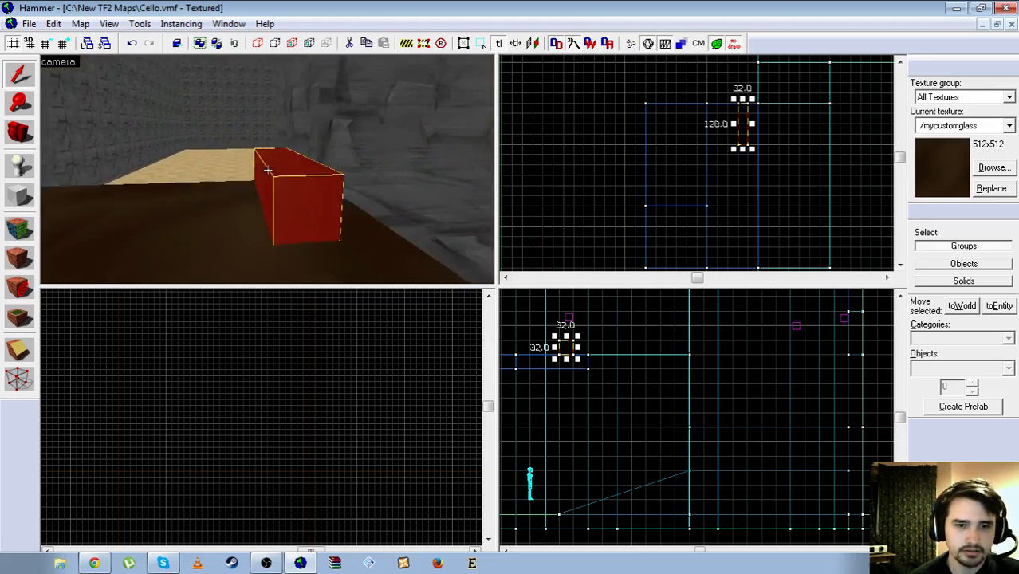
pyautogui.click(268, 169)
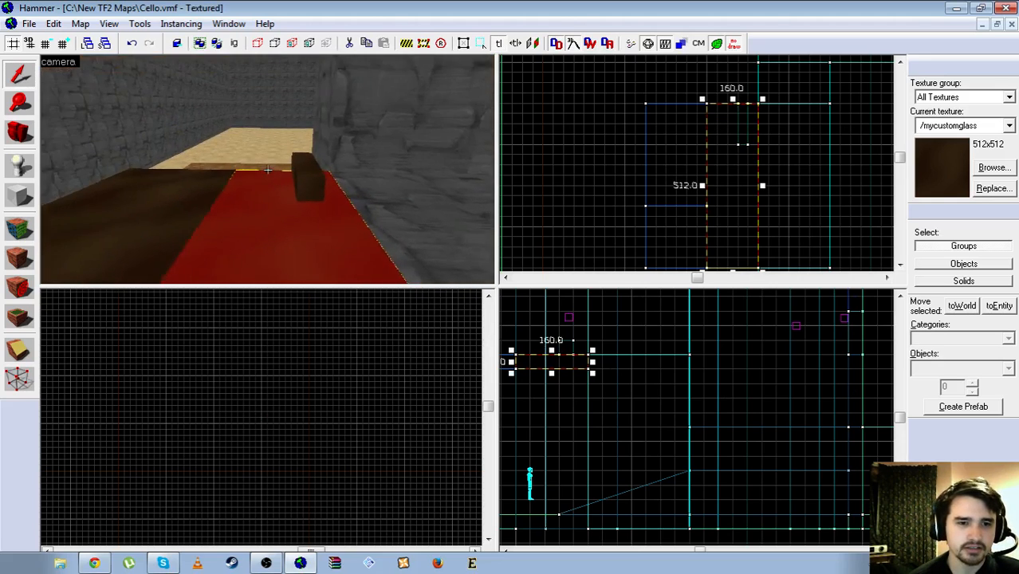
pyautogui.press('z')
pyautogui.click(20, 195)
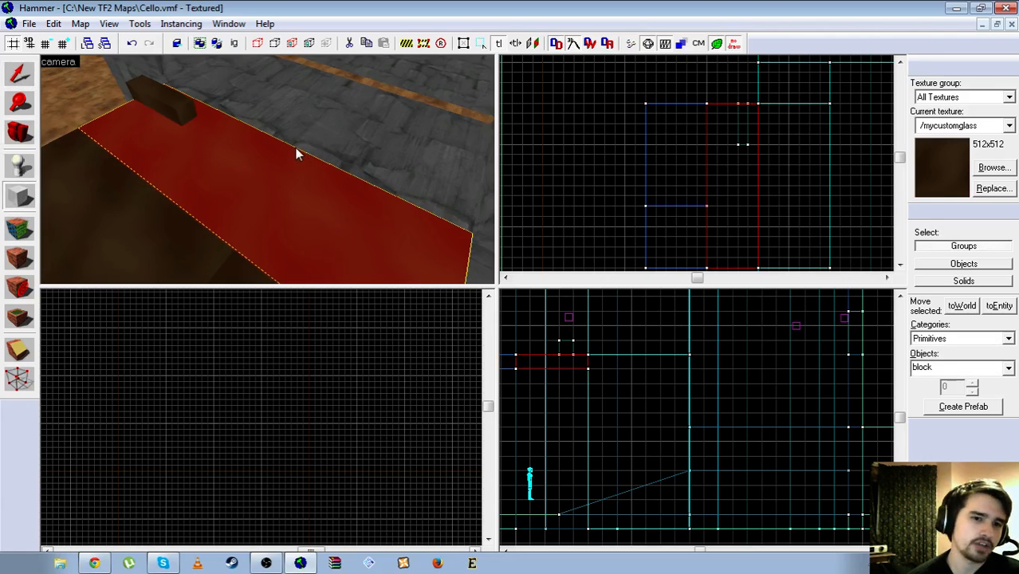
pyautogui.press('z')
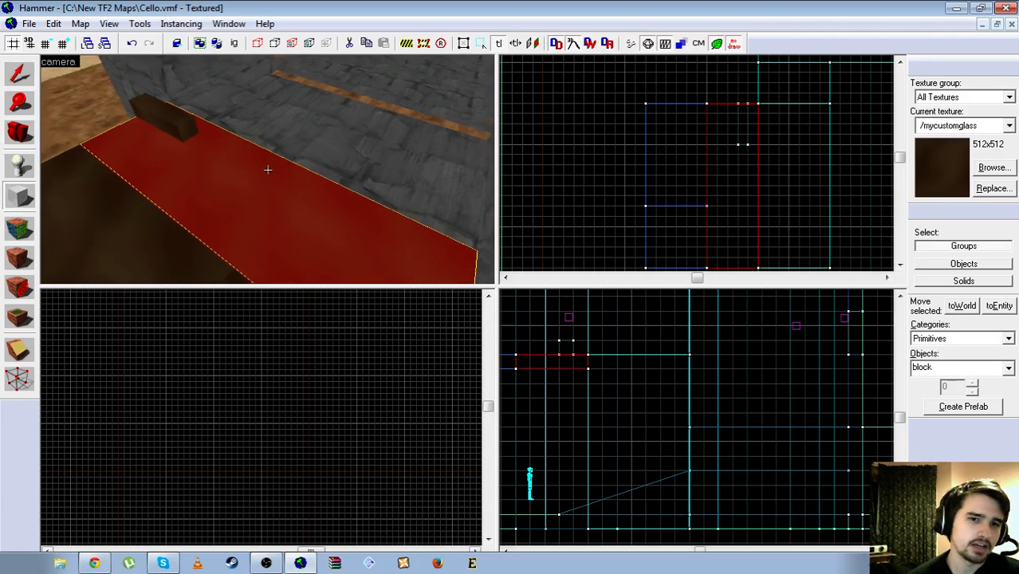
pyautogui.press('s')
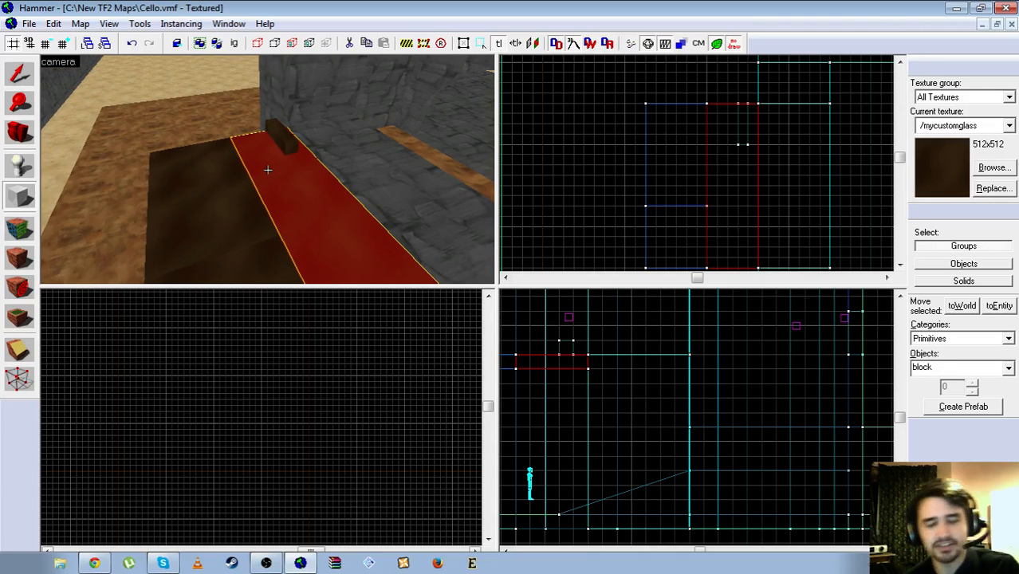
pyautogui.press('z')
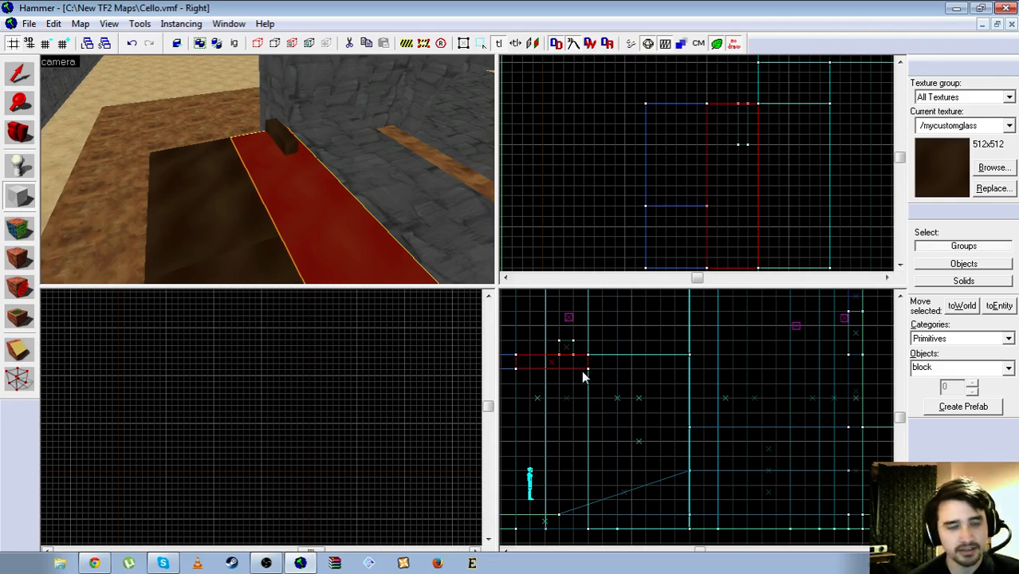
# Outline a 160 × 160 unit block over the platform's far edge, using the adjacent stone block's 384-unit height, and inspect it
pyautogui.click(17, 77)
pyautogui.click(367, 172)
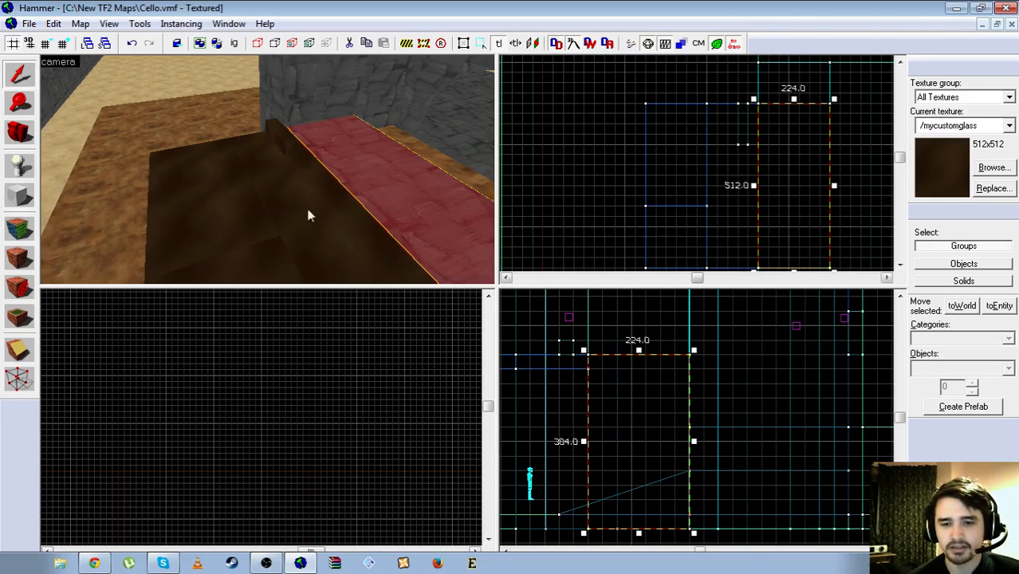
pyautogui.click(23, 198)
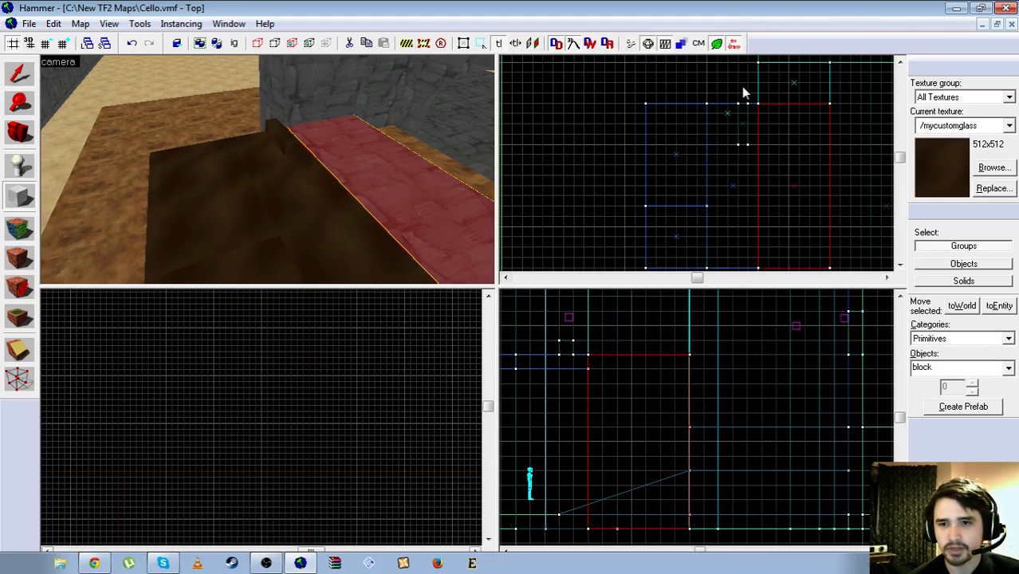
pyautogui.moveTo(742, 86); pyautogui.dragTo(695, 142)
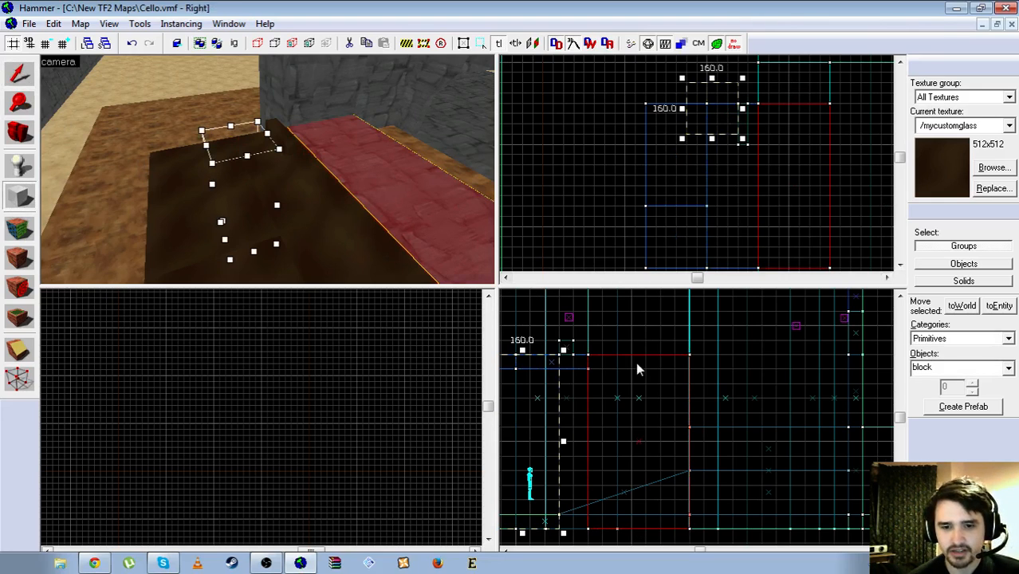
pyautogui.scroll(-4, 636, 364)
pyautogui.press('z')
pyautogui.press('a')
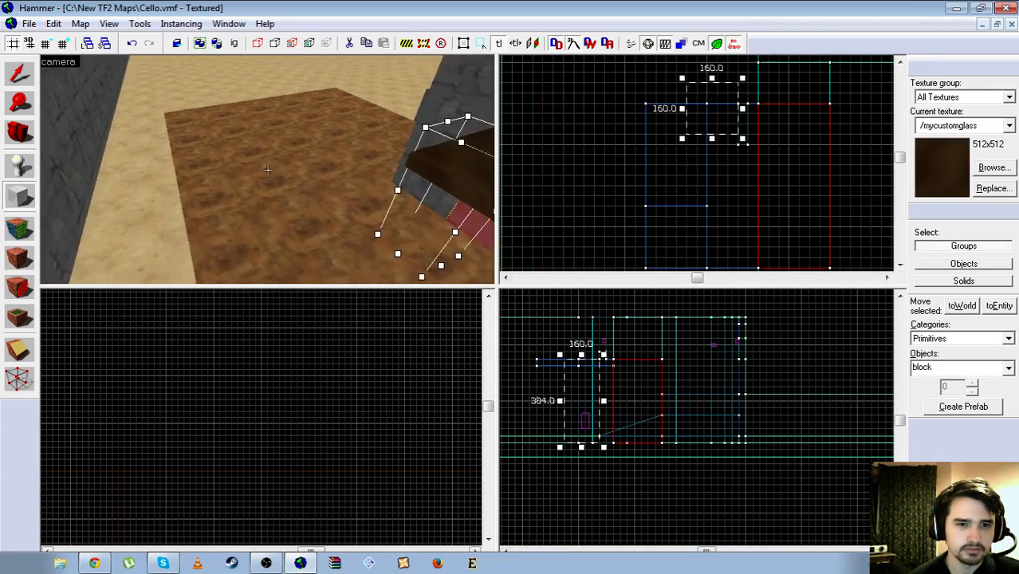
pyautogui.press('w')
pyautogui.press('a')
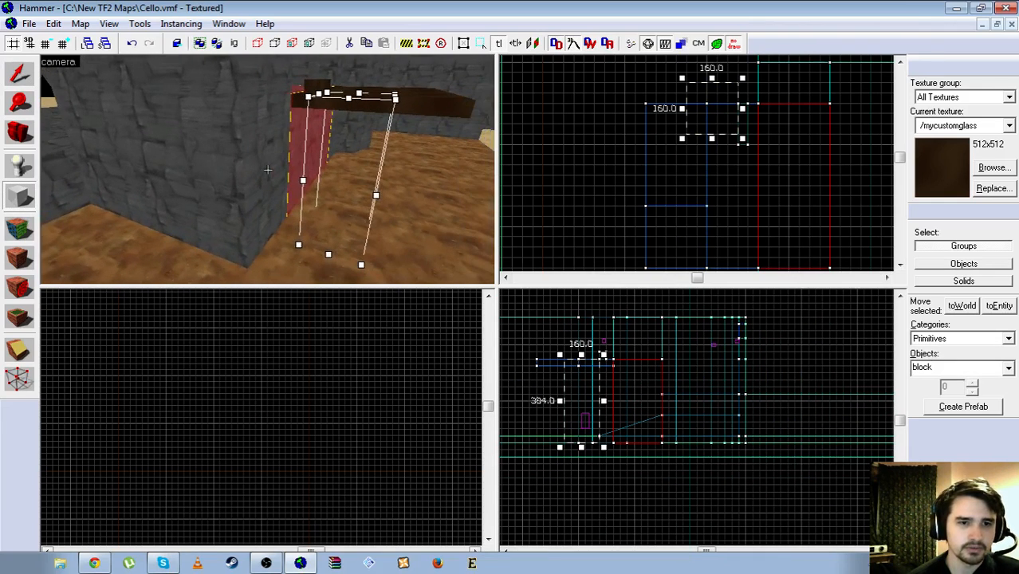
pyautogui.press('z')
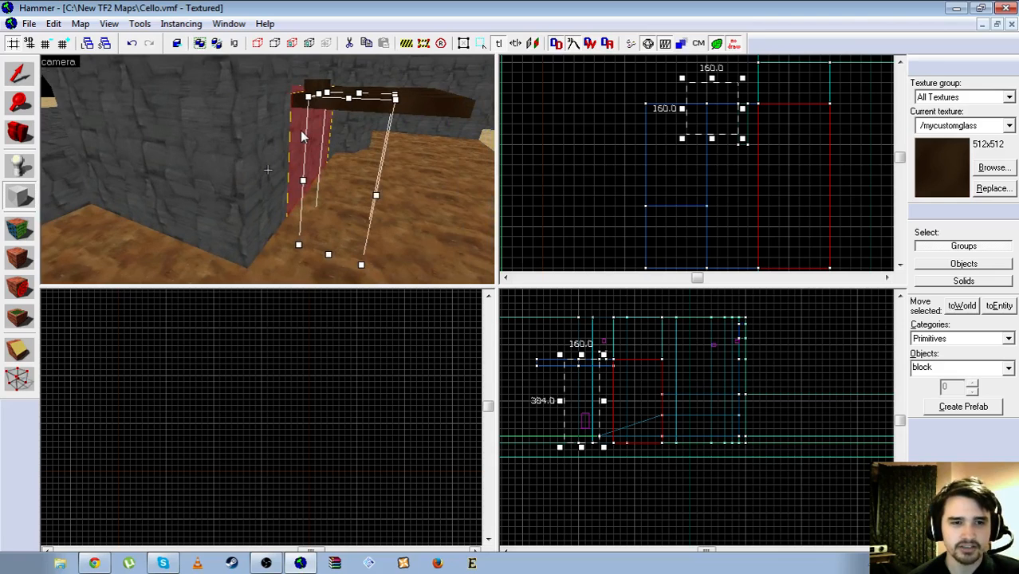
# Outline a 32 × 96 unit block beside the end of the large stone wall, using the wall's 576-unit height, and inspect it
pyautogui.click(248, 144)
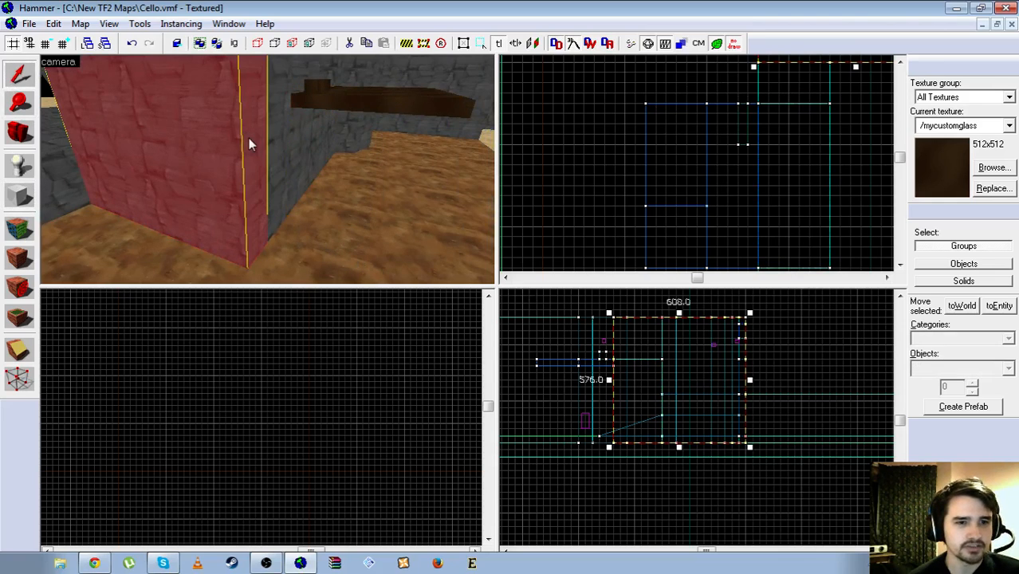
pyautogui.click(19, 196)
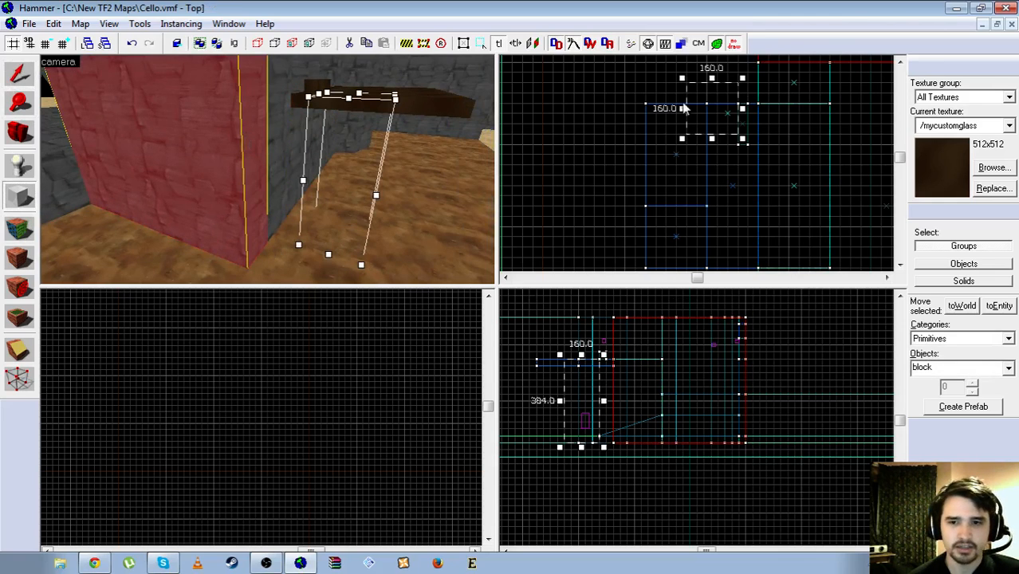
pyautogui.scroll(-2, 711, 86)
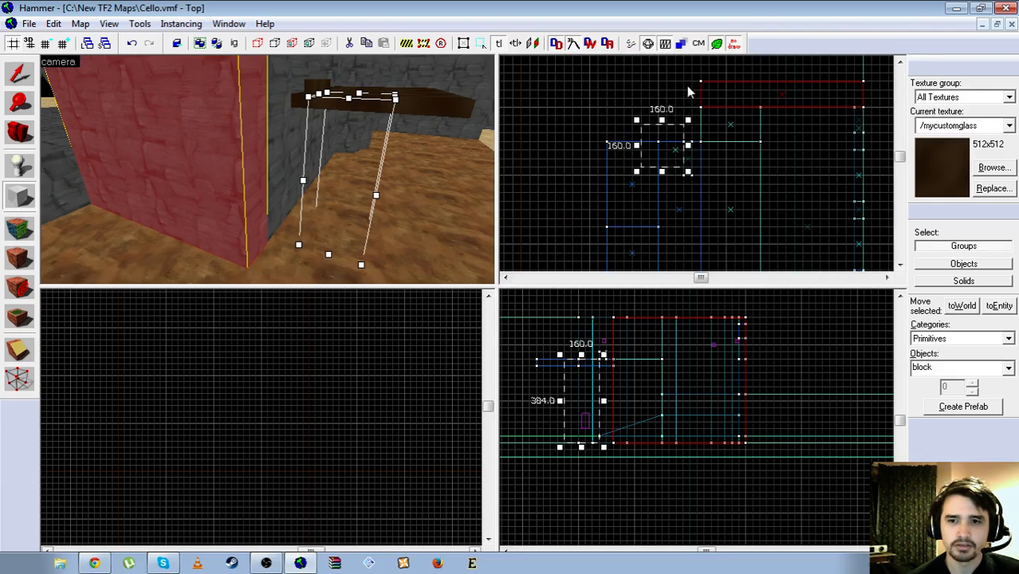
pyautogui.moveTo(686, 86); pyautogui.dragTo(675, 112)
pyautogui.press('z')
pyautogui.press('d')
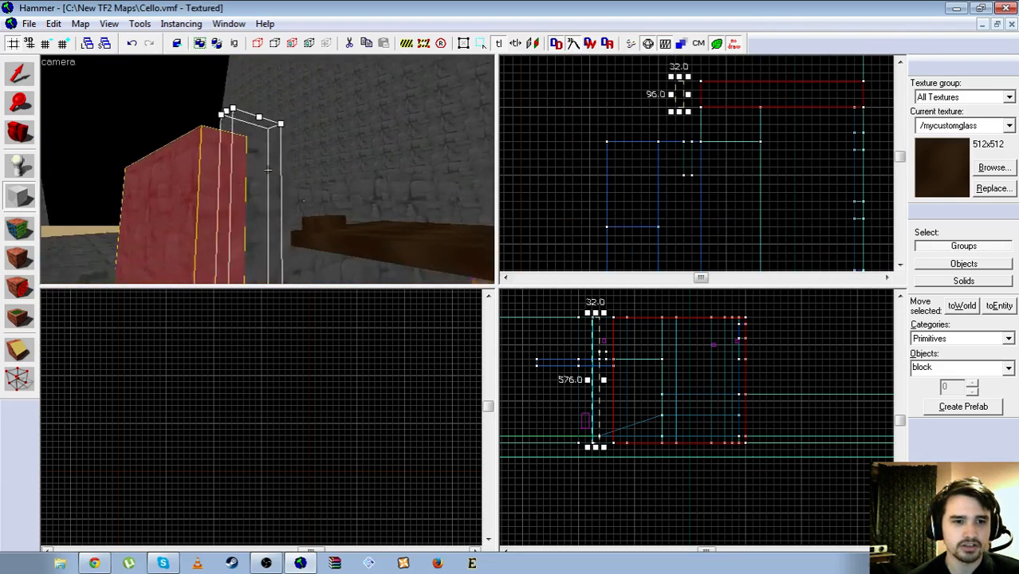
pyautogui.press('s')
pyautogui.press('d')
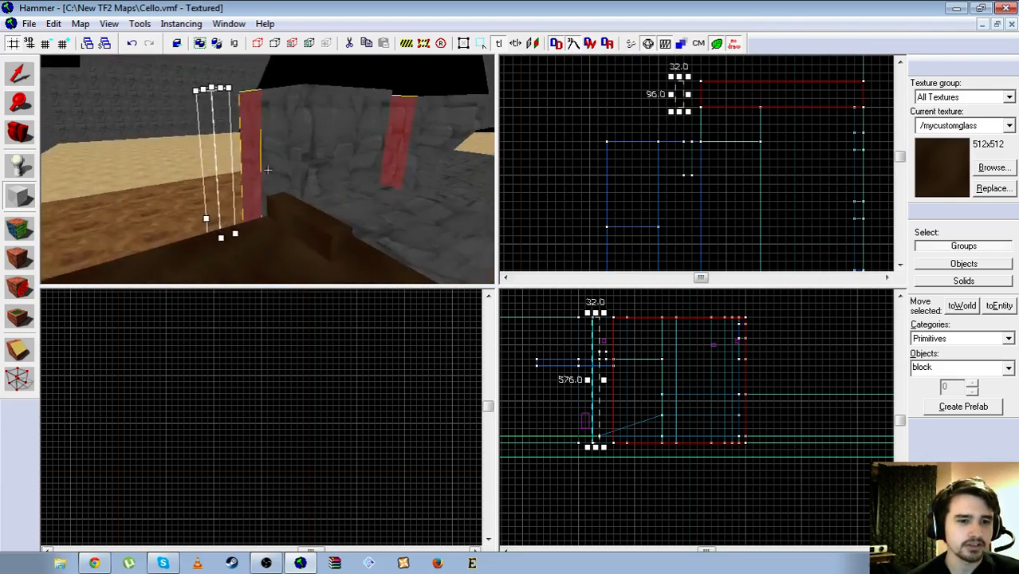
pyautogui.press('s')
pyautogui.press('z')
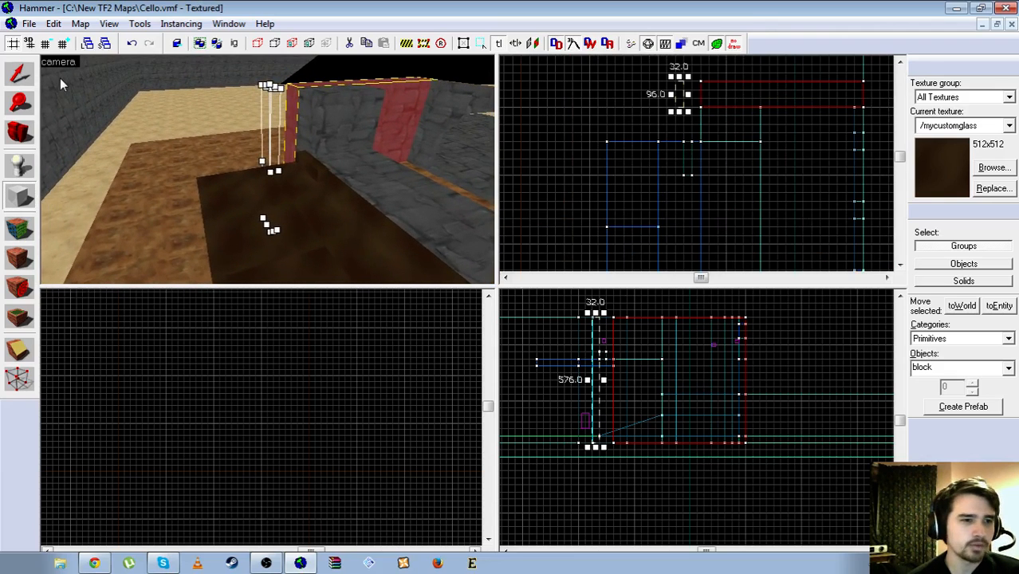
# Select the small block on the platform and stretch it upward to a height of 192 units
pyautogui.click(20, 72)
pyautogui.click(319, 169)
pyautogui.click(335, 209)
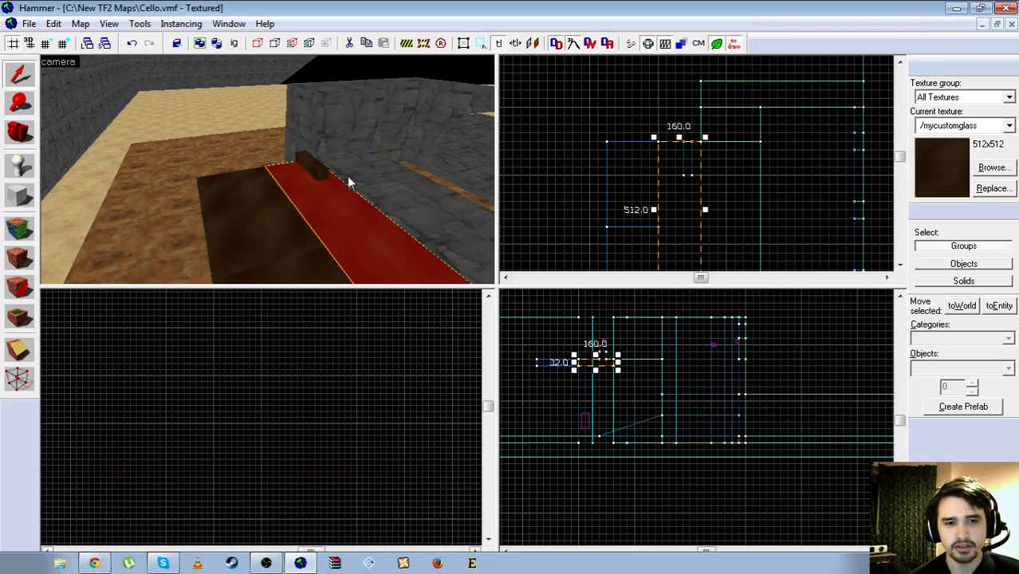
pyautogui.scroll(2, 604, 365)
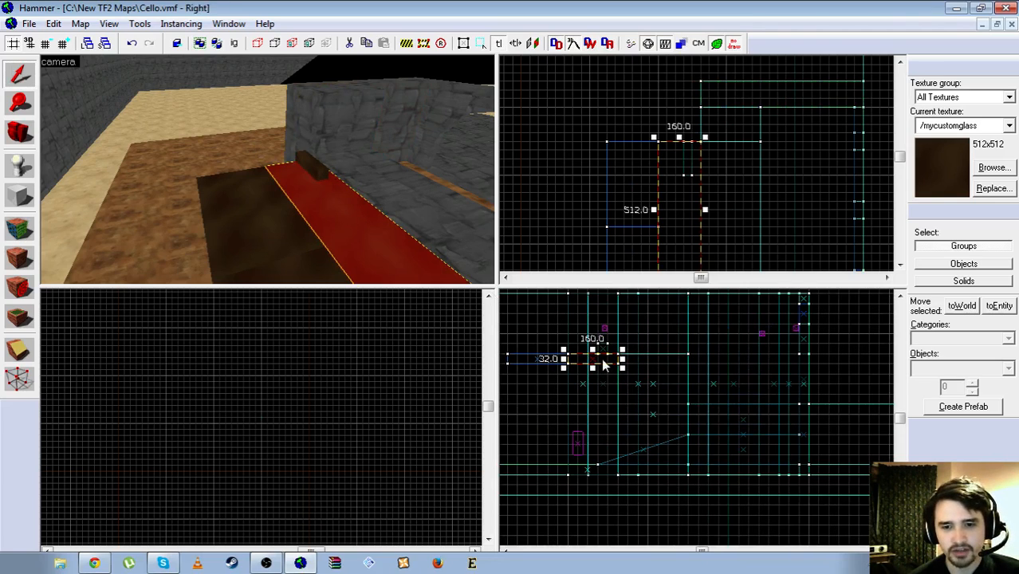
pyautogui.click(311, 172)
pyautogui.scroll(1, 604, 364)
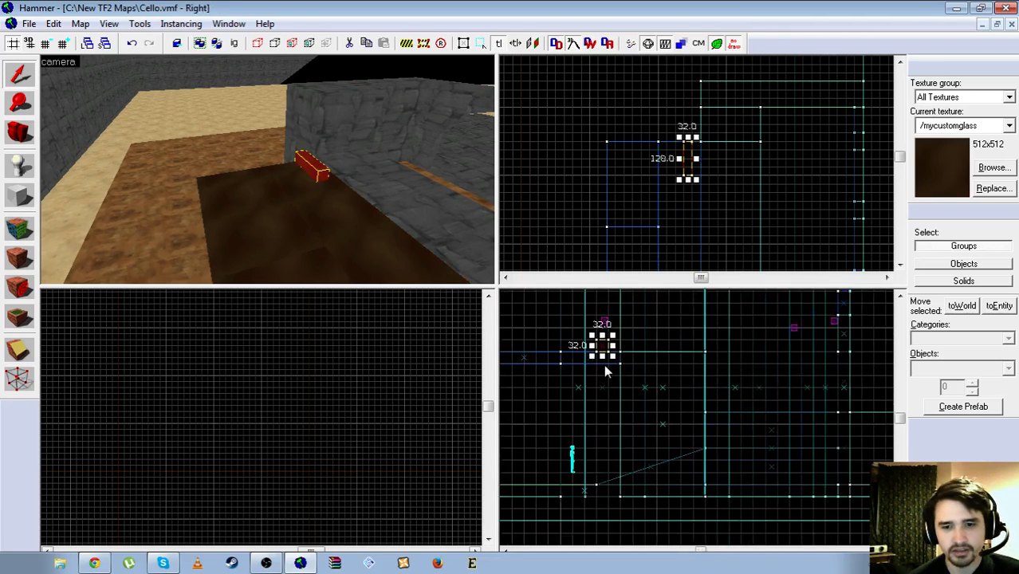
pyautogui.scroll(2, 604, 365)
pyautogui.scroll(-6, 612, 386)
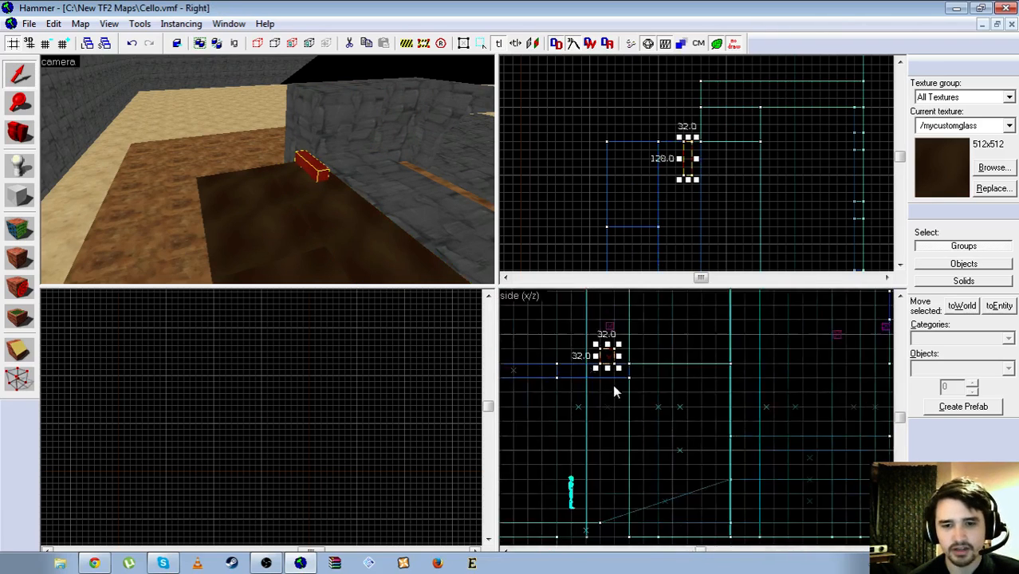
pyautogui.scroll(6, 613, 316)
pyautogui.moveTo(604, 454); pyautogui.dragTo(607, 329)
# Examine the heightened block from the platform and the stone ledge to judge its position against the surrounding walls
pyautogui.press('z')
pyautogui.press('w')
pyautogui.press('d')
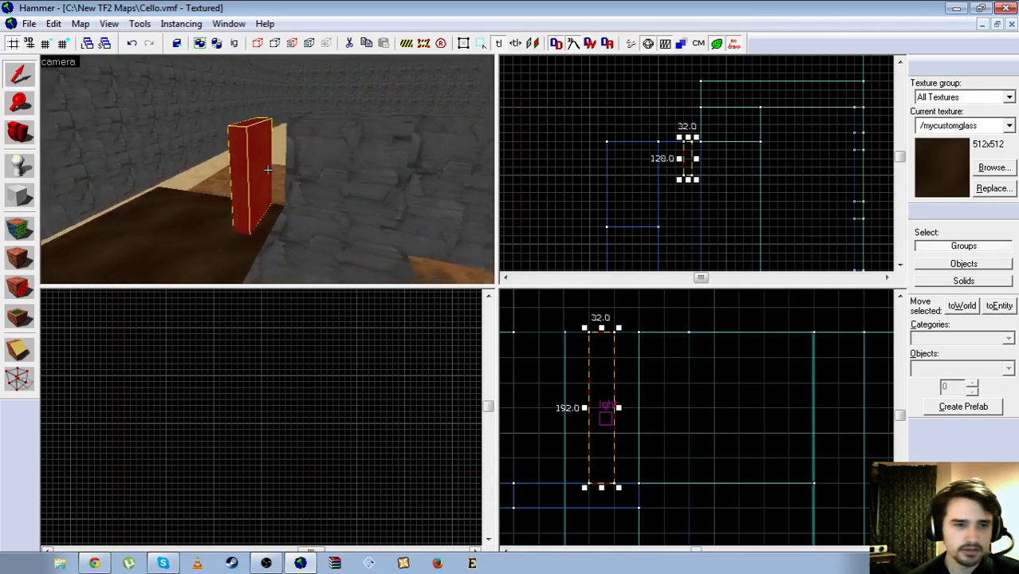
pyautogui.press('w')
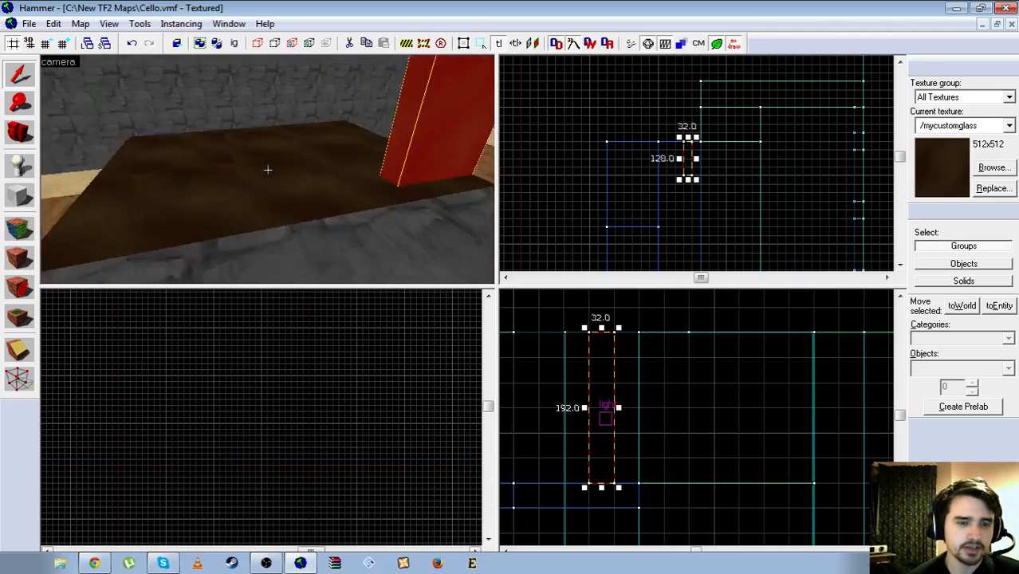
pyautogui.press('s')
pyautogui.press('w')
pyautogui.press('d')
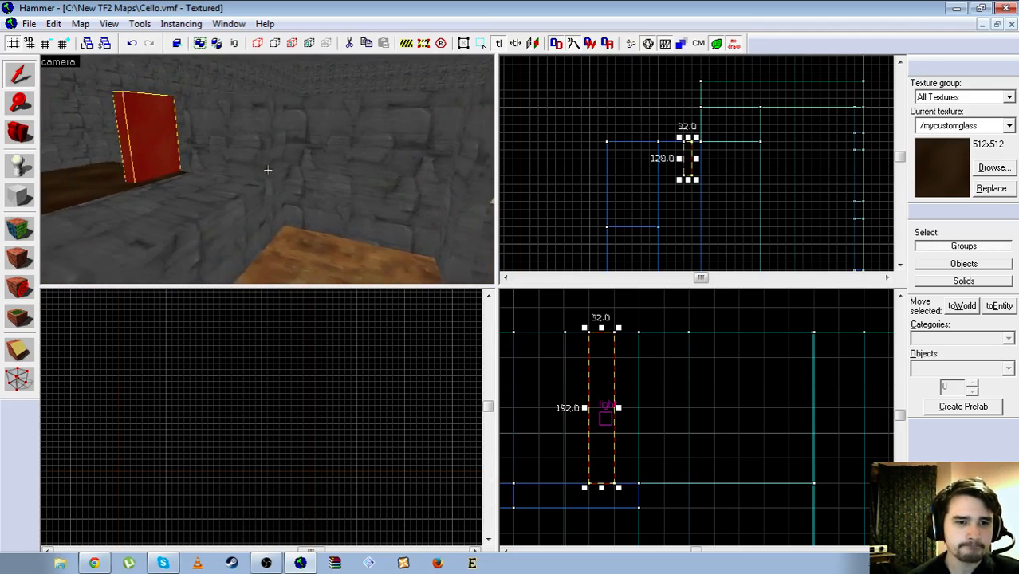
pyautogui.press('s')
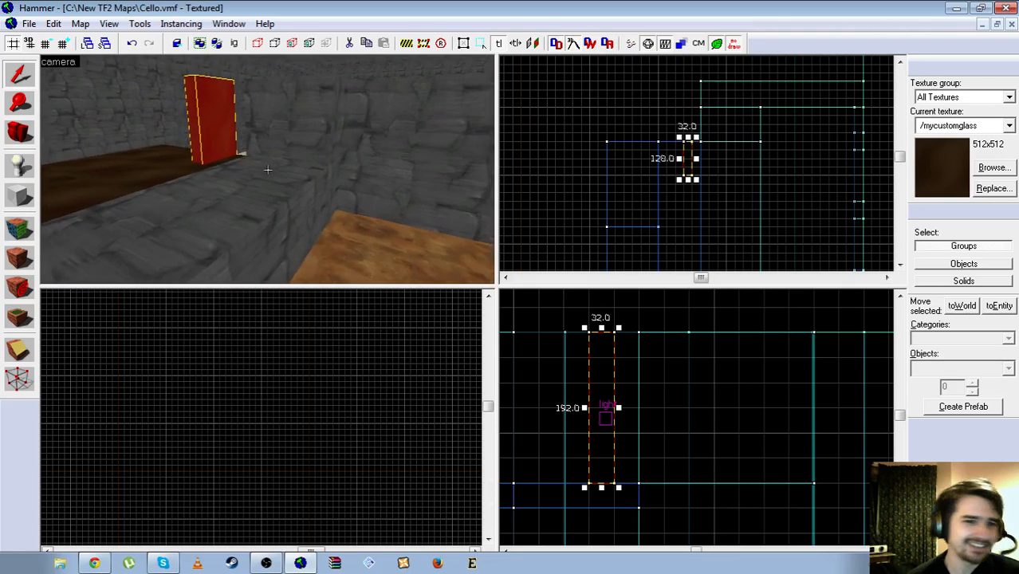
pyautogui.press('z')
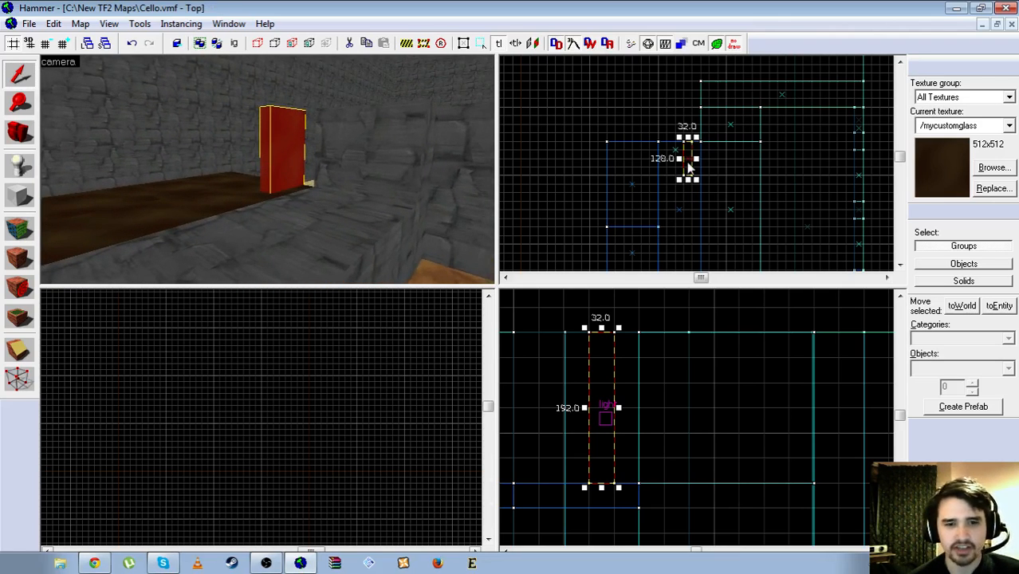
# Copy the 32 × 128 unit upright block from the platform to the outer edge of the stone ledge
pyautogui.press('z')
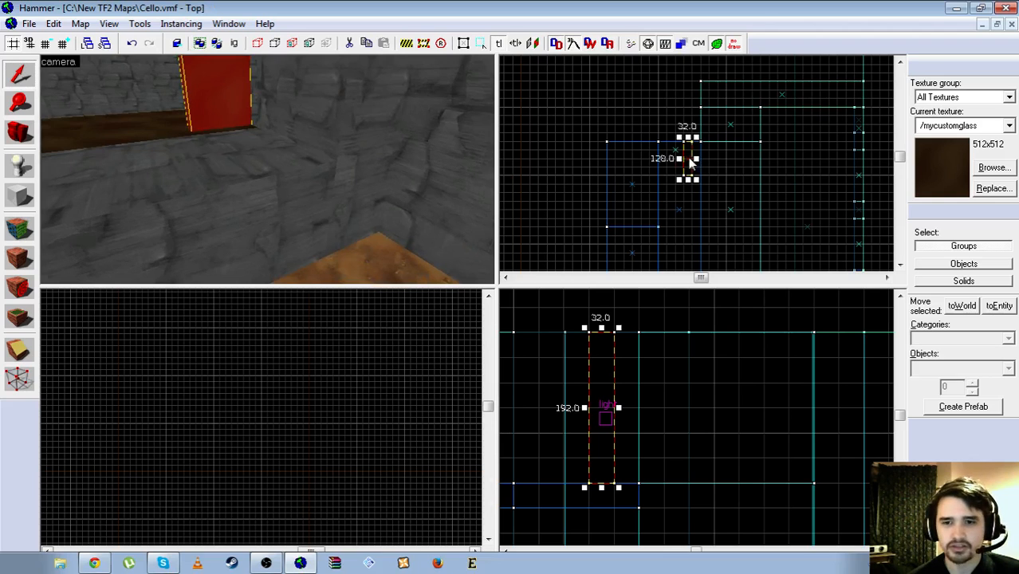
pyautogui.moveTo(690, 161); pyautogui.dragTo(759, 166)
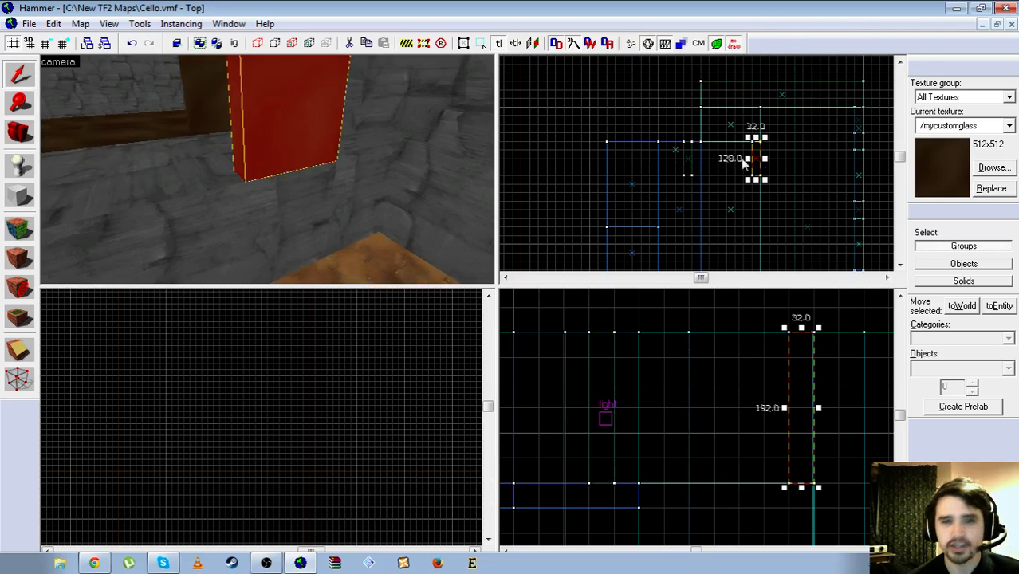
pyautogui.press('z')
pyautogui.press('z')
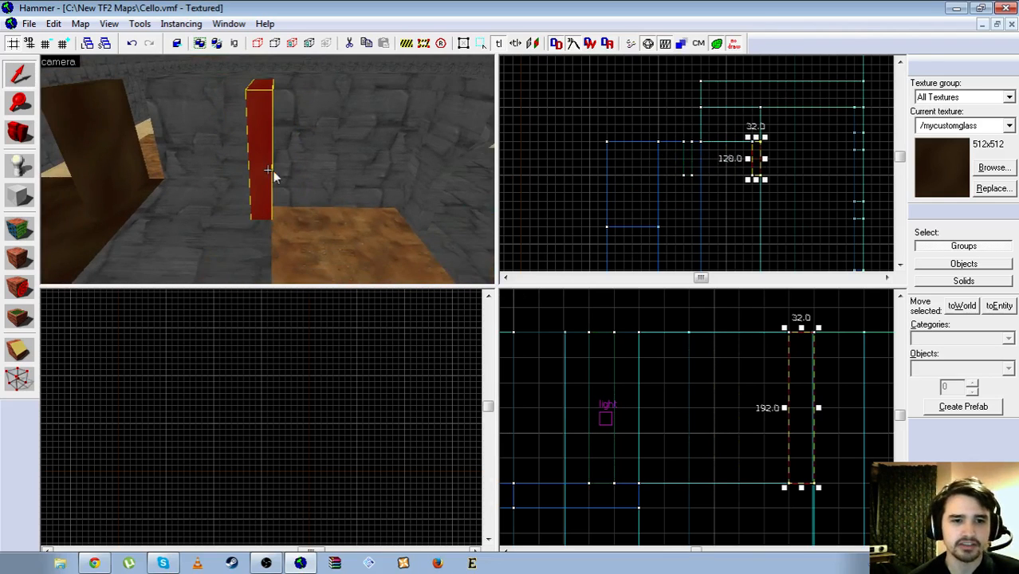
# Stretch the copied block to 512 units long along the ledge's edge and lower its height to 64 units
pyautogui.scroll(-5, 752, 177)
pyautogui.scroll(5, 756, 232)
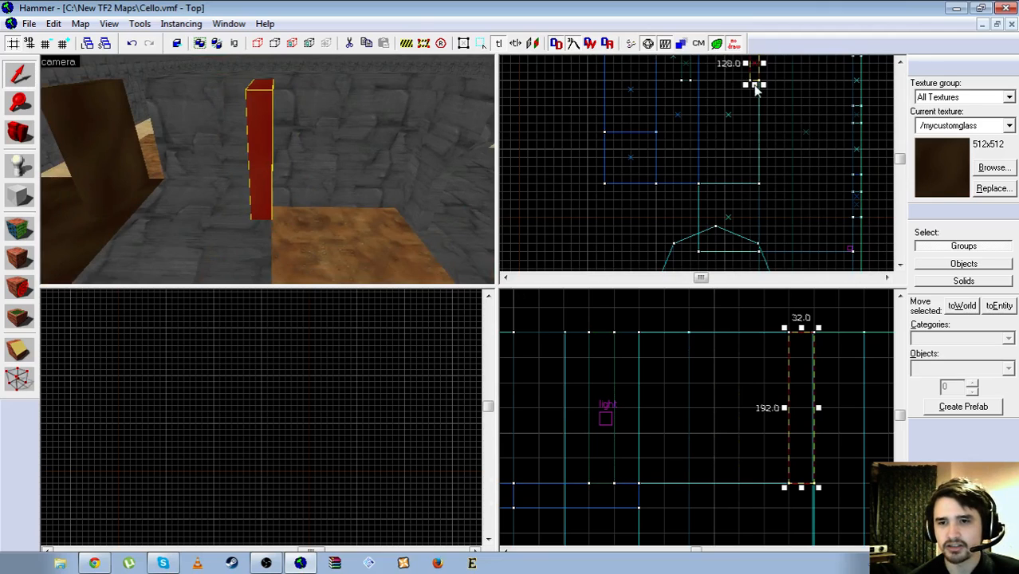
pyautogui.moveTo(756, 90); pyautogui.dragTo(754, 185)
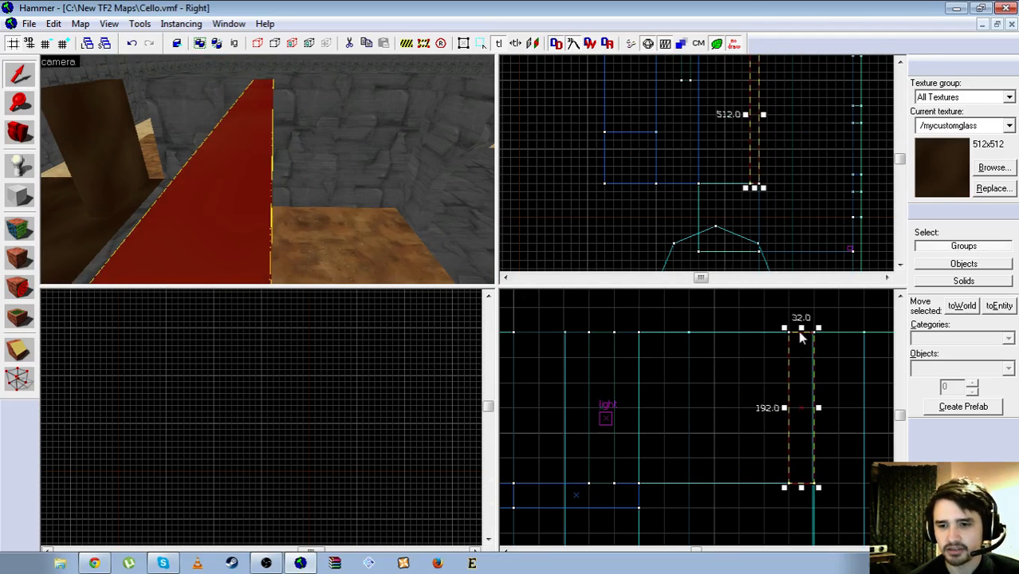
pyautogui.moveTo(801, 338); pyautogui.dragTo(803, 381)
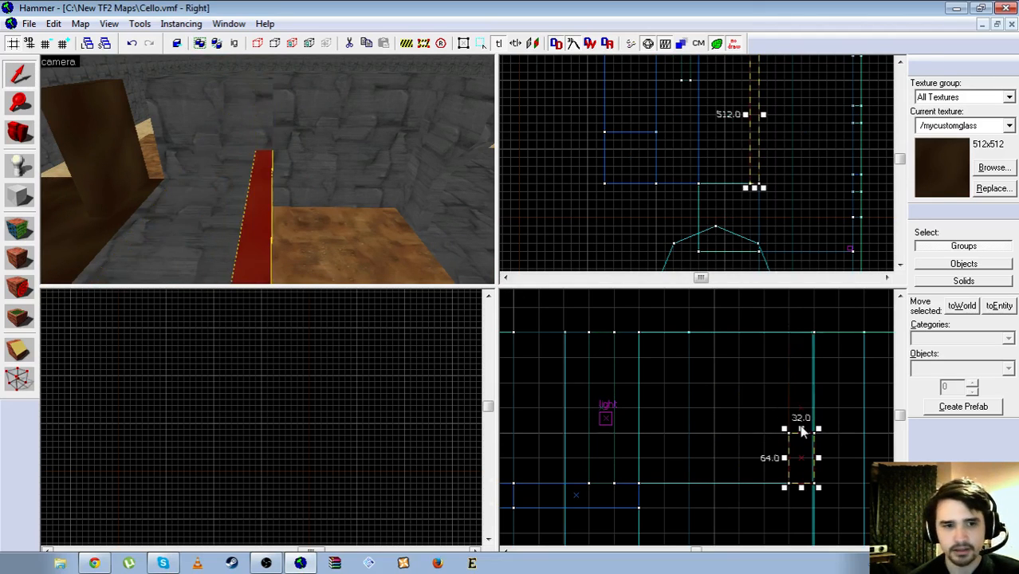
pyautogui.press('z')
pyautogui.press('d')
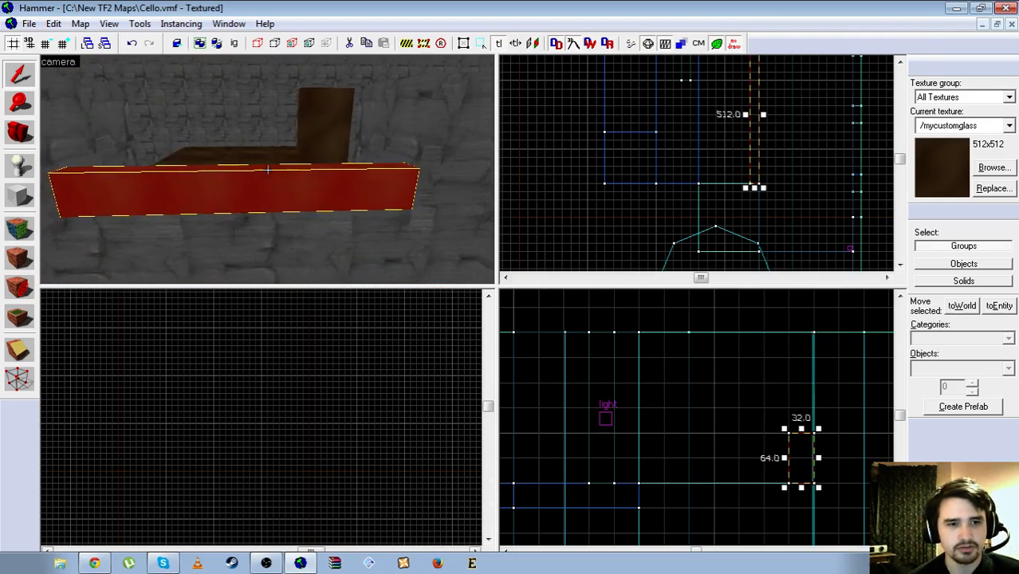
# Lower the long ledge block to a height of 32 units and inspect it from both sides
pyautogui.press('z')
pyautogui.moveTo(803, 431); pyautogui.dragTo(801, 452)
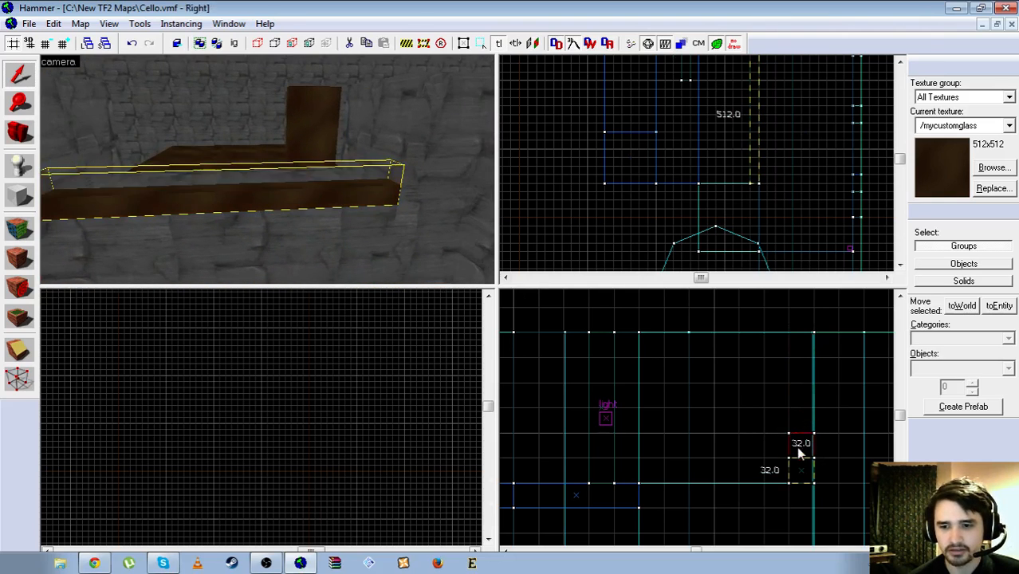
pyautogui.press('z')
pyautogui.press('d')
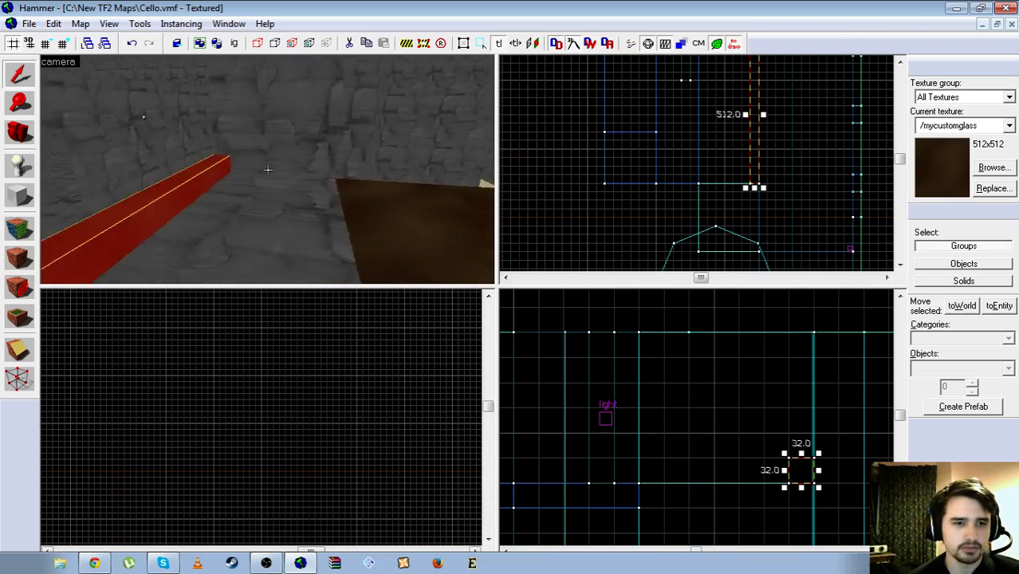
pyautogui.press('w')
pyautogui.press('s')
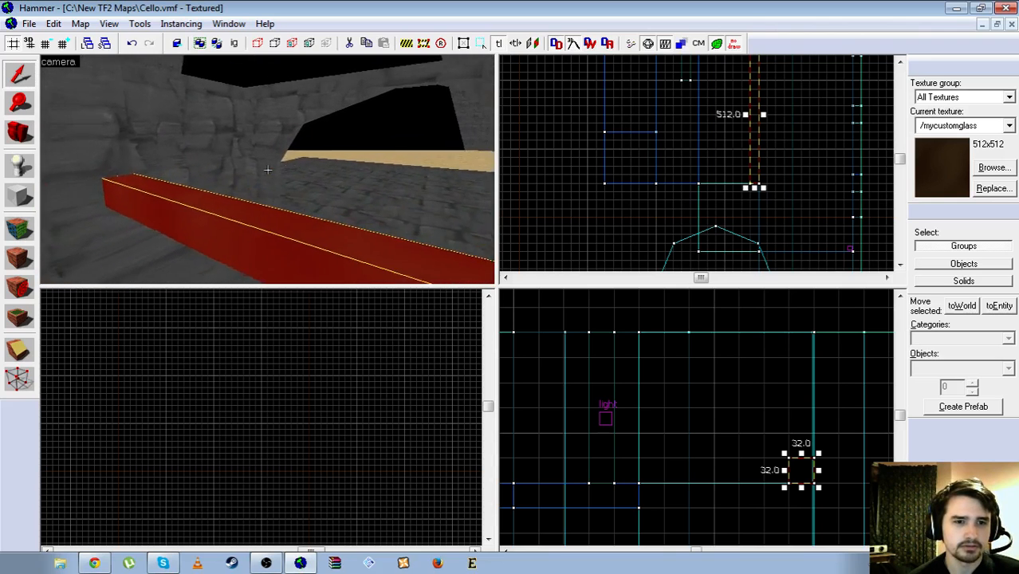
pyautogui.press('w')
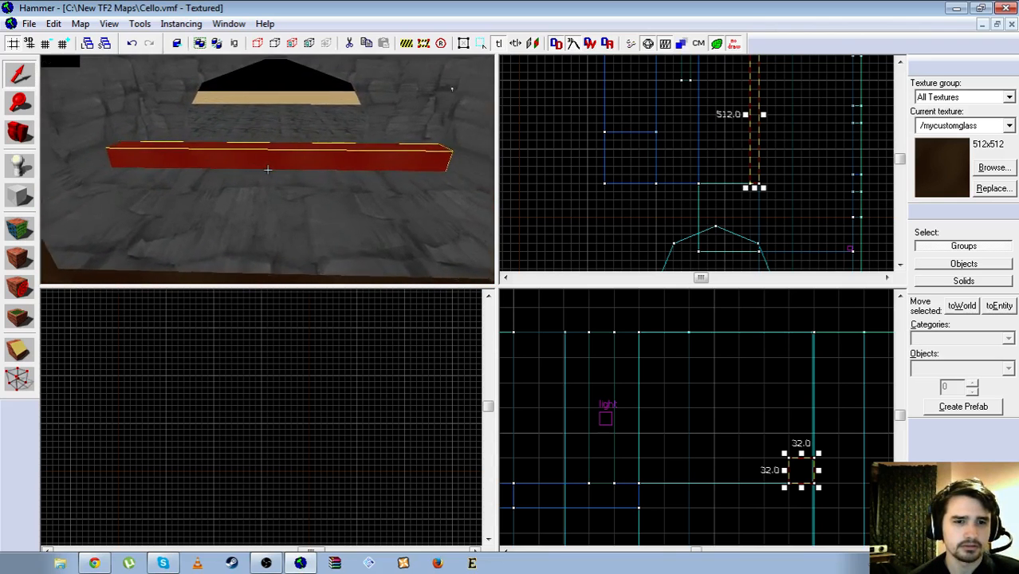
pyautogui.press('s')
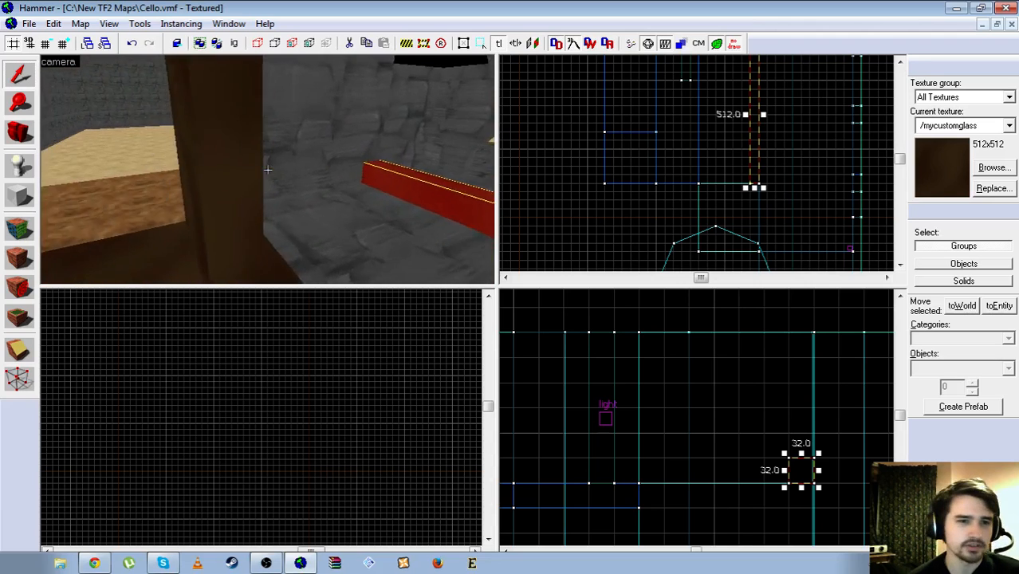
pyautogui.press('s')
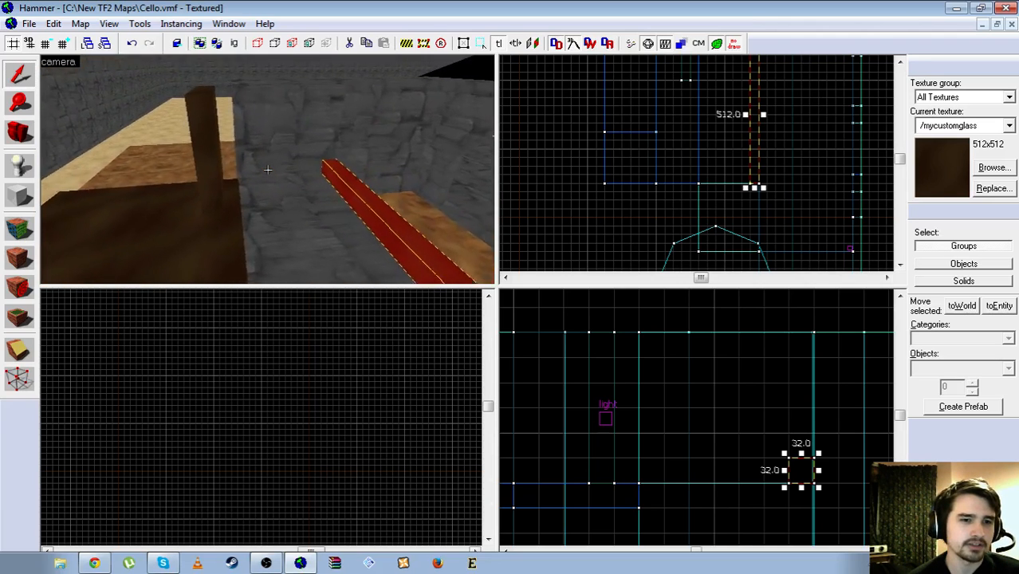
# Select the 192-unit-high upright block on the platform and move it 32 units away from the stone ledge
pyautogui.press('z')
pyautogui.click(271, 170)
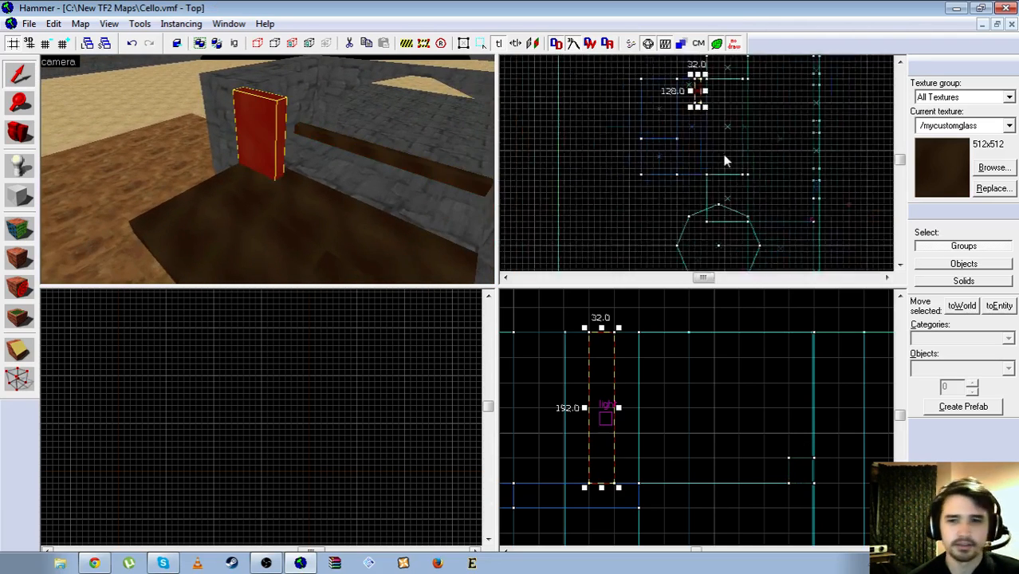
pyautogui.moveTo(708, 110); pyautogui.dragTo(700, 116)
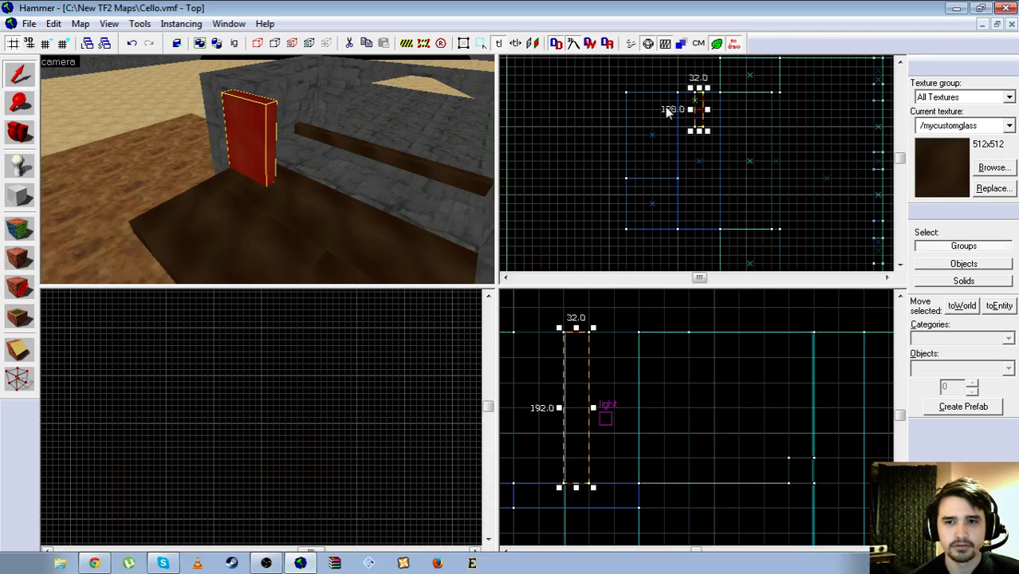
# Extend the 128-unit-deep stone wall block at the platform's end to 320 units, flush with the upright block's outer face
pyautogui.click(227, 186)
pyautogui.scroll(1, 726, 172)
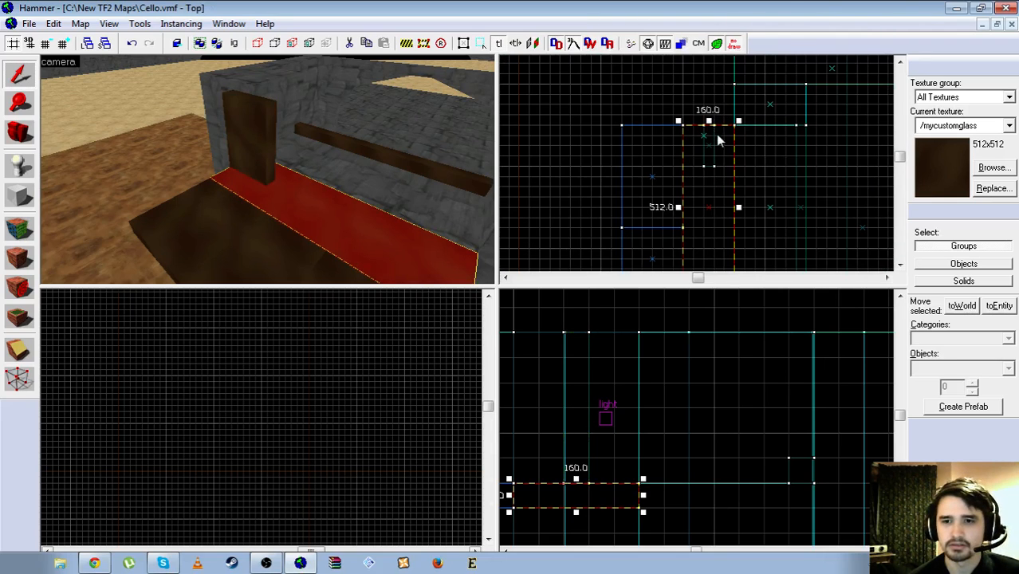
pyautogui.click(259, 91)
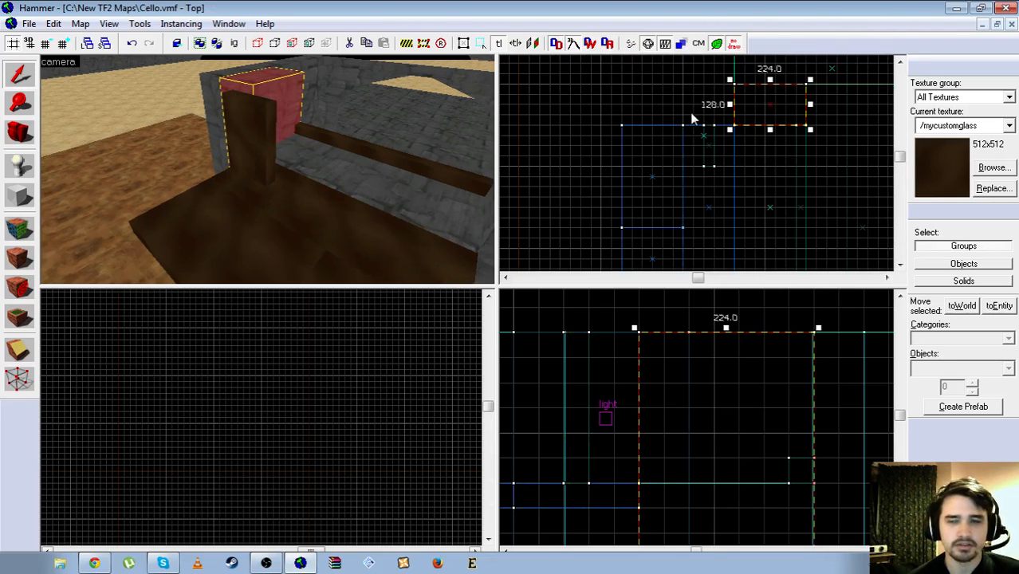
pyautogui.scroll(2, 730, 109)
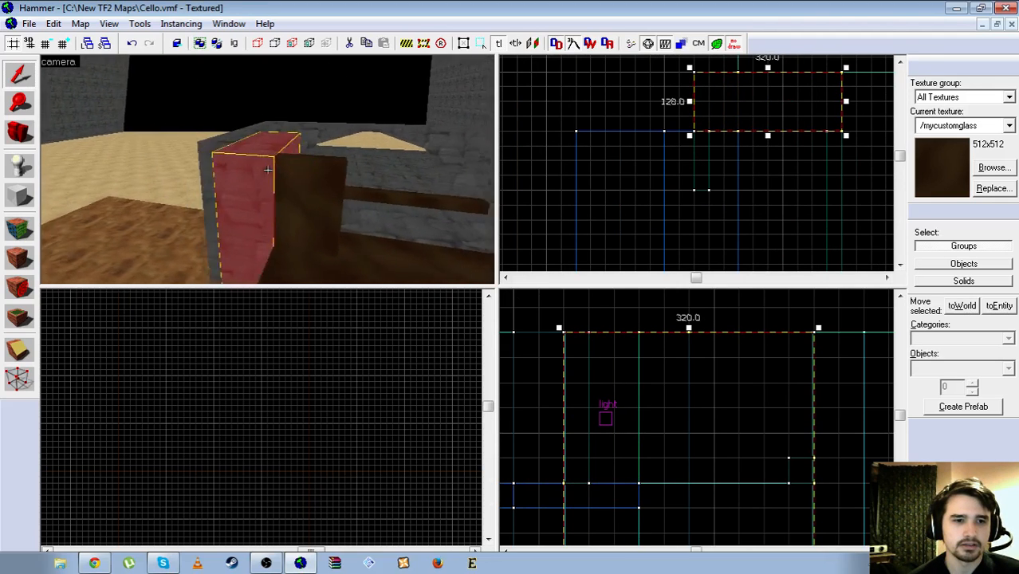
# Extend the adjoining 96-unit-deep stone wall to 704 units, level with the lengthened wall block, and inspect the result
pyautogui.click(271, 172)
pyautogui.scroll(-2, 717, 118)
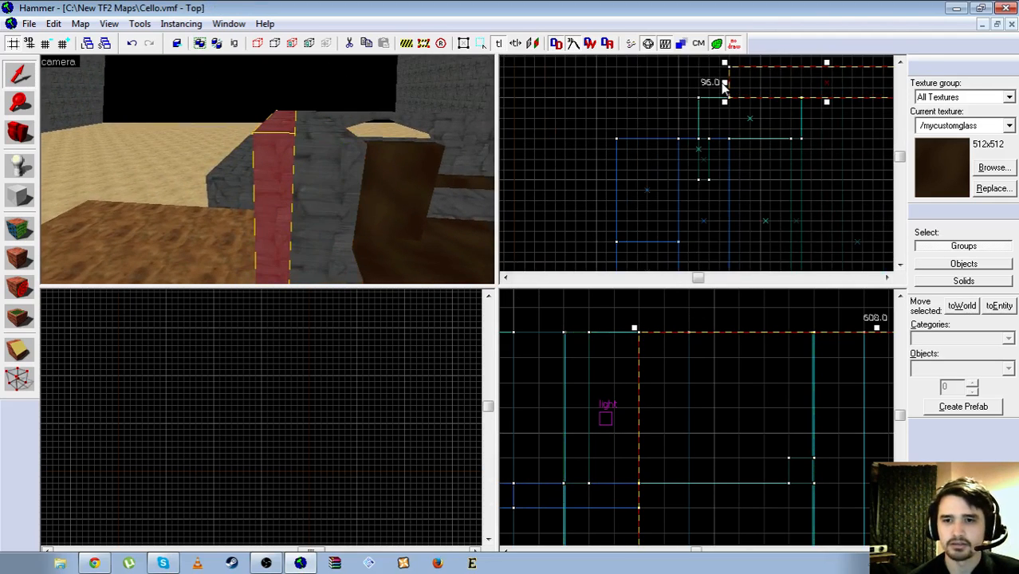
pyautogui.click(349, 182)
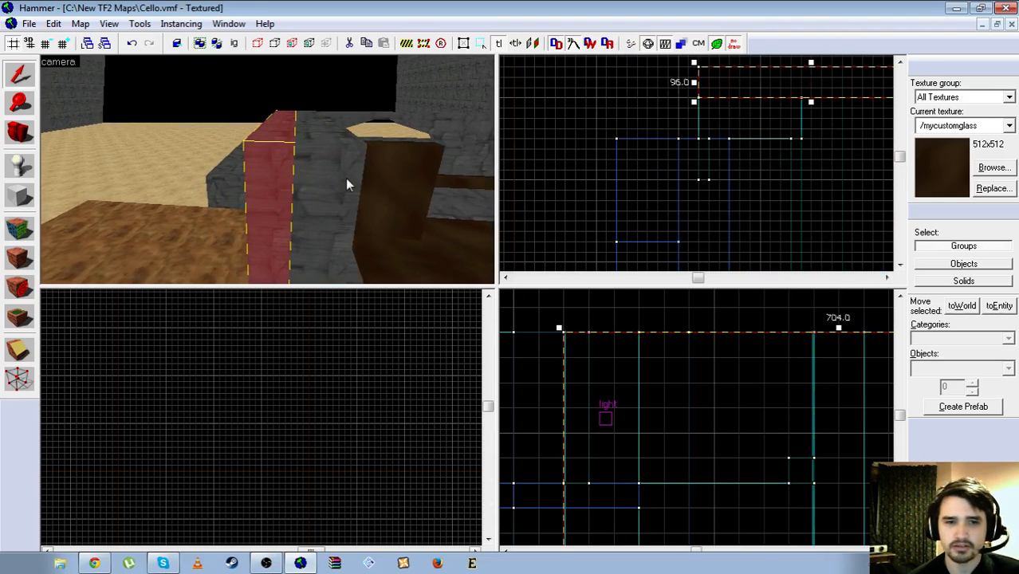
pyautogui.press('z')
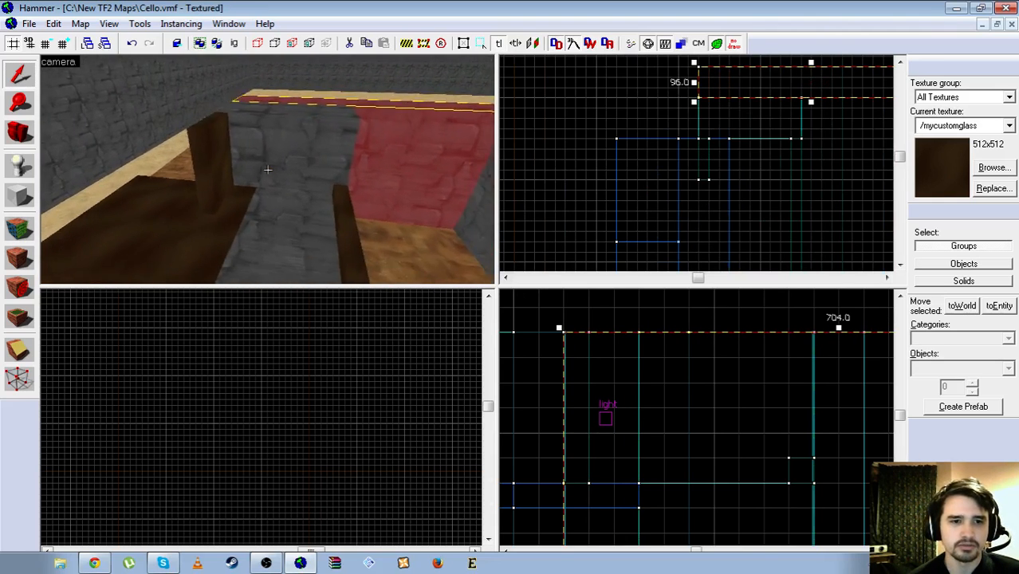
pyautogui.click(268, 170)
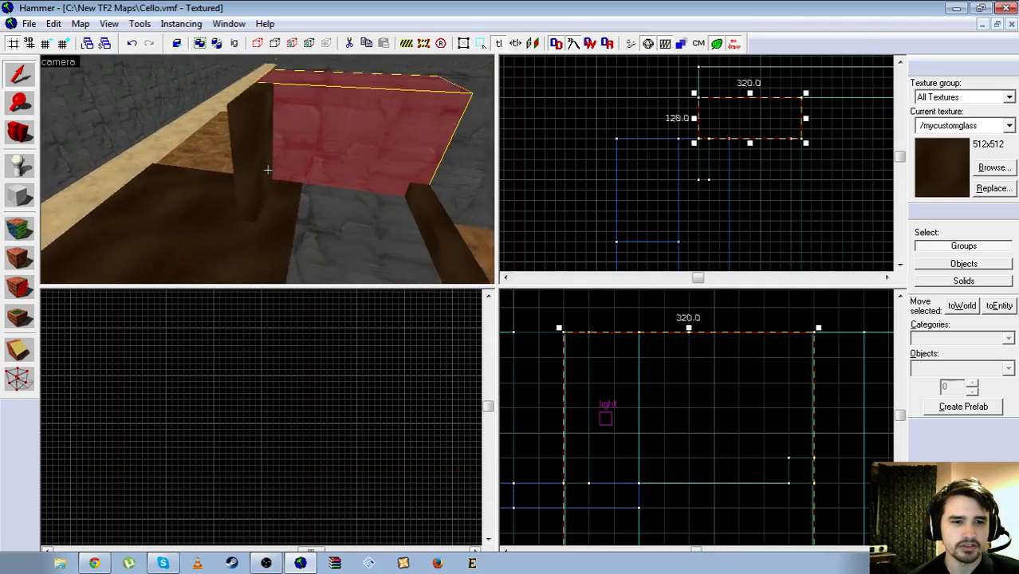
# Copy the upright block to the opposite end of the platform and stretch the copy to 192 units long
pyautogui.click(268, 170)
pyautogui.scroll(-6, 699, 182)
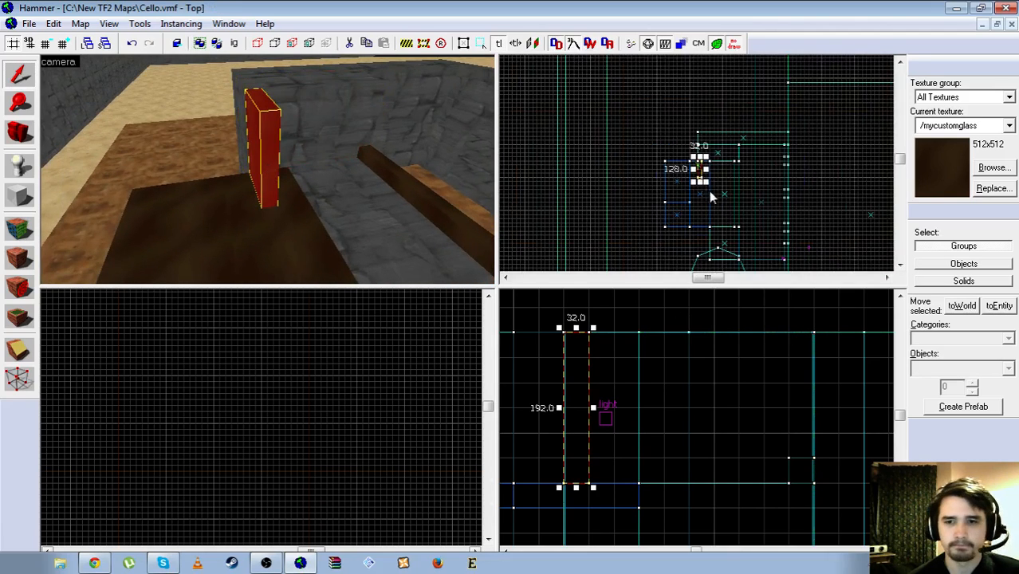
pyautogui.scroll(6, 709, 192)
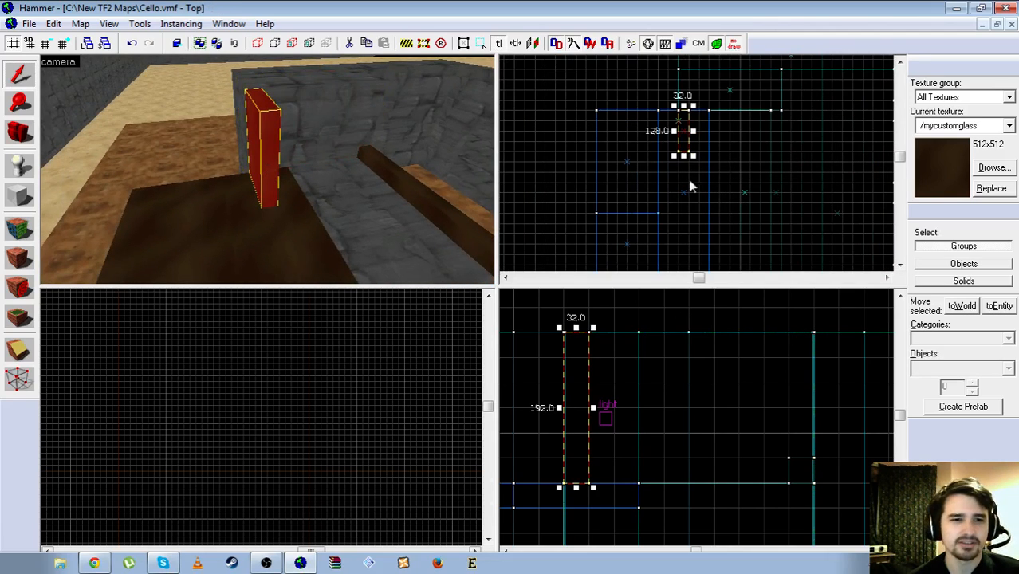
pyautogui.scroll(-5, 699, 191)
pyautogui.scroll(4, 690, 237)
pyautogui.moveTo(744, 104); pyautogui.dragTo(746, 153)
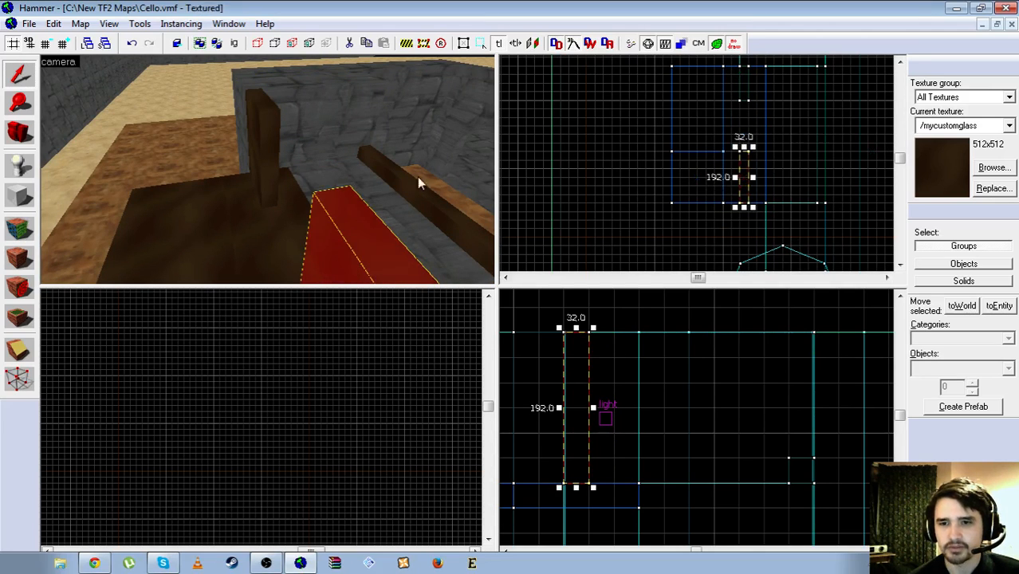
# Move the two outer platform sections away from the ledge and widen the remaining 512-unit section outward
pyautogui.press('z')
pyautogui.press('w')
pyautogui.click(268, 169)
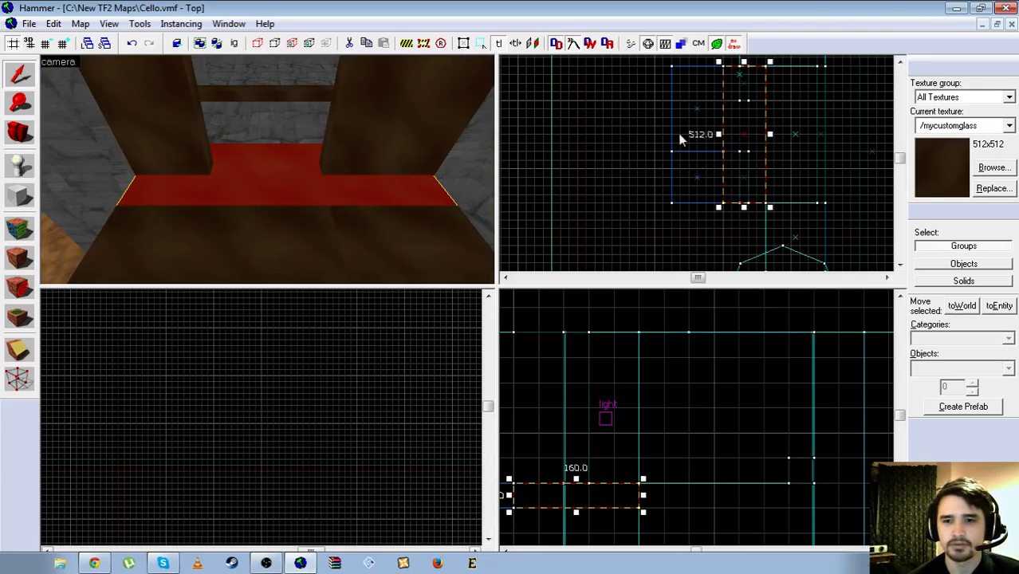
pyautogui.click(231, 241)
pyautogui.keyDown('ctrl'); pyautogui.click(412, 237); pyautogui.keyUp('ctrl')
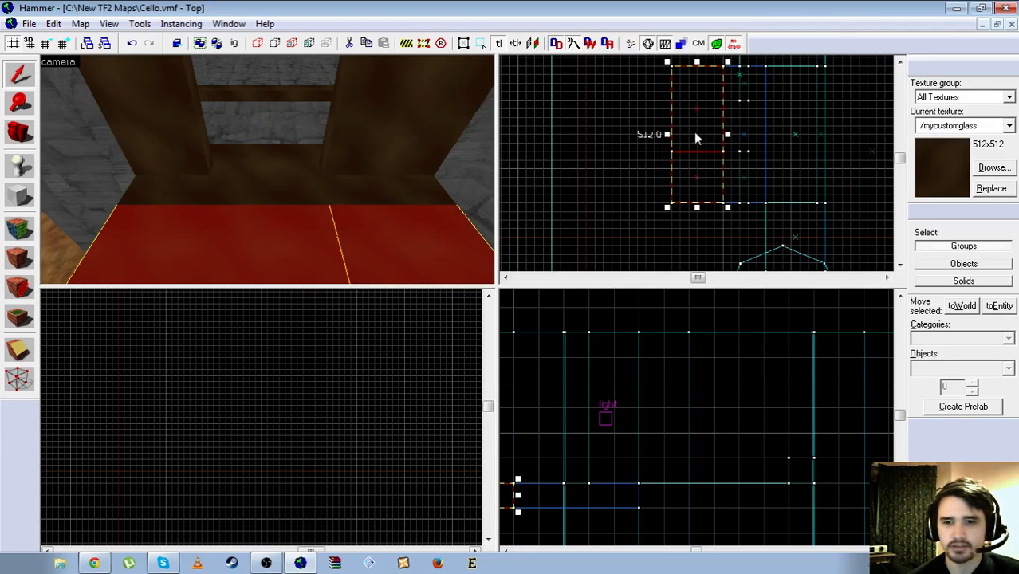
pyautogui.moveTo(696, 137); pyautogui.dragTo(637, 134)
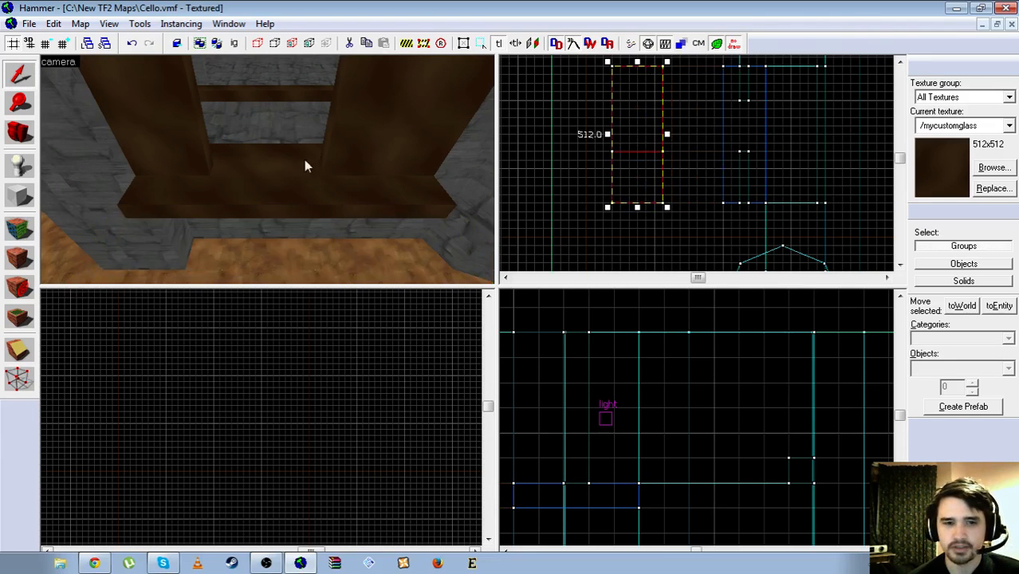
pyautogui.click(335, 177)
pyautogui.moveTo(719, 136); pyautogui.dragTo(697, 138)
# Select the 128-unit upright block beside the stone wall and shorten it to 64 units
pyautogui.click(193, 142)
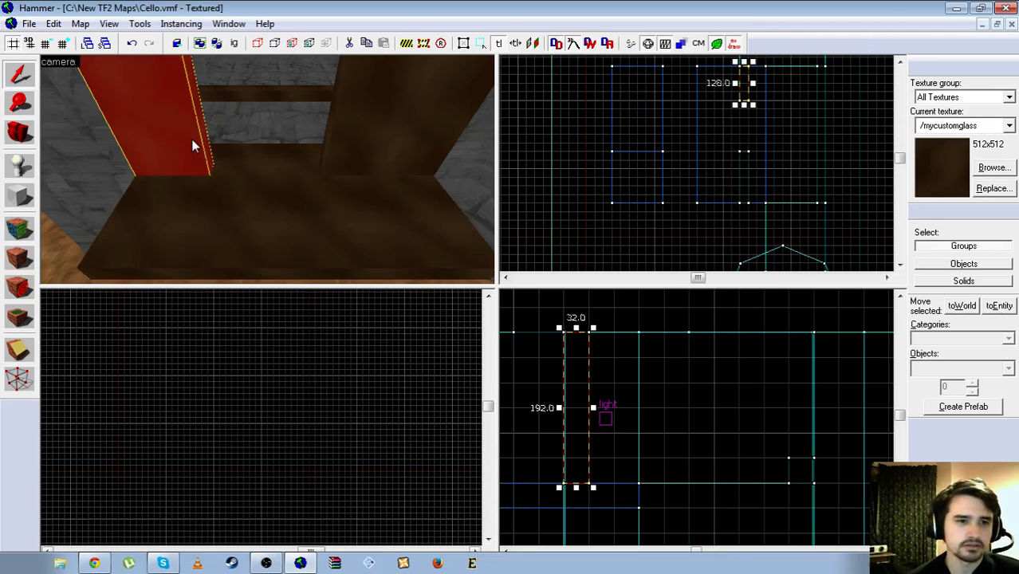
pyautogui.press('z')
pyautogui.press('s')
pyautogui.press('w')
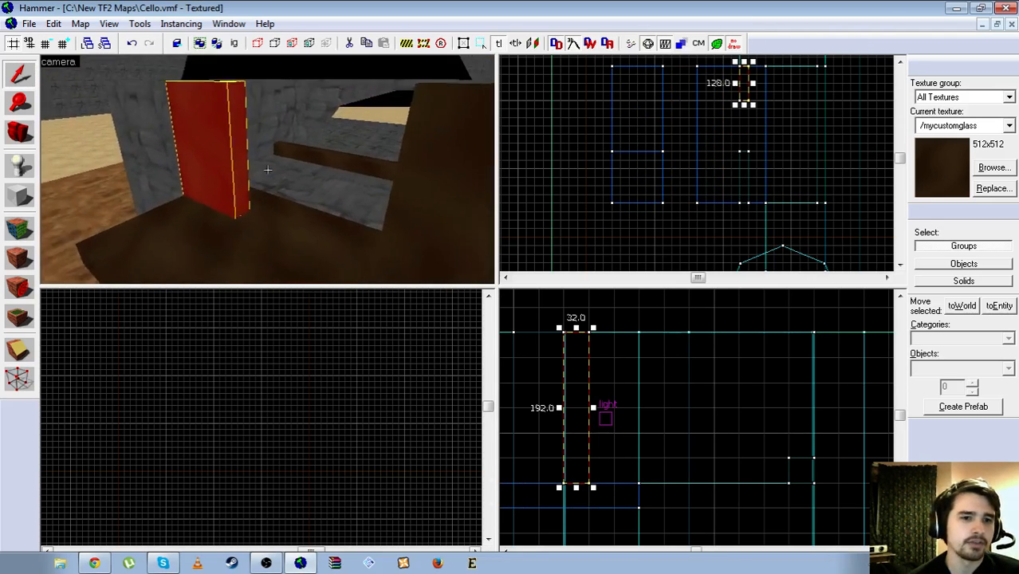
pyautogui.press('a')
pyautogui.press('z')
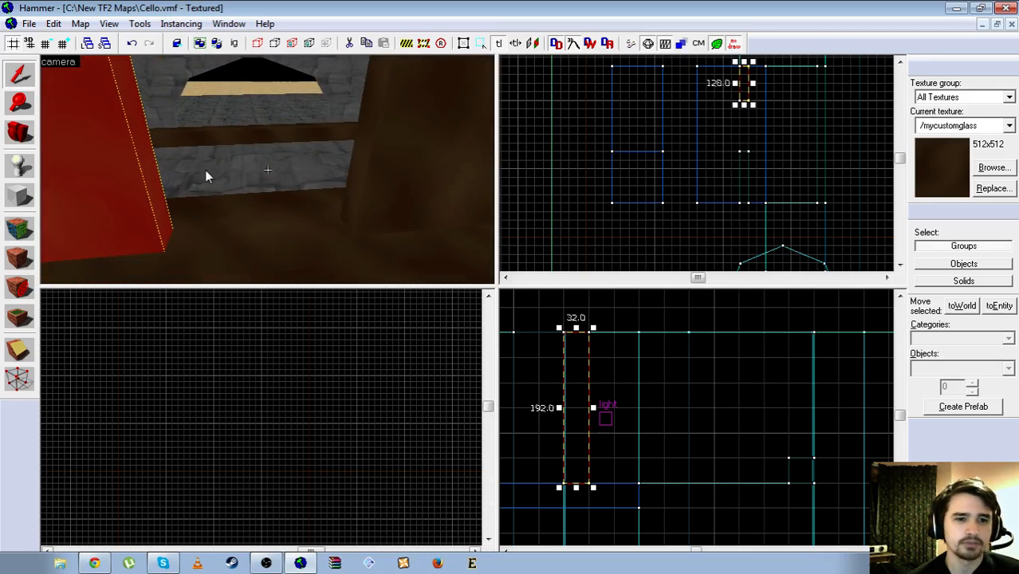
pyautogui.press('z')
pyautogui.scroll(-2, 747, 182)
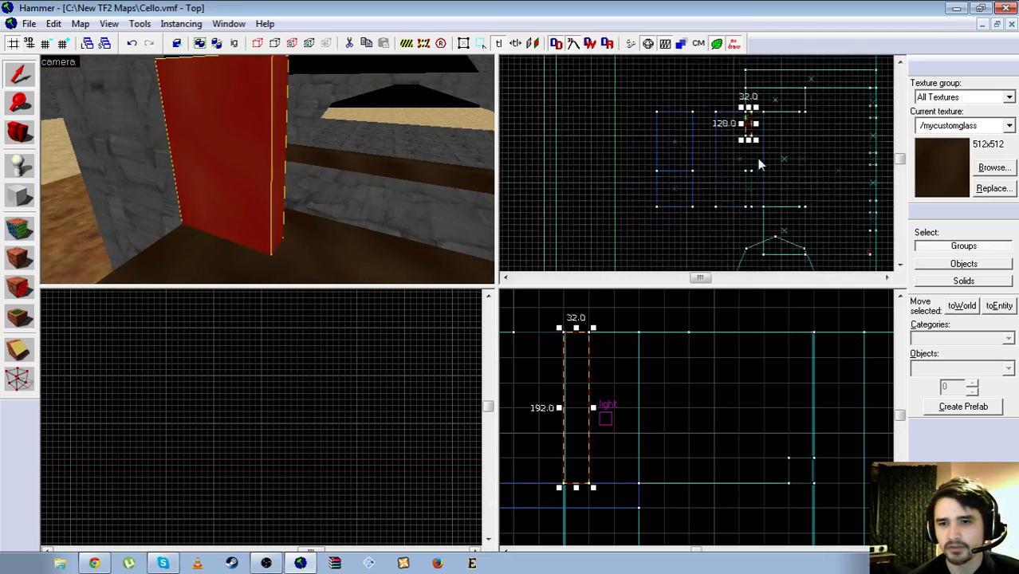
pyautogui.scroll(2, 757, 158)
pyautogui.moveTo(744, 132); pyautogui.dragTo(745, 123)
# Select the upright block at the platform's opposite end and lengthen it to 320 units toward the shorter block
pyautogui.scroll(-3, 311, 187)
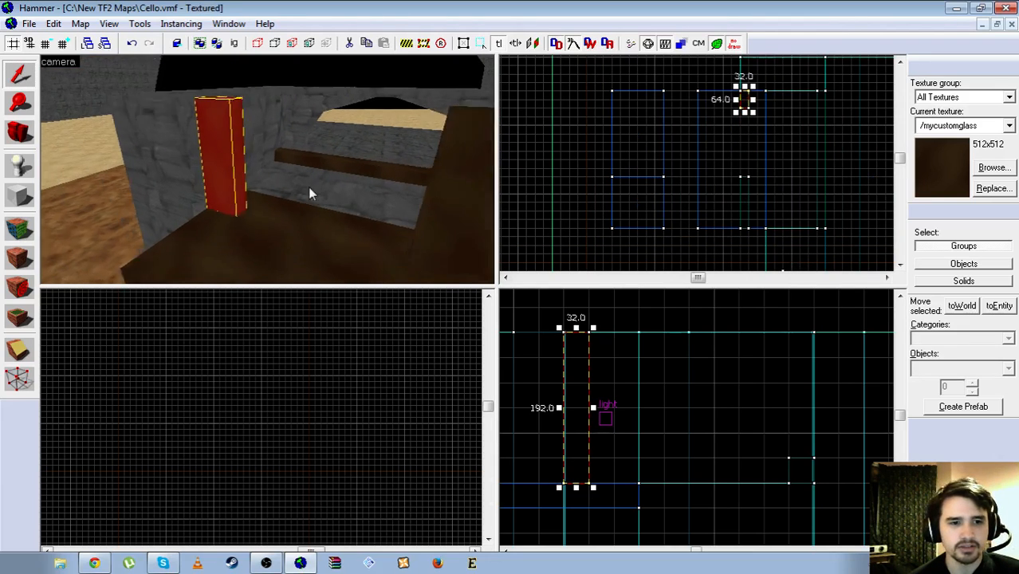
pyautogui.click(413, 184)
pyautogui.scroll(3, 698, 166)
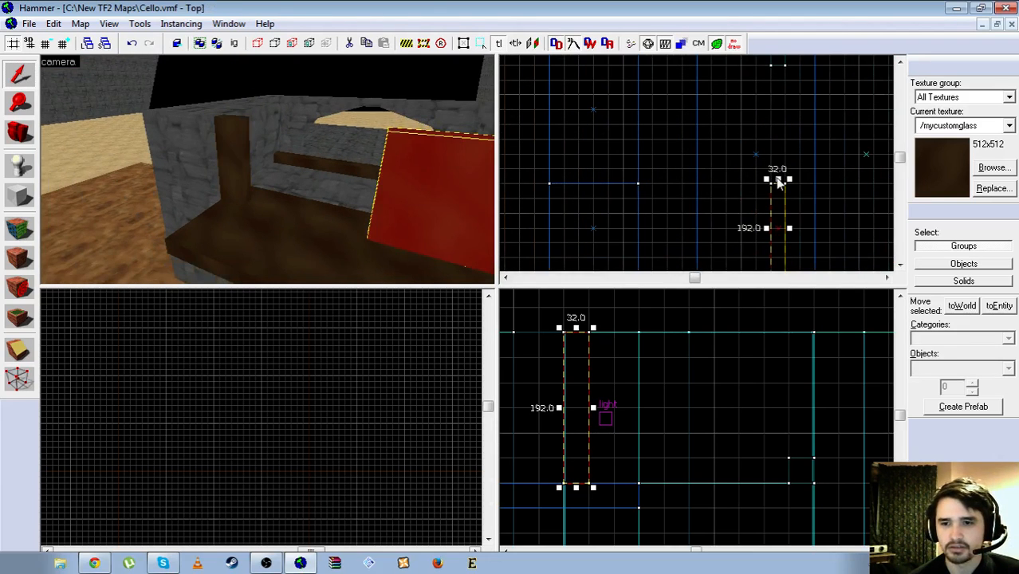
pyautogui.moveTo(778, 181); pyautogui.dragTo(784, 126)
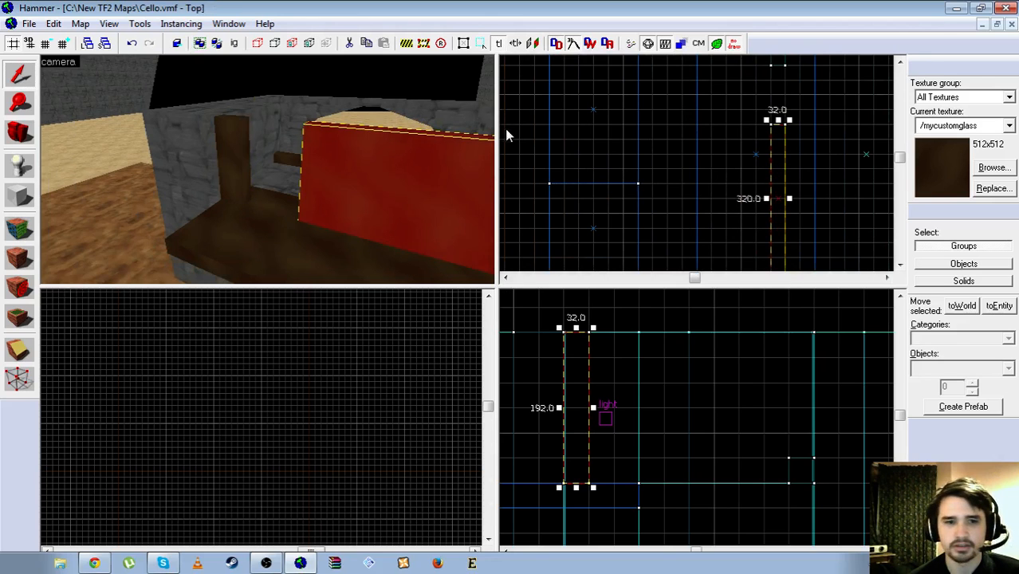
# Copy the 320-unit upright wall beside itself and reshape the copy into a perpendicular end wall 256 units long and 32 units thick
pyautogui.press('z')
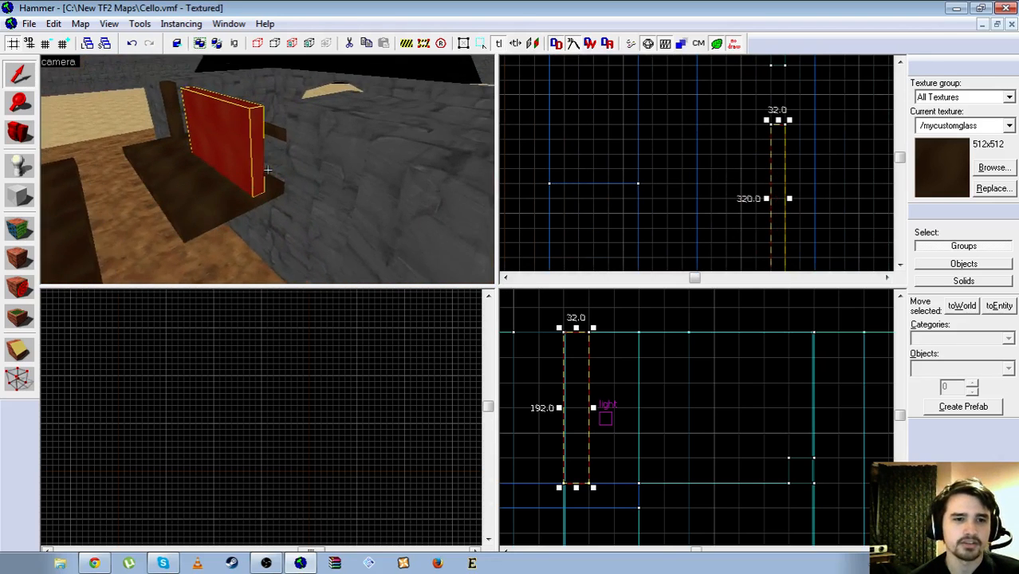
pyautogui.click(268, 170)
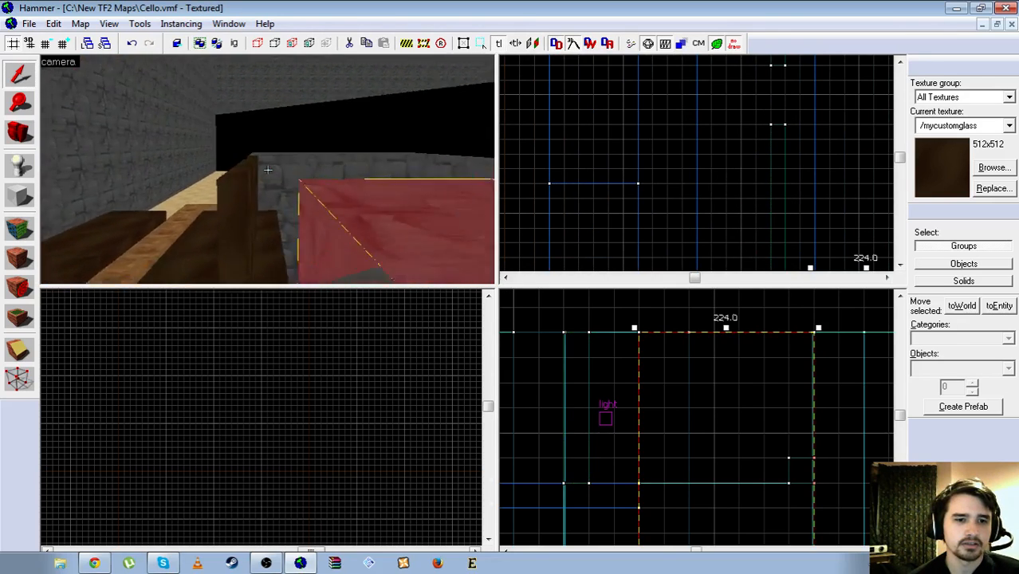
pyautogui.click(268, 170)
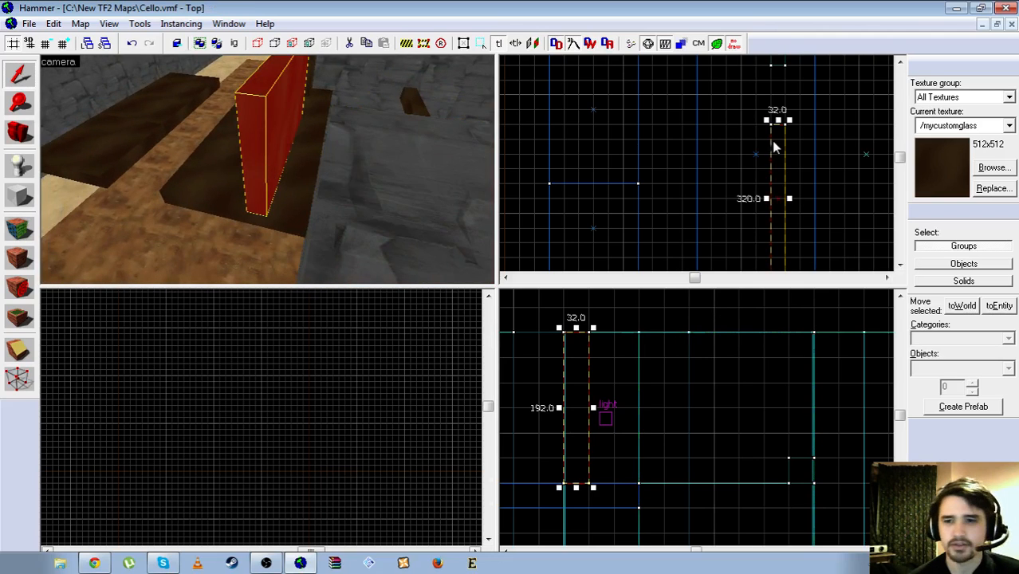
pyautogui.scroll(-2, 775, 152)
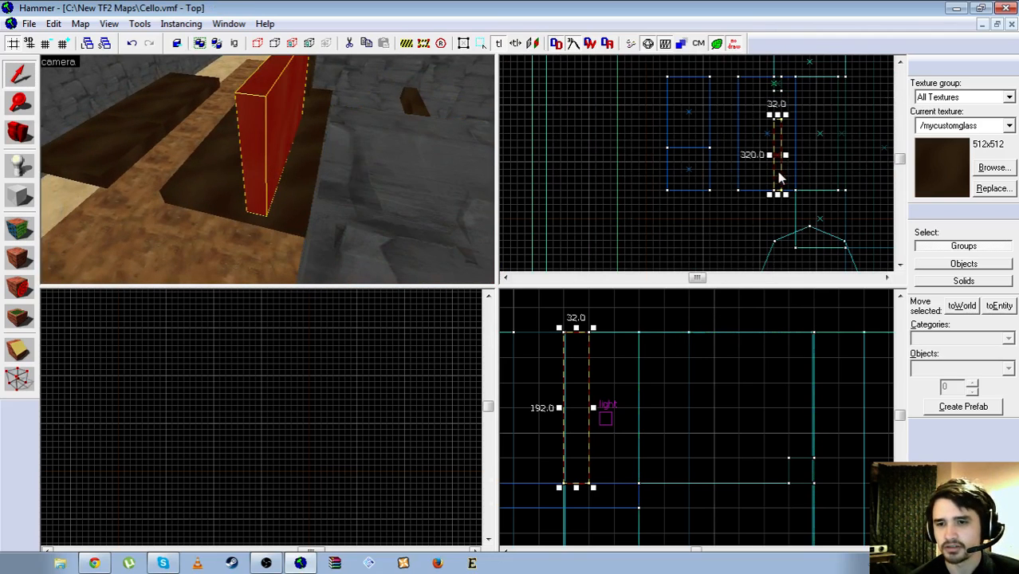
pyautogui.moveTo(779, 180); pyautogui.dragTo(790, 177)
pyautogui.moveTo(792, 121)
pyautogui.mouseDown()
pyautogui.moveTo(803, 183)
pyautogui.moveTo(840, 184)
pyautogui.mouseUp()
# Inspect the new end wall and the platform opening from inside and outside in the 3D view
pyautogui.press('z')
pyautogui.press('w')
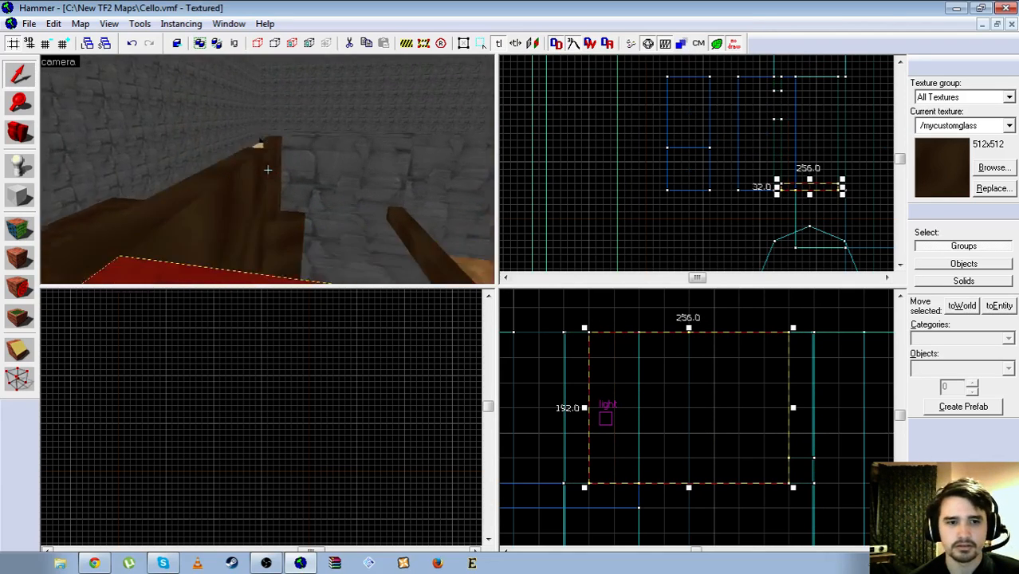
pyautogui.press('s')
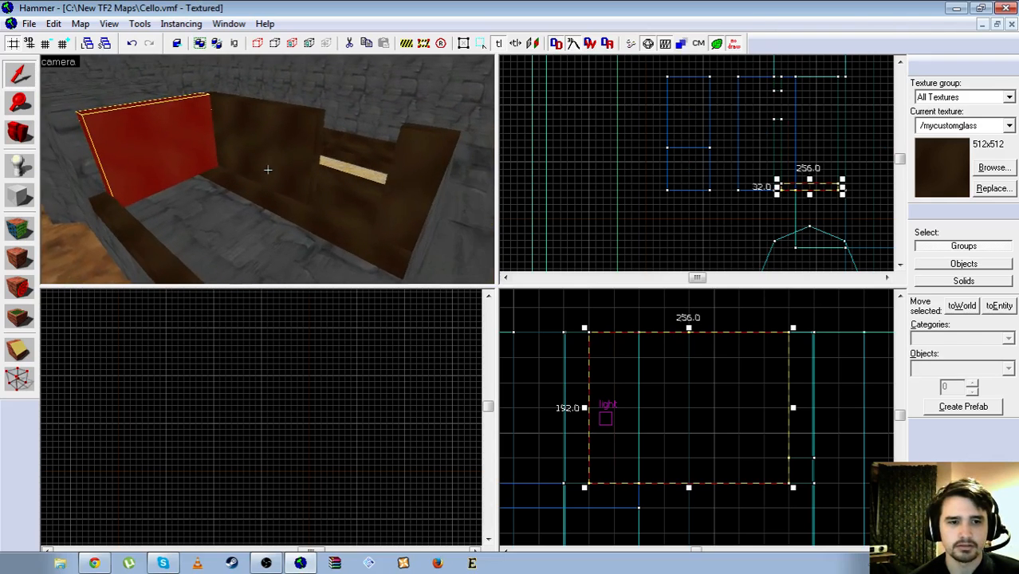
pyautogui.press('w')
pyautogui.press('s')
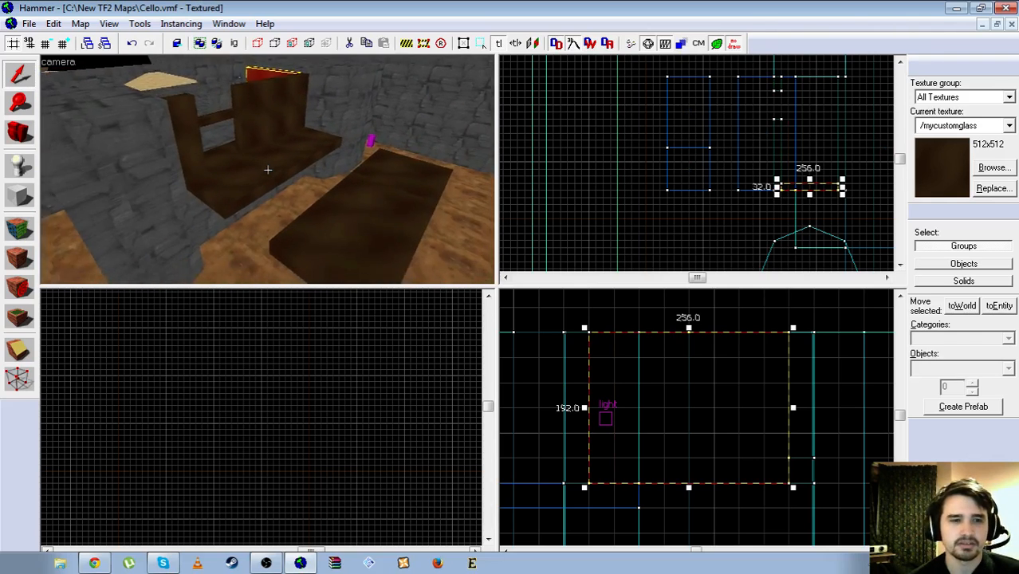
pyautogui.press('z')
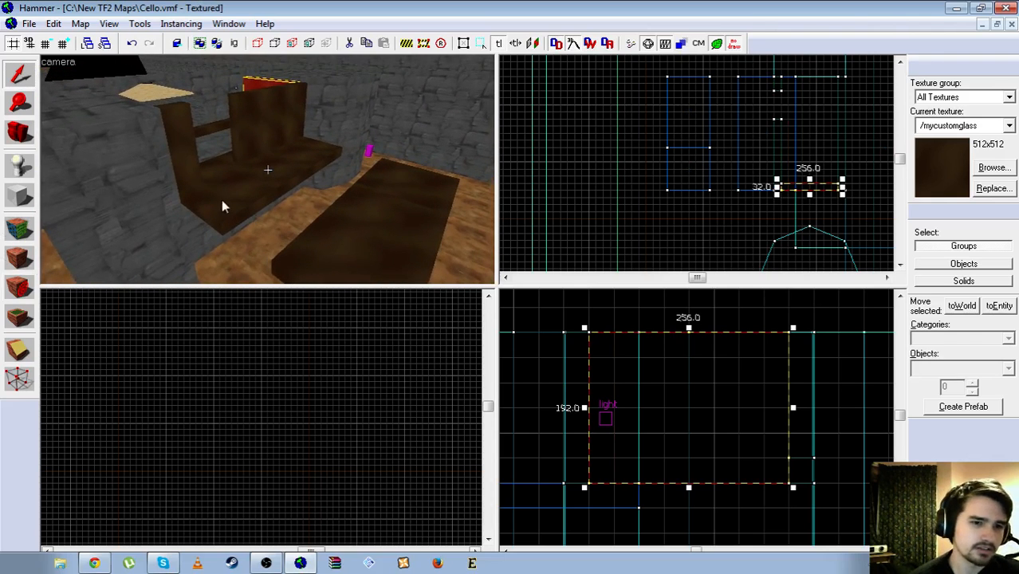
pyautogui.press('w')
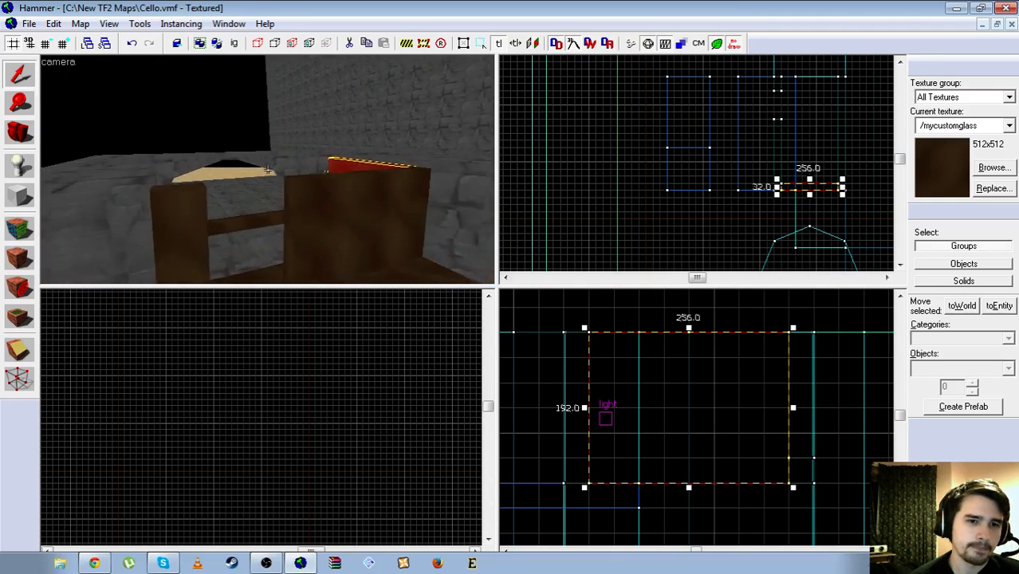
# Select the 320-unit wall on the platform, refine the grid, and reduce the wall's thickness to 16 units from the inner side
pyautogui.click(268, 169)
pyautogui.press('w')
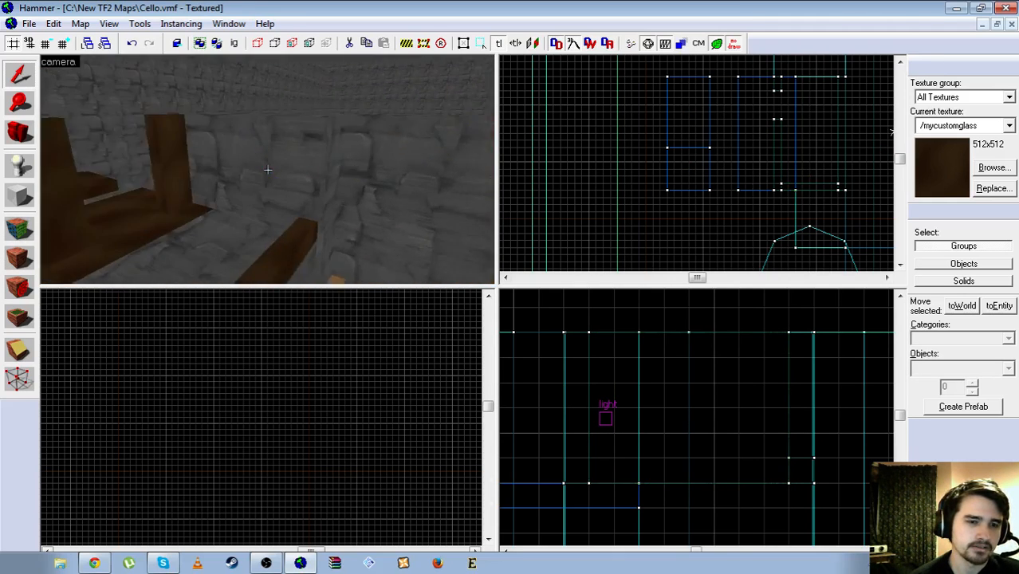
pyautogui.press('s')
pyautogui.click(268, 169)
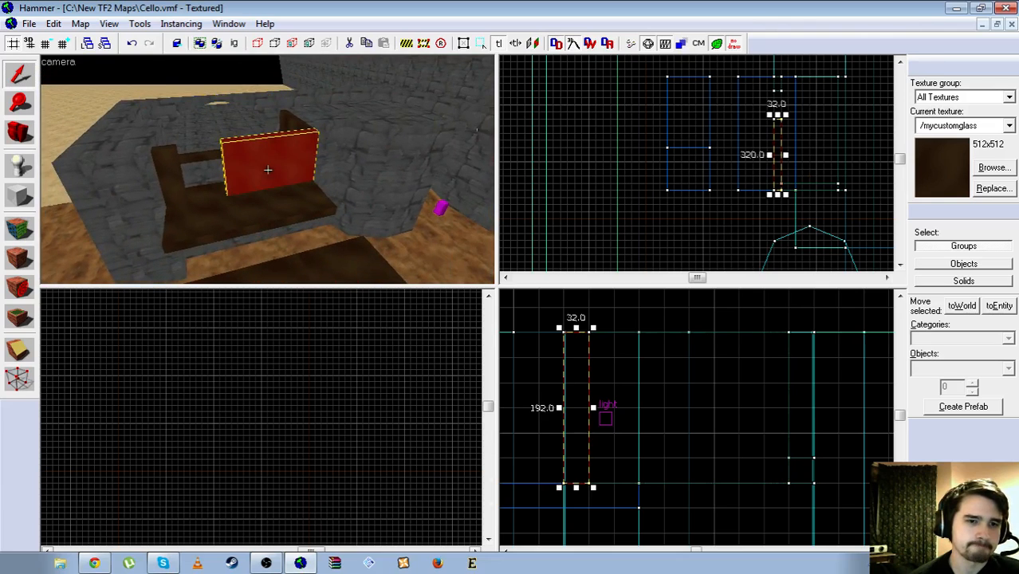
pyautogui.click(46, 44)
pyautogui.scroll(5, 770, 187)
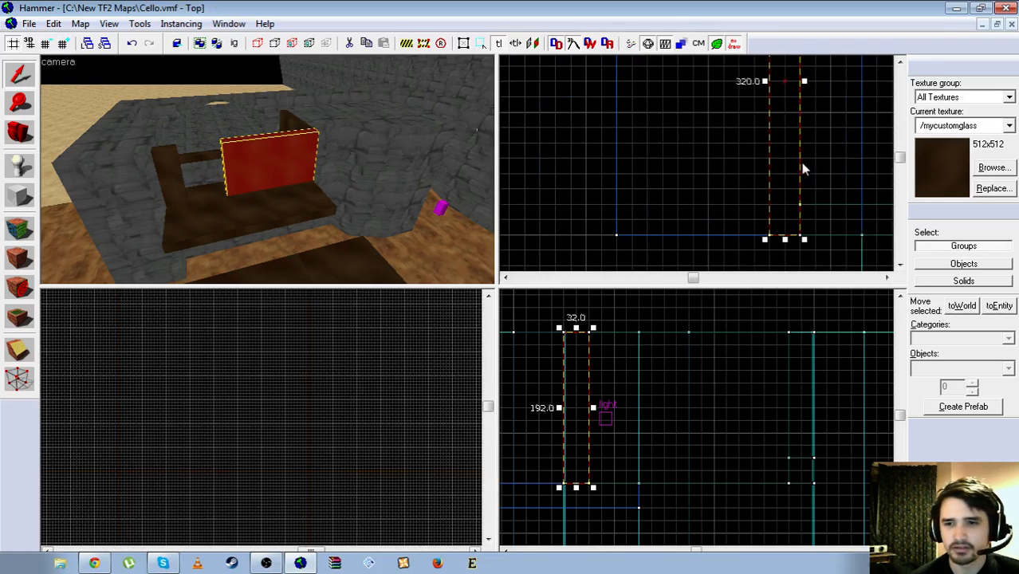
pyautogui.moveTo(804, 117); pyautogui.dragTo(795, 116)
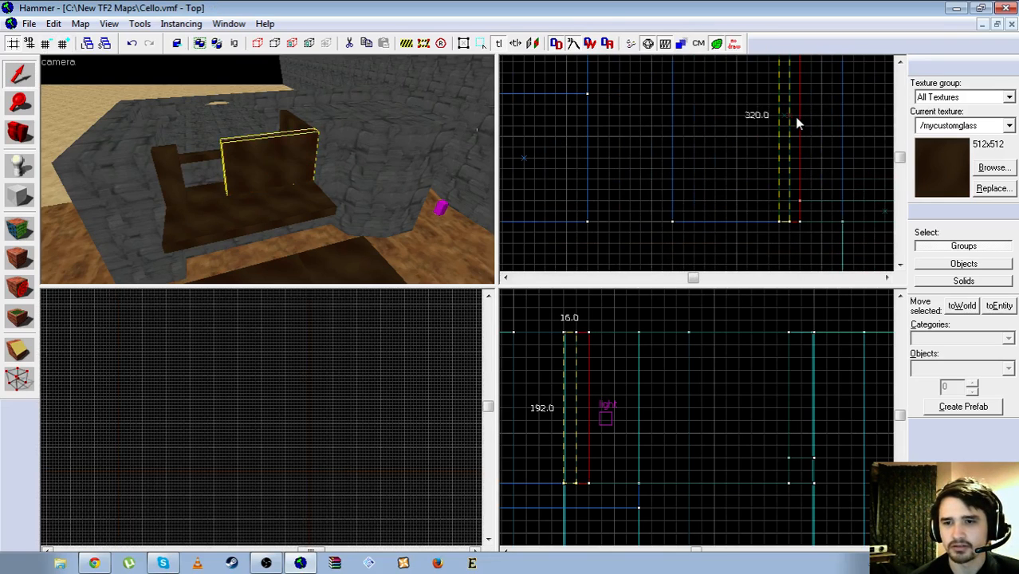
# Thin the perpendicular end wall to 16 units and lengthen it to 272 units to meet the thinned long wall
pyautogui.press('z')
pyautogui.press('w')
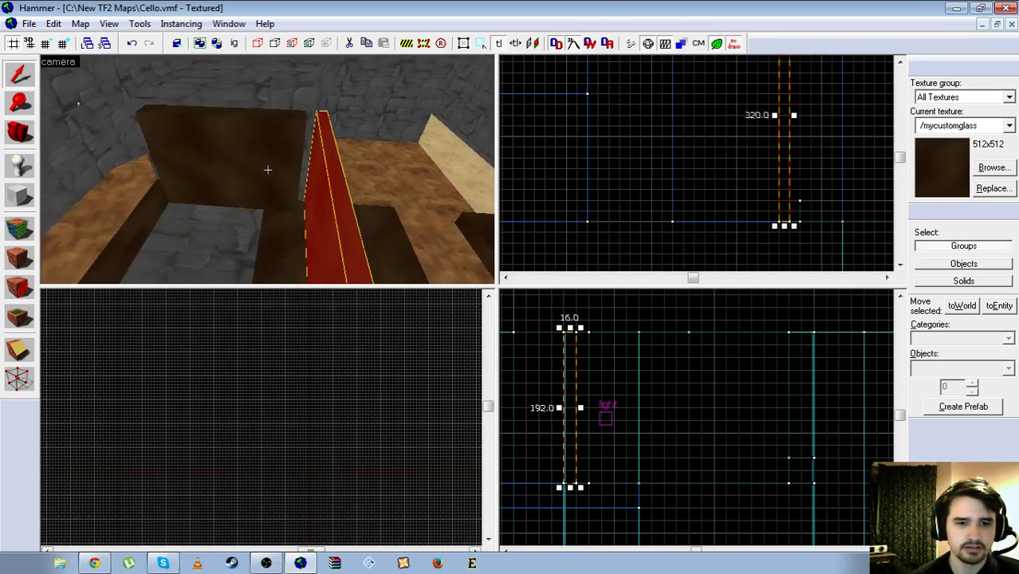
pyautogui.press('z')
pyautogui.click(271, 173)
pyautogui.scroll(-5, 764, 179)
pyautogui.scroll(5, 807, 192)
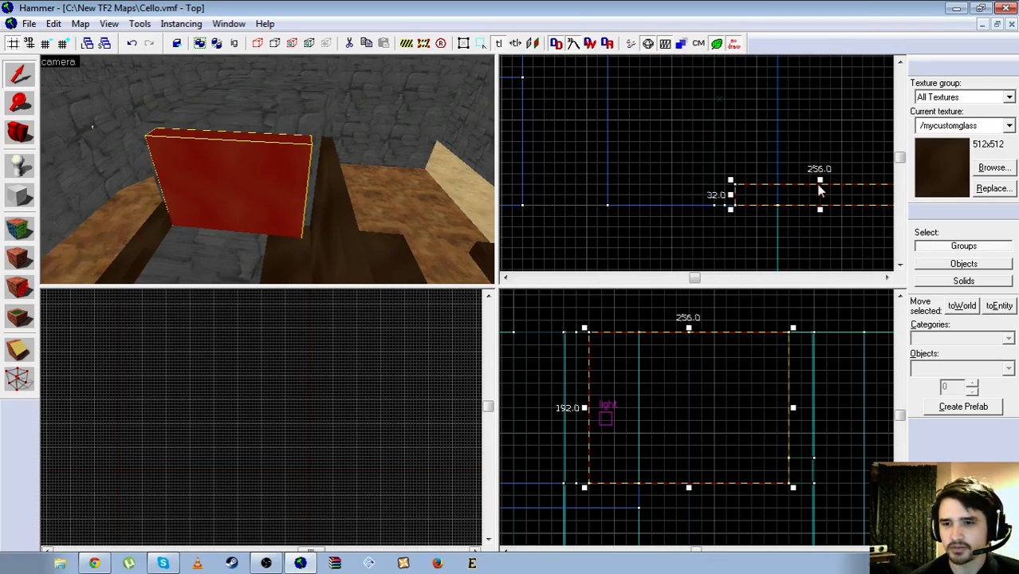
pyautogui.moveTo(820, 189); pyautogui.dragTo(821, 195)
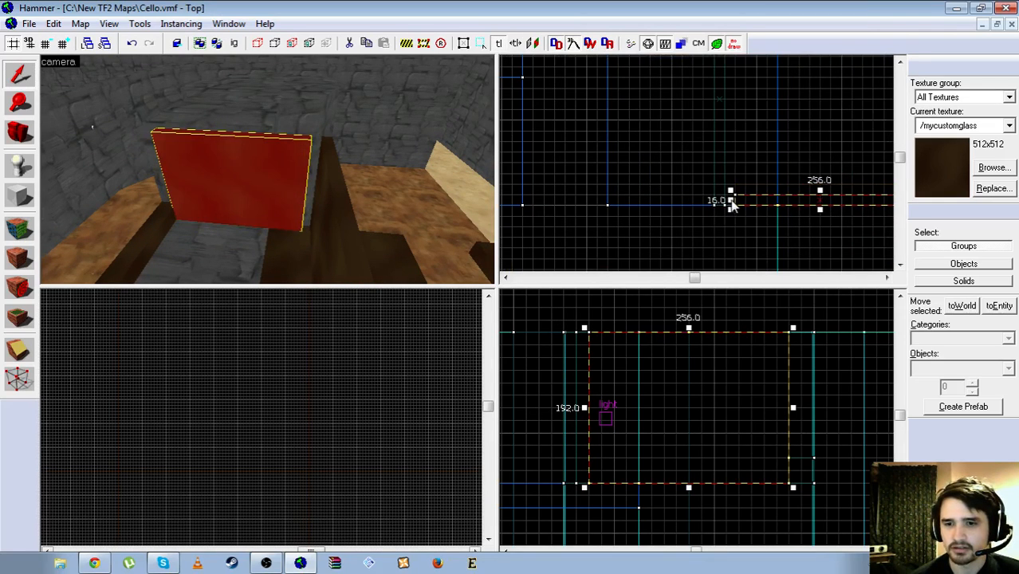
pyautogui.moveTo(730, 201); pyautogui.dragTo(720, 201)
# Select the low 512-unit rail along the opposite edge and reduce its width to 16 units
pyautogui.press('z')
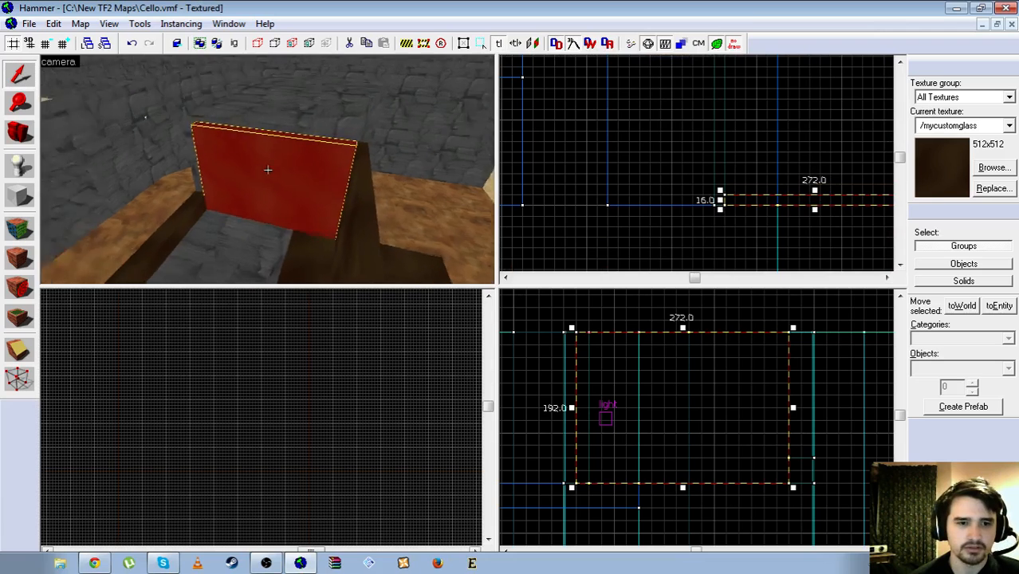
pyautogui.click(267, 169)
pyautogui.press('z')
pyautogui.scroll(-5, 724, 167)
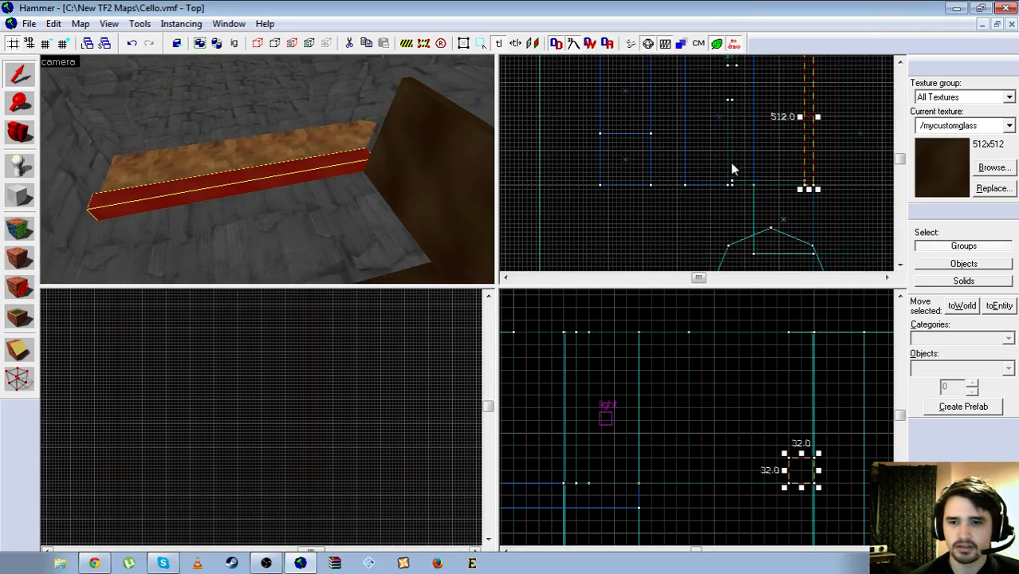
pyautogui.scroll(4, 821, 136)
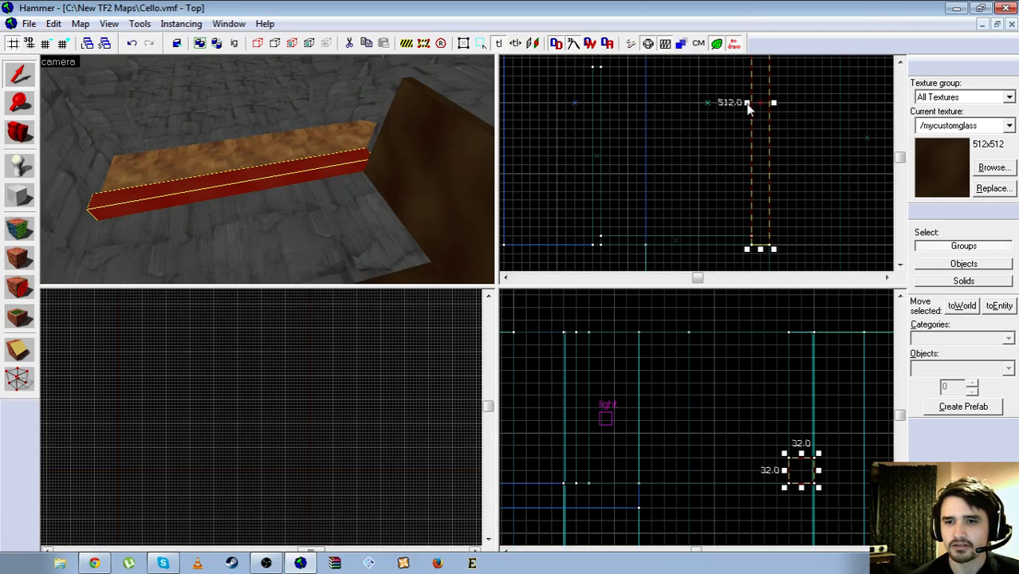
pyautogui.moveTo(747, 104); pyautogui.dragTo(754, 102)
pyautogui.scroll(-3, 676, 136)
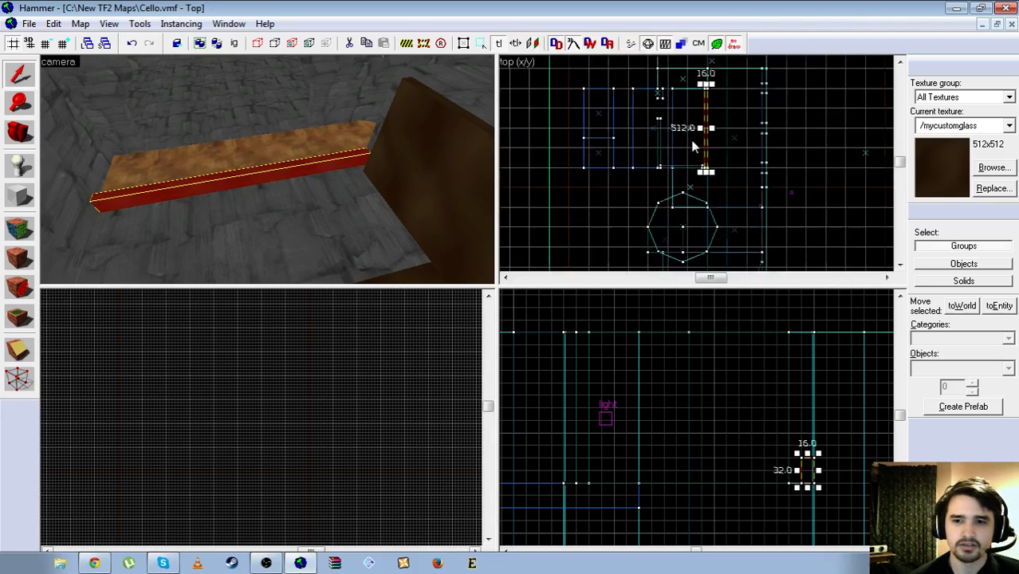
pyautogui.scroll(-2, 692, 146)
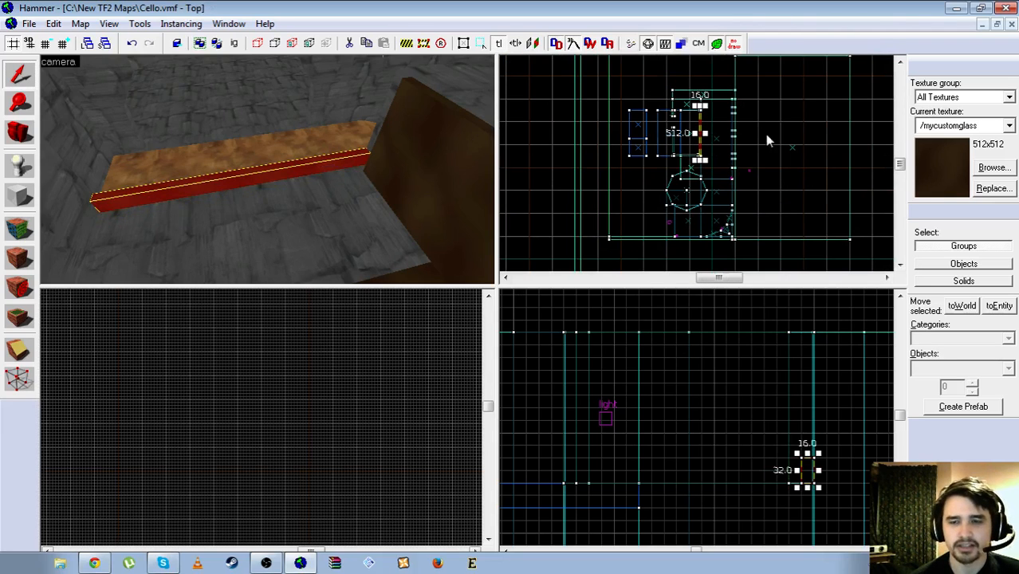
pyautogui.scroll(5, 698, 135)
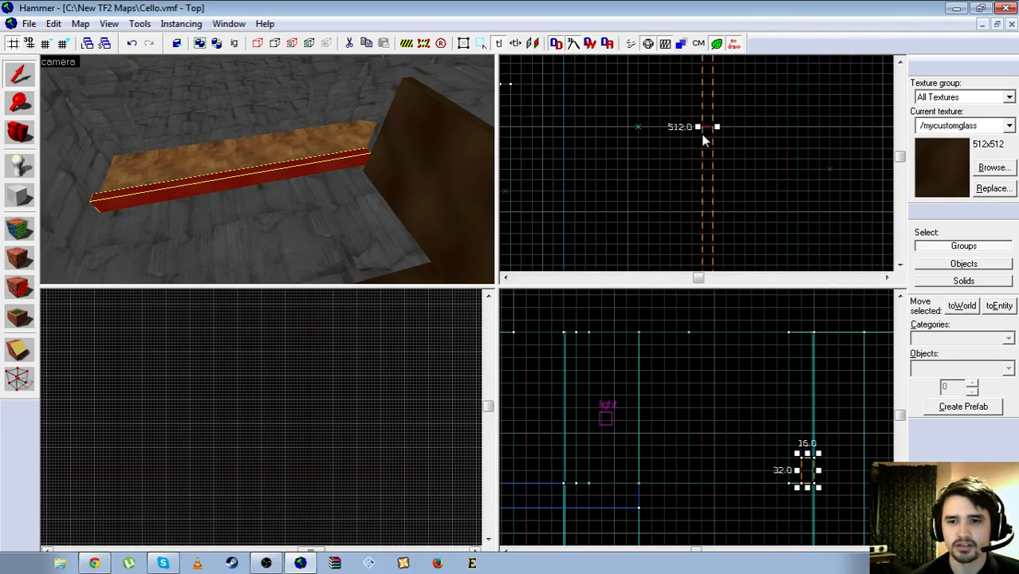
pyautogui.scroll(5, 705, 140)
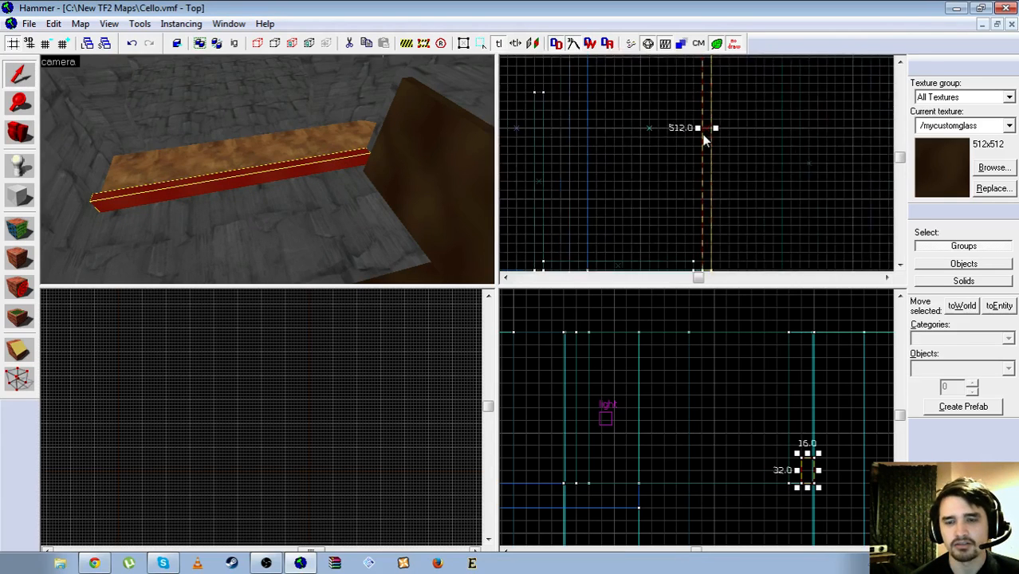
pyautogui.scroll(4, 703, 137)
pyautogui.scroll(-7, 704, 132)
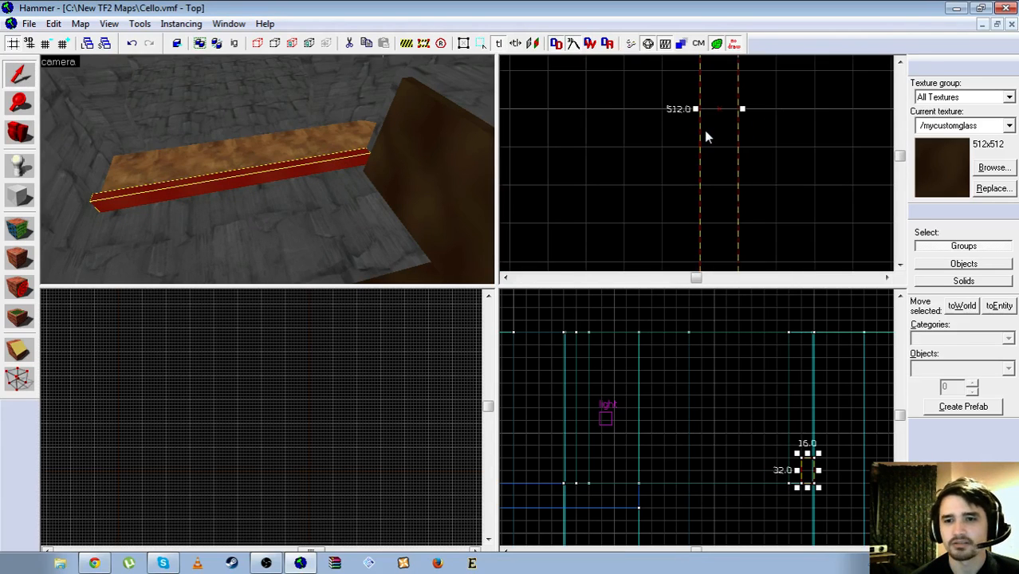
pyautogui.scroll(-2, 704, 127)
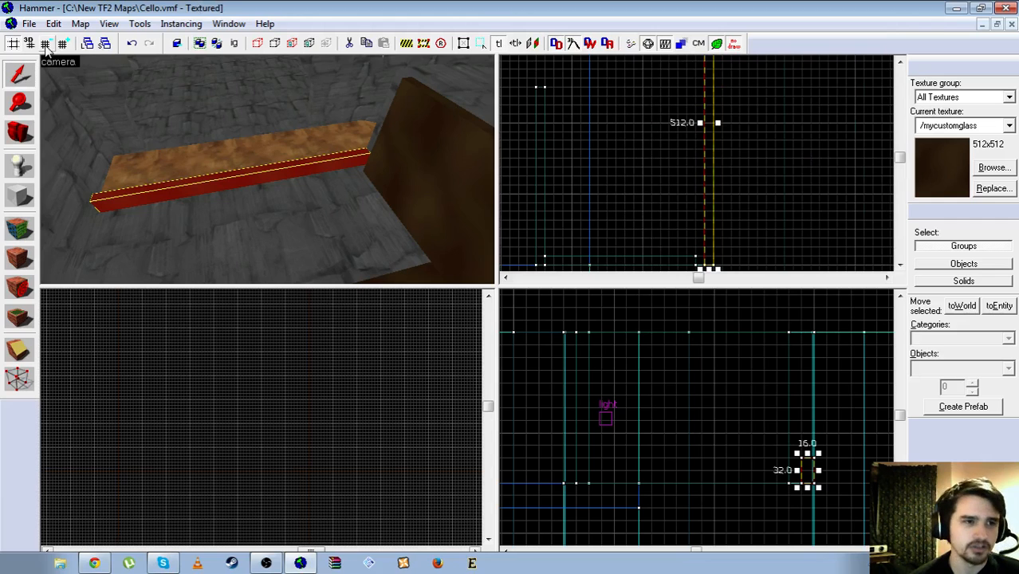
pyautogui.press('z')
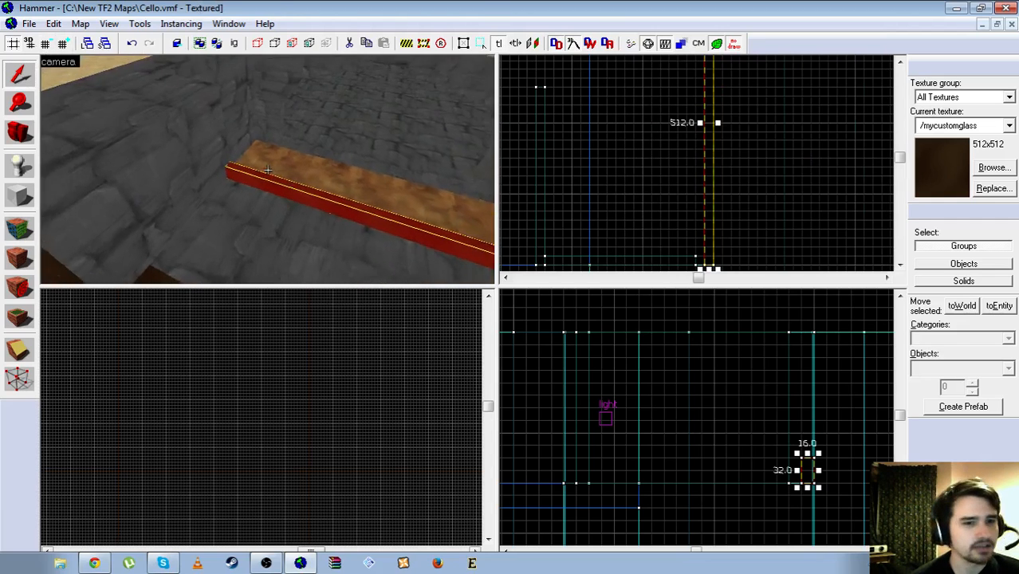
pyautogui.press('w')
pyautogui.press('w')
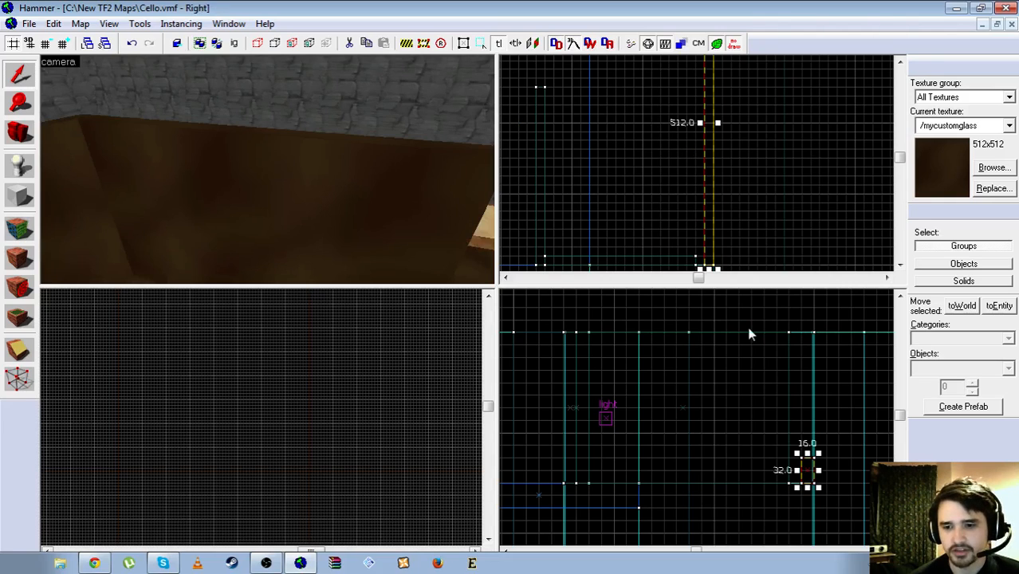
pyautogui.scroll(2, 806, 446)
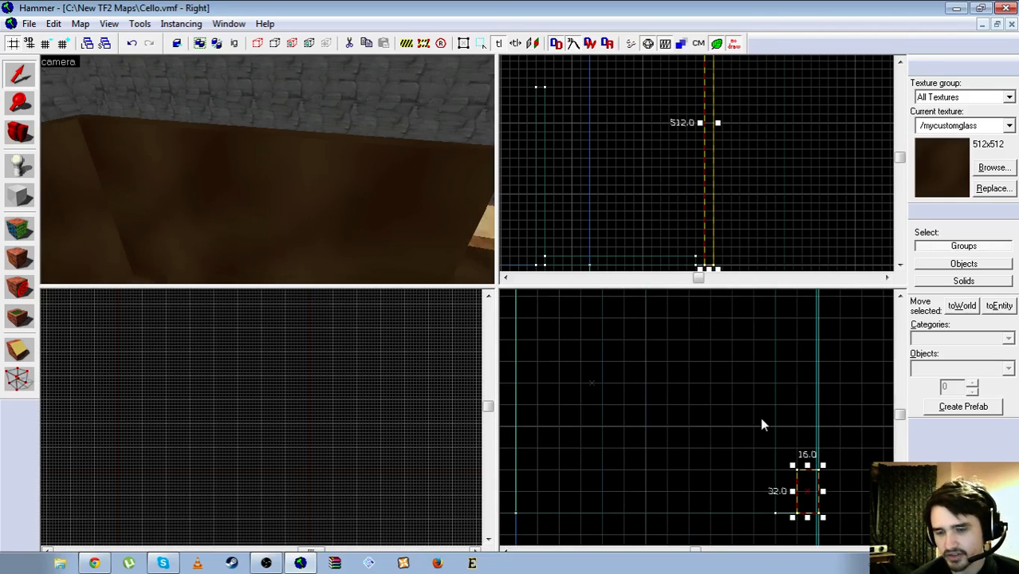
pyautogui.click(63, 44)
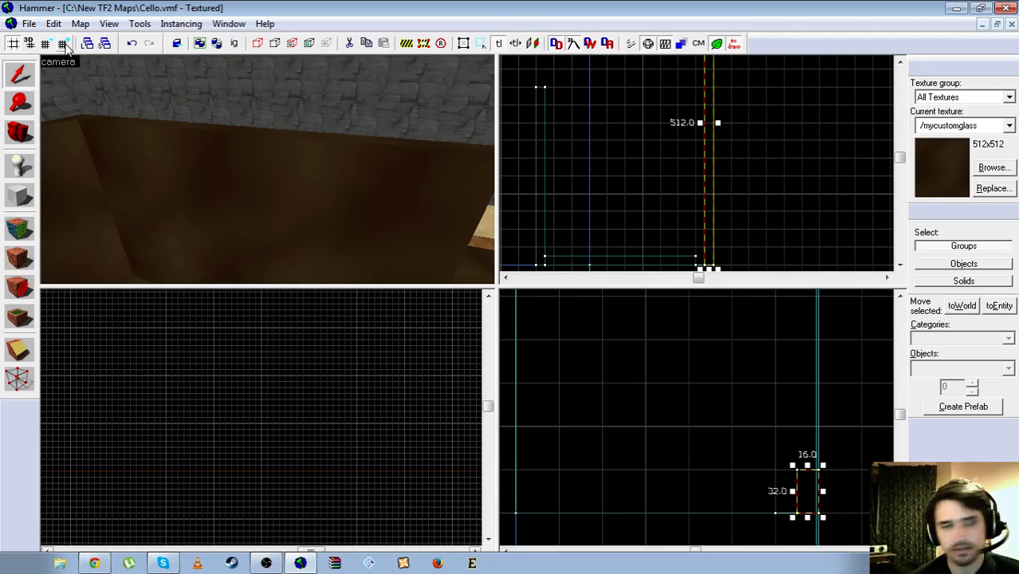
pyautogui.click(48, 43)
# Select the 64-unit upright block beside the opening and reduce its thickness to 16 units
pyautogui.press('z')
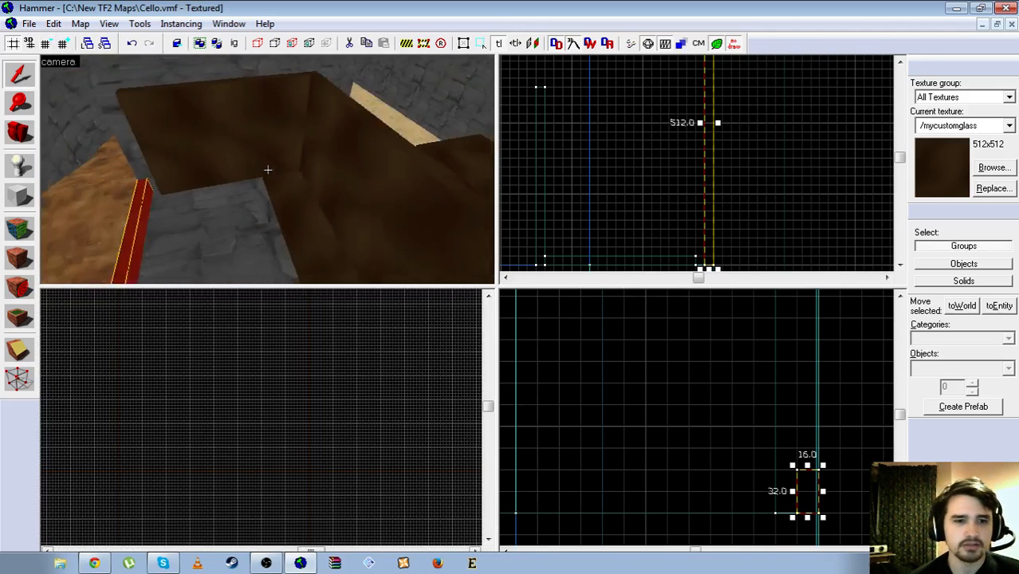
pyautogui.click(268, 170)
pyautogui.press('z')
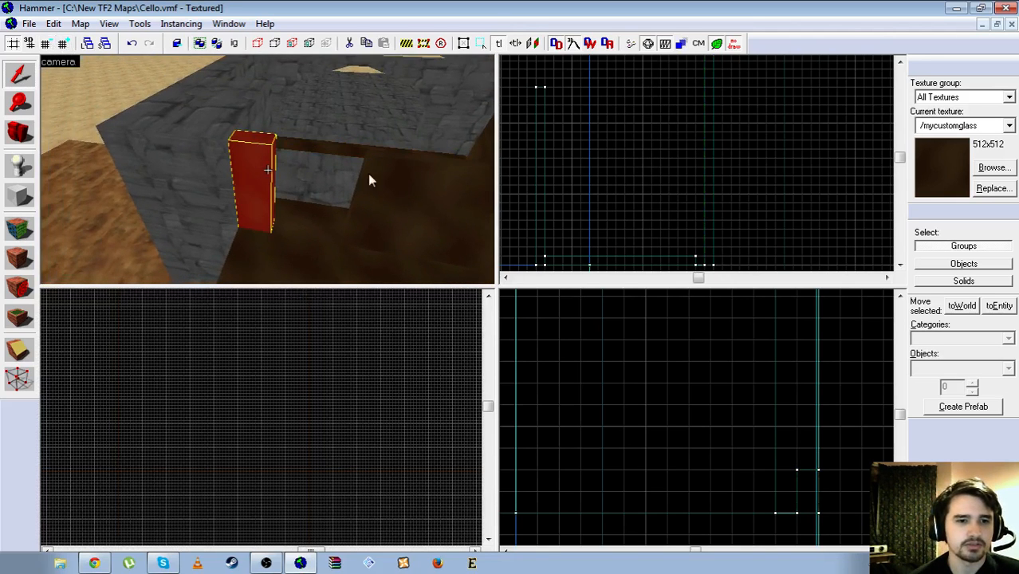
pyautogui.scroll(-5, 761, 164)
pyautogui.scroll(2, 670, 112)
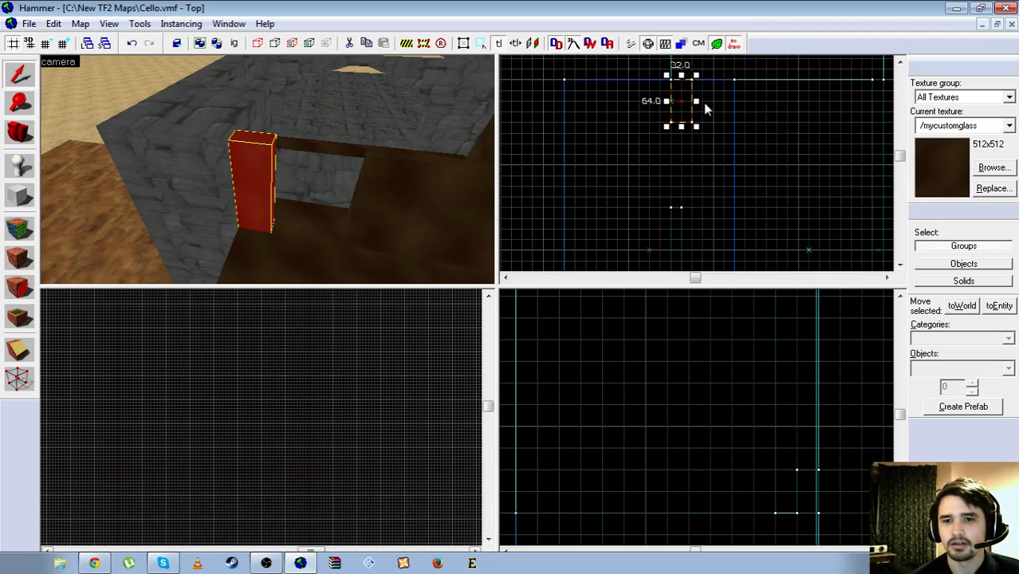
# Inspect the thinned walls, rail and upright block around the platform's opening from several angles
pyautogui.press('z')
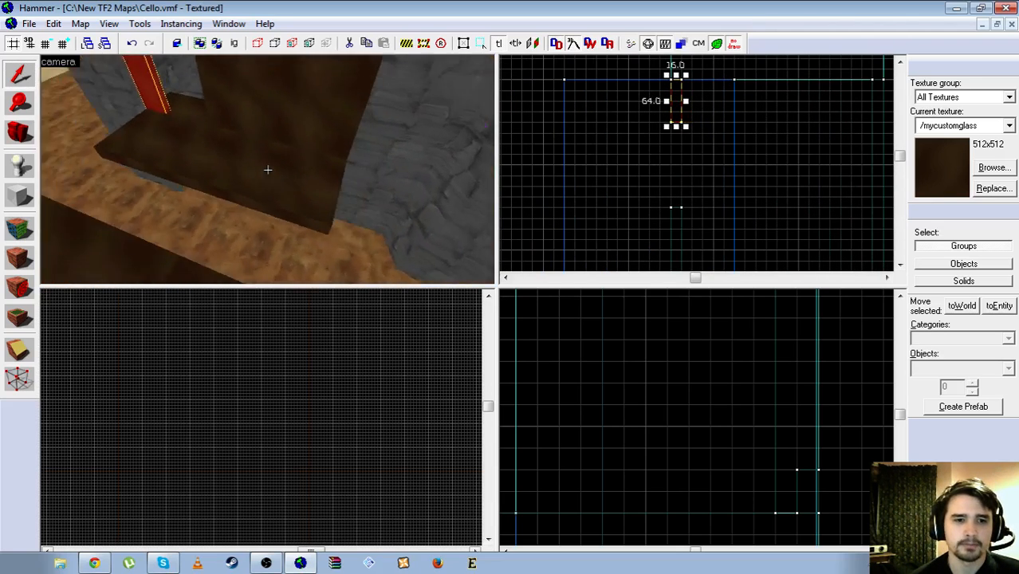
pyautogui.click(268, 169)
pyautogui.press('z')
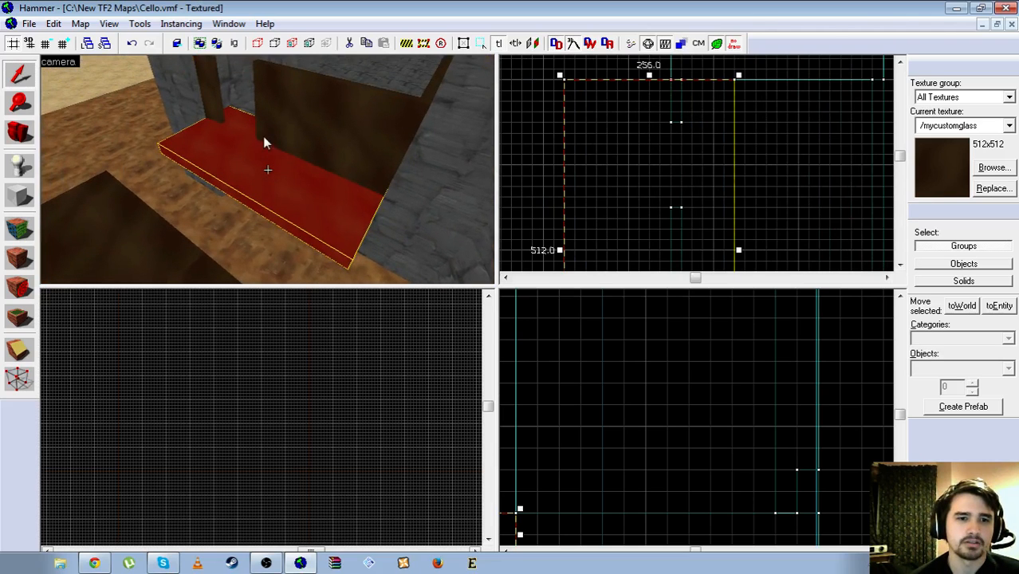
pyautogui.press('z')
pyautogui.press('w')
pyautogui.press('w')
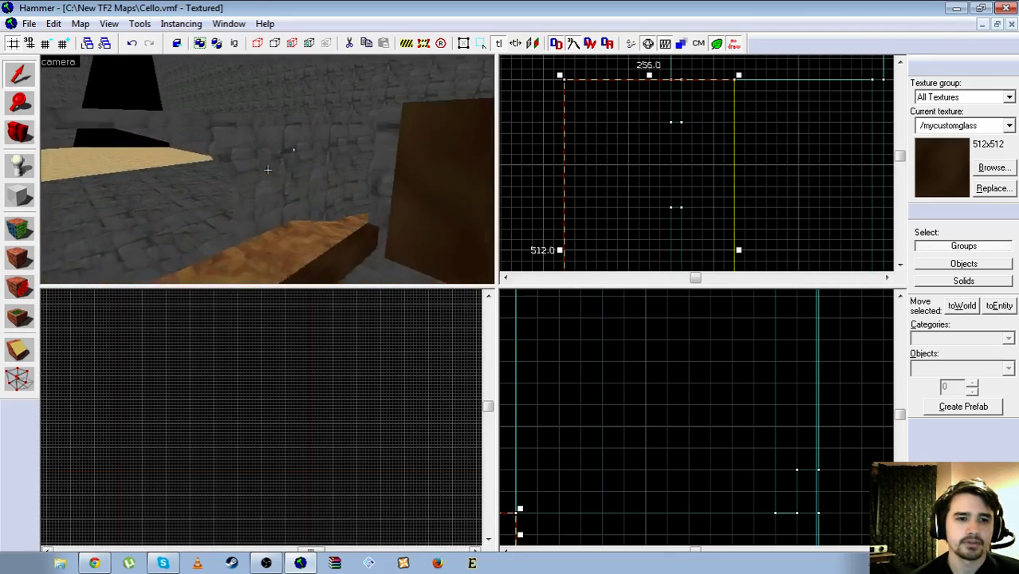
pyautogui.press('w')
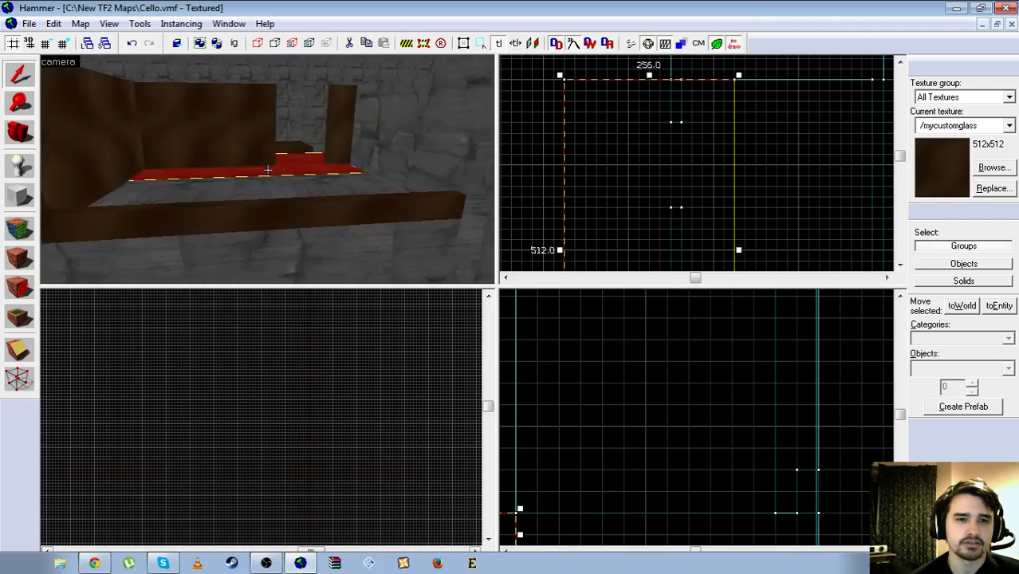
pyautogui.click(268, 169)
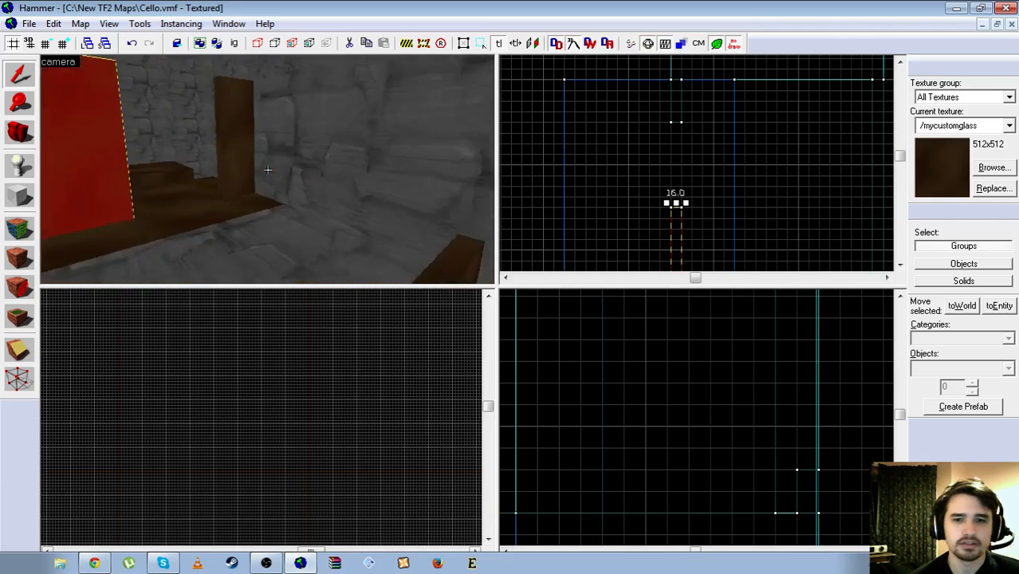
pyautogui.press('z')
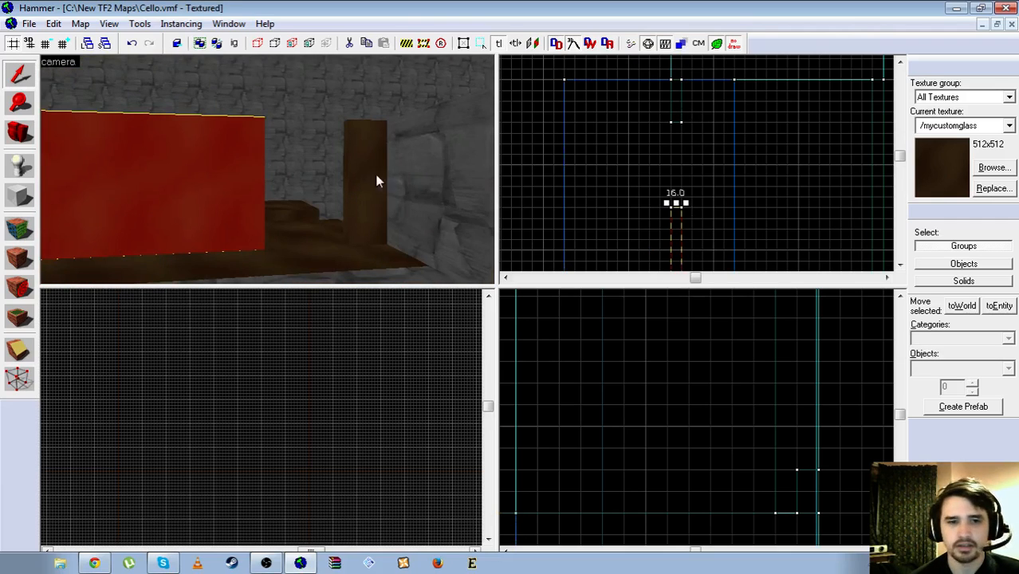
pyautogui.press('z')
pyautogui.press('w')
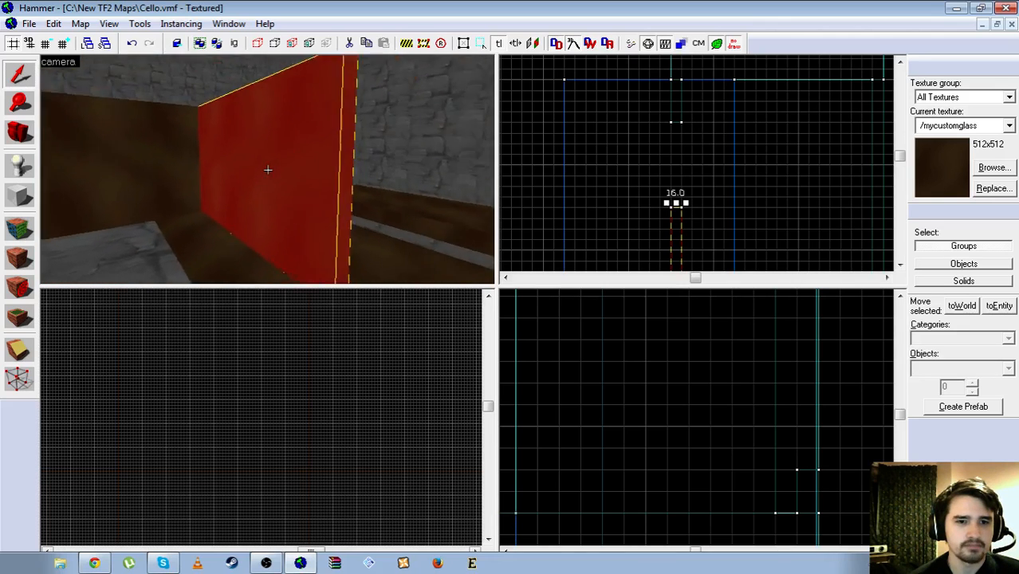
pyautogui.press('w')
pyautogui.press('w')
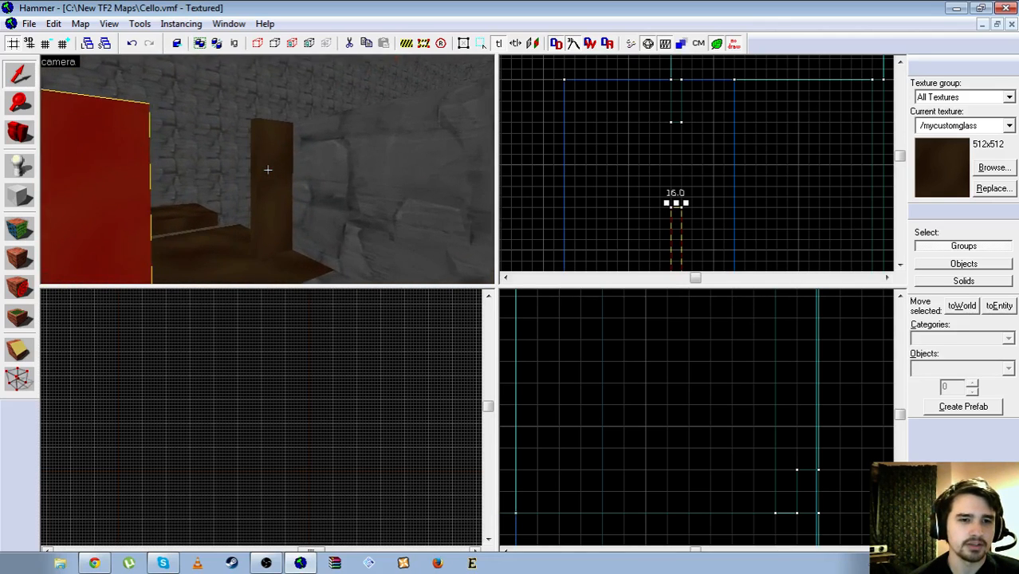
pyautogui.press('d')
pyautogui.press('a')
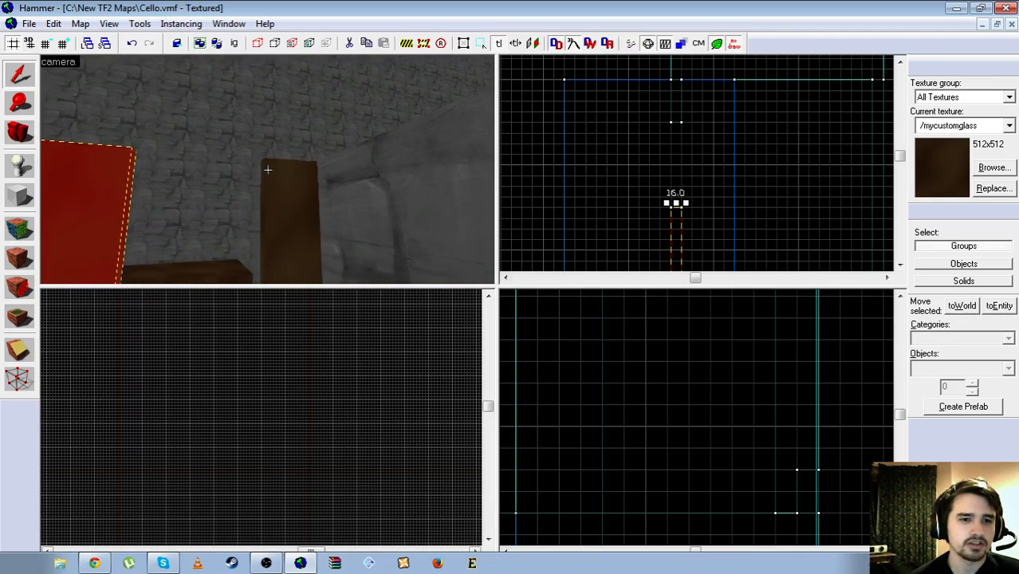
# Copy the 64-unit upright block into the adjacent opening and widen the copy to 128 units to span the gap
pyautogui.click(268, 170)
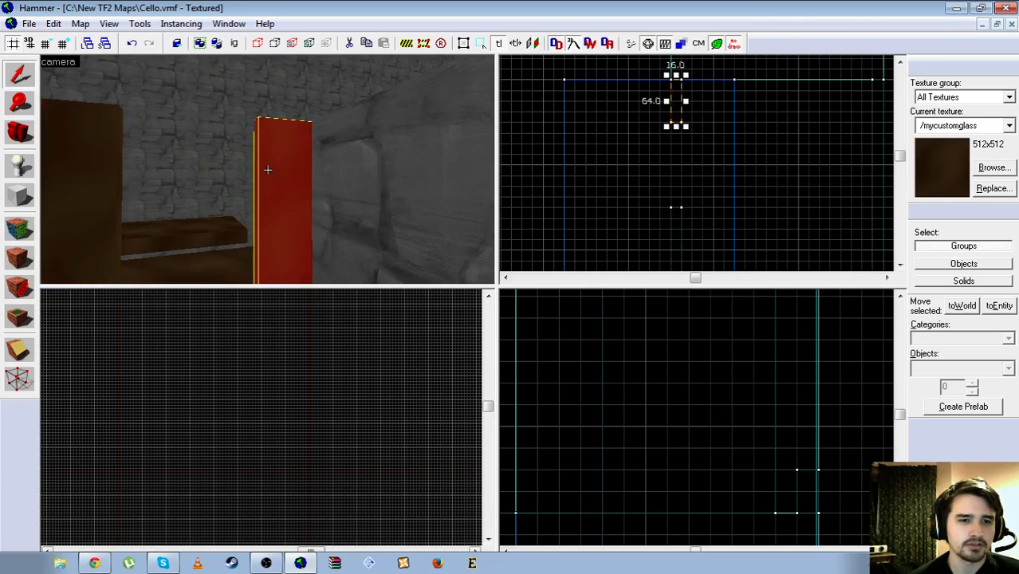
pyautogui.press('z')
pyautogui.moveTo(673, 112)
pyautogui.keyDown('shift'); pyautogui.mouseDown()
pyautogui.moveTo(677, 191)
pyautogui.moveTo(676, 126)
pyautogui.mouseUp(); pyautogui.keyUp('shift')
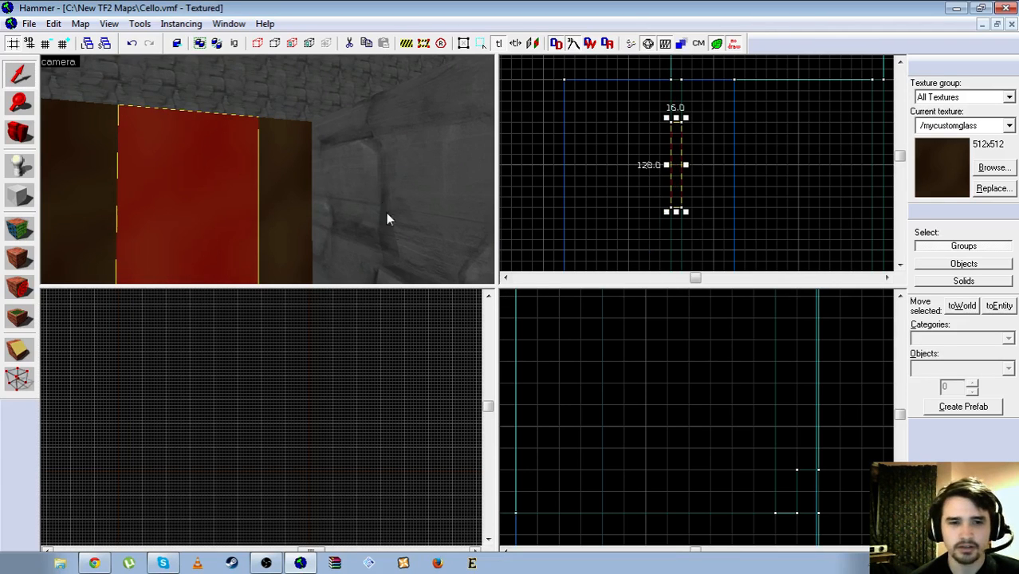
# Raise the bottom of the 128-unit copy to make it a 64-unit-high lintel above the doorway
pyautogui.scroll(-4, 662, 439)
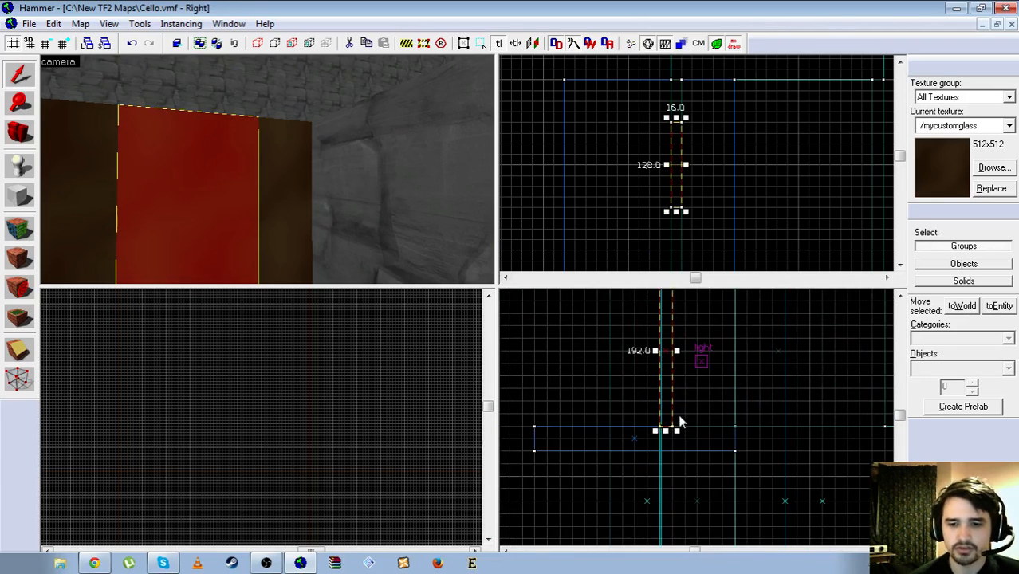
pyautogui.scroll(3, 661, 447)
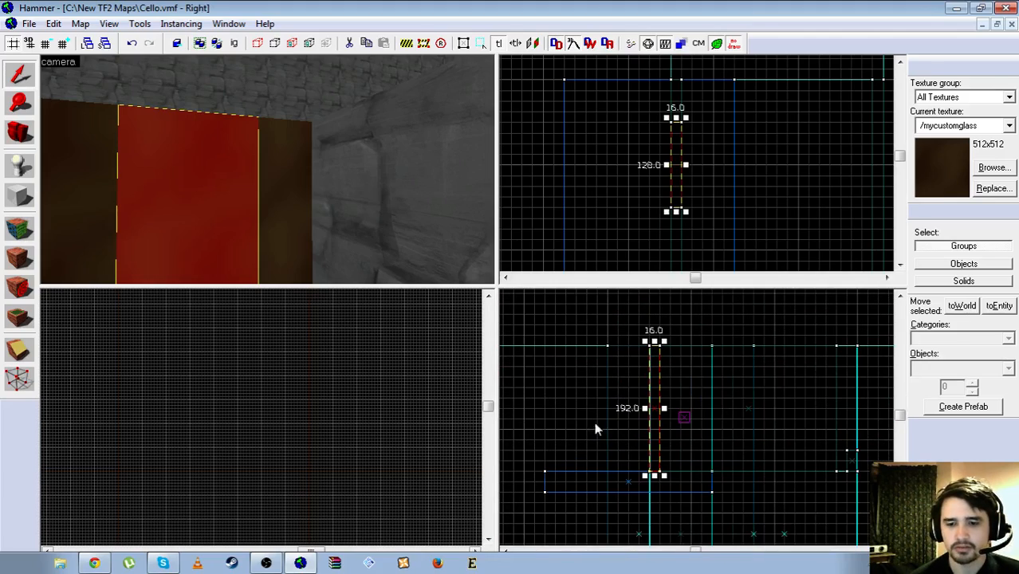
pyautogui.scroll(4, 229, 442)
pyautogui.scroll(4, 198, 480)
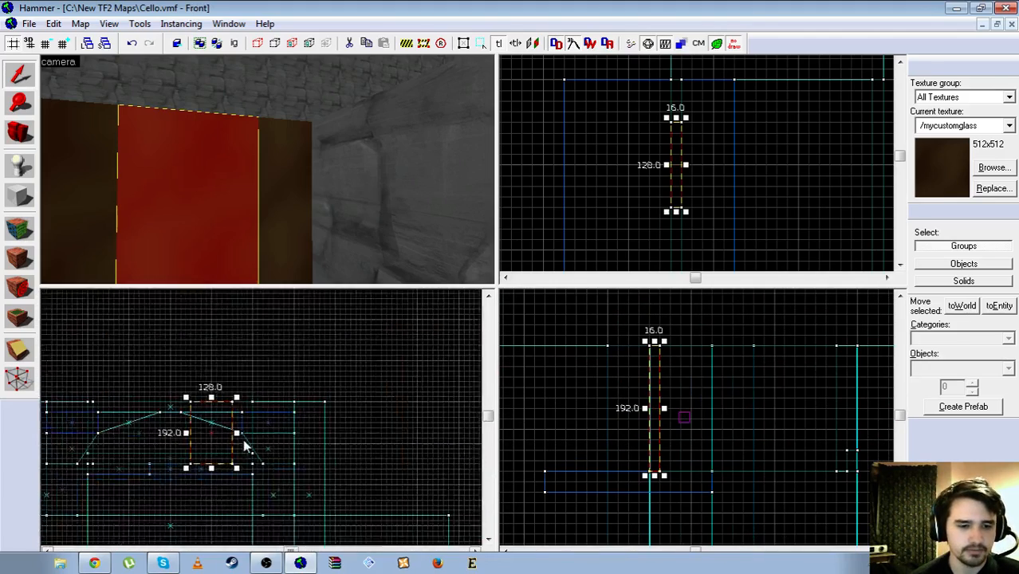
pyautogui.moveTo(198, 480); pyautogui.dragTo(198, 418)
pyautogui.press('z')
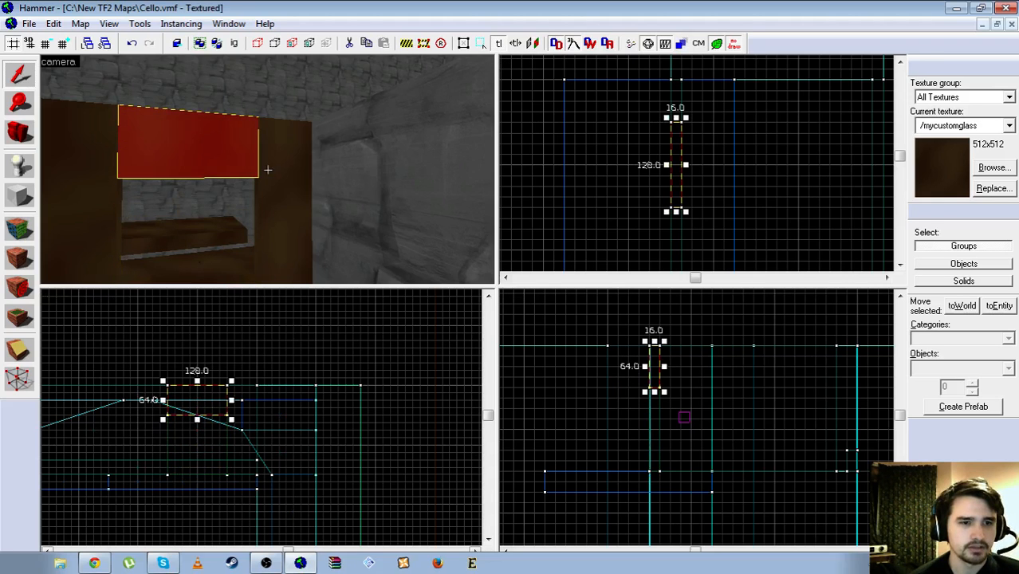
# Sample the nightfall/cliffwall texture from the stone floor inside the railing and apply it to the end wall's inner face
pyautogui.press('w')
pyautogui.press('s')
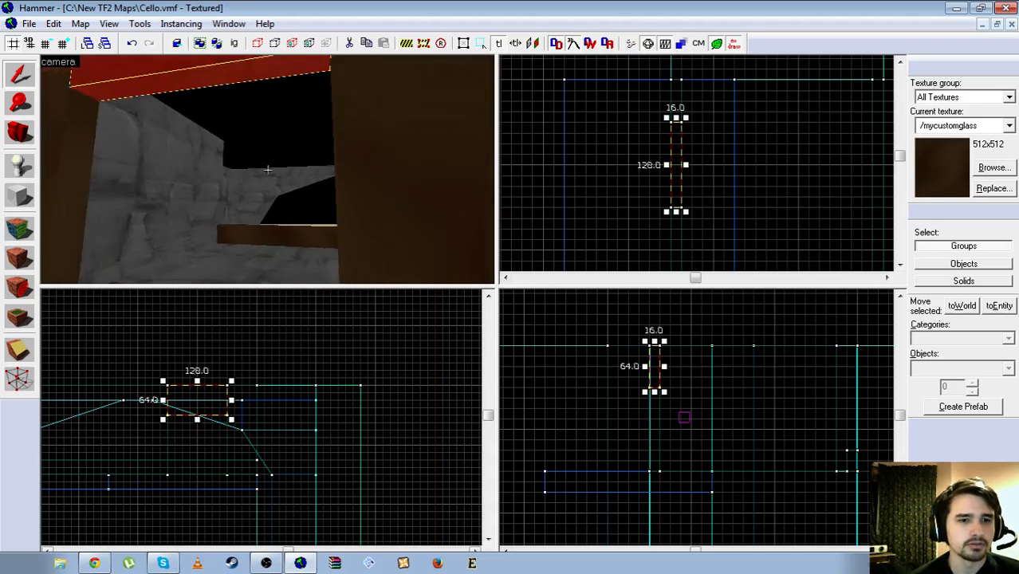
pyautogui.press('s')
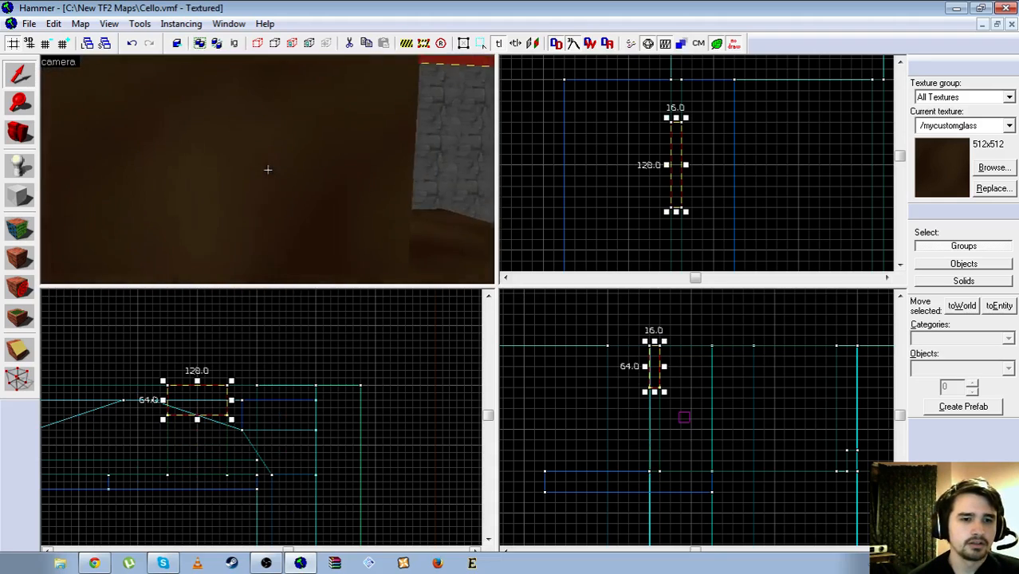
pyautogui.press('d')
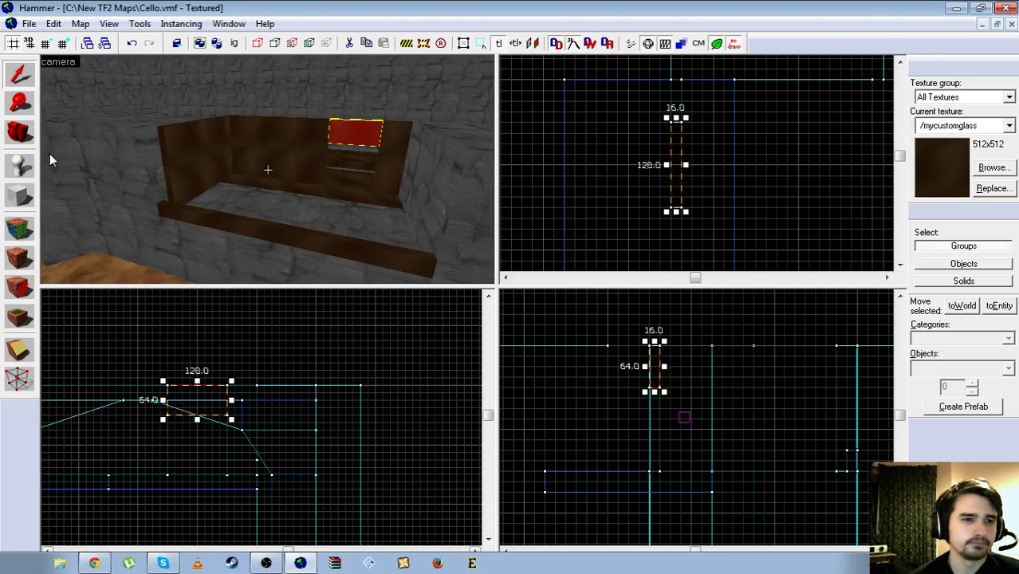
pyautogui.click(20, 228)
pyautogui.click(224, 196)
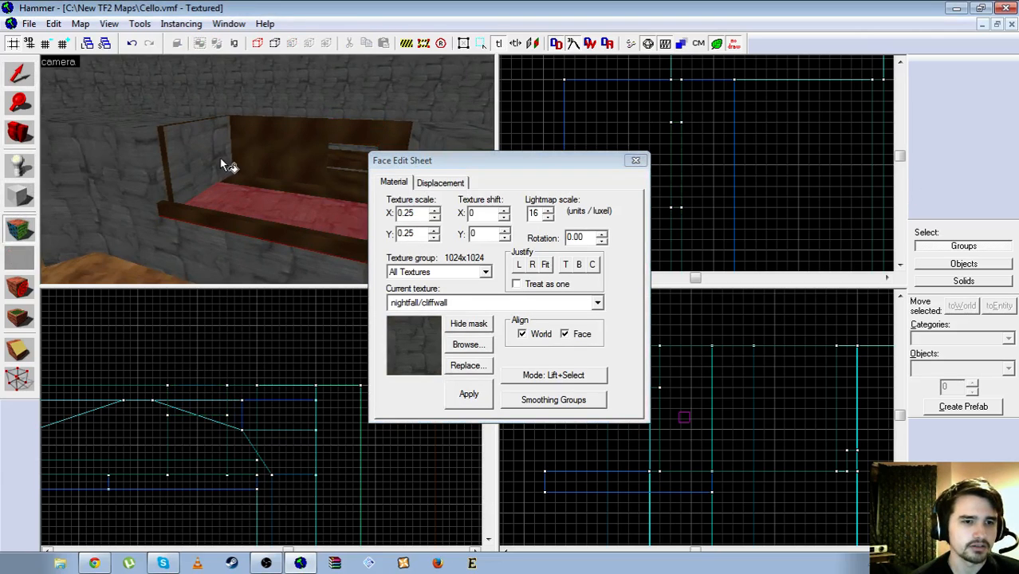
pyautogui.click(20, 73)
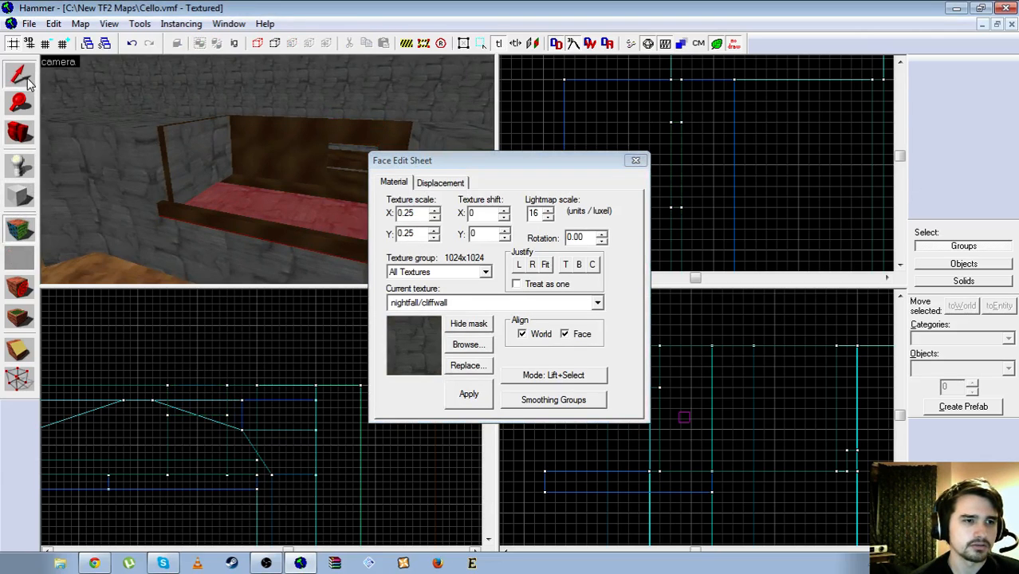
# Select the walls, rail, lintel, upright and platform brushes together, apply the nightfall/cliffwall texture to them, and clear the selection
pyautogui.click(217, 175)
pyautogui.keyDown('ctrl'); pyautogui.click(252, 226); pyautogui.keyUp('ctrl')
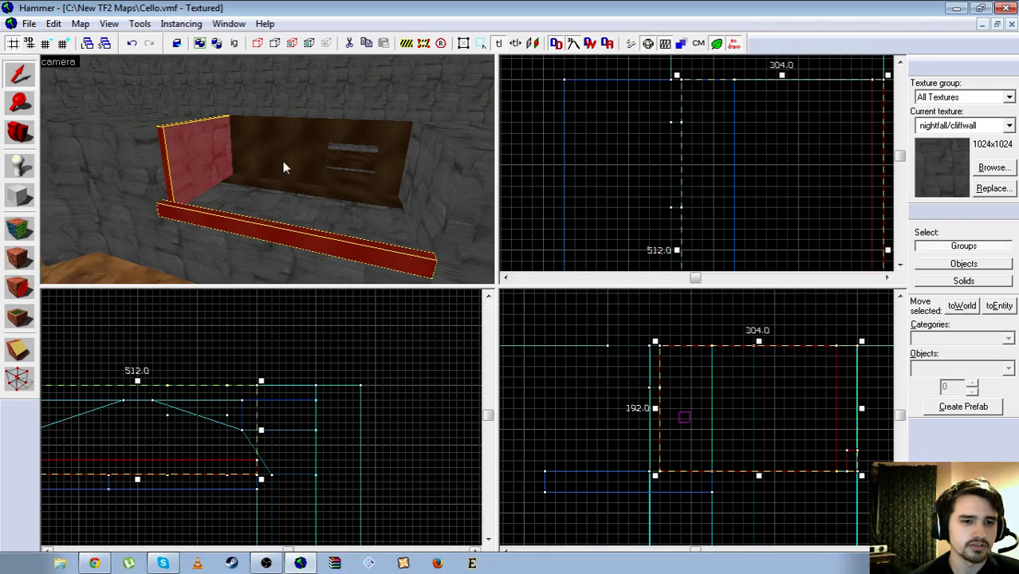
pyautogui.keyDown('ctrl'); pyautogui.click(282, 161); pyautogui.keyUp('ctrl')
pyautogui.keyDown('ctrl'); pyautogui.click(376, 140); pyautogui.keyUp('ctrl')
pyautogui.keyDown('ctrl'); pyautogui.click(398, 153); pyautogui.keyUp('ctrl')
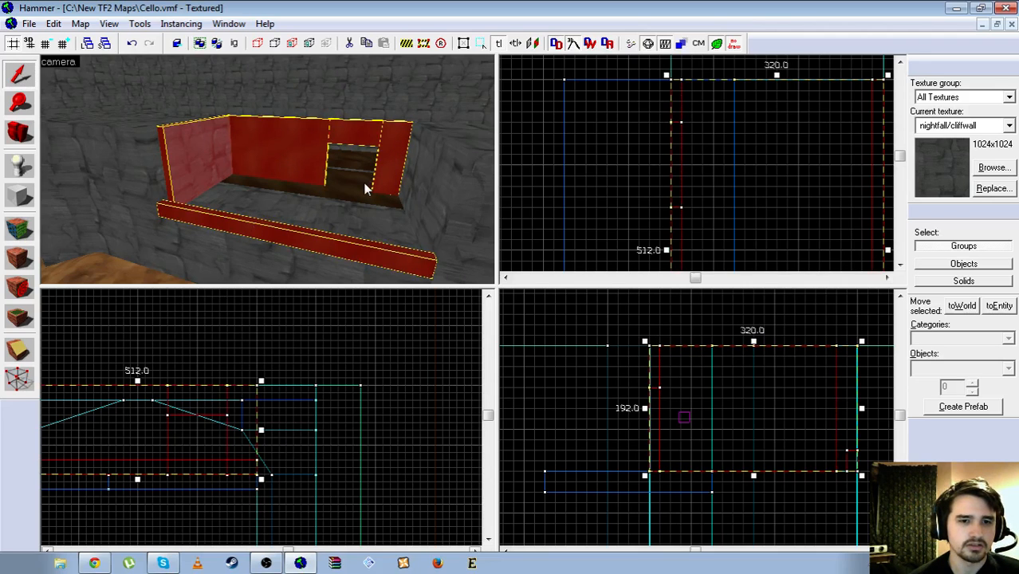
pyautogui.keyDown('ctrl'); pyautogui.click(364, 182); pyautogui.keyUp('ctrl')
pyautogui.keyDown('ctrl'); pyautogui.click(350, 158); pyautogui.keyUp('ctrl')
pyautogui.press('w')
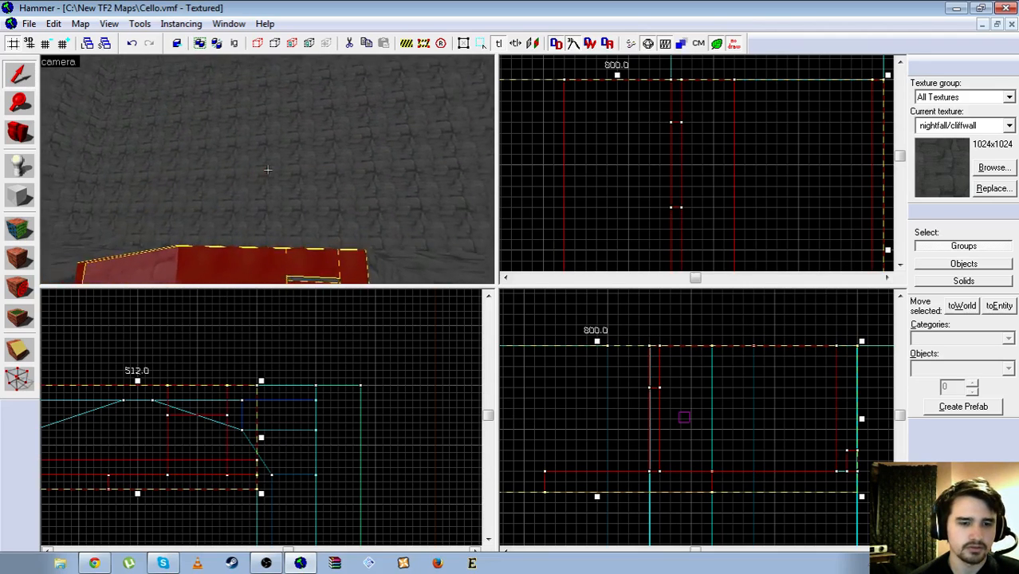
pyautogui.keyDown('ctrl'); pyautogui.click(268, 169); pyautogui.keyUp('ctrl')
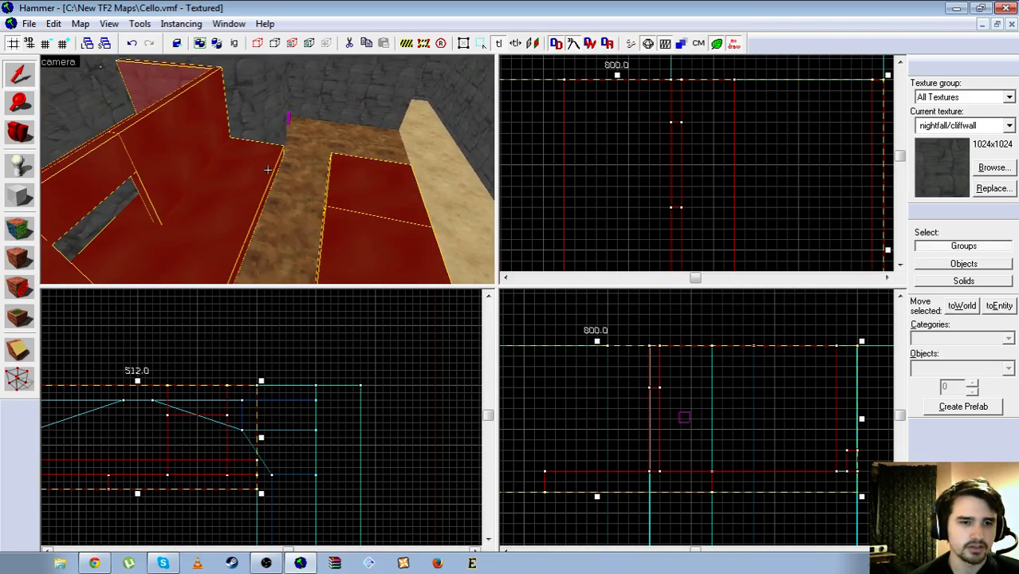
pyautogui.click(10, 257)
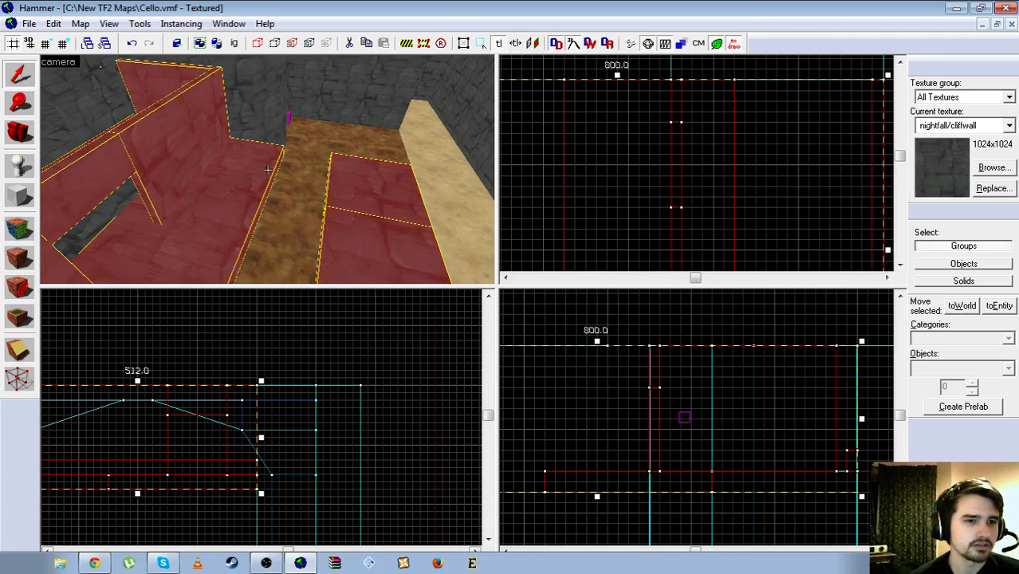
pyautogui.press('Escape')
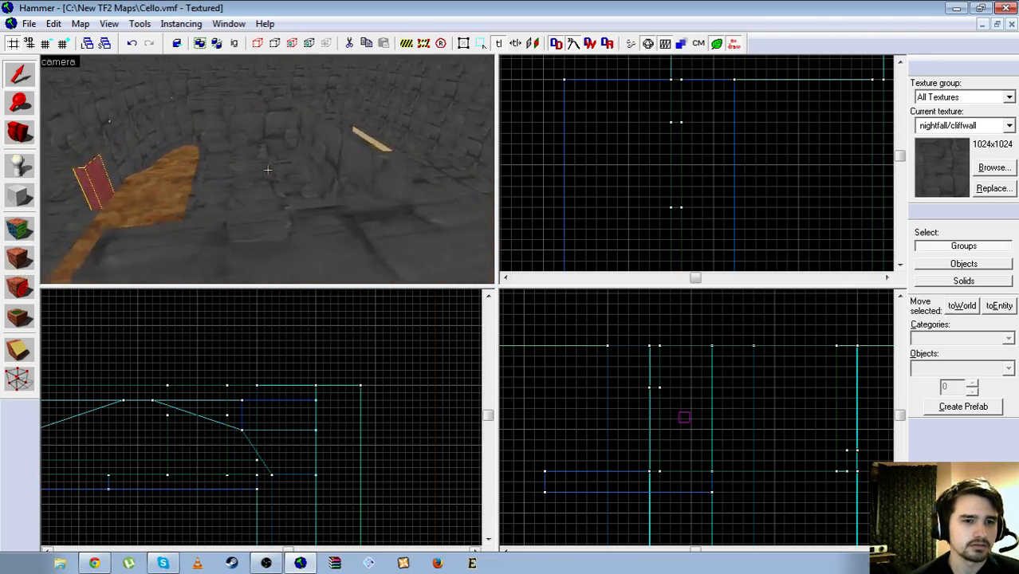
# Place an info_player_teamspawn entity on the stone floor between the walls and the rail
pyautogui.press('w')
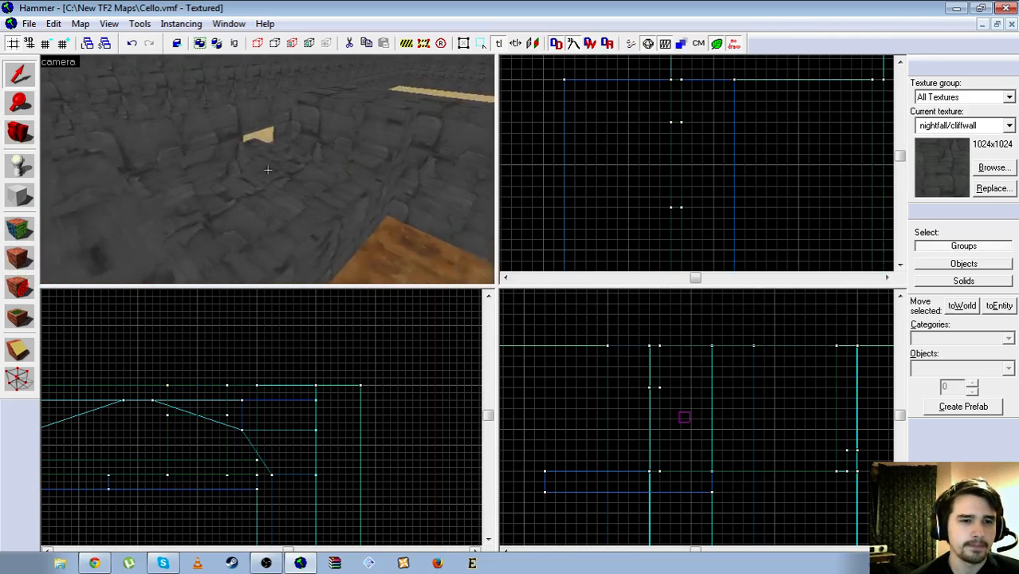
pyautogui.press('w')
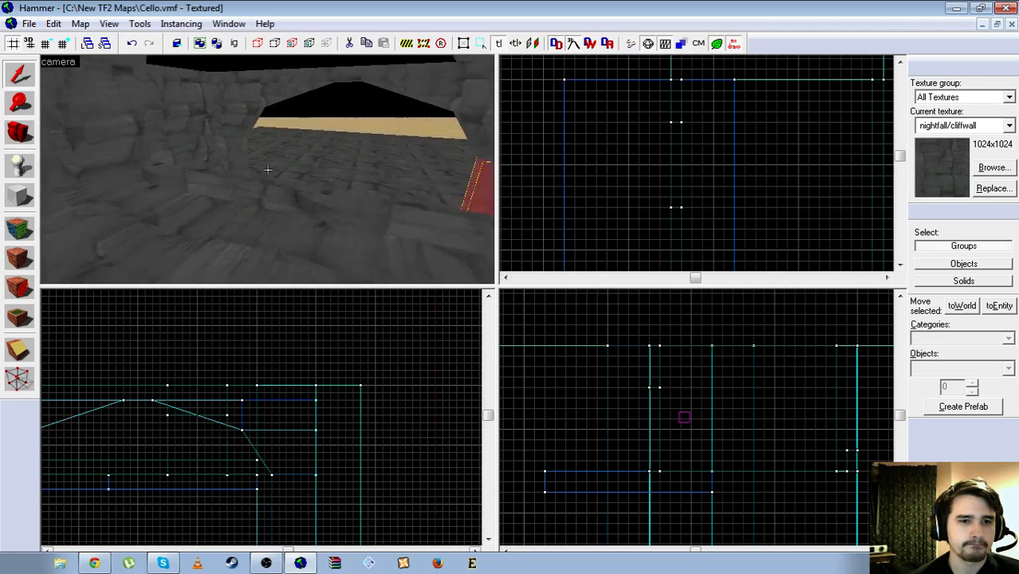
pyautogui.press('s')
pyautogui.press('w')
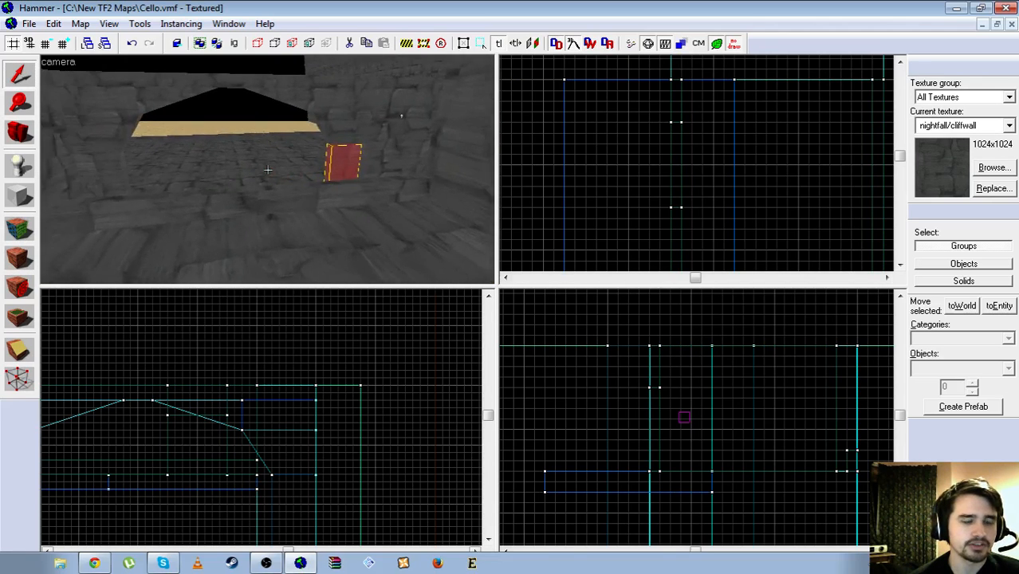
pyautogui.press('w')
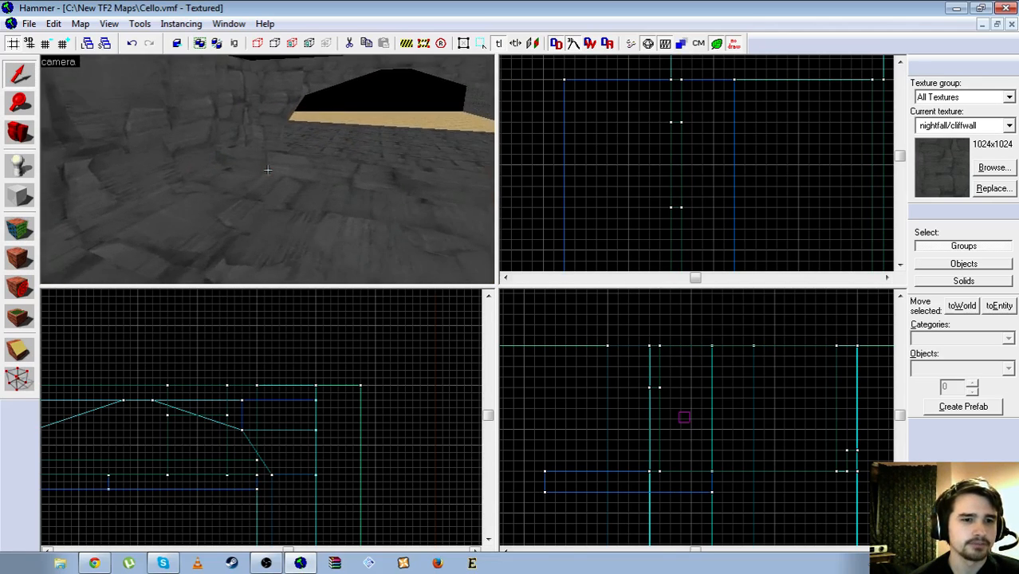
pyautogui.press('s')
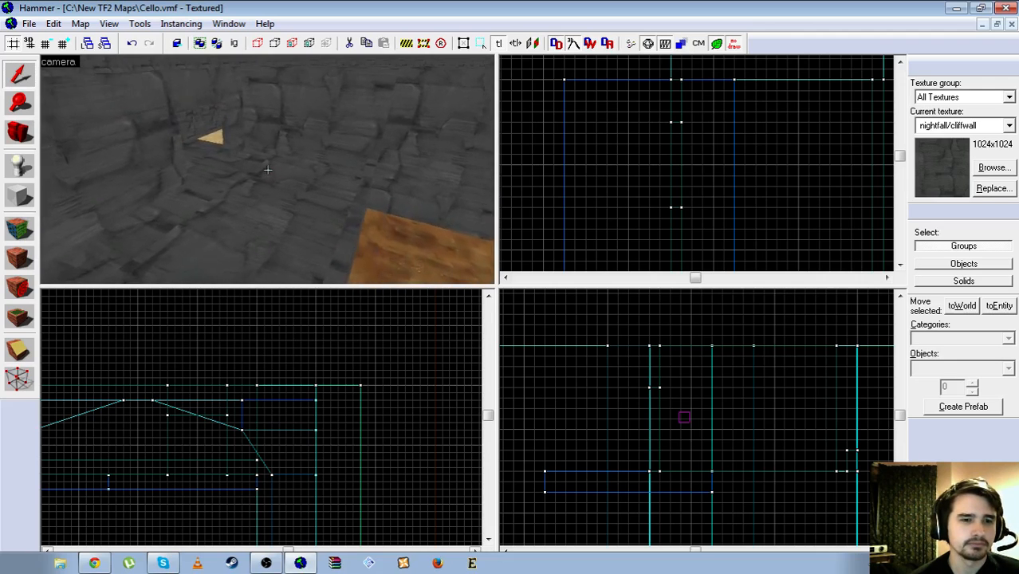
pyautogui.press('s')
pyautogui.press('z')
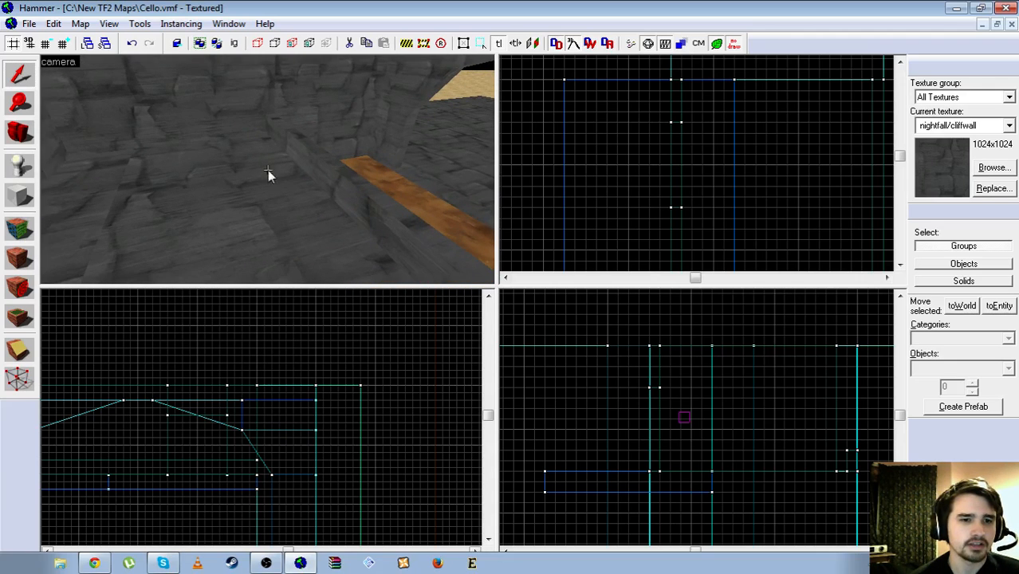
pyautogui.click(19, 165)
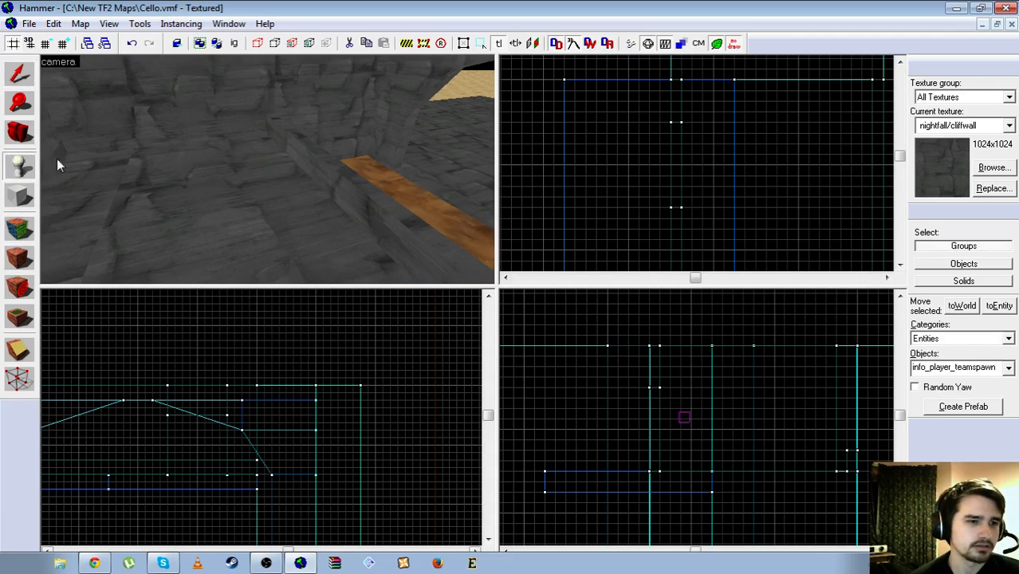
pyautogui.click(255, 157)
pyautogui.click(20, 76)
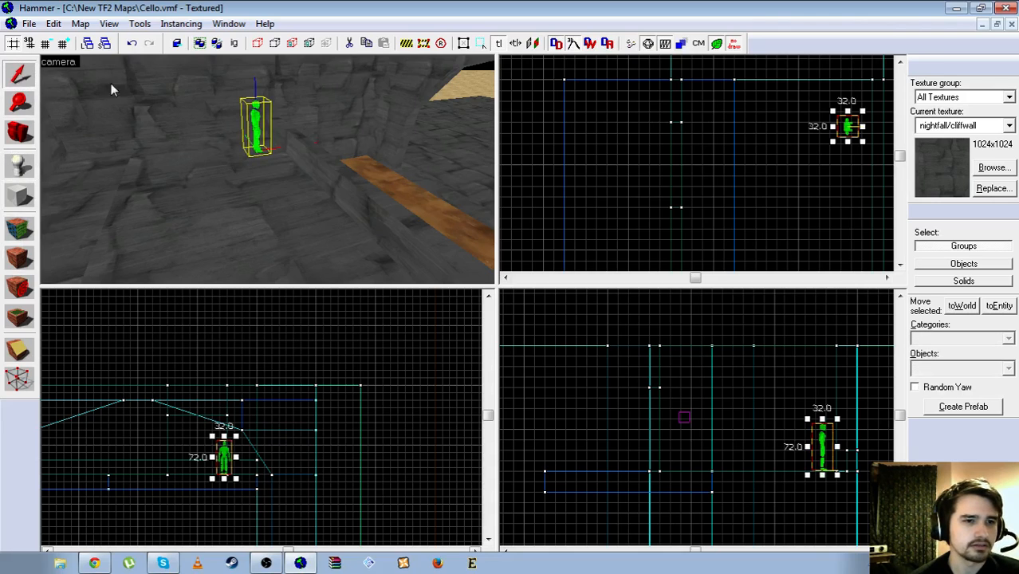
# Change the class of the entity on the stone floor from info_player_teamspawn to prop_static and apply it
pyautogui.doubleClick(256, 124)
pyautogui.click(315, 180)
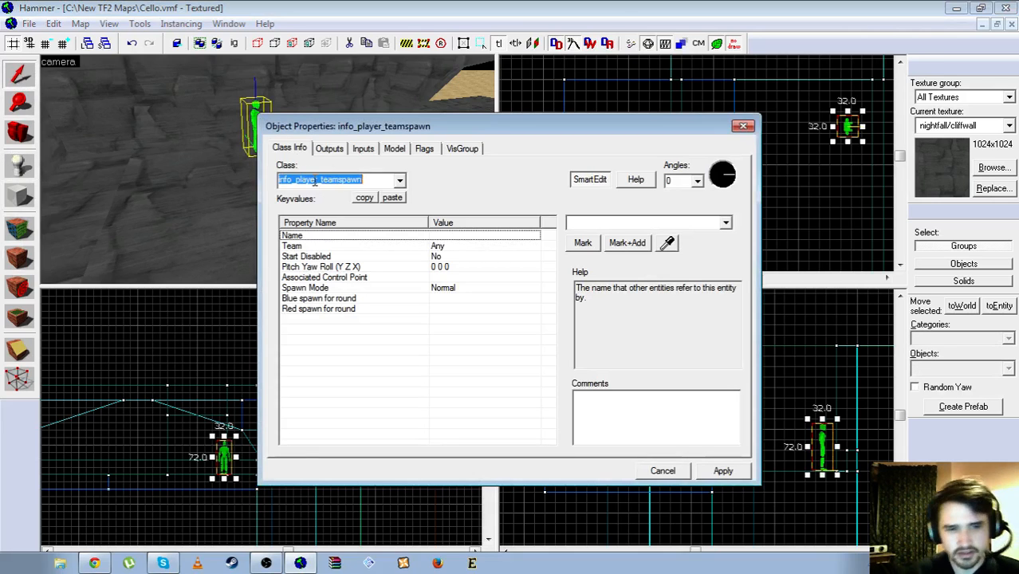
pyautogui.write('object')
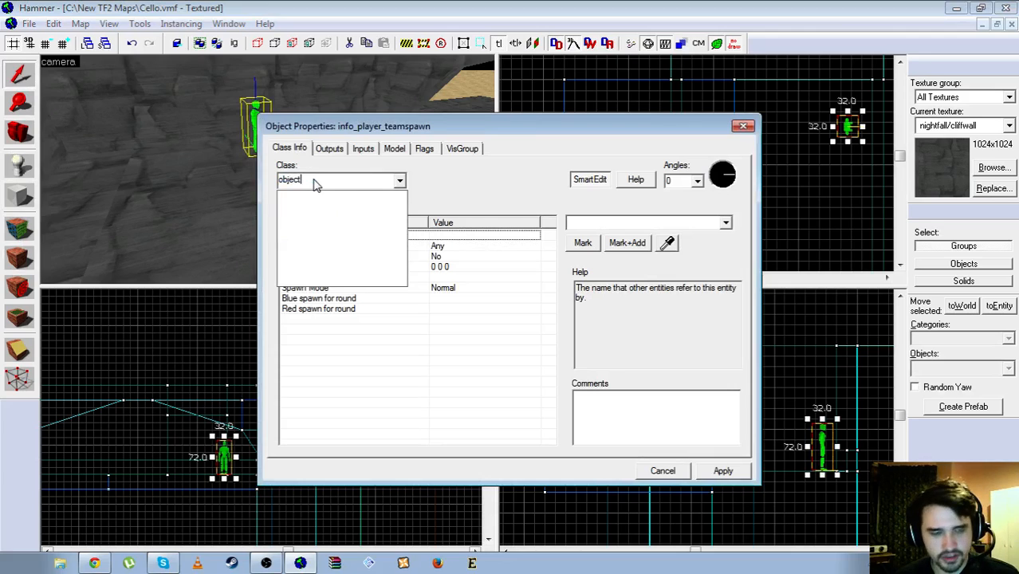
pyautogui.press('BackSpace')
pyautogui.press('BackSpace')
pyautogui.press('BackSpace')
pyautogui.press('BackSpace')
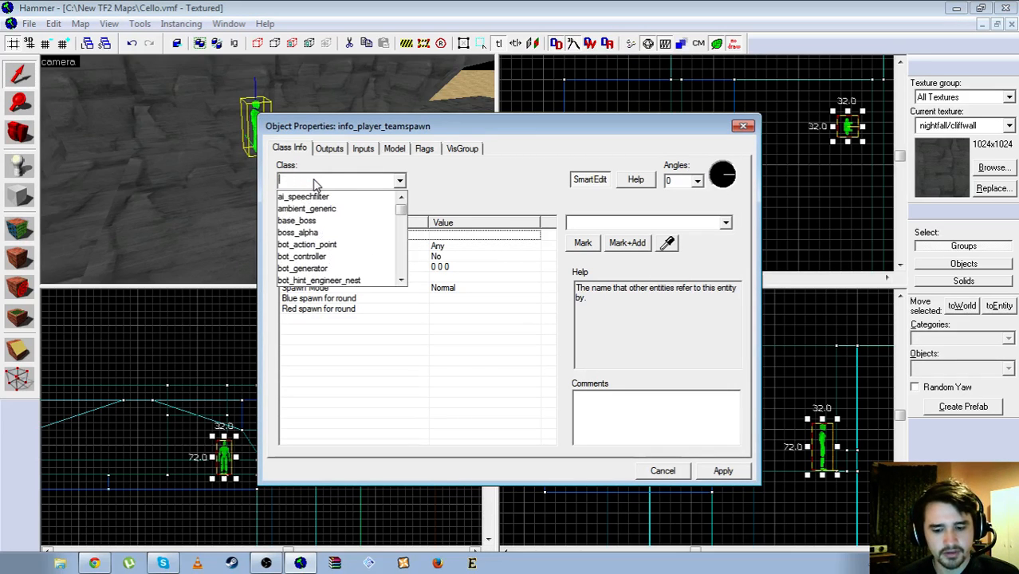
pyautogui.write('stat')
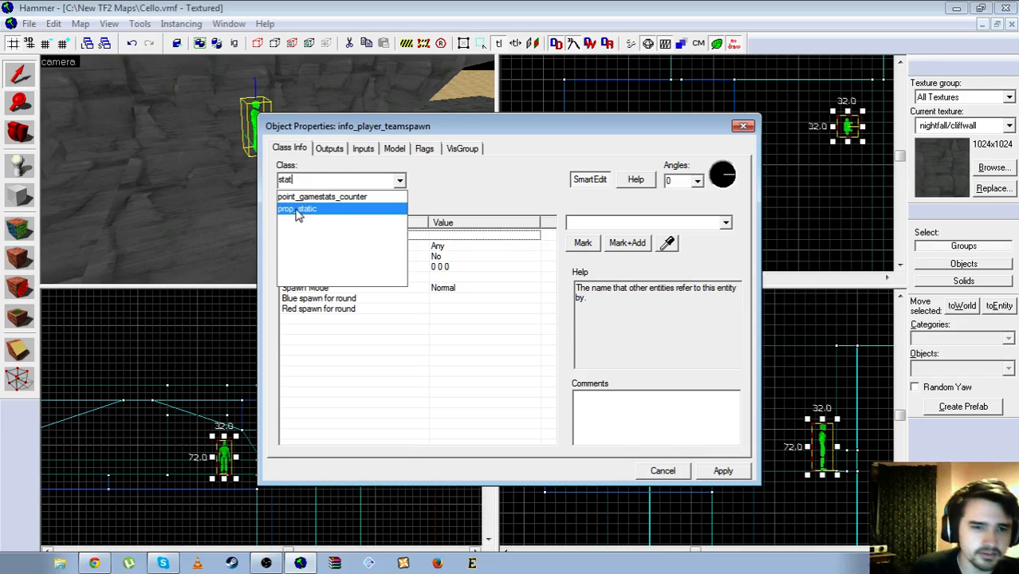
pyautogui.click(307, 209)
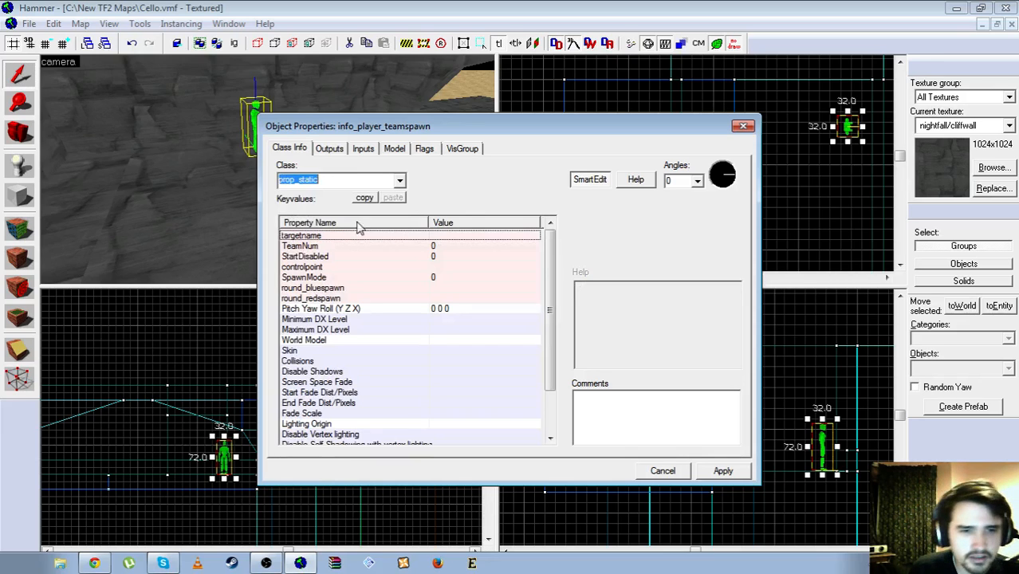
pyautogui.click(722, 471)
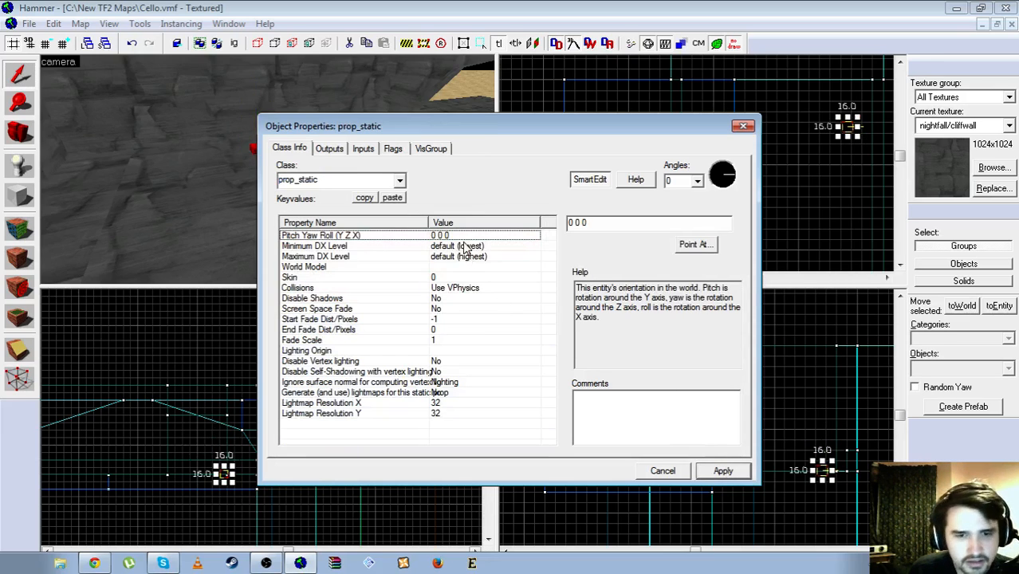
pyautogui.click(432, 268)
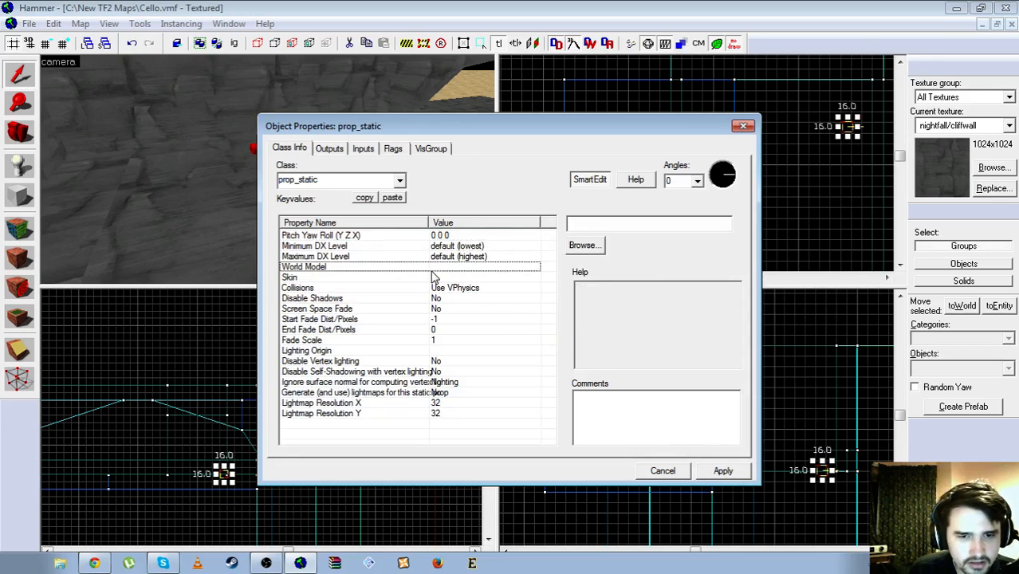
pyautogui.click(581, 244)
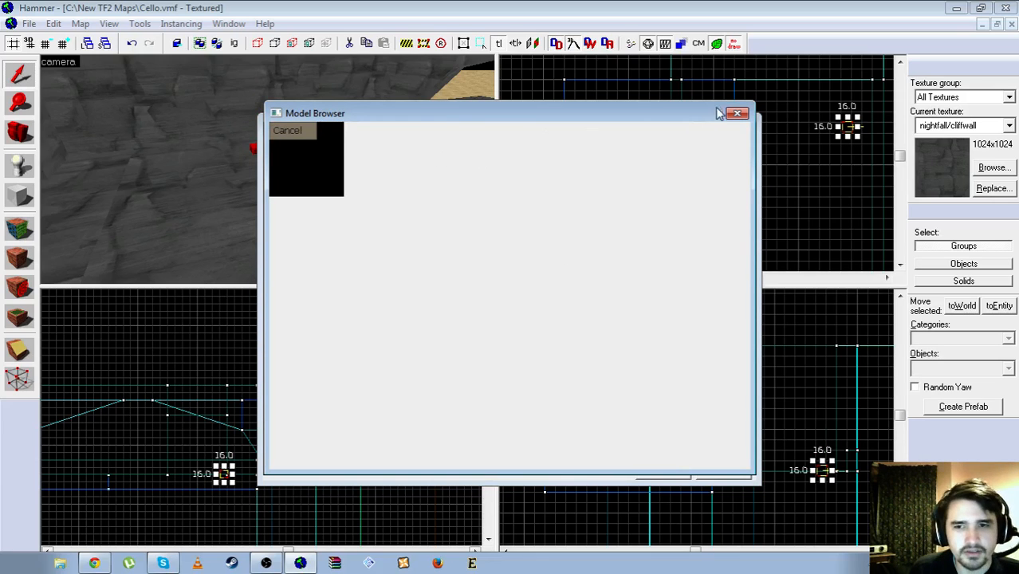
pyautogui.moveTo(661, 118); pyautogui.dragTo(603, 137)
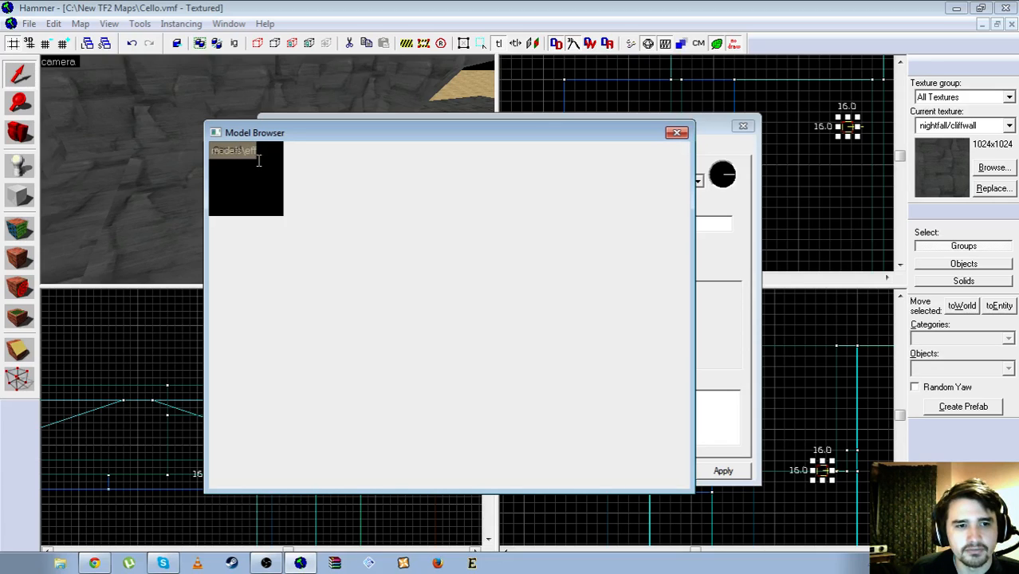
pyautogui.moveTo(415, 142); pyautogui.dragTo(374, 132)
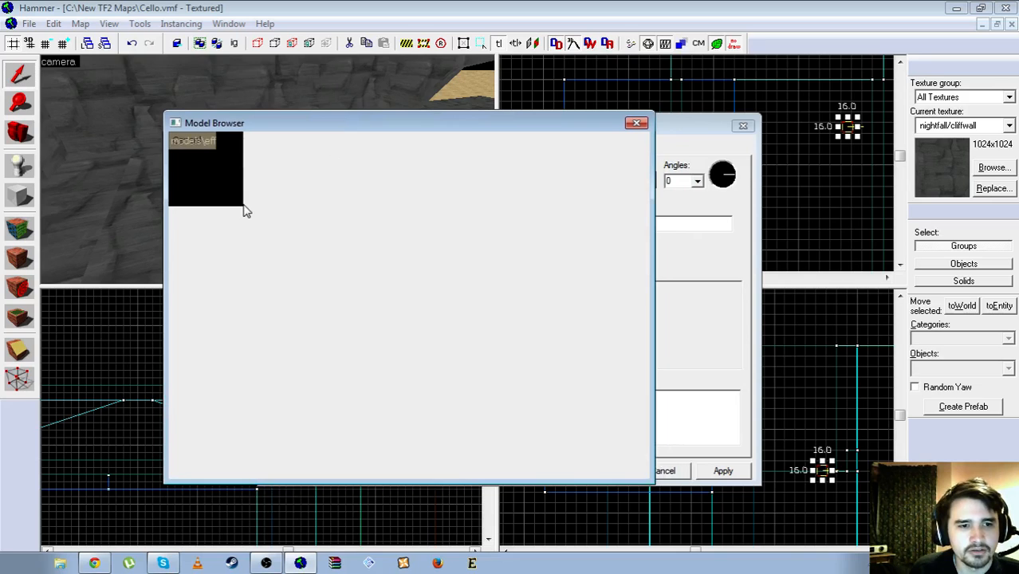
pyautogui.moveTo(264, 127); pyautogui.dragTo(568, 184)
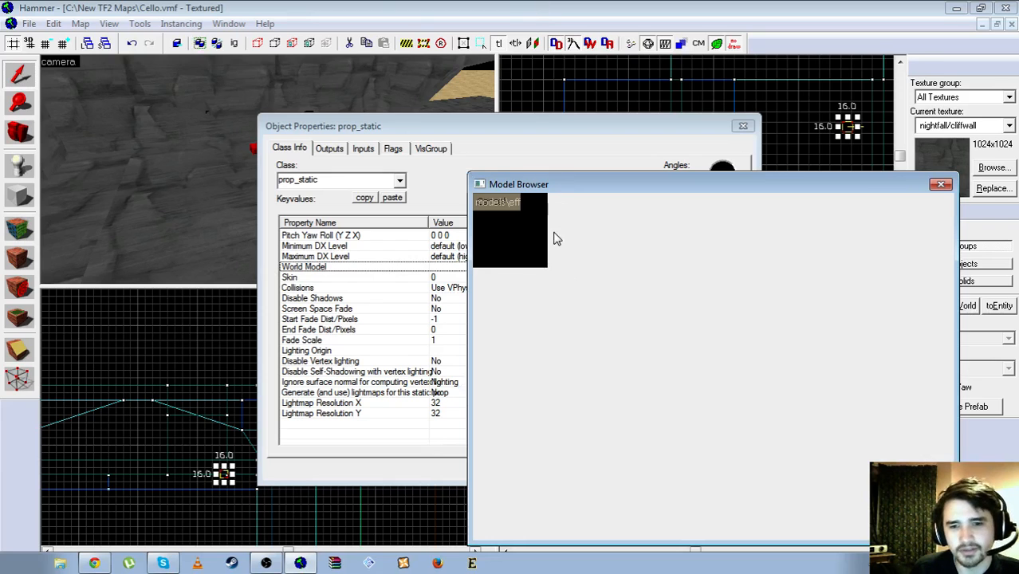
pyautogui.click(941, 185)
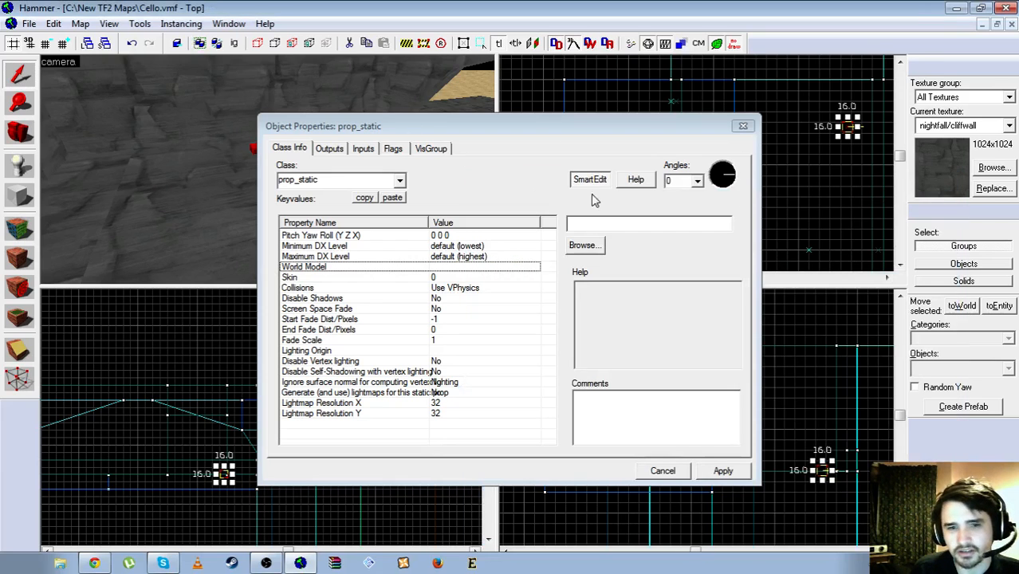
# Open the model browser for the prop's World Model and filter the models by "rock"
pyautogui.doubleClick(458, 272)
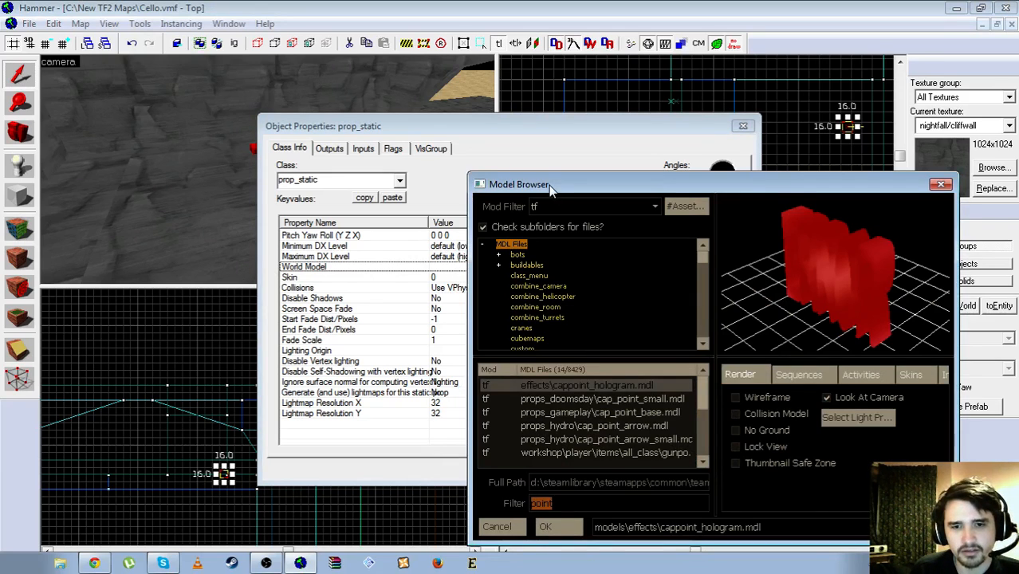
pyautogui.moveTo(548, 185); pyautogui.dragTo(346, 106)
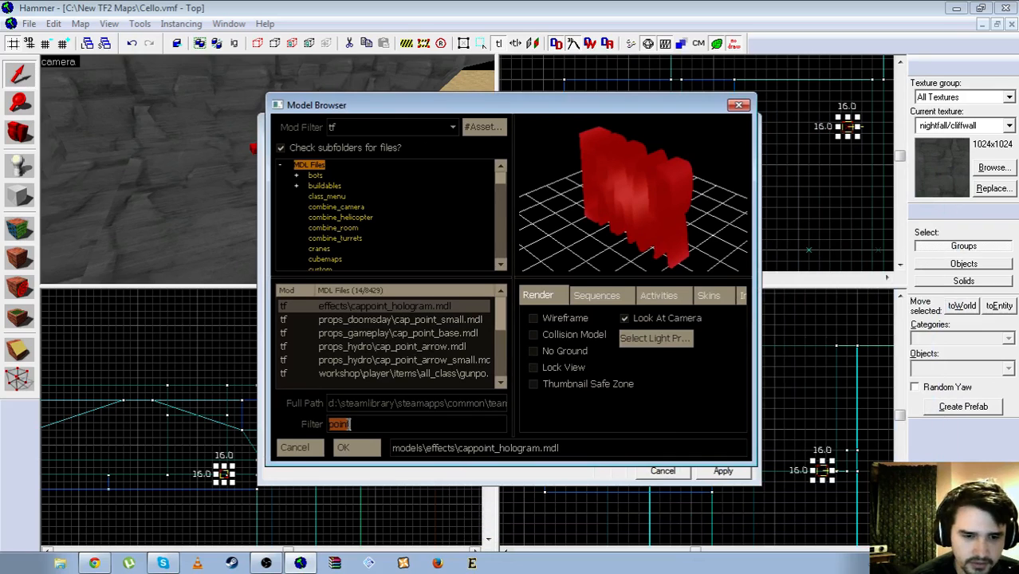
pyautogui.write('rock')
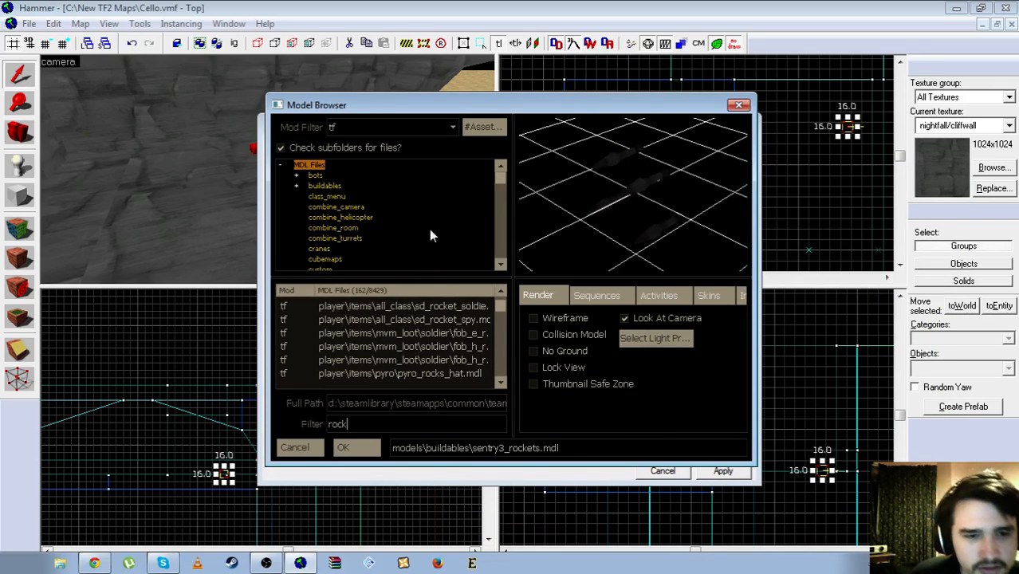
# Look through the filtered models and preview the props_mining rocks from quarry_rock02 to rock004
pyautogui.scroll(-2, 461, 351)
pyautogui.click(461, 348)
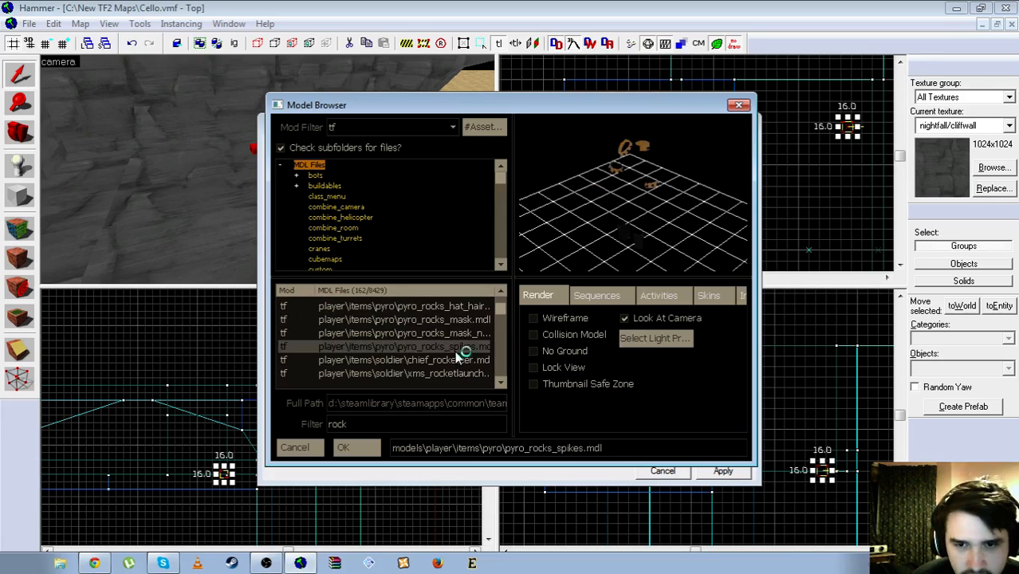
pyautogui.scroll(-3, 454, 351)
pyautogui.scroll(-1, 455, 349)
pyautogui.click(454, 348)
pyautogui.scroll(-5, 454, 349)
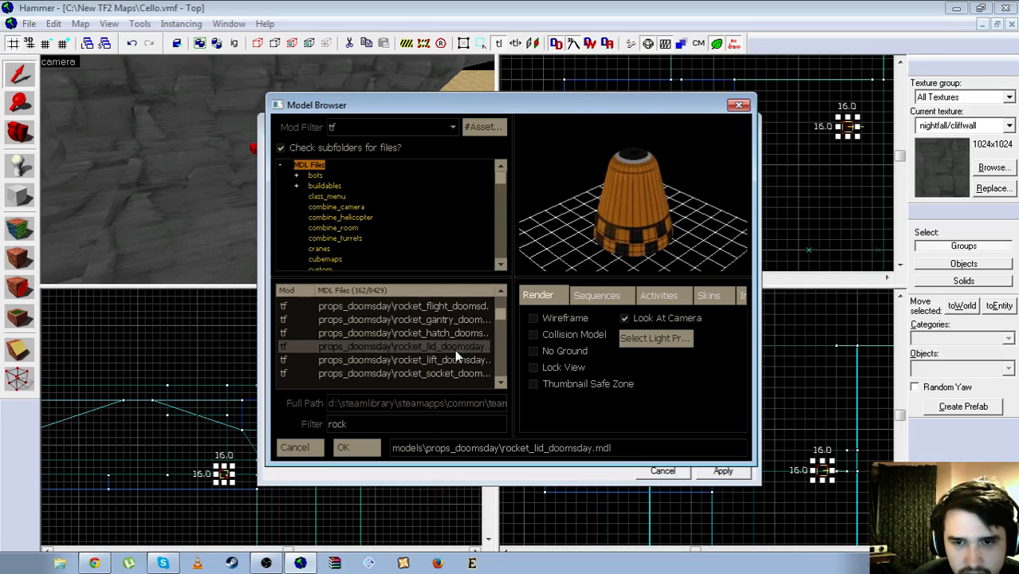
pyautogui.click(453, 346)
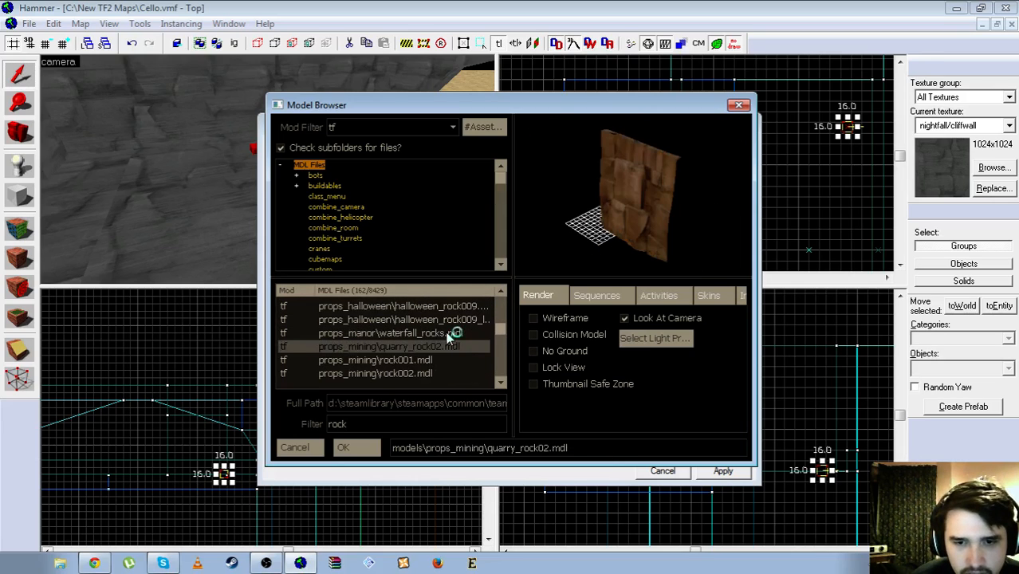
pyautogui.click(444, 332)
pyautogui.click(435, 320)
pyautogui.click(433, 372)
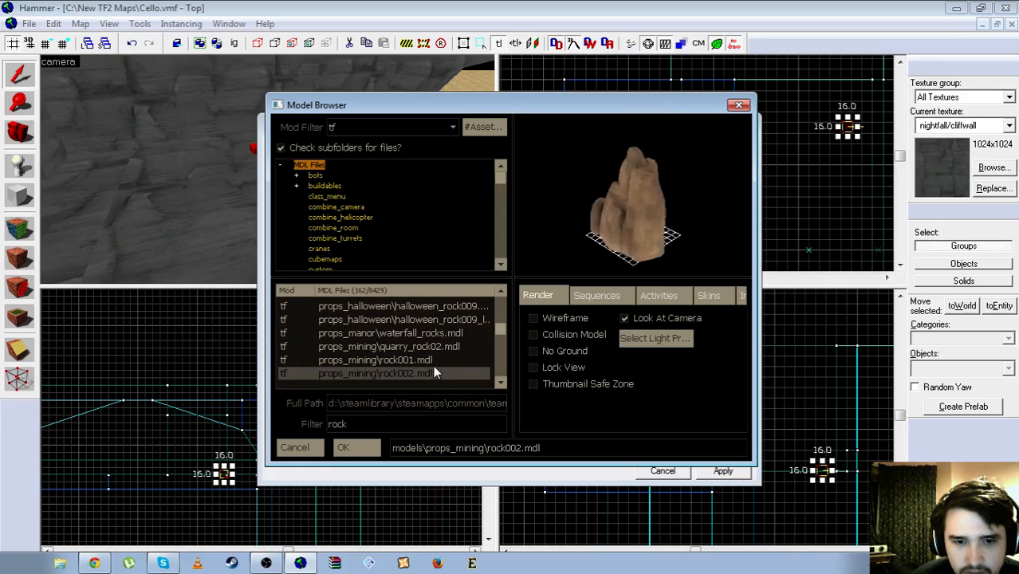
pyautogui.scroll(-1, 432, 355)
pyautogui.click(423, 348)
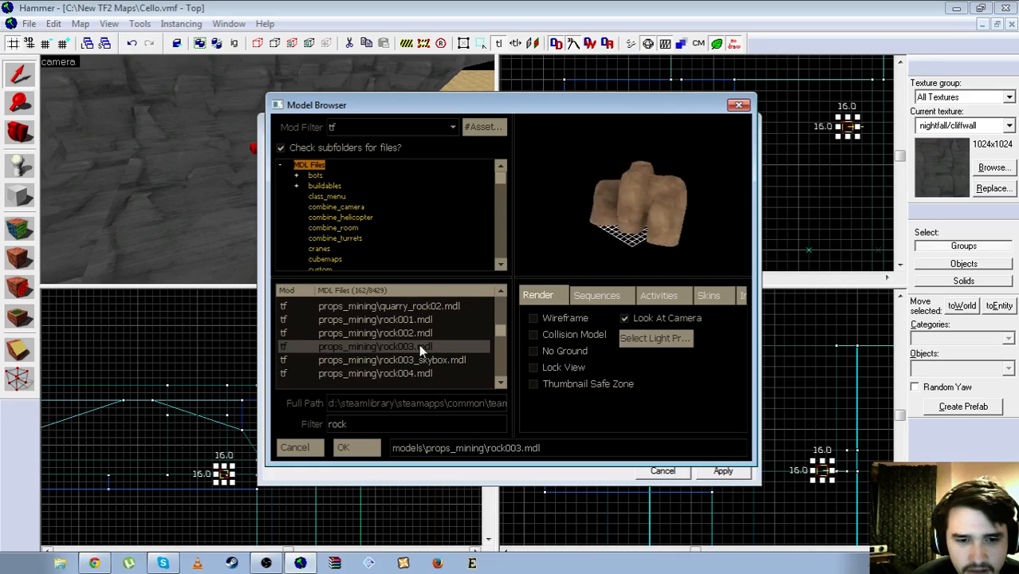
pyautogui.click(423, 360)
pyautogui.click(424, 374)
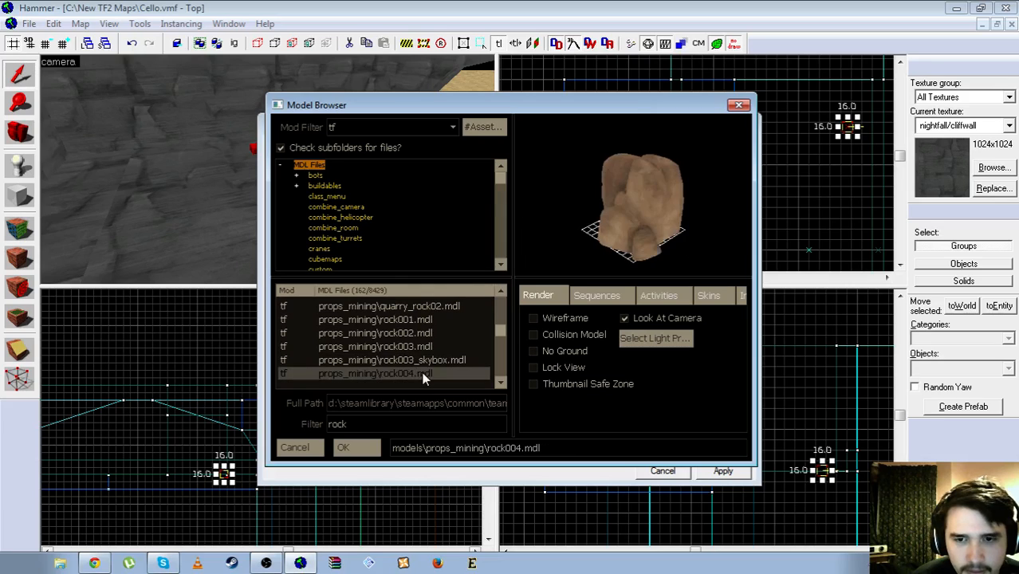
# Preview the props_mining rock005, rock006 and rock007 variants and the props_moonbase moon rocks for comparison
pyautogui.scroll(-1, 423, 377)
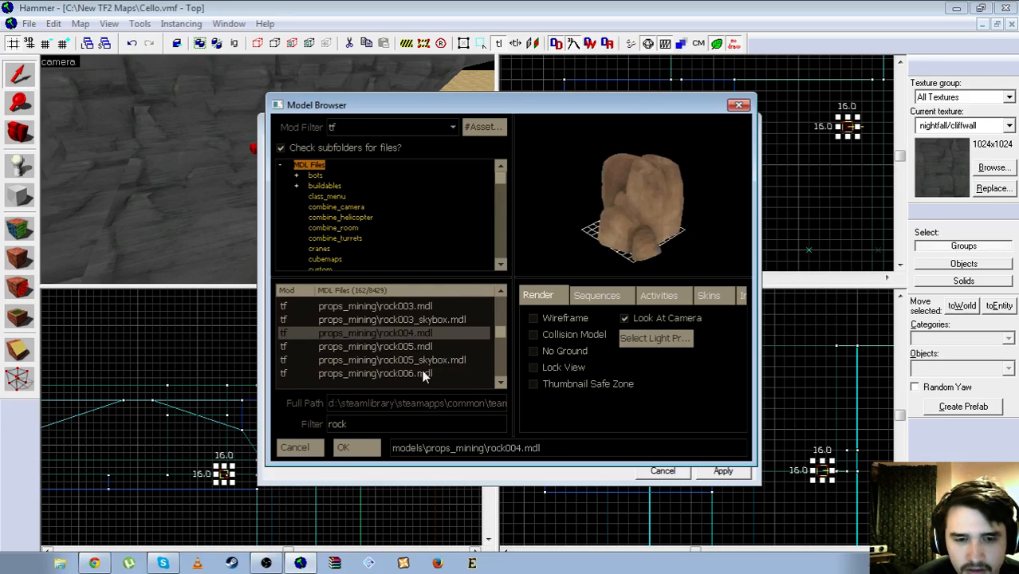
pyautogui.click(419, 349)
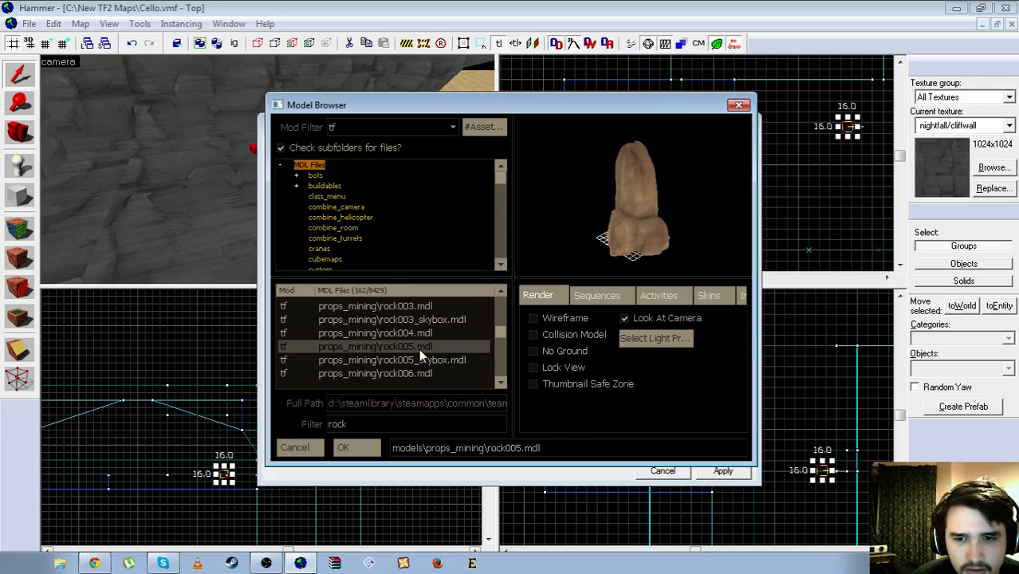
pyautogui.click(425, 361)
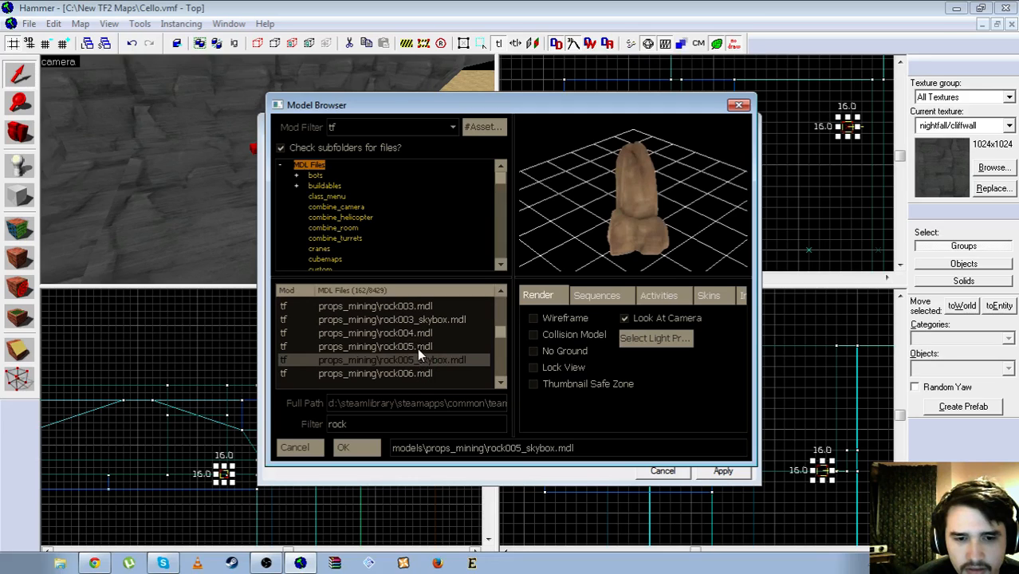
pyautogui.click(417, 348)
pyautogui.click(409, 334)
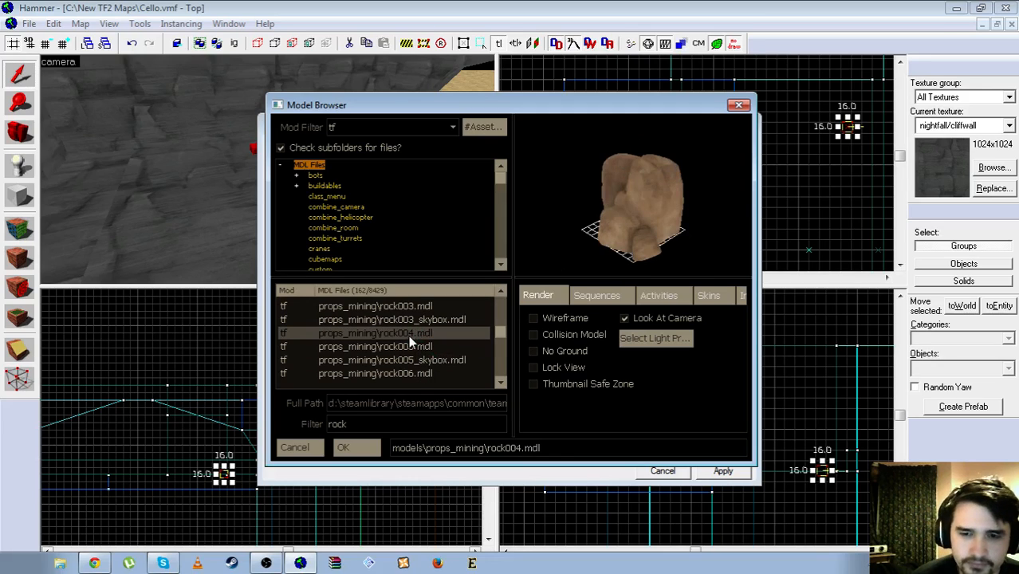
pyautogui.click(412, 373)
pyautogui.scroll(-2, 411, 368)
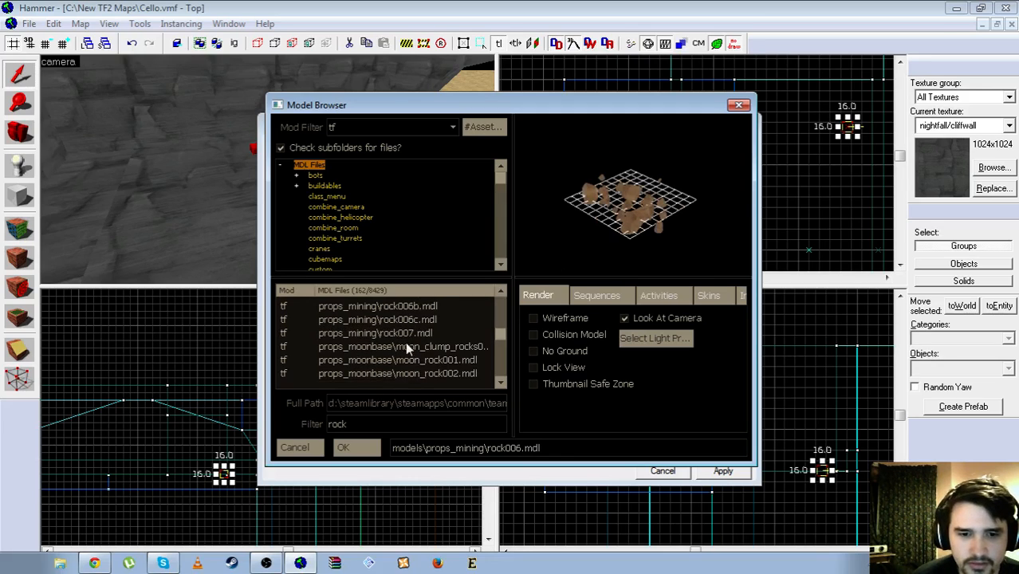
pyautogui.click(400, 321)
pyautogui.click(406, 330)
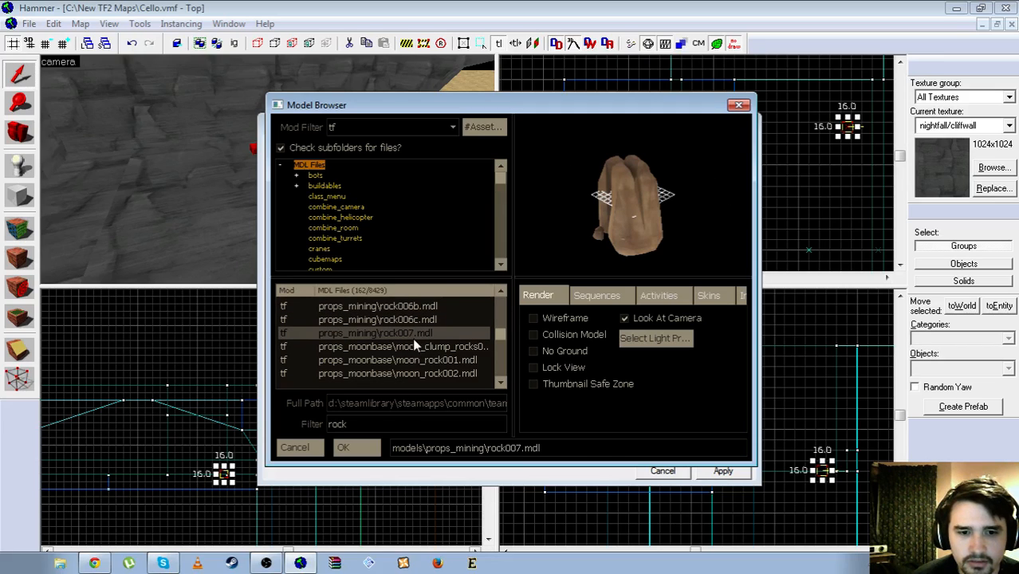
pyautogui.click(414, 346)
pyautogui.click(415, 360)
pyautogui.click(416, 370)
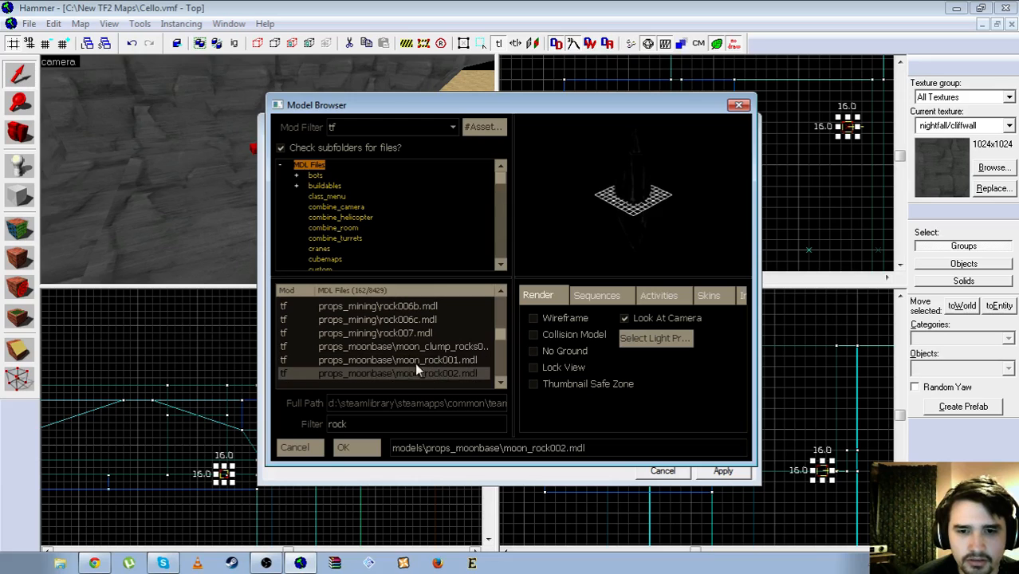
# Set the prop's World Model to models/props_mining/rock007.mdl, apply it, and close the object properties
pyautogui.click(403, 333)
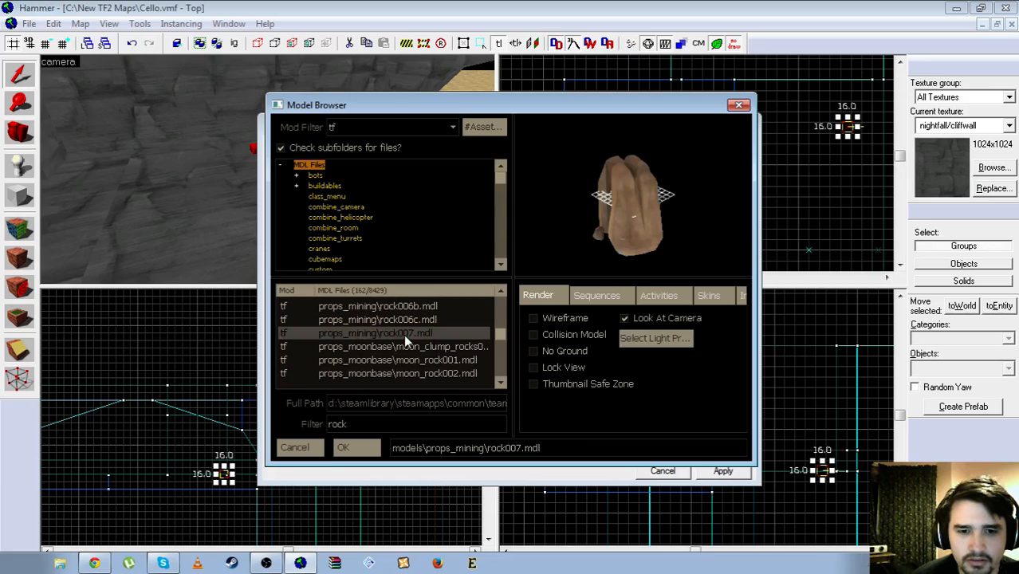
pyautogui.click(351, 449)
pyautogui.click(712, 471)
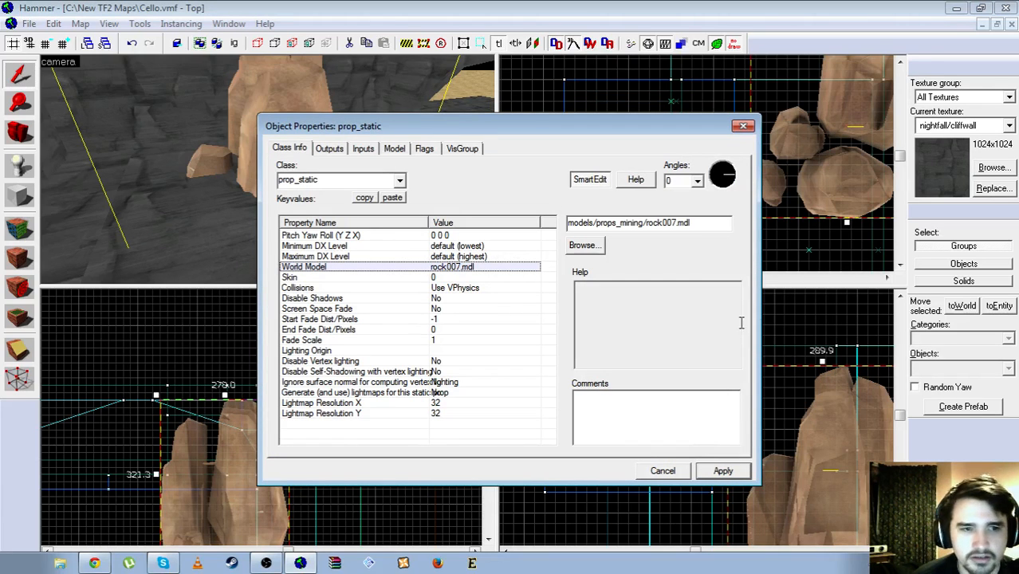
pyautogui.click(741, 127)
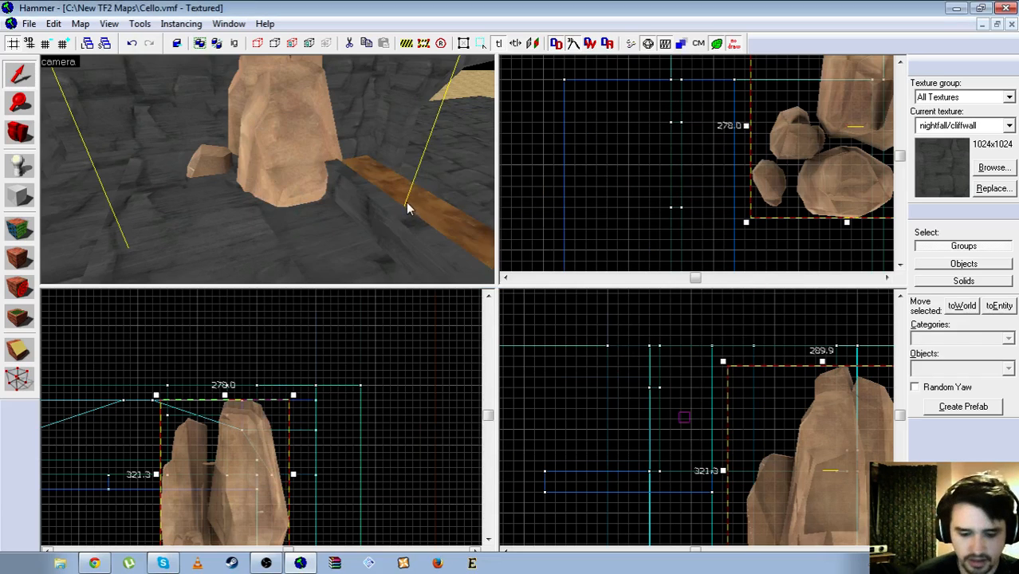
# Inspect in the 3D view how the rock prop sits against the walls, stone floor and ground below
pyautogui.press('z')
pyautogui.press('w')
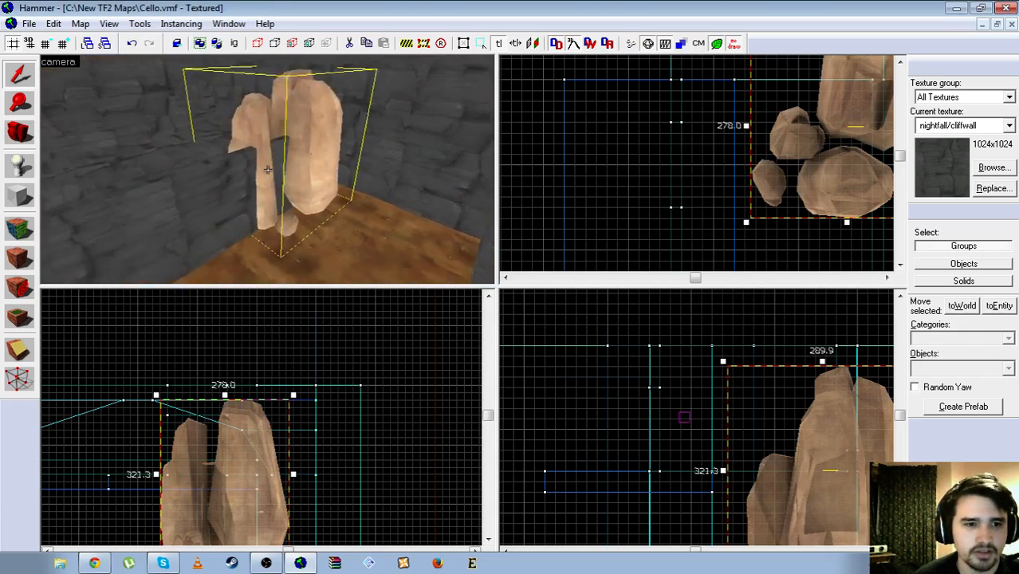
pyautogui.press('w')
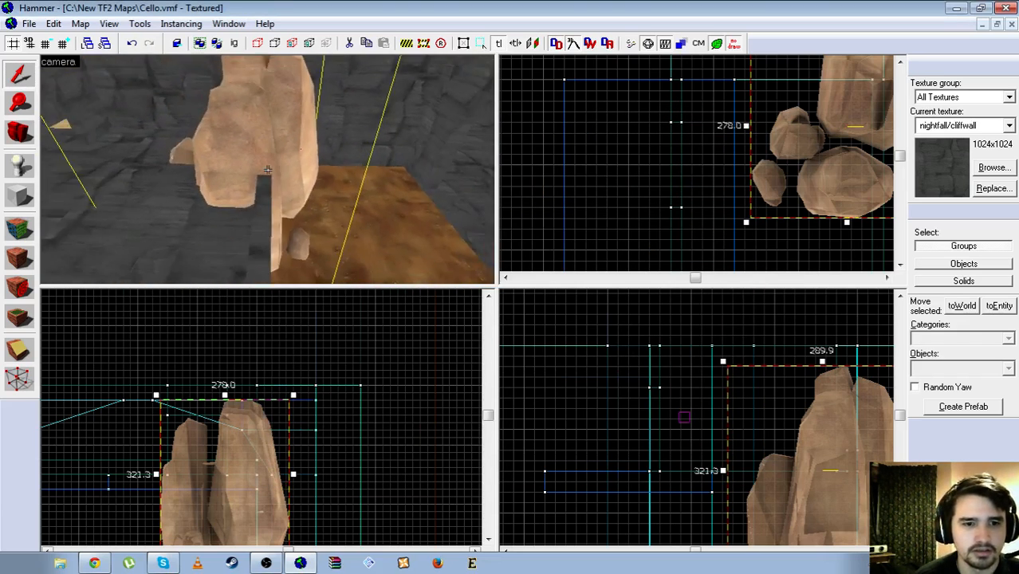
pyautogui.press('w')
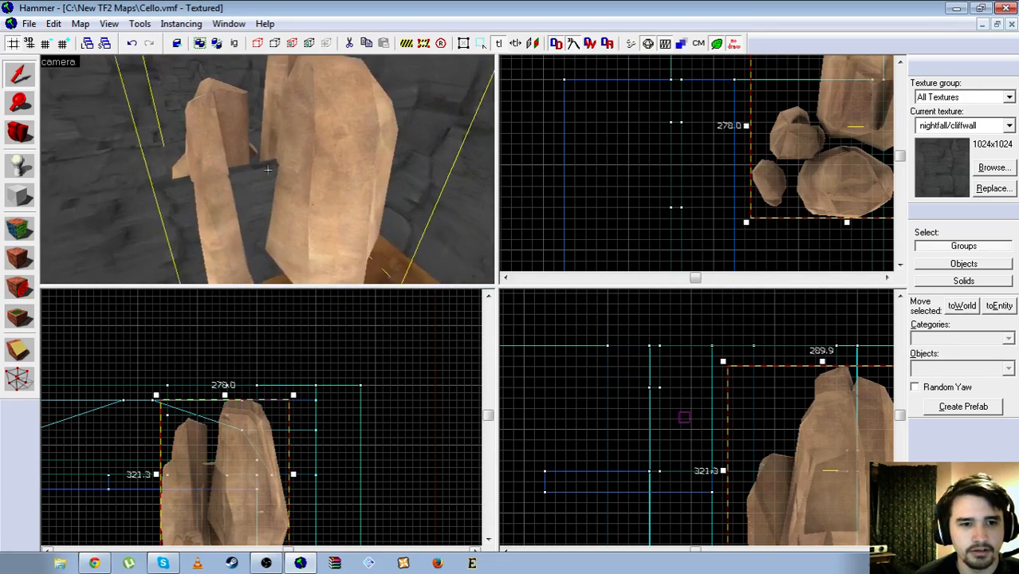
pyautogui.press('w')
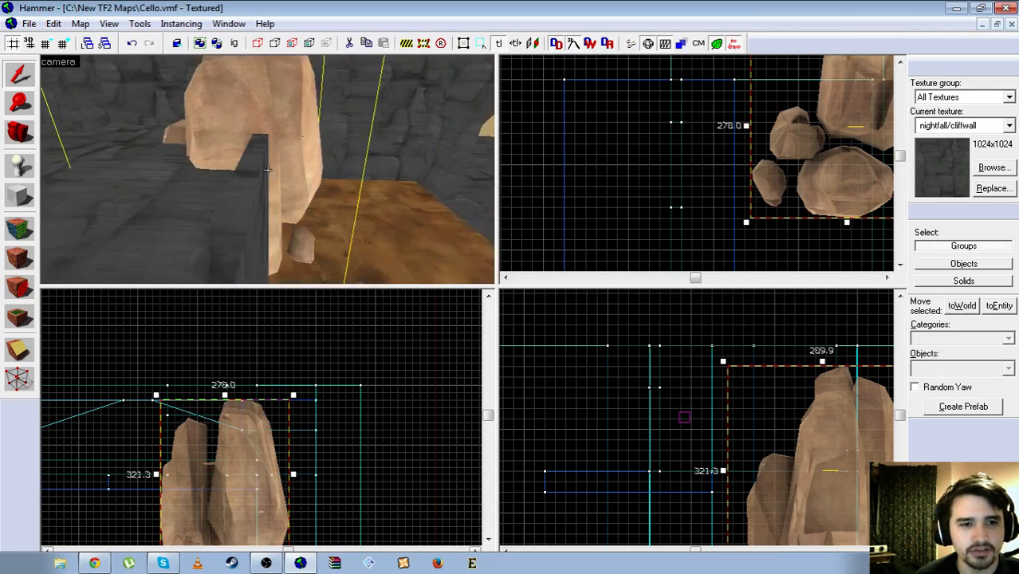
# Examine up close how the rock prop's boulders meet the brown ground and how high they rise beside the walls
pyautogui.press('w')
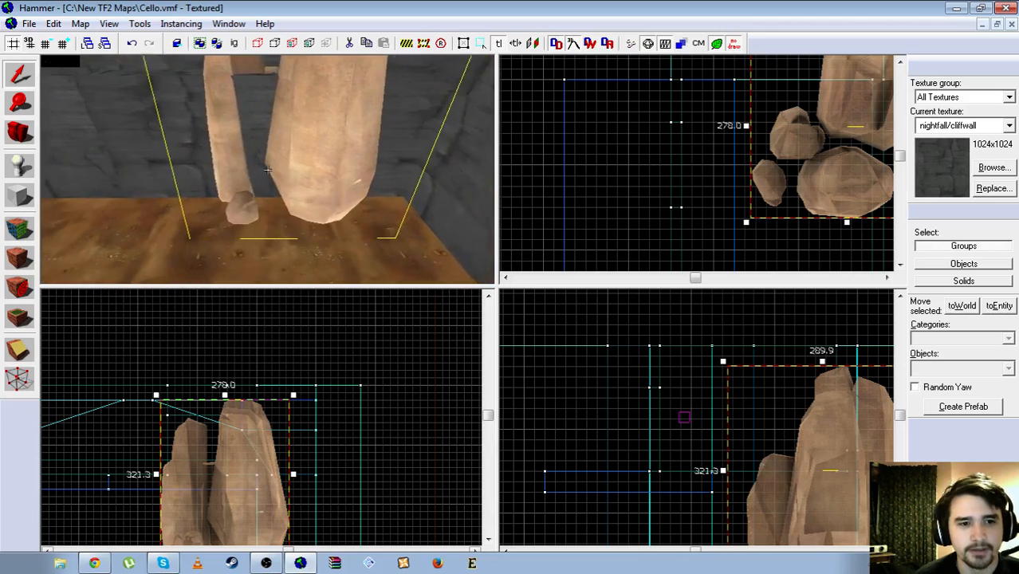
pyautogui.press('d')
pyautogui.press('z')
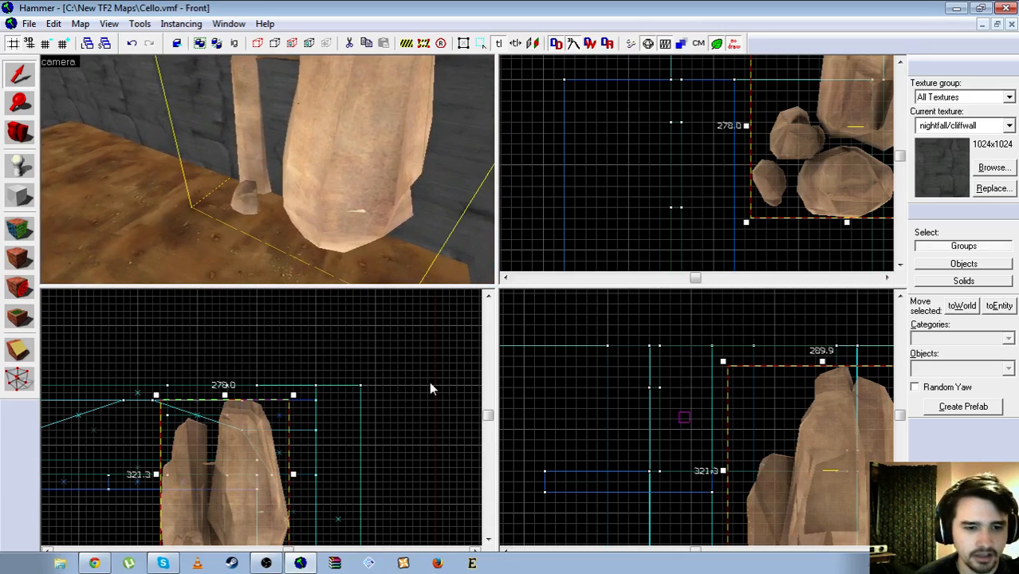
pyautogui.scroll(-1, 782, 315)
pyautogui.scroll(-4, 827, 234)
pyautogui.moveTo(827, 226); pyautogui.dragTo(759, 210, button='middle')
pyautogui.scroll(-2, 759, 211)
pyautogui.scroll(3, 759, 210)
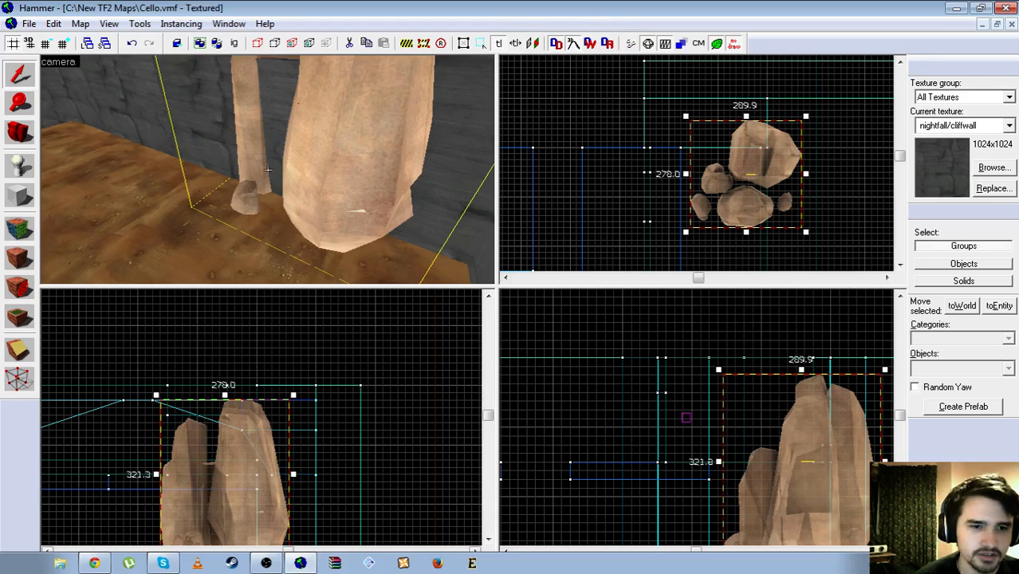
pyautogui.press('w')
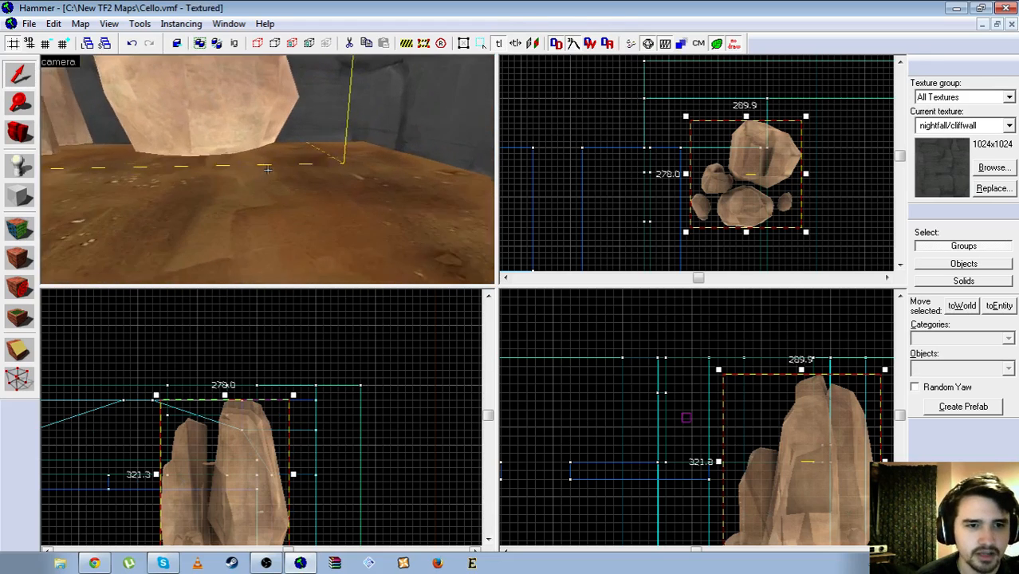
pyautogui.press('w')
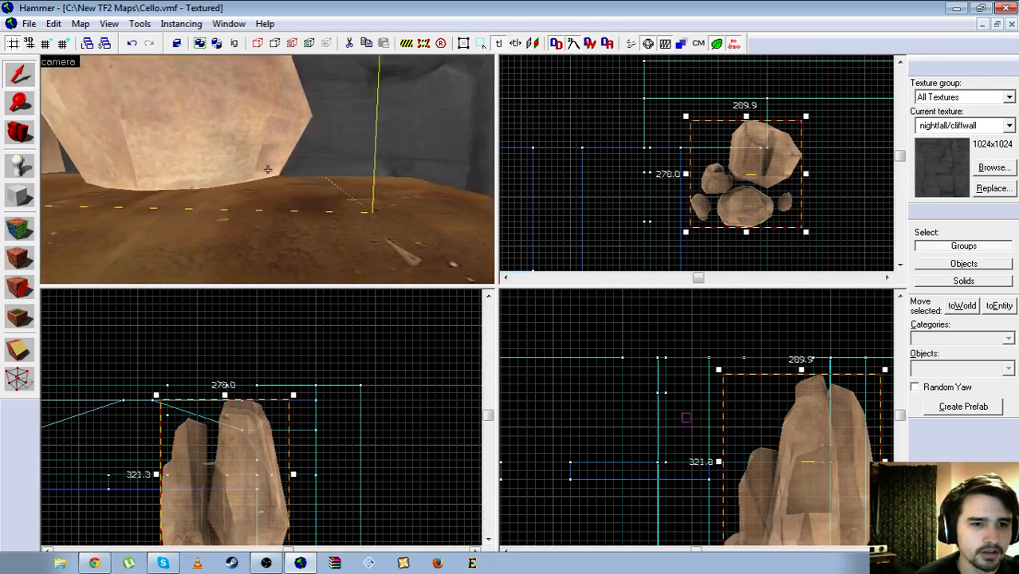
pyautogui.press('w')
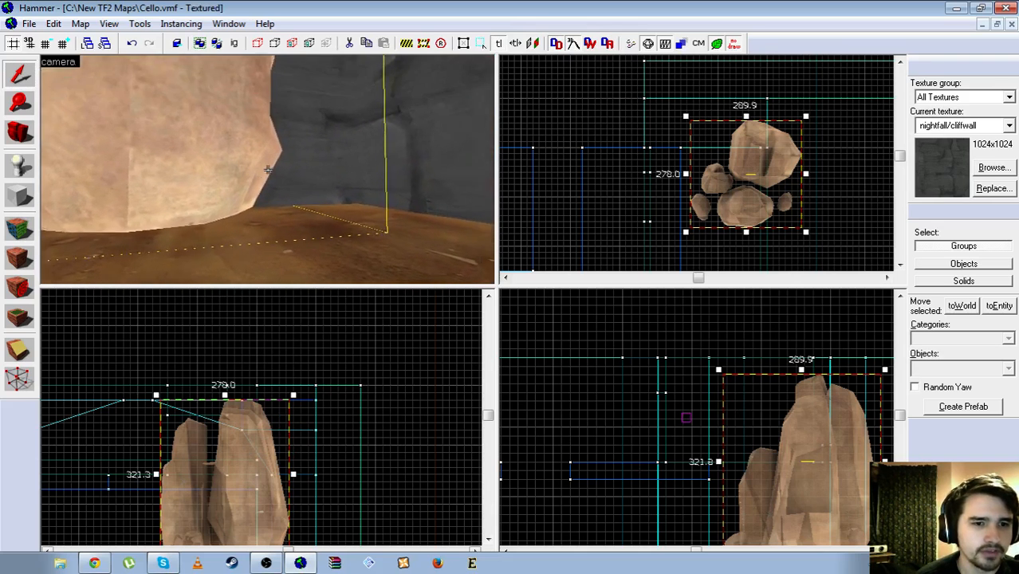
pyautogui.press('w')
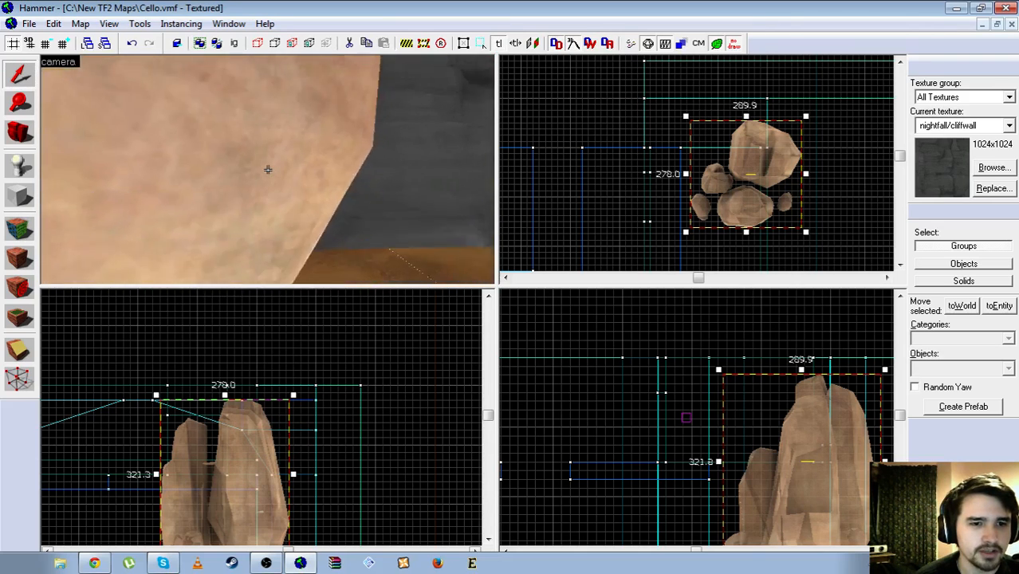
pyautogui.press('s')
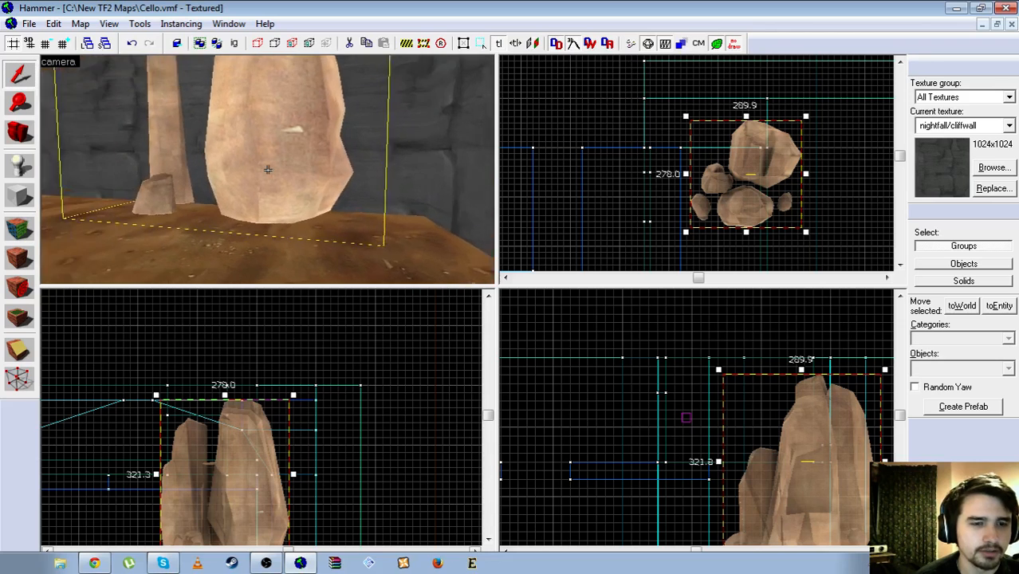
pyautogui.press('w')
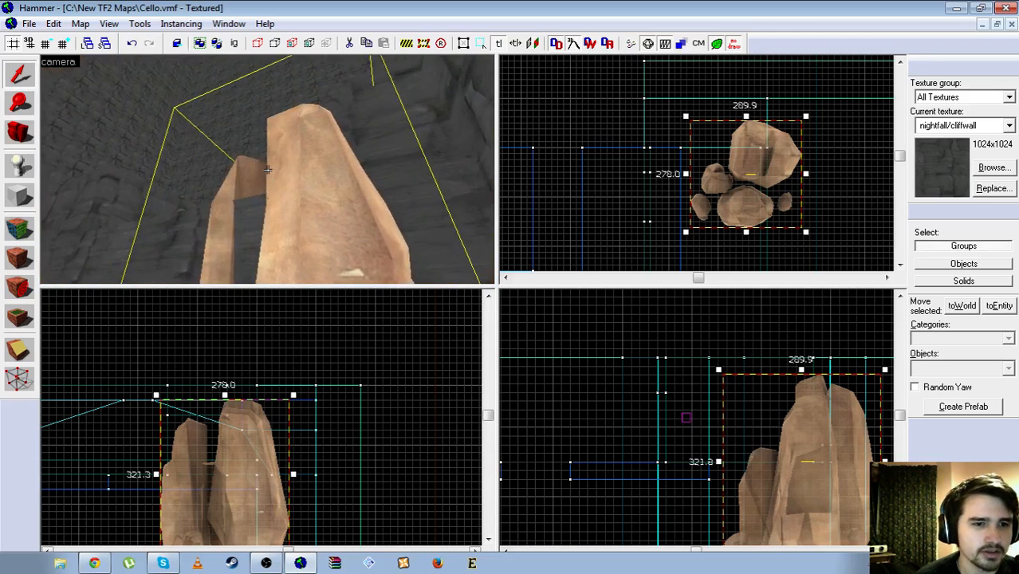
pyautogui.press('s')
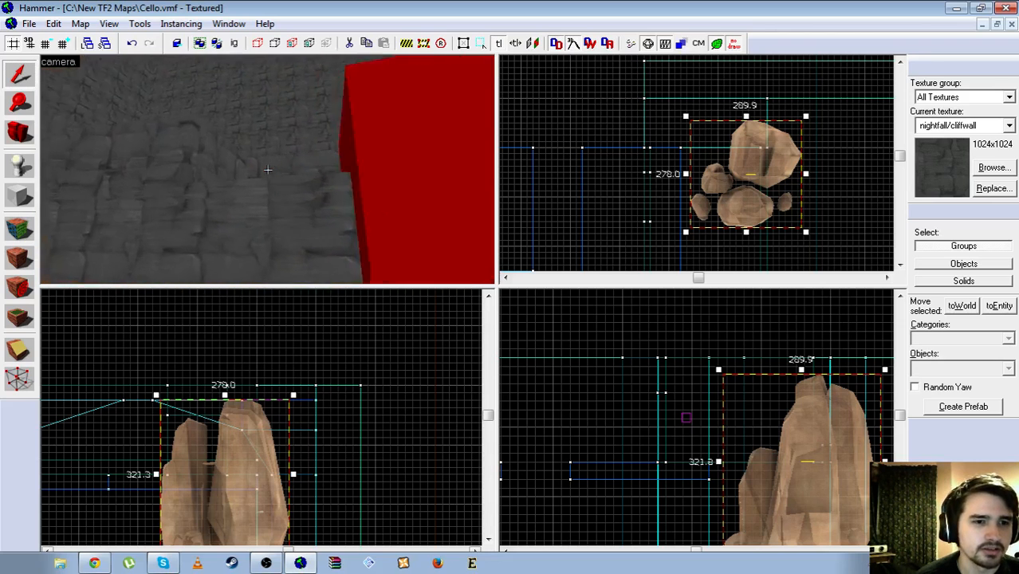
# Move the rock prop down so that the base of its boulders sinks into the brown ground
pyautogui.click(268, 170)
pyautogui.press('s')
pyautogui.press('w')
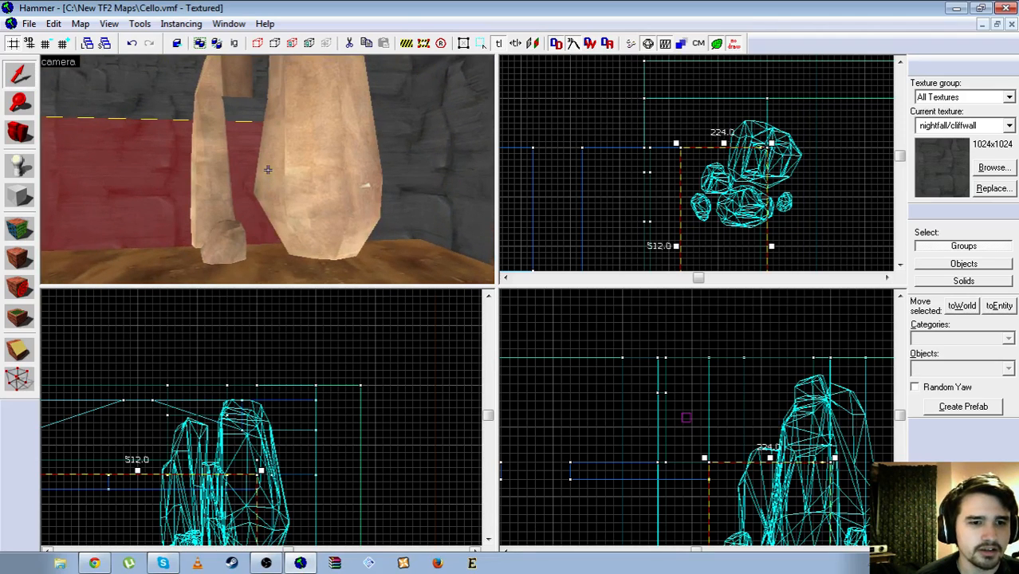
pyautogui.click(337, 187)
pyautogui.scroll(-2, 767, 509)
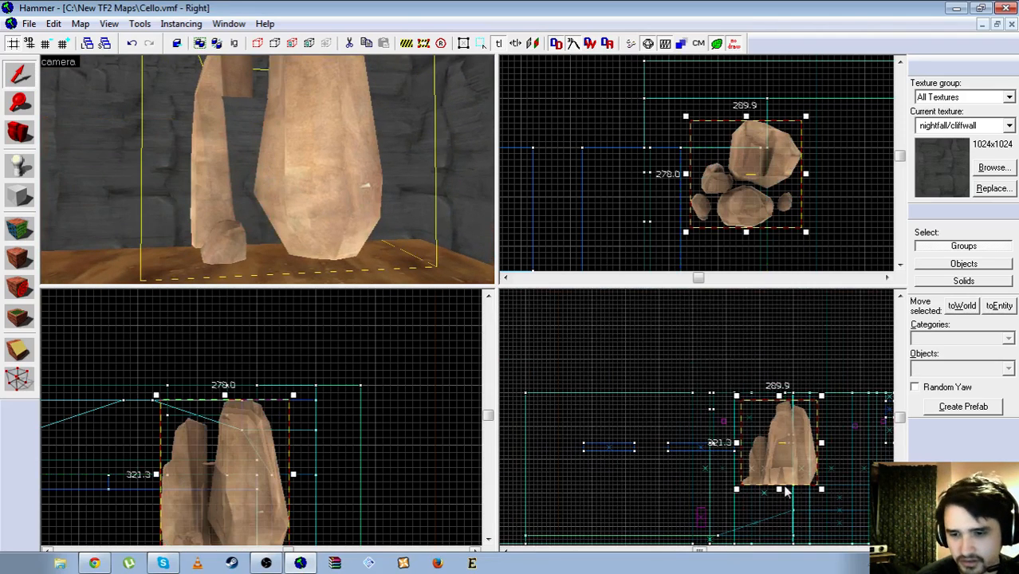
pyautogui.moveTo(782, 449); pyautogui.dragTo(780, 466)
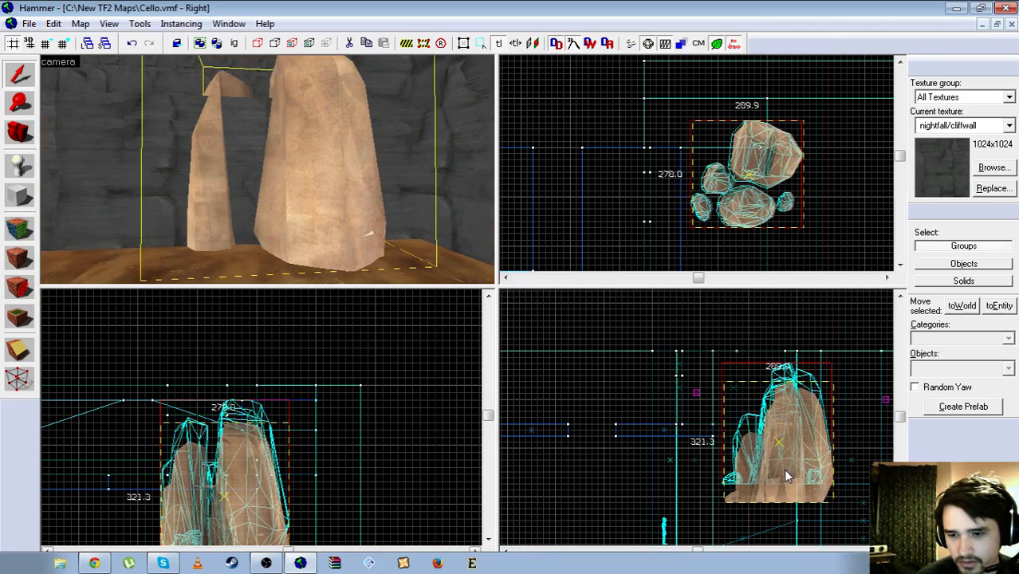
pyautogui.press('z')
pyautogui.press('w')
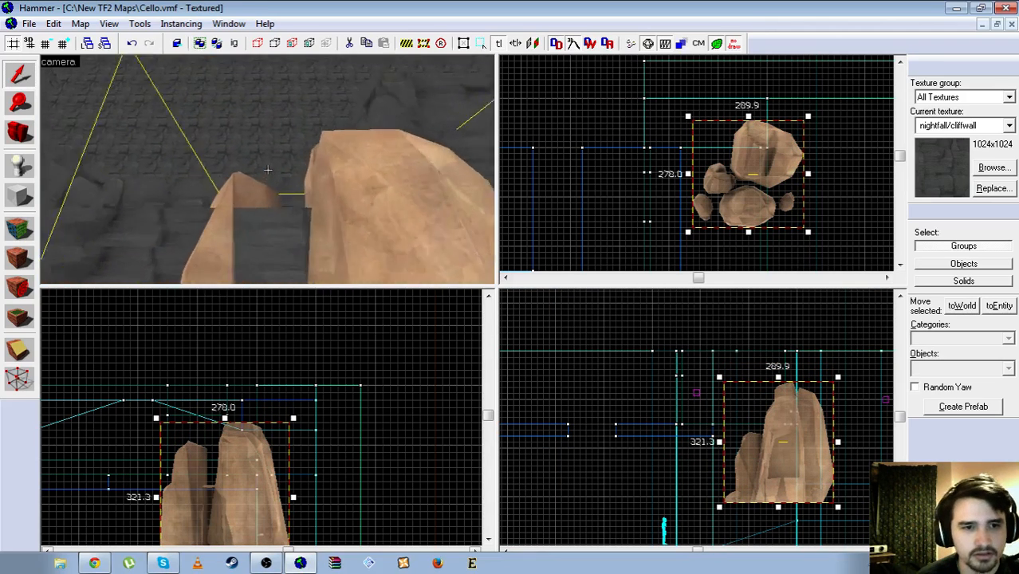
pyautogui.press('w')
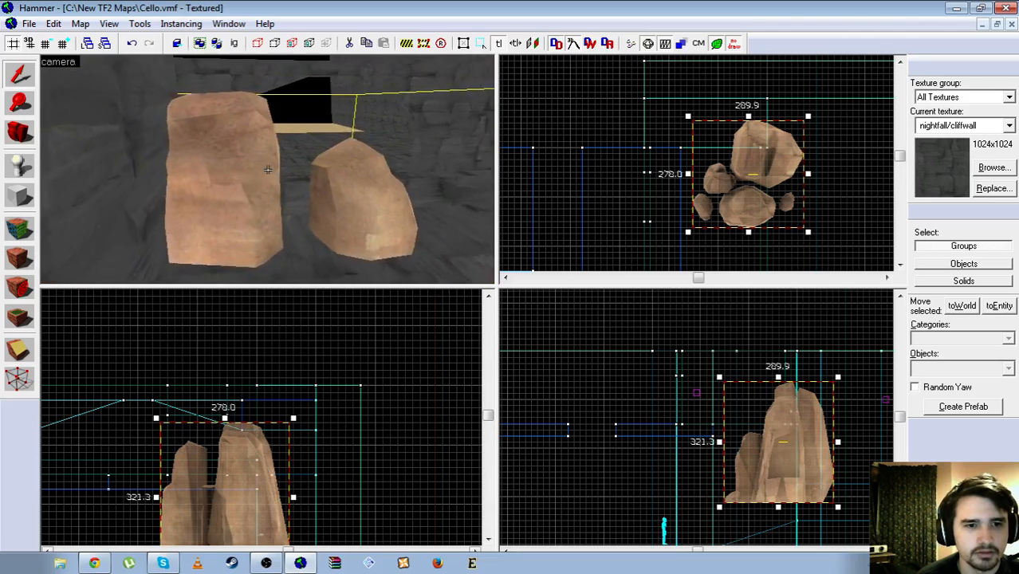
pyautogui.press('w')
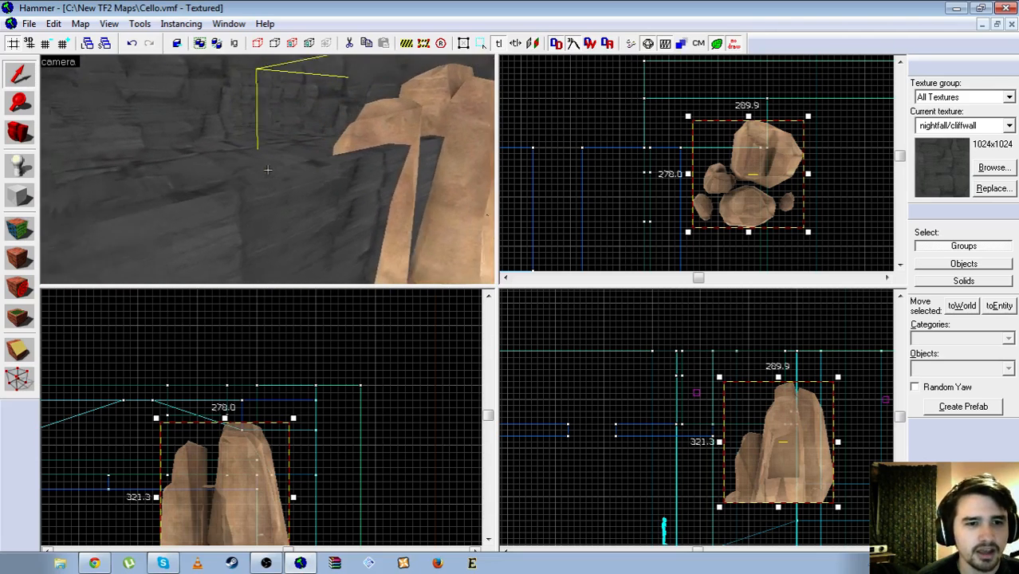
pyautogui.click(268, 170)
pyautogui.press('d')
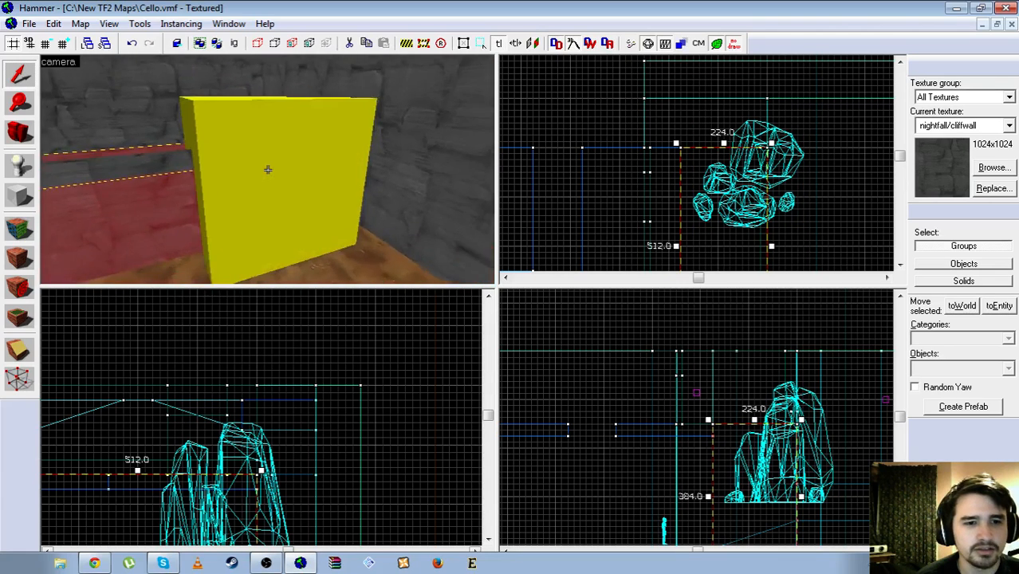
pyautogui.click(268, 170)
pyautogui.press('Delete')
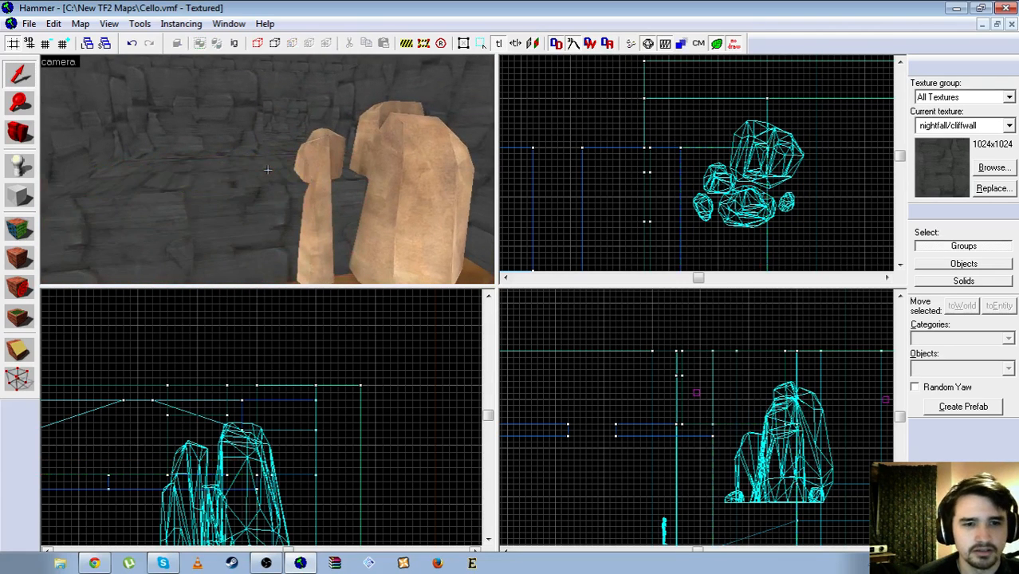
pyautogui.click(268, 170)
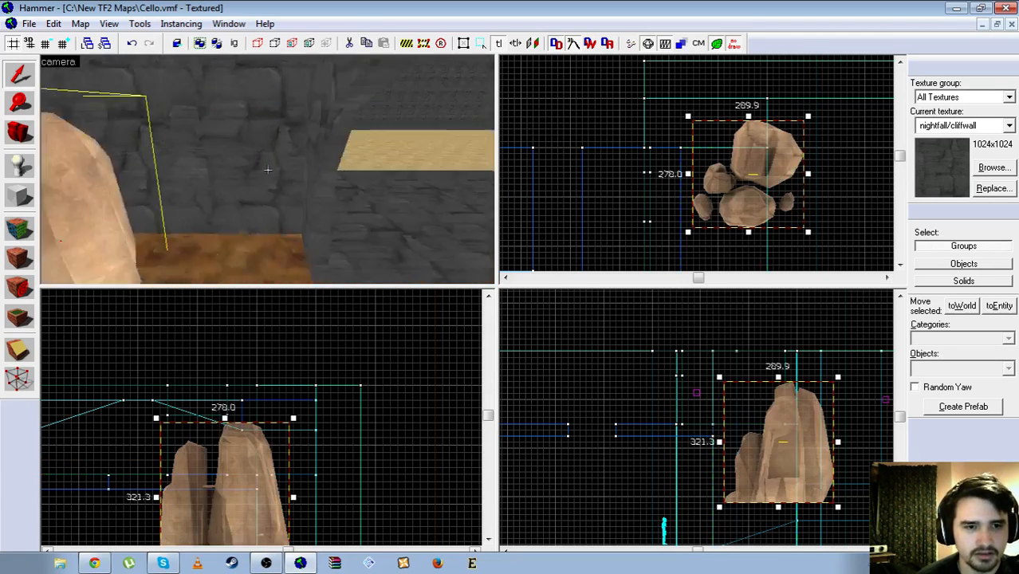
# Rotate the rock prop about 50 degrees counterclockwise in plan, swinging its largest boulder to the upper-left side of the group
pyautogui.scroll(-4, 759, 234)
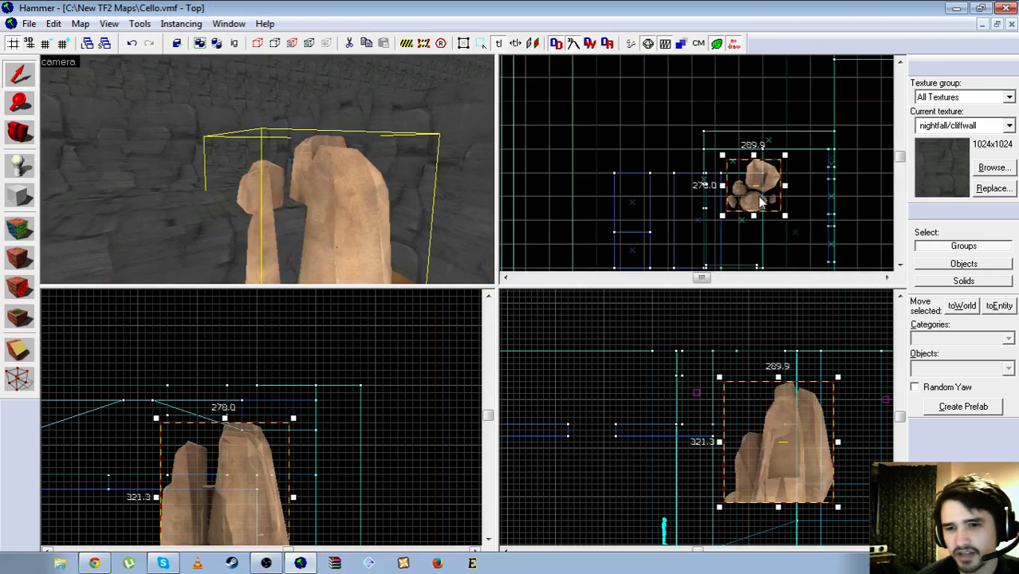
pyautogui.scroll(4, 720, 129)
pyautogui.click(744, 162)
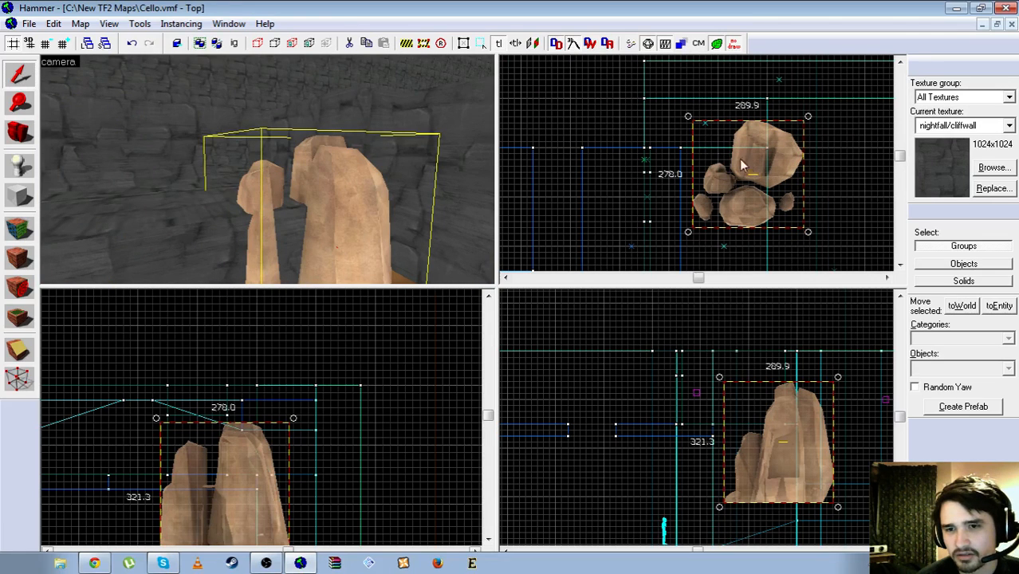
pyautogui.click(433, 149)
pyautogui.click(341, 177)
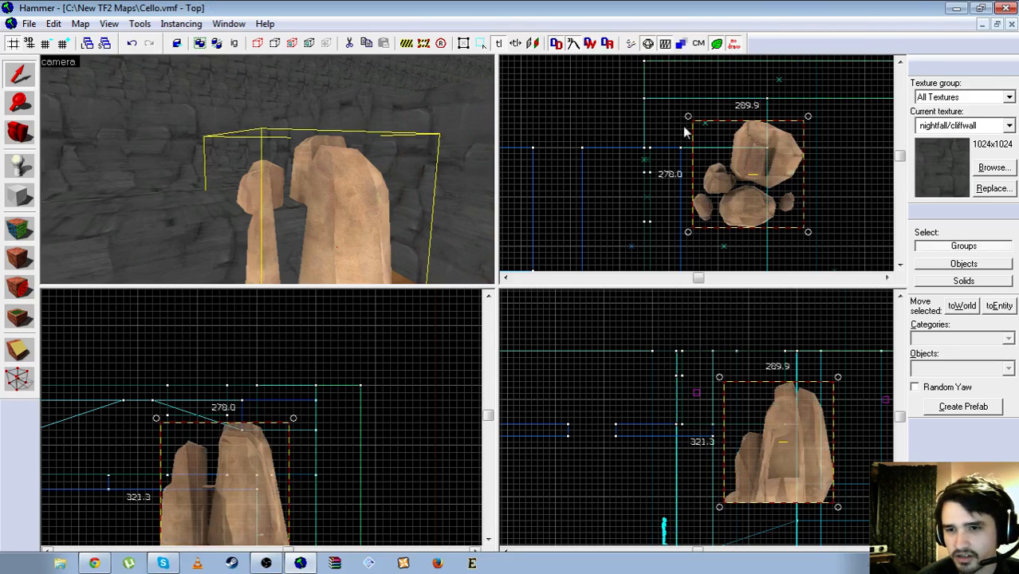
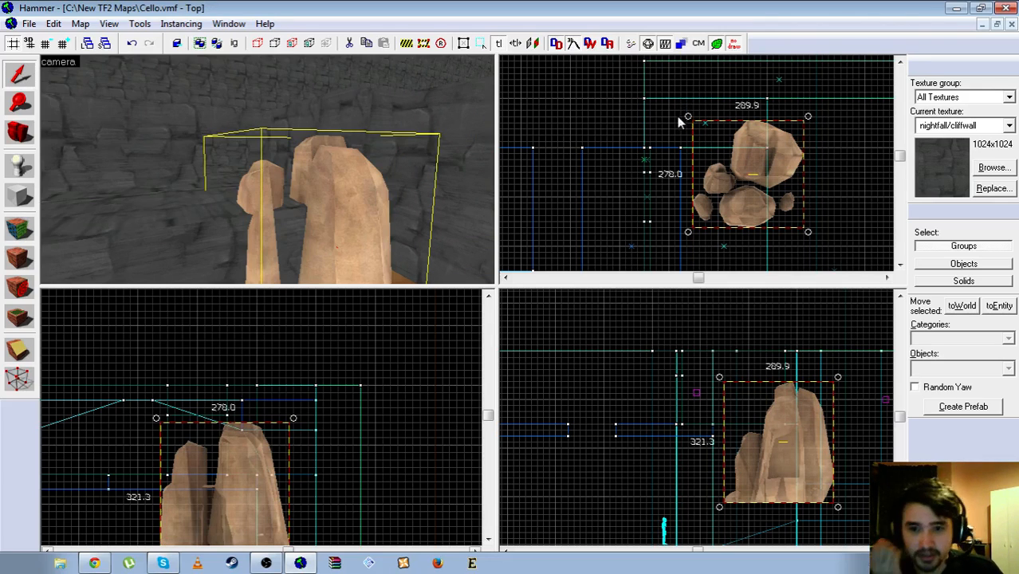
pyautogui.moveTo(689, 121); pyautogui.dragTo(634, 188)
pyautogui.press('z')
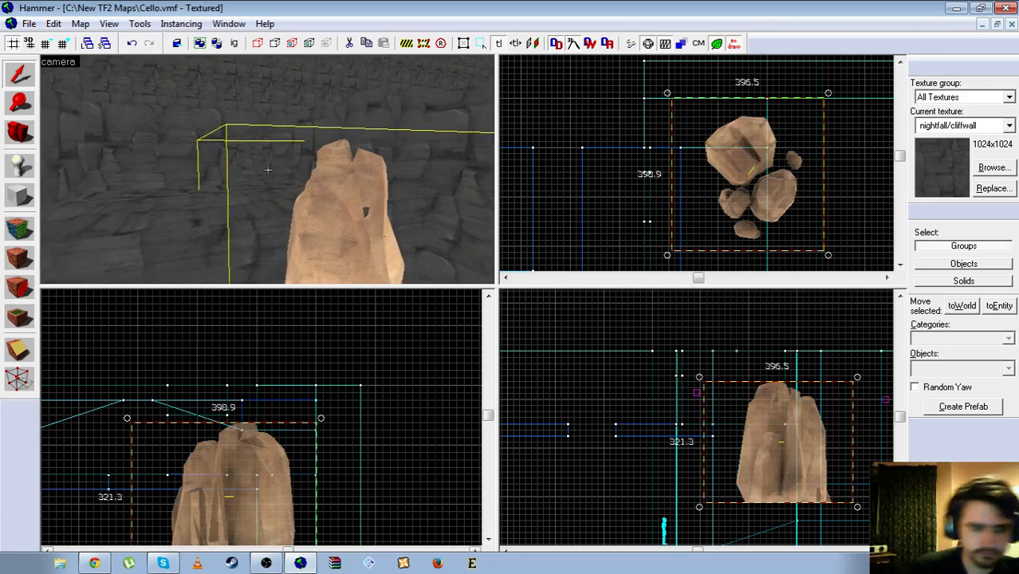
pyautogui.press('s')
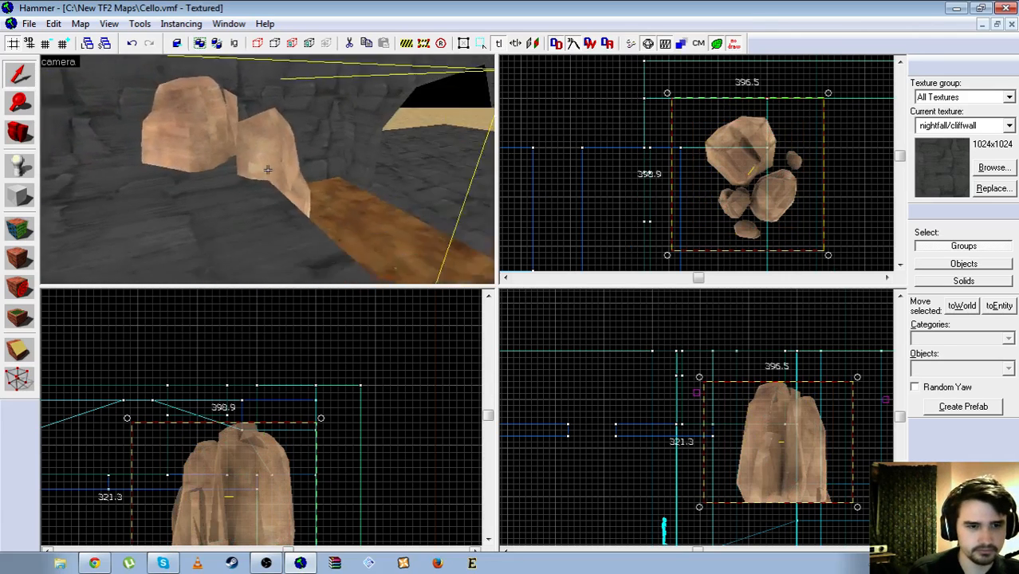
pyautogui.press('z')
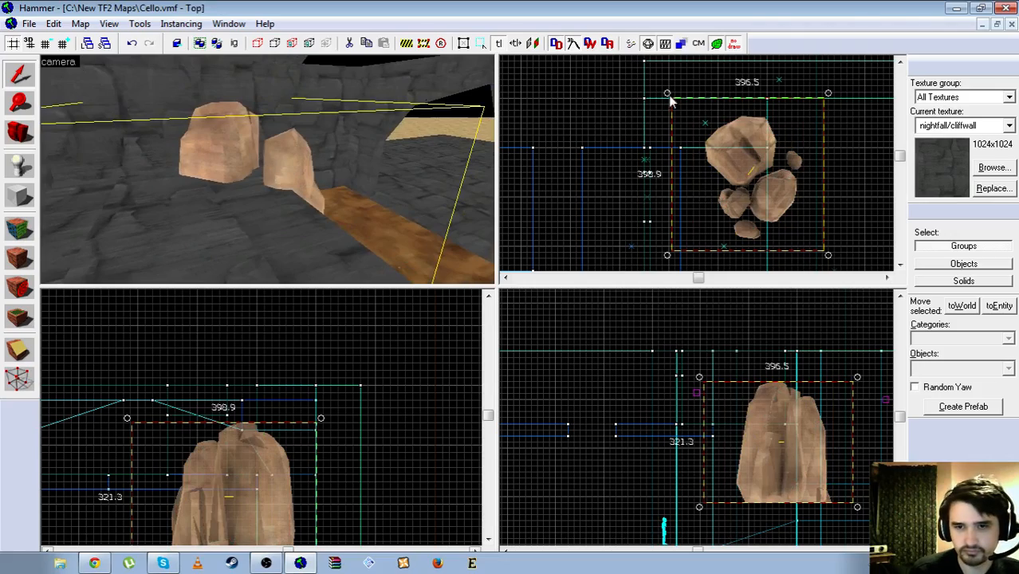
# Rotate the rock prop further counterclockwise in plan until its largest boulder lies on the lower side and the smaller boulders above it
pyautogui.moveTo(670, 101); pyautogui.dragTo(672, 202)
pyautogui.scroll(-6, 672, 195)
pyautogui.scroll(5, 758, 118)
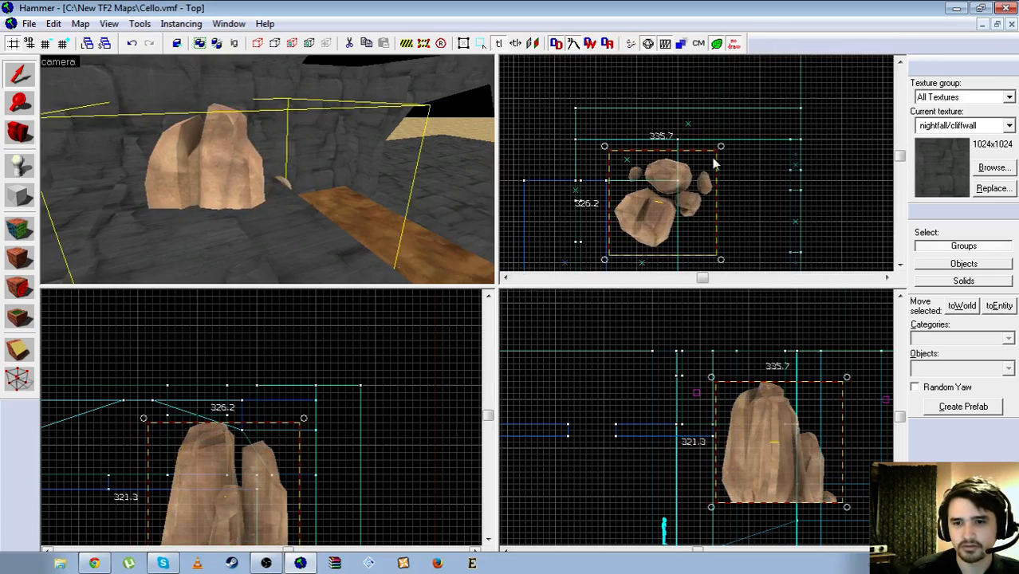
pyautogui.moveTo(722, 151); pyautogui.dragTo(649, 132)
pyautogui.press('z')
pyautogui.press('w')
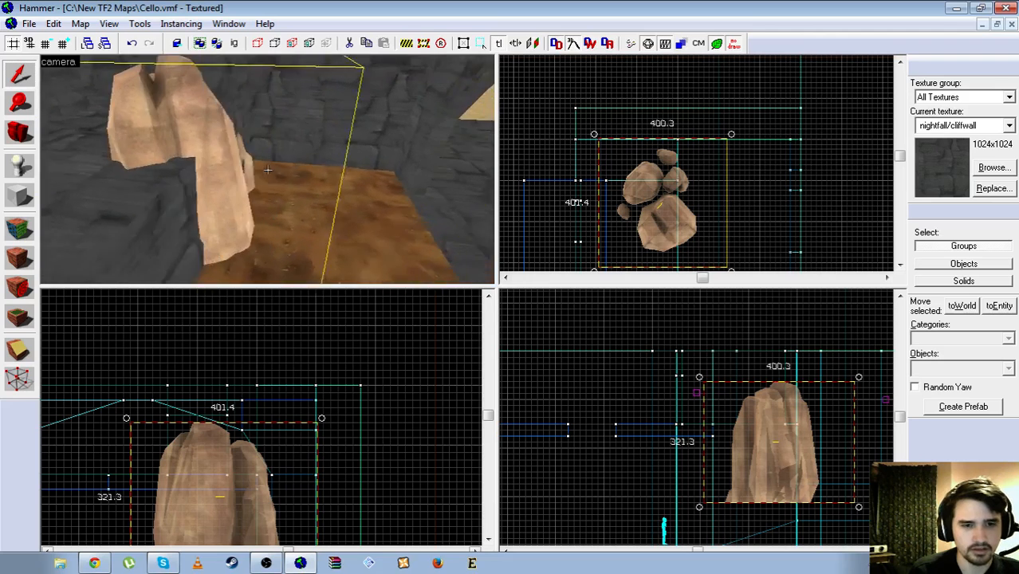
pyautogui.press('w')
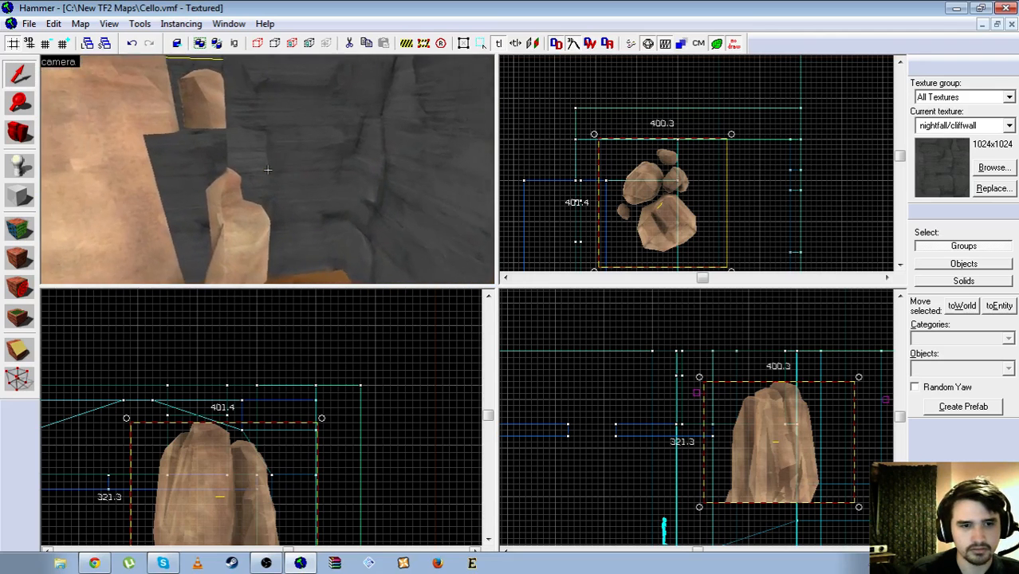
pyautogui.press('w')
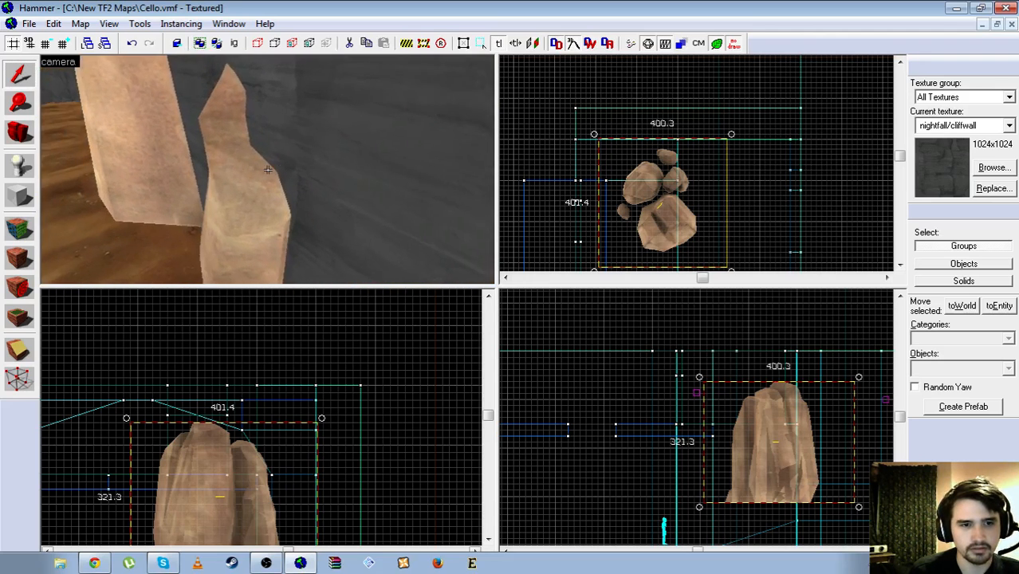
# Turn the rock prop slightly clockwise to refine its orientation, and check the boulders protruding through the stone platform
pyautogui.press('z')
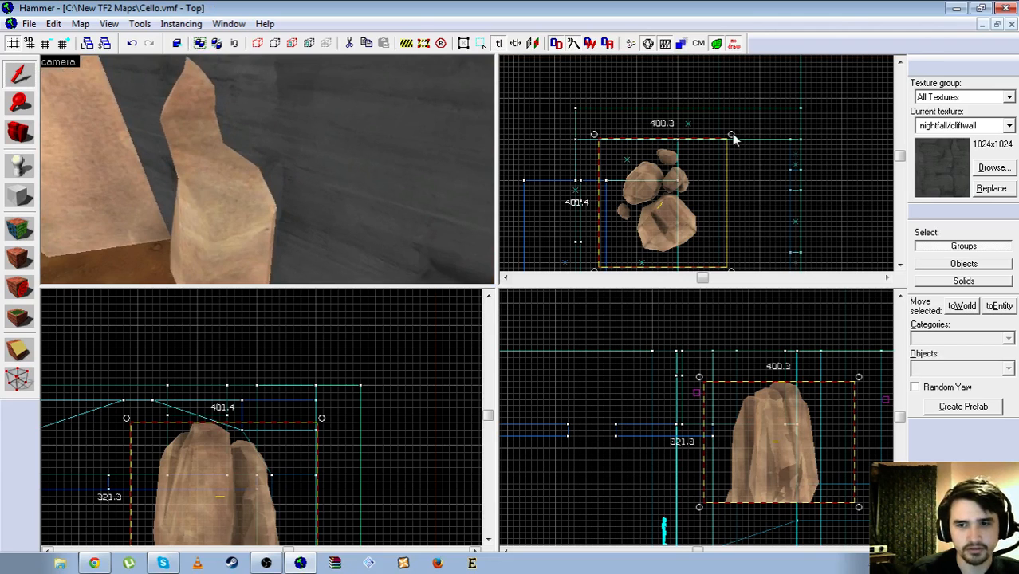
pyautogui.moveTo(732, 135); pyautogui.dragTo(743, 137)
pyautogui.press('z')
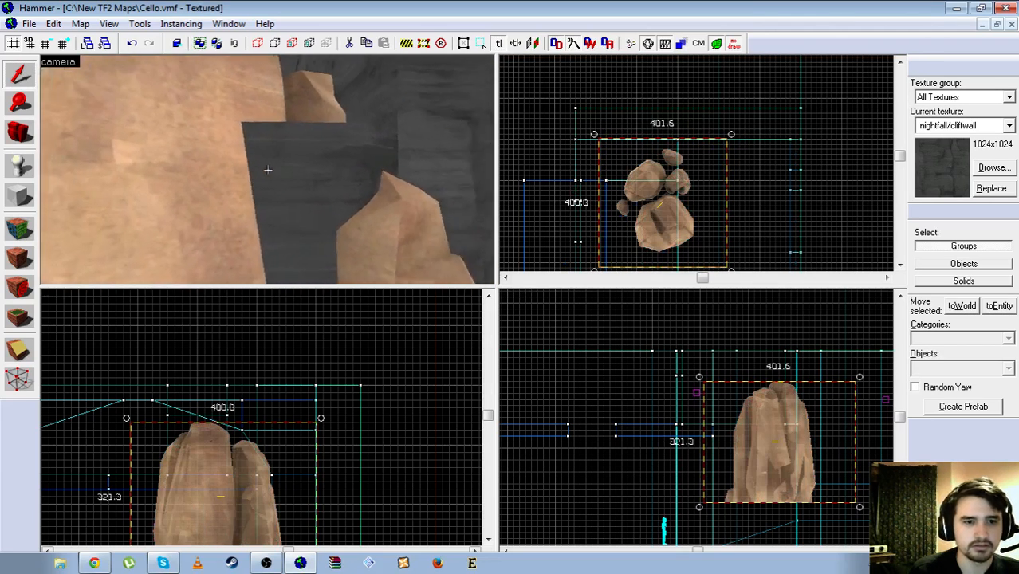
pyautogui.press('w')
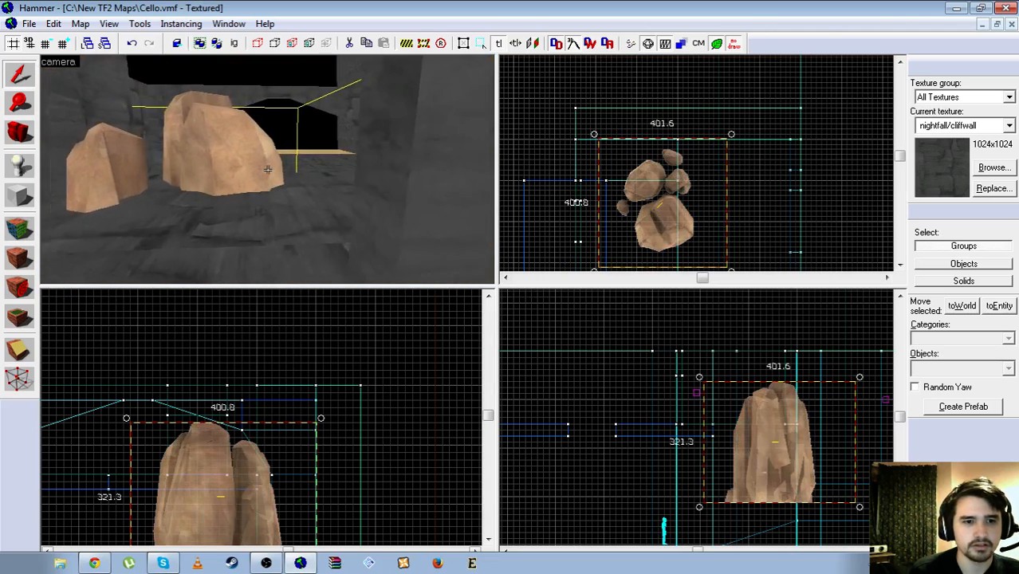
pyautogui.press('a')
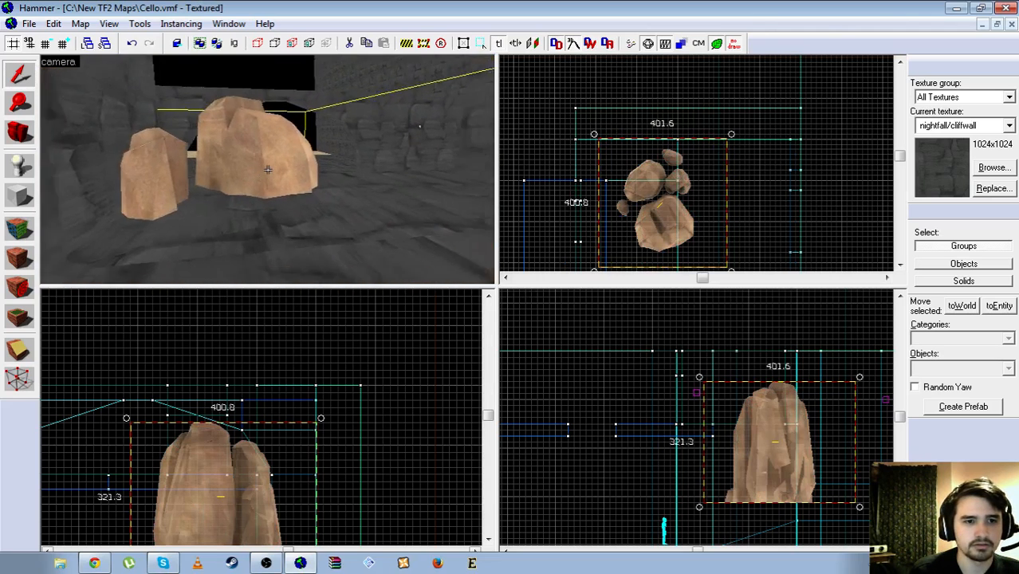
pyautogui.press('s')
pyautogui.press('w')
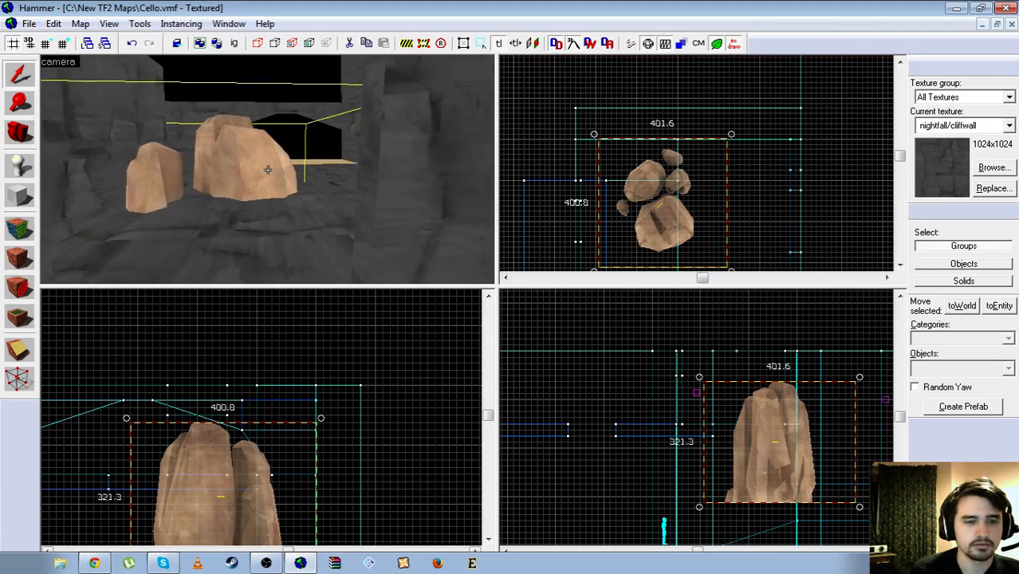
# Select the two adjoining ledge slabs by the stone wall and move them together until they butt against the neighbouring platform slab
pyautogui.press('w')
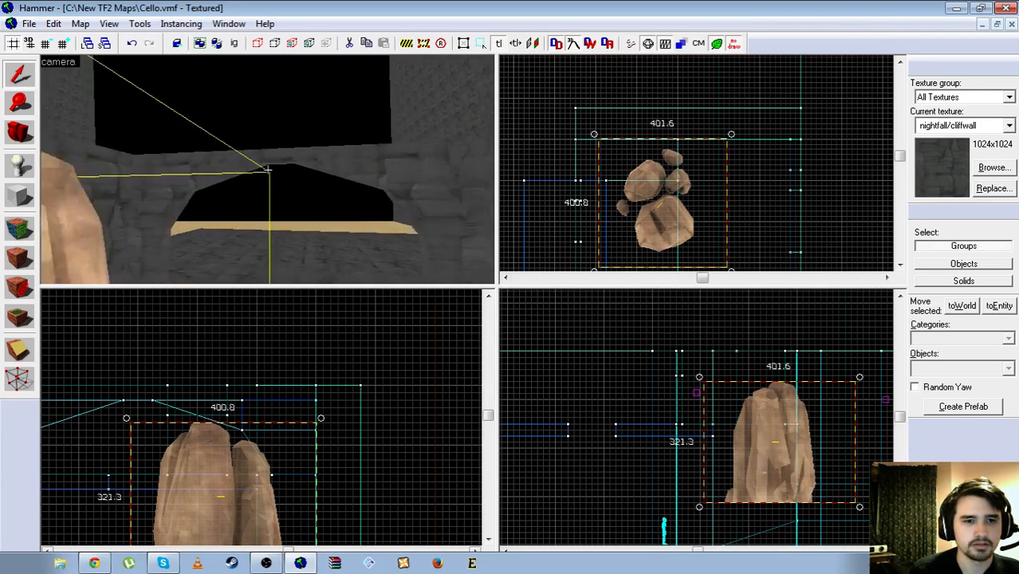
pyautogui.press('w')
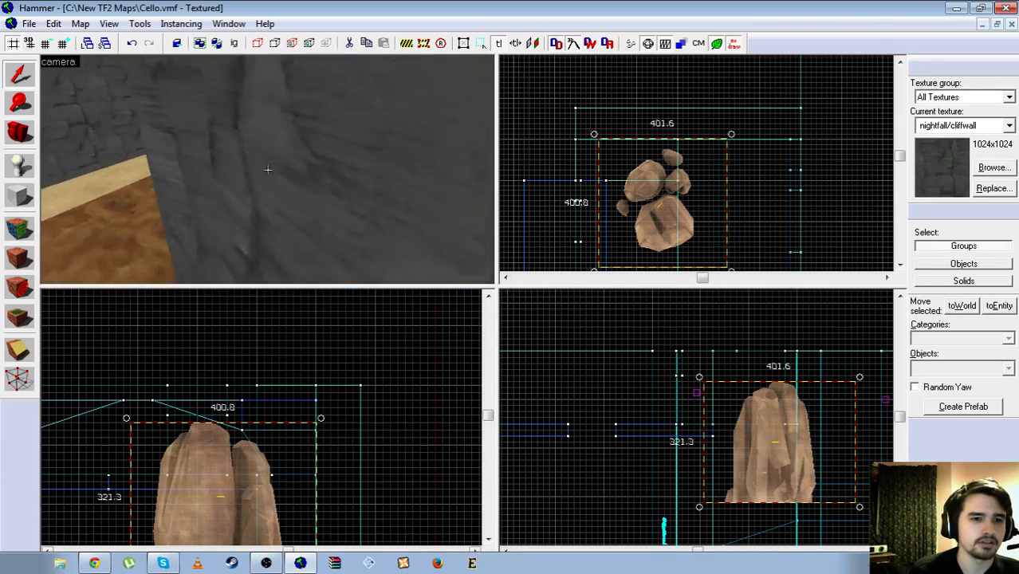
pyautogui.press('s')
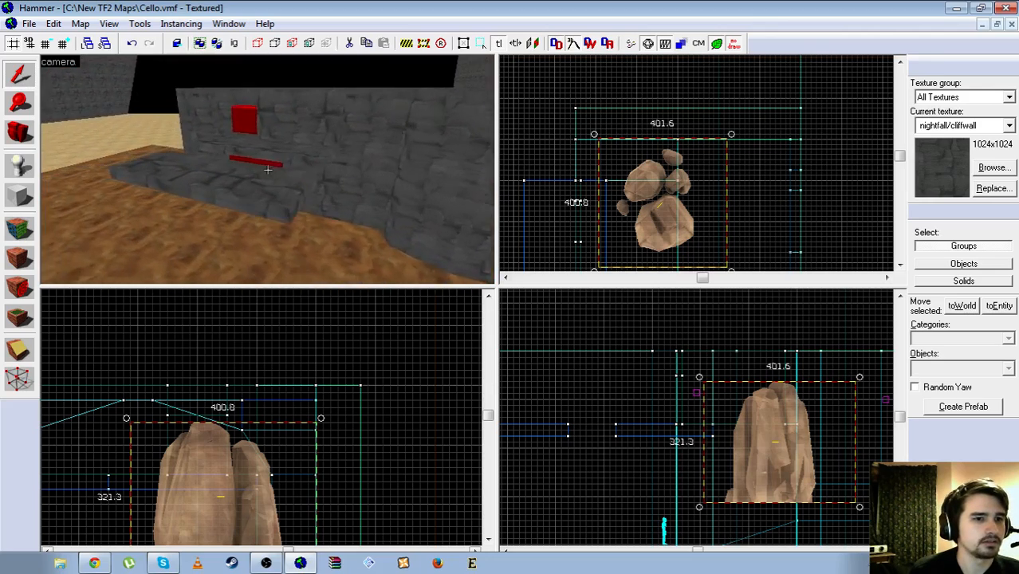
pyautogui.press('w')
pyautogui.click(268, 169)
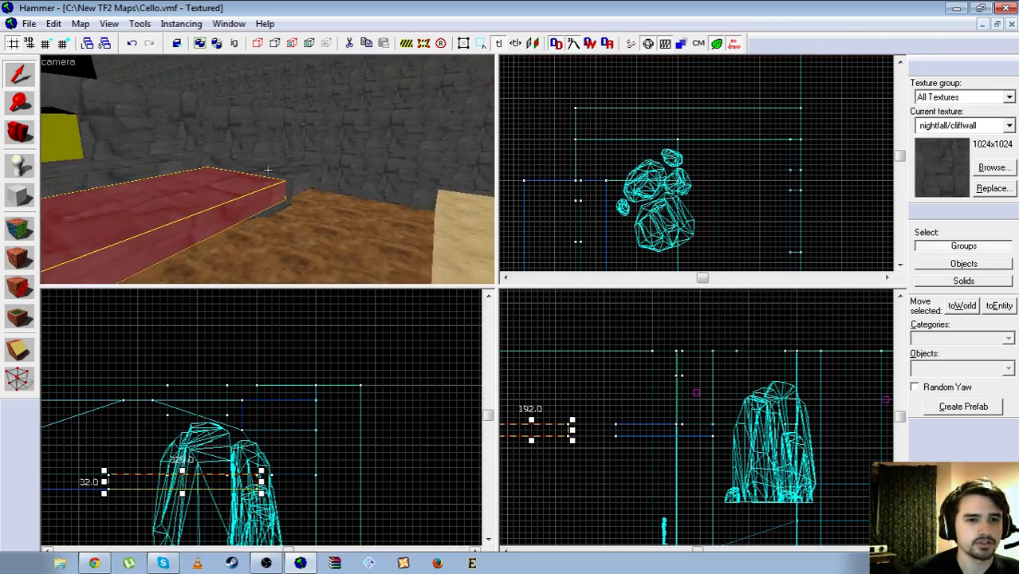
pyautogui.keyDown('ctrl'); pyautogui.click(268, 169); pyautogui.keyUp('ctrl')
pyautogui.scroll(-6, 662, 218)
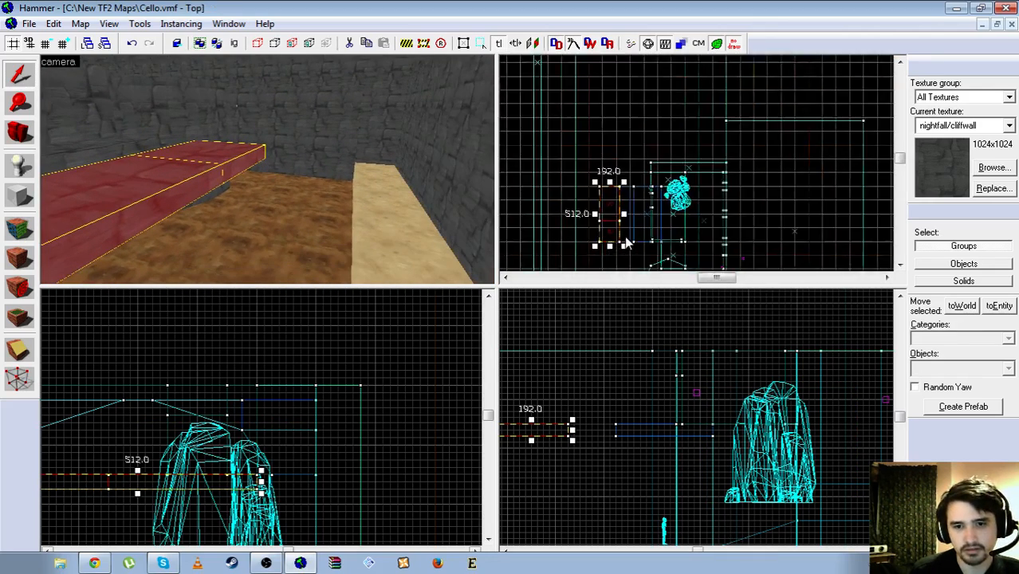
pyautogui.scroll(5, 606, 222)
pyautogui.moveTo(615, 200); pyautogui.dragTo(640, 193)
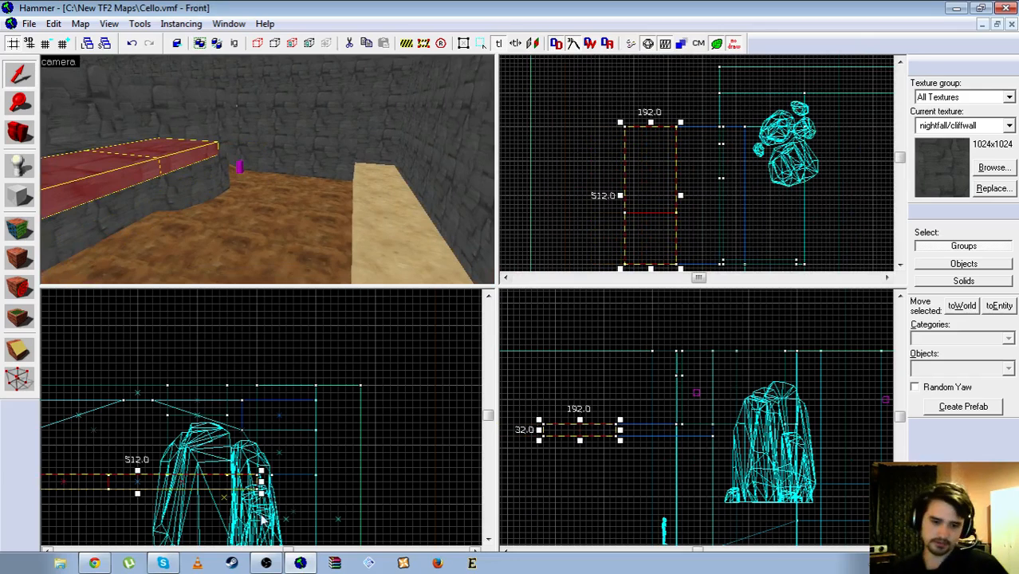
pyautogui.click(265, 563)
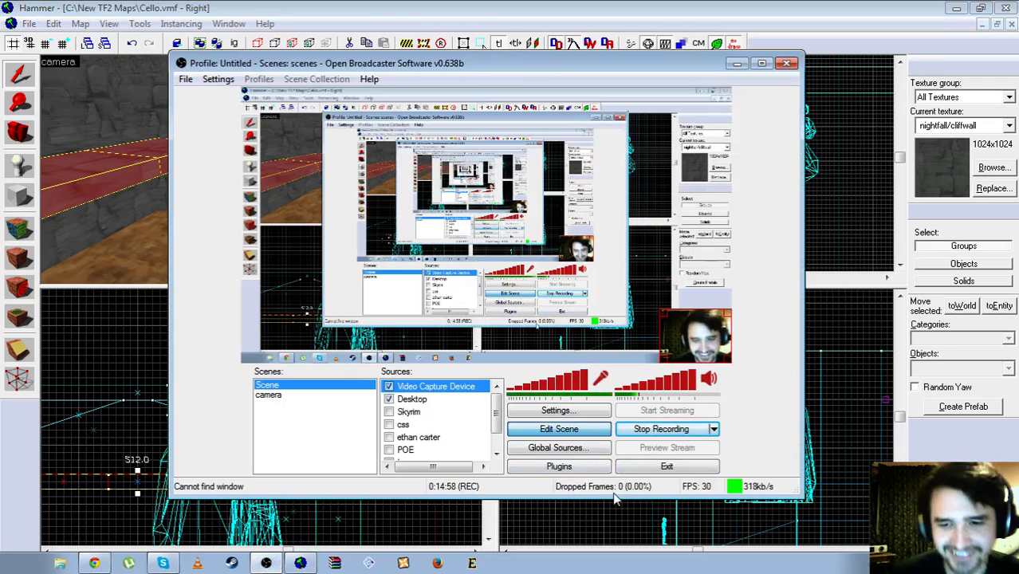
pyautogui.click(764, 7)
# Slope the 320-unit ledge slab into a ramp by lowering its outer end vertices, making it 336 units long and 128 high overall
pyautogui.press('z')
pyautogui.press('w')
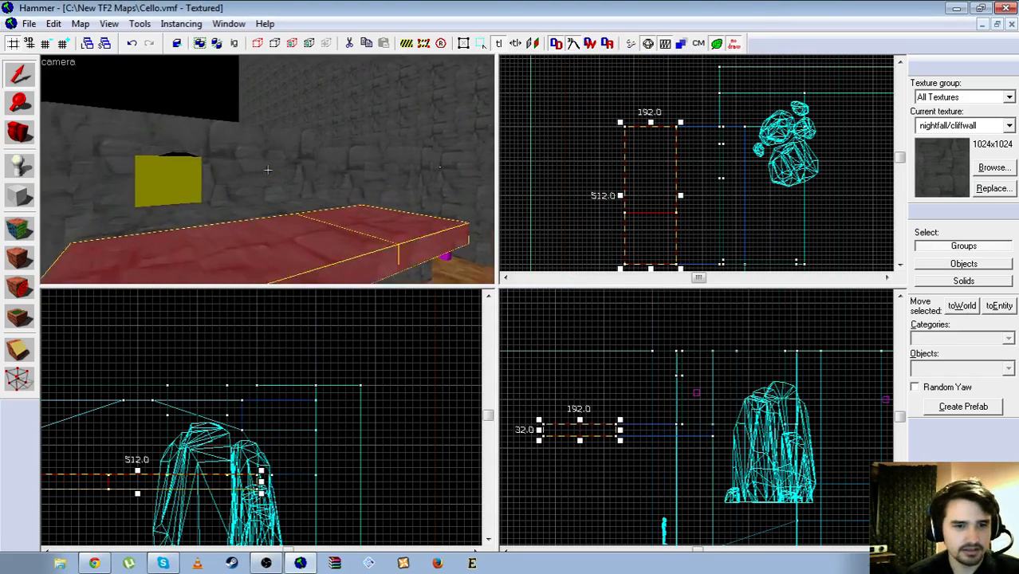
pyautogui.press('s')
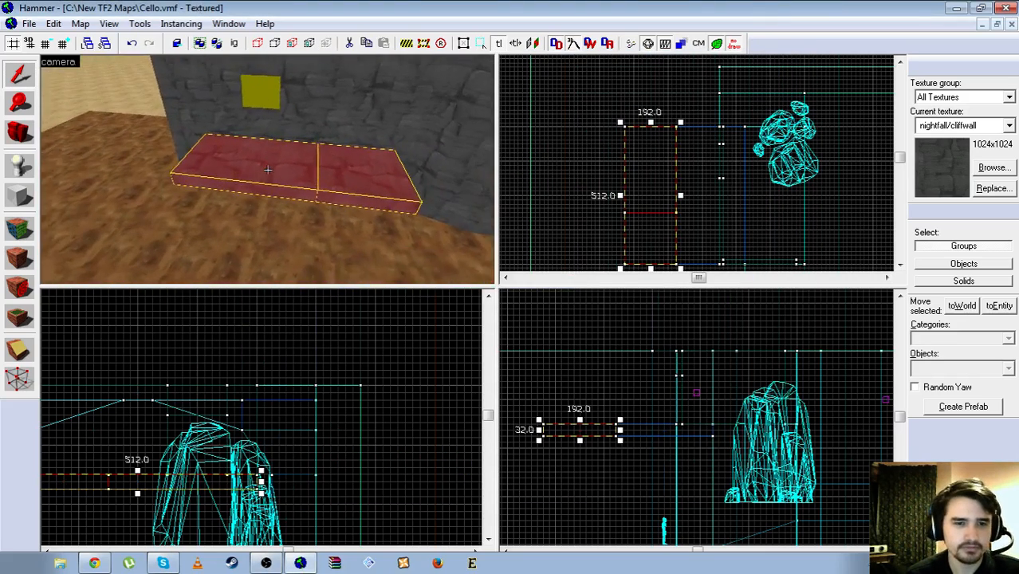
pyautogui.click(268, 170)
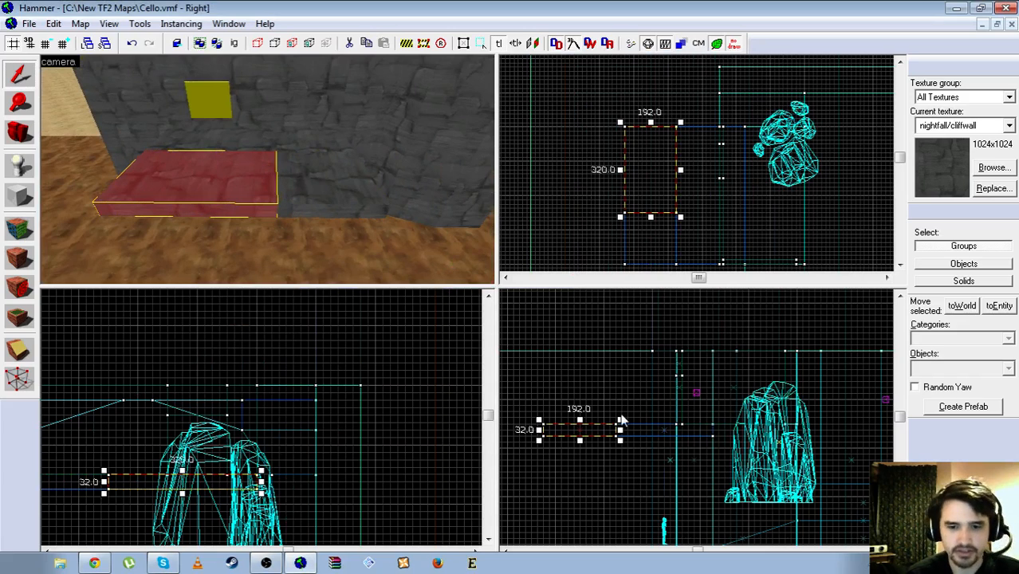
pyautogui.scroll(-4, 200, 418)
pyautogui.scroll(4, 152, 474)
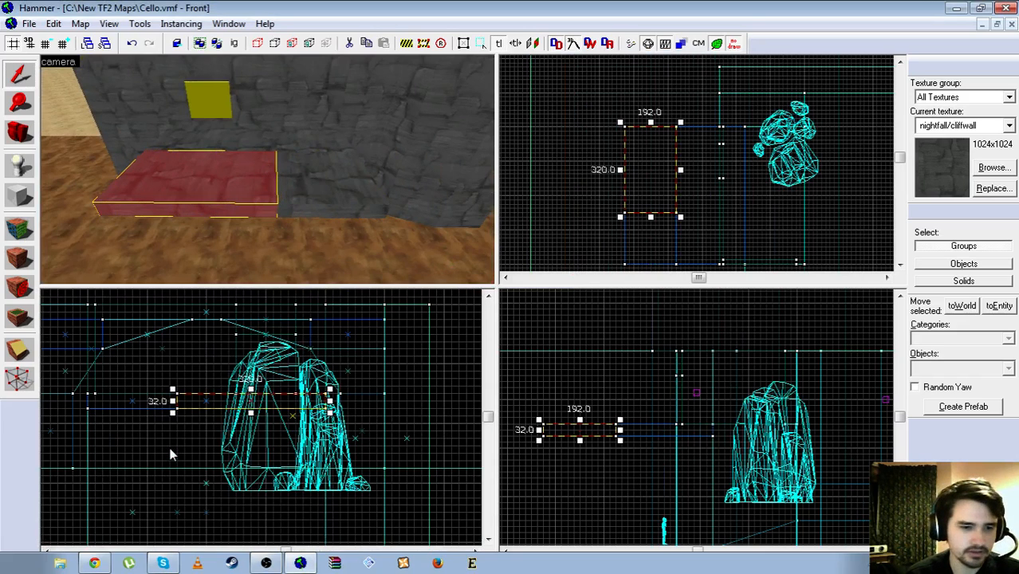
pyautogui.click(12, 382)
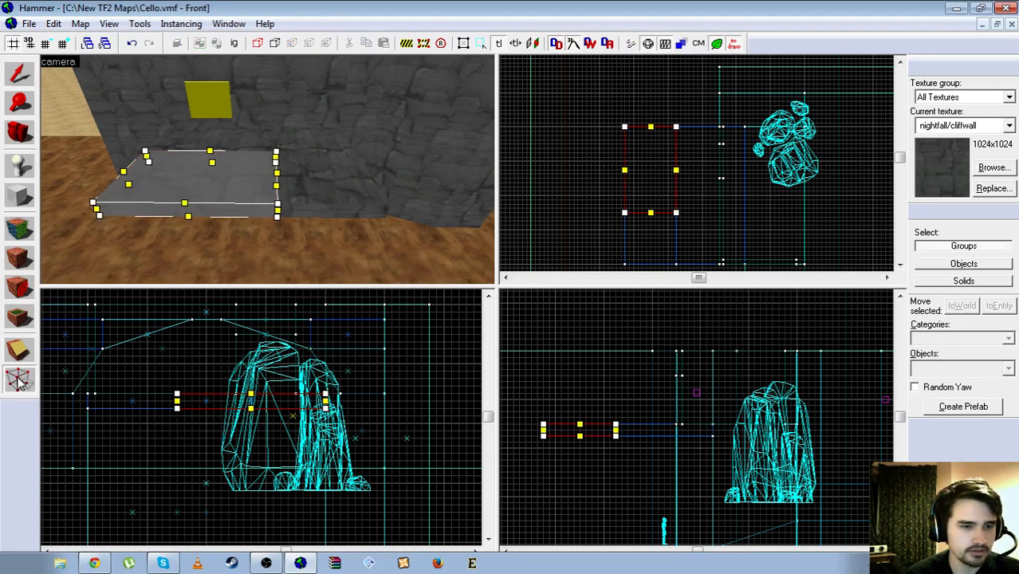
pyautogui.click(19, 382)
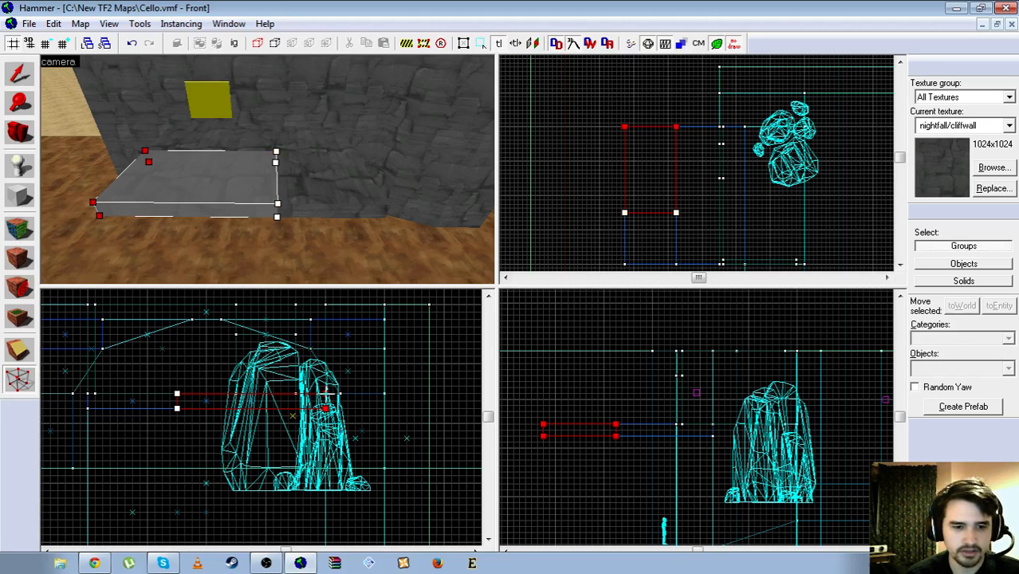
pyautogui.moveTo(327, 391); pyautogui.dragTo(332, 444)
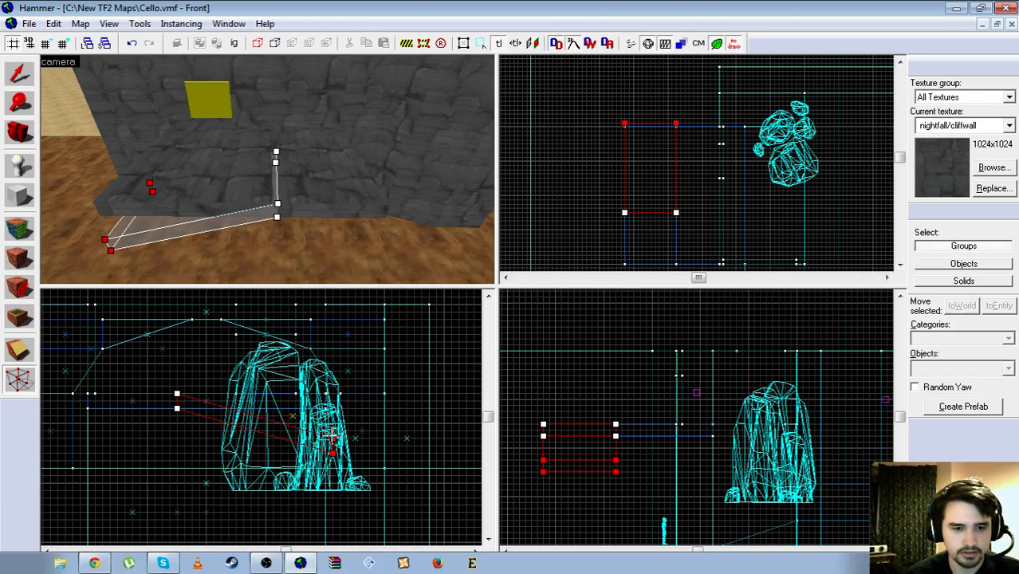
pyautogui.click(17, 71)
# Examine the sloped slab from several sides and from above, checking how it meets the wall and the platform
pyautogui.press('z')
pyautogui.press('a')
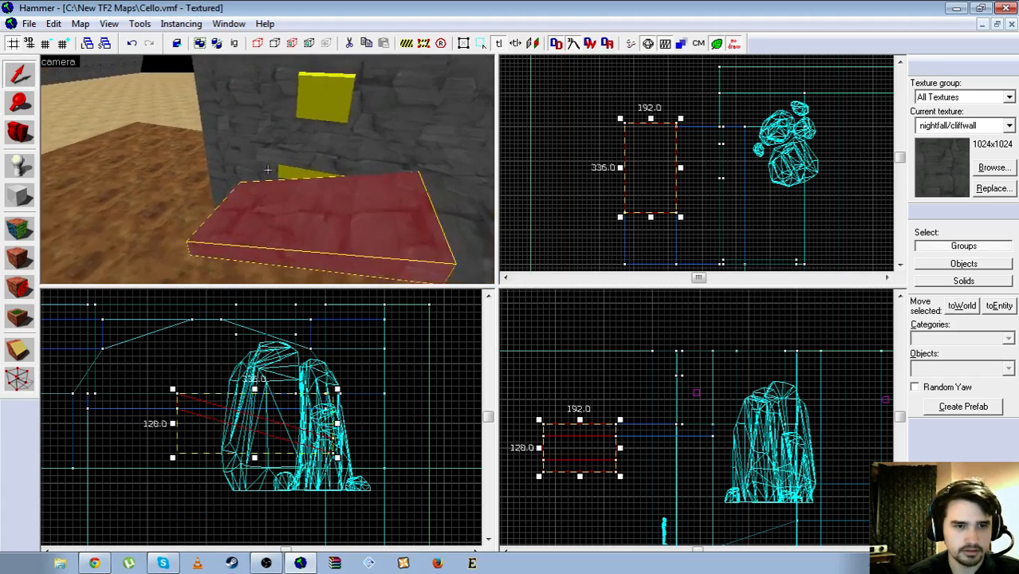
pyautogui.press('d')
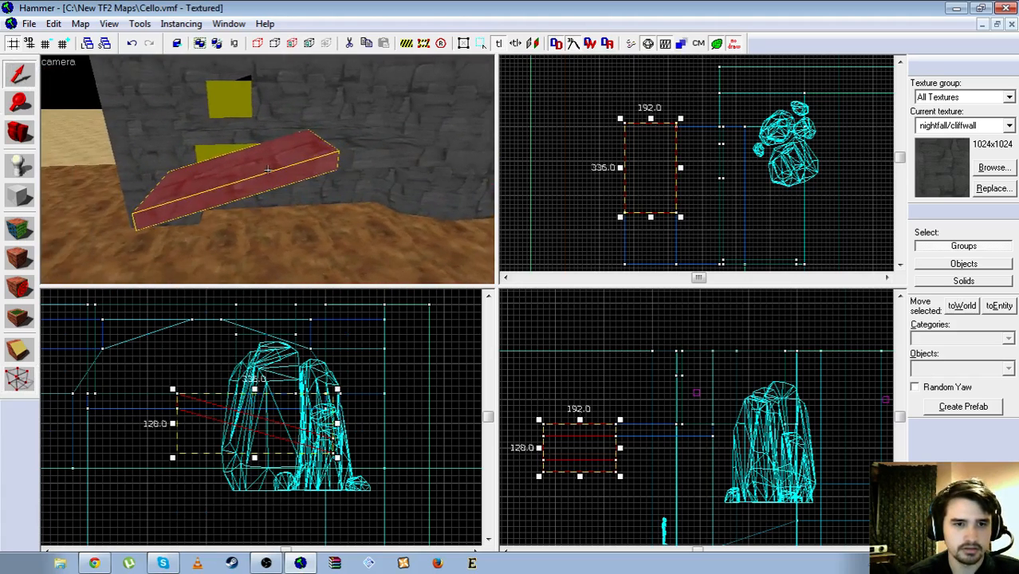
pyautogui.press('a')
pyautogui.press('a')
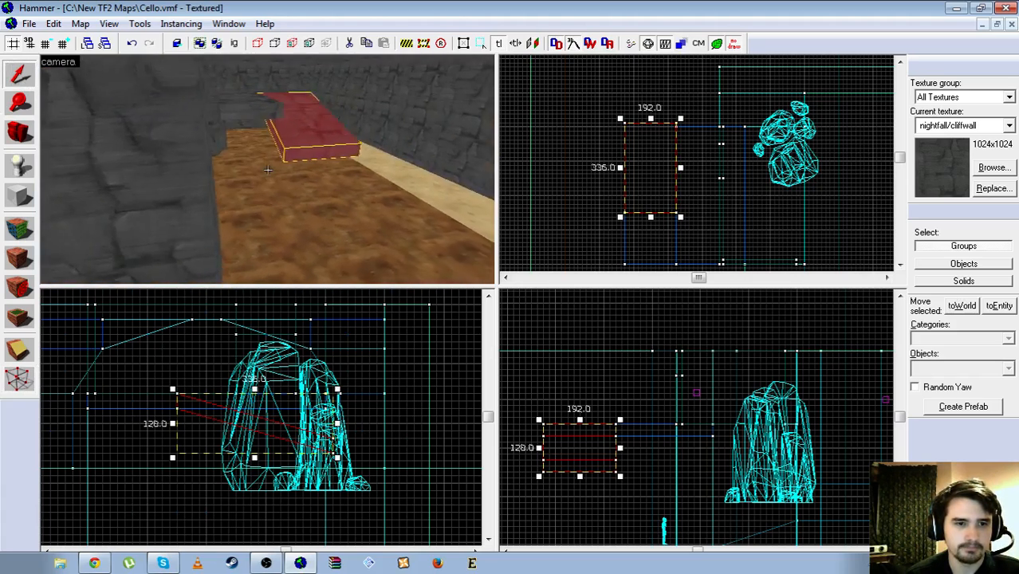
pyautogui.press('w')
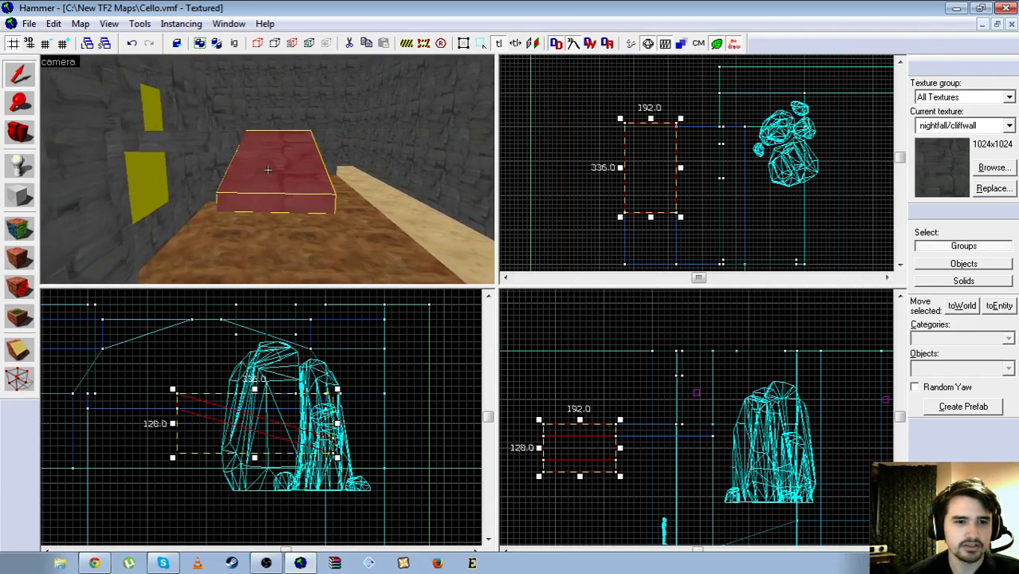
pyautogui.press('s')
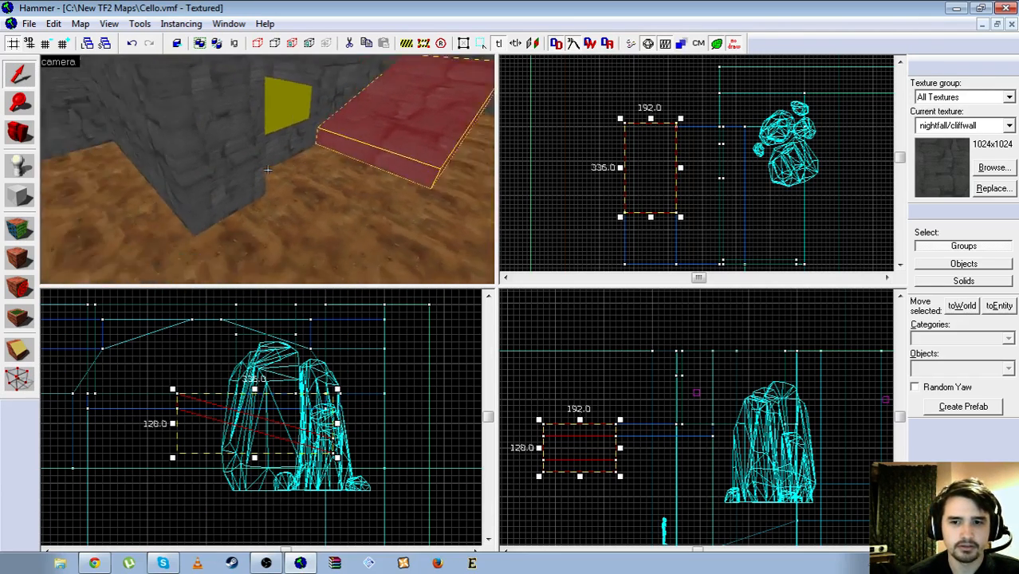
pyautogui.press('s')
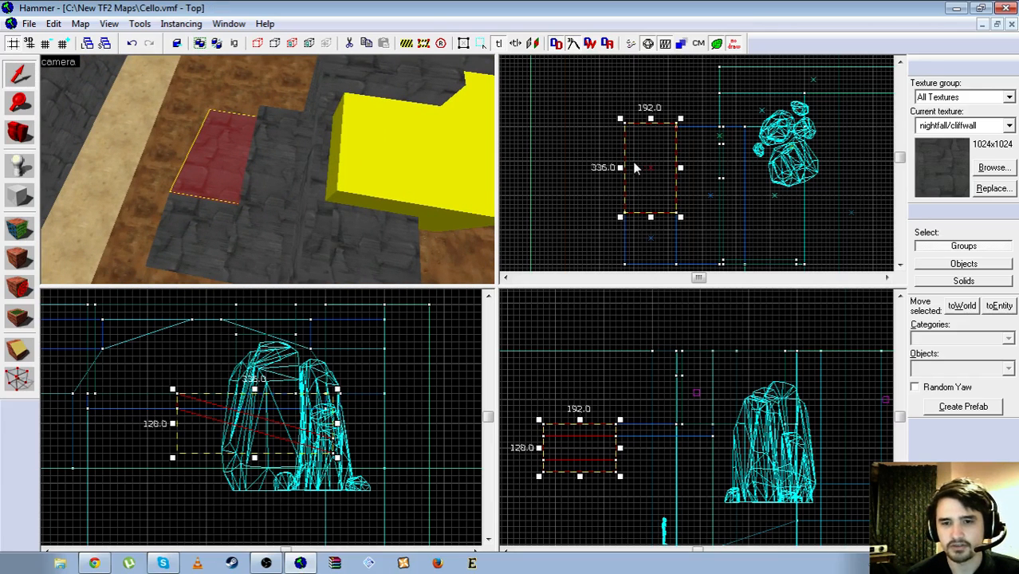
# Move the ramp and the adjoining 192 × 192 slab slightly away from the long platform slab, keeping them aligned with each other
pyautogui.moveTo(635, 167); pyautogui.dragTo(676, 167)
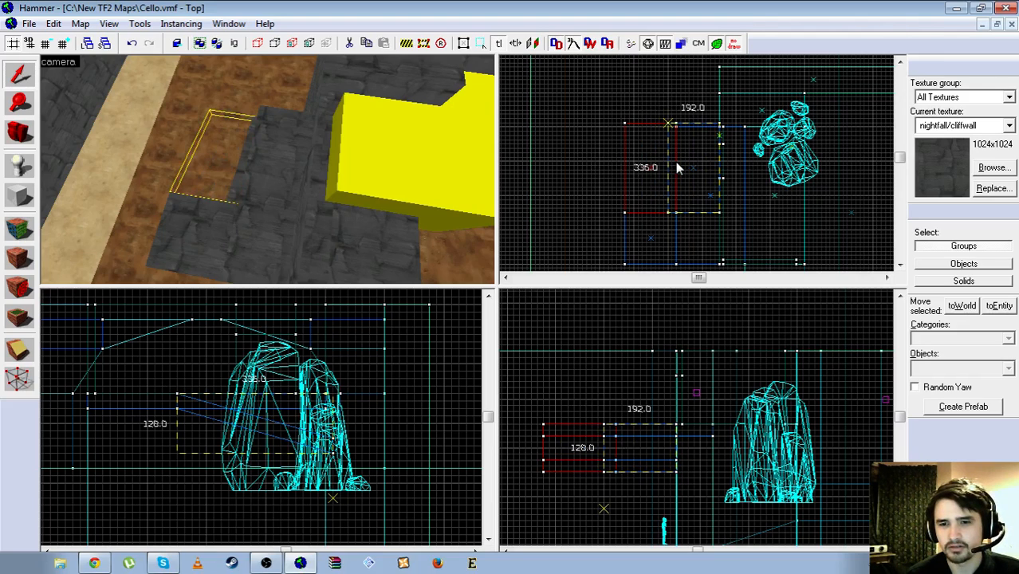
pyautogui.moveTo(676, 167); pyautogui.dragTo(617, 167)
pyautogui.click(183, 229)
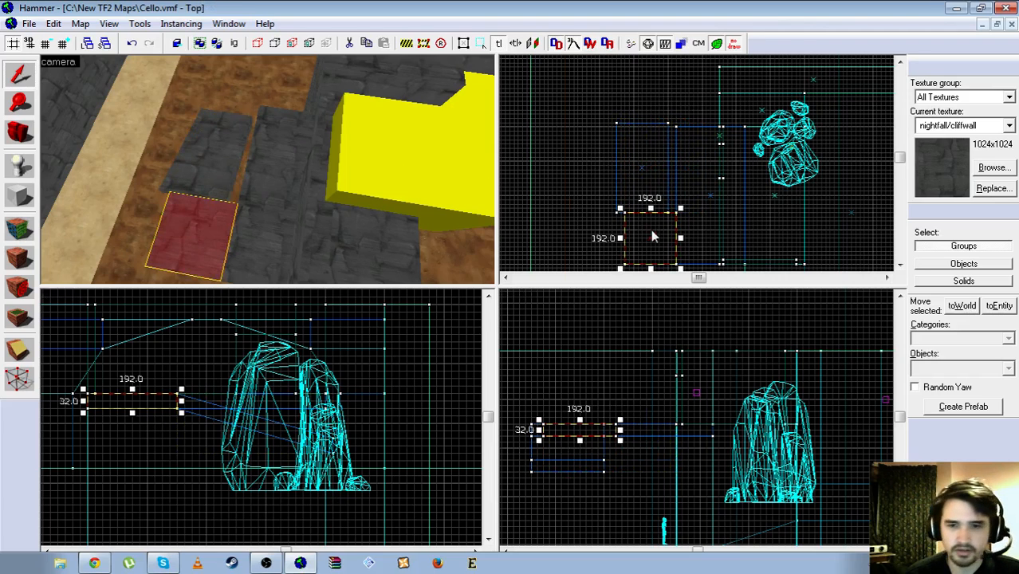
pyautogui.moveTo(652, 231); pyautogui.dragTo(643, 233)
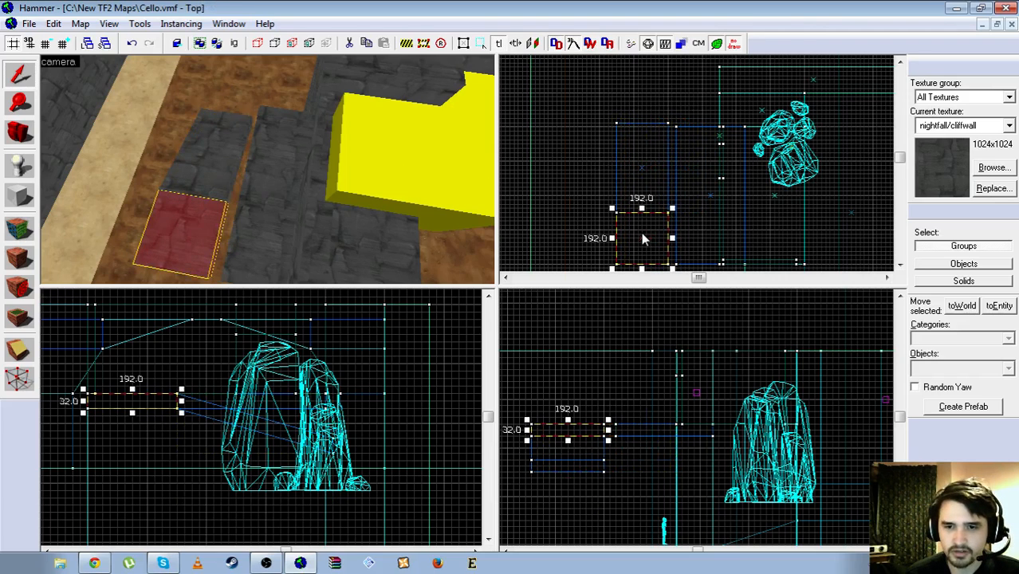
# Select the 256 × 512 platform slab bordering the gap for resizing of its facing edge
pyautogui.click(253, 182)
pyautogui.scroll(2, 693, 206)
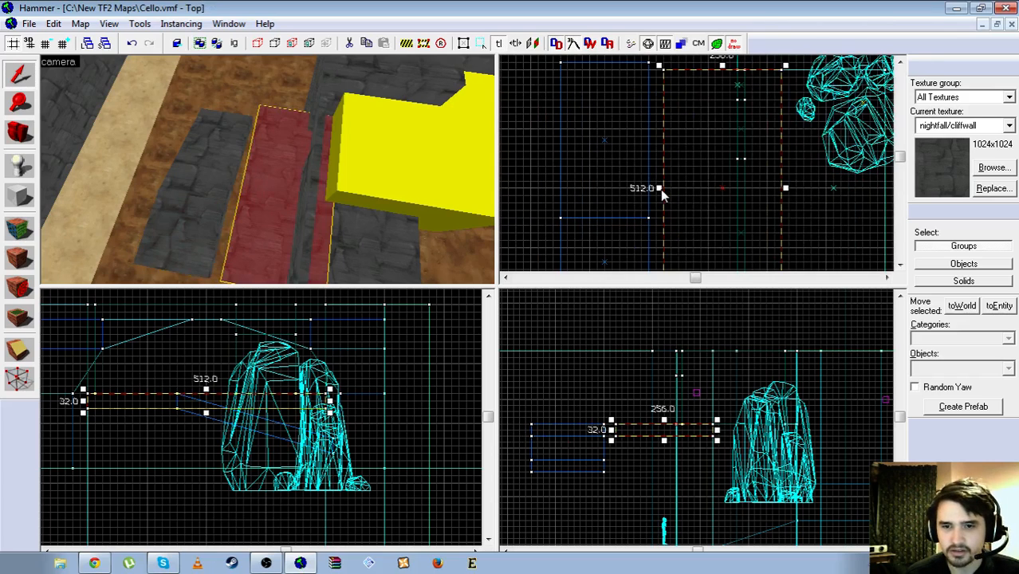
# Widen the selected 512-unit-long platform to 288 units so its edge meets the neighbouring ramp
pyautogui.moveTo(661, 189); pyautogui.dragTo(648, 190)
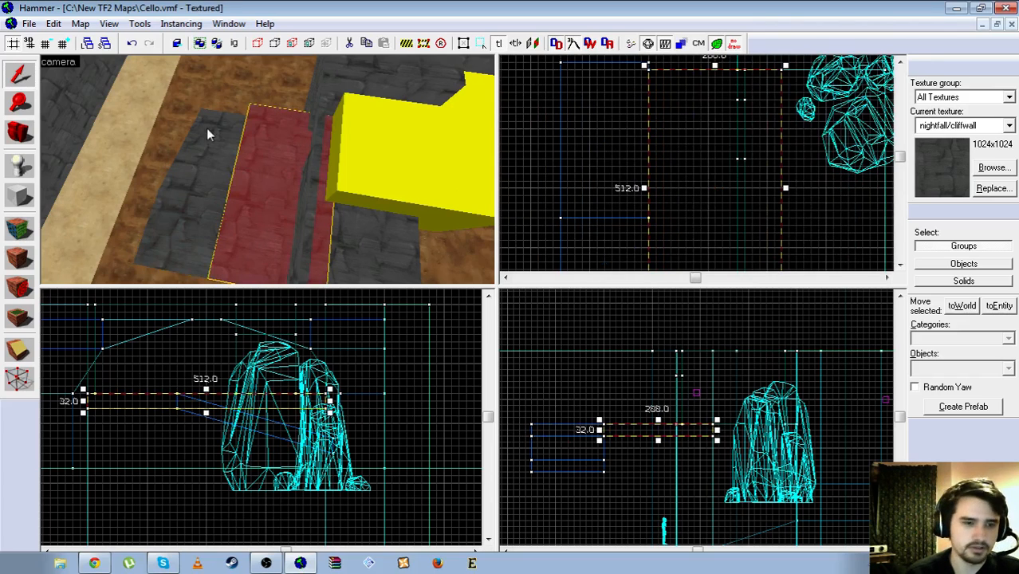
# Lower the vertices at the ramp's low end with the Vertex tool until the ramp spans 176 units in height
pyautogui.click(192, 183)
pyautogui.press('z')
pyautogui.press('w')
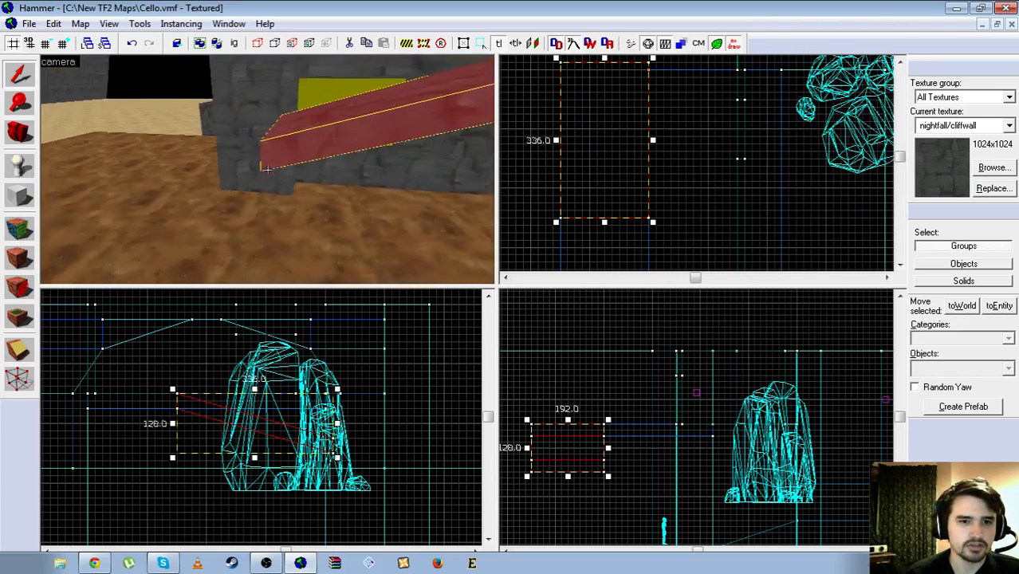
pyautogui.press('a')
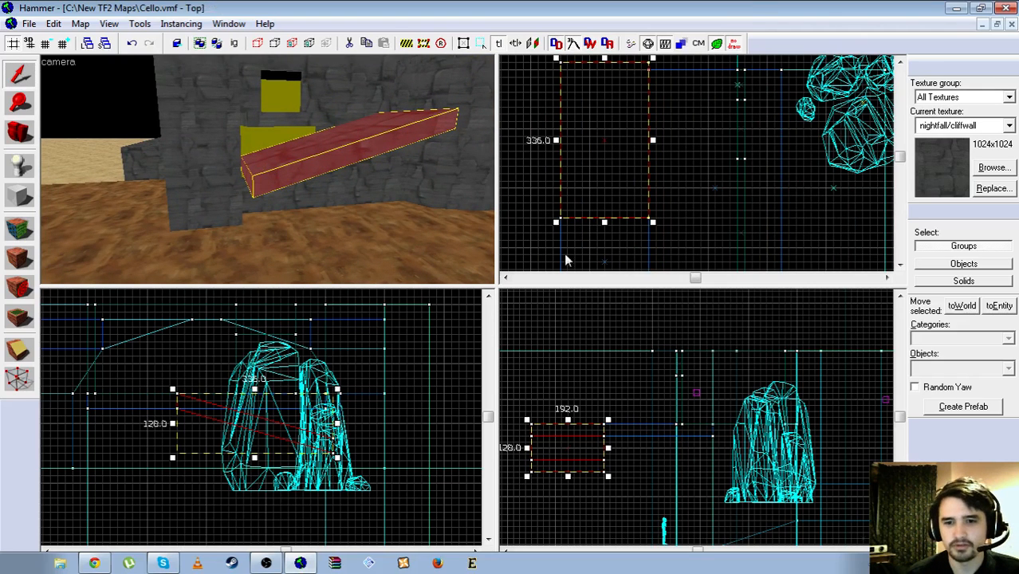
pyautogui.click(15, 379)
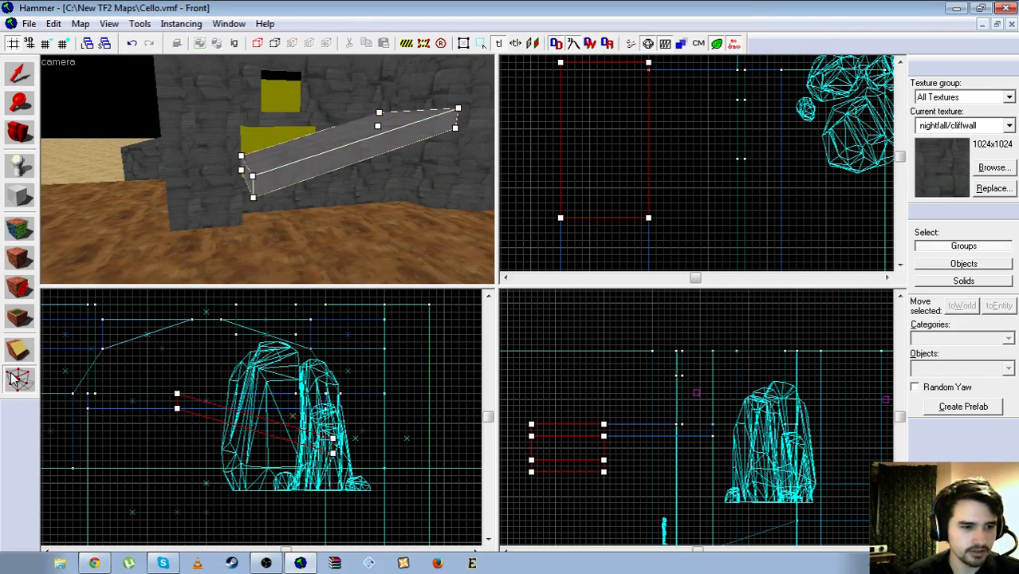
pyautogui.scroll(2, 344, 424)
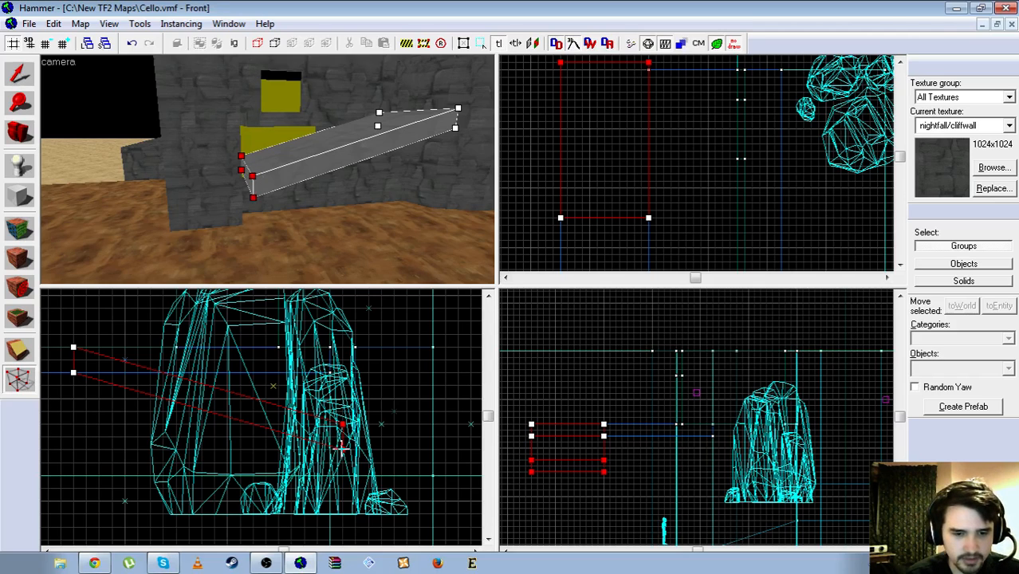
pyautogui.moveTo(341, 452); pyautogui.dragTo(341, 482)
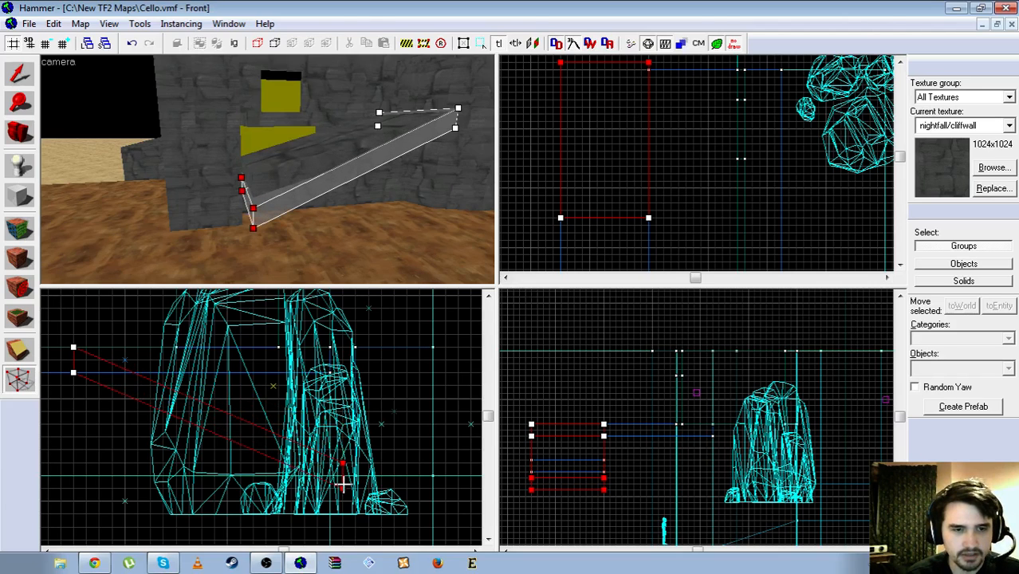
pyautogui.click(17, 74)
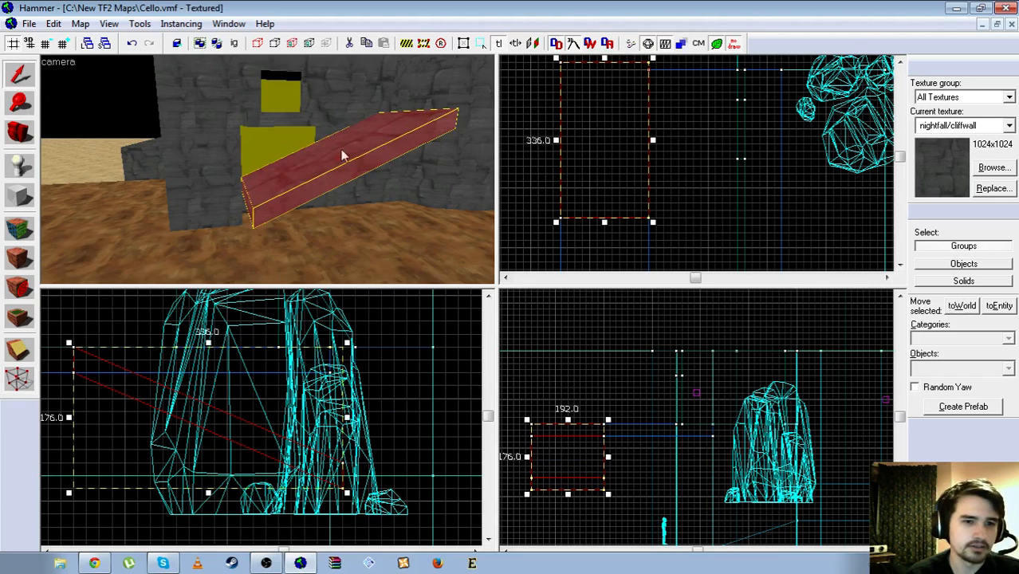
# Copy the 192 by 192 landing from the ramp's upper end to just past its lower end
pyautogui.press('z')
pyautogui.press('w')
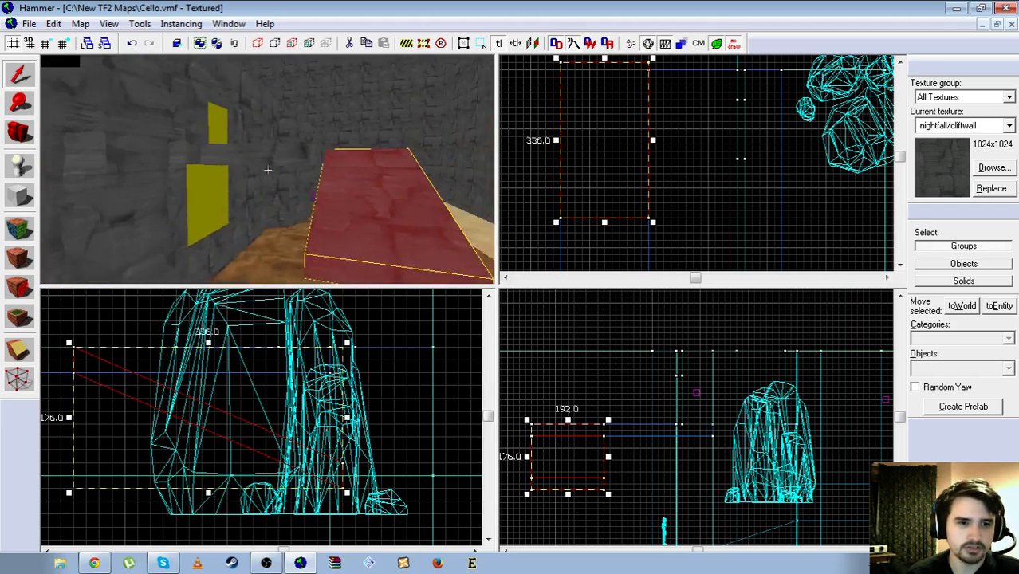
pyautogui.press('s')
pyautogui.click(268, 169)
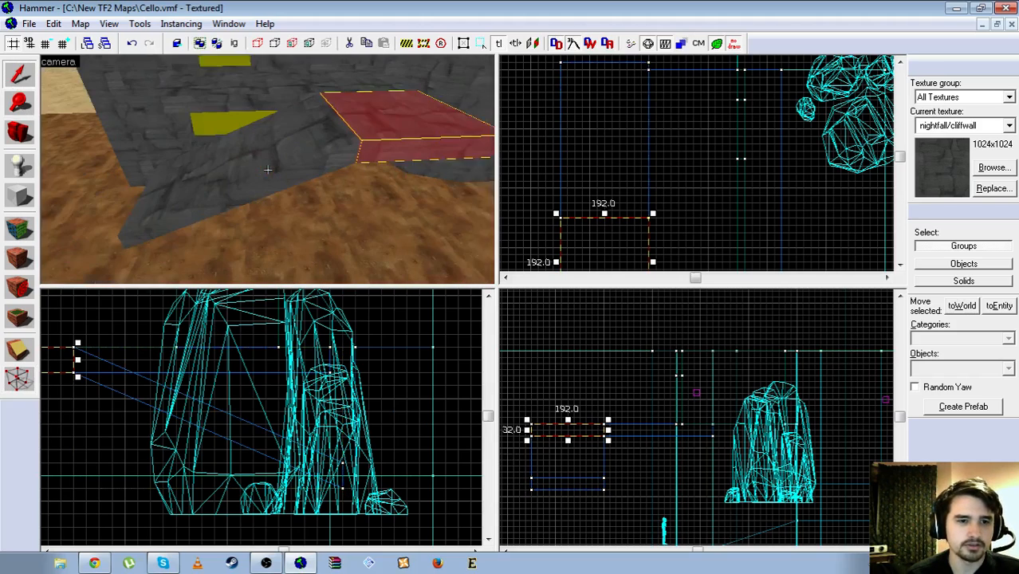
pyautogui.press('z')
pyautogui.scroll(-2, 626, 219)
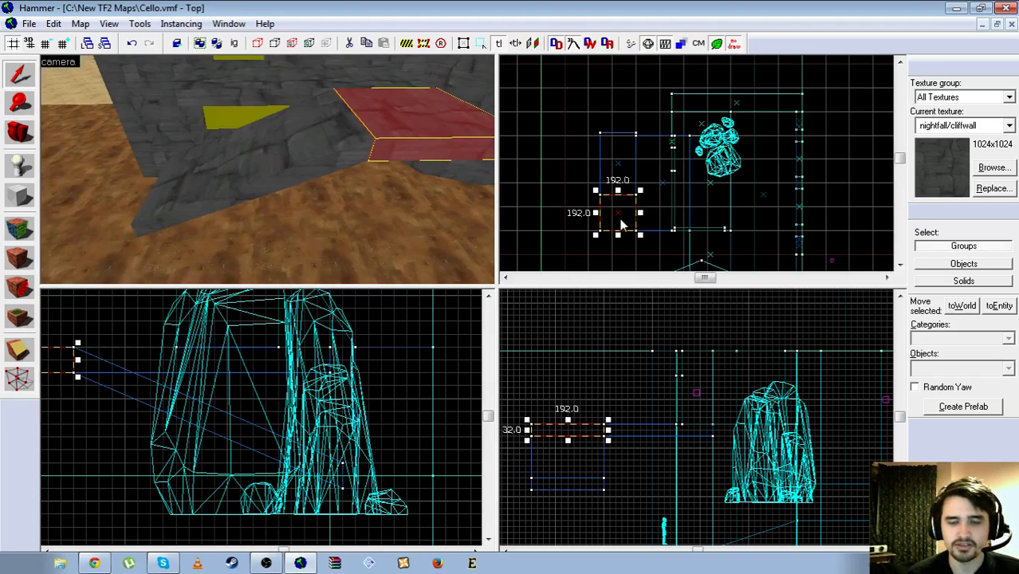
pyautogui.moveTo(622, 225); pyautogui.dragTo(623, 128)
pyautogui.scroll(3, 625, 137)
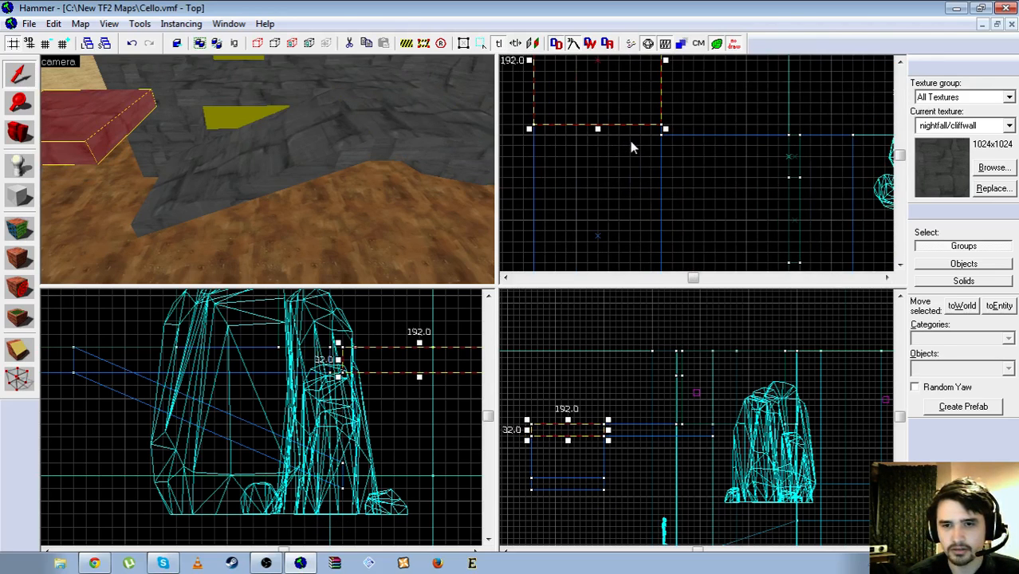
# Lower the copied landing so it sits level with the ramp's low end
pyautogui.press('z')
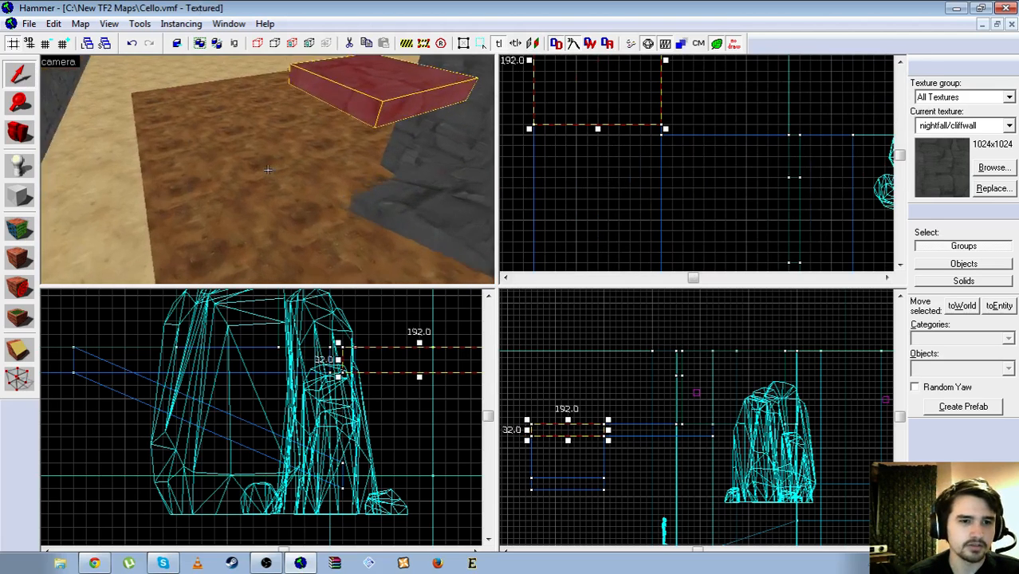
pyautogui.press('d')
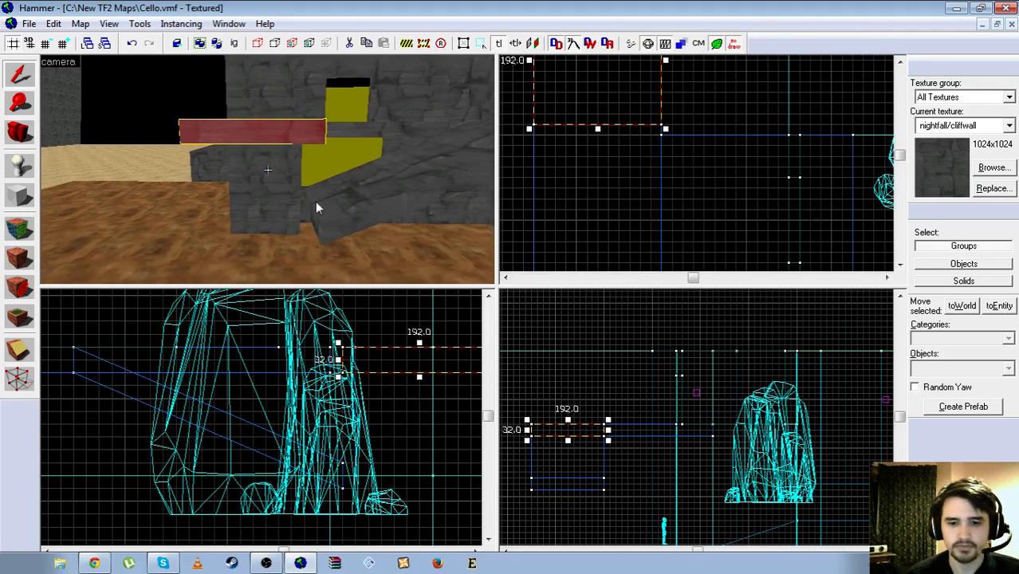
pyautogui.scroll(2, 563, 448)
pyautogui.moveTo(576, 417); pyautogui.dragTo(579, 510)
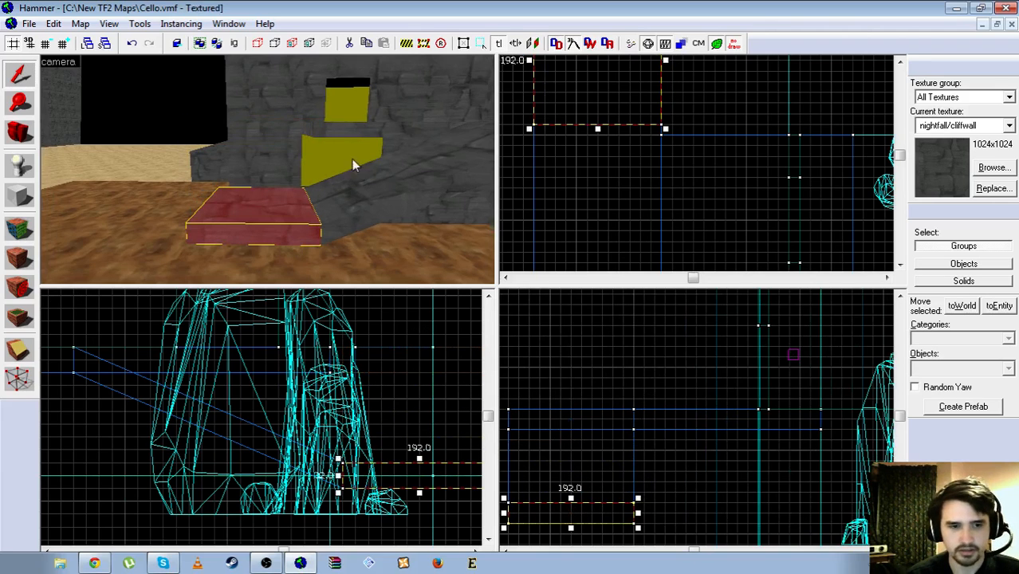
# Widen the lower landing to 384 units, extending it towards the wall
pyautogui.click(324, 195)
pyautogui.press('z')
pyautogui.press('w')
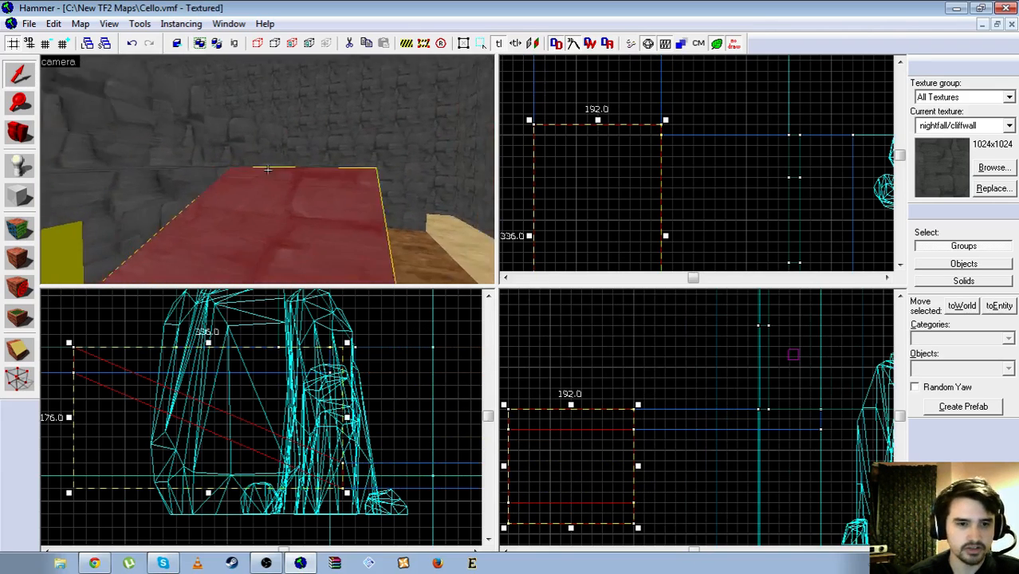
pyautogui.press('s')
pyautogui.click(268, 169)
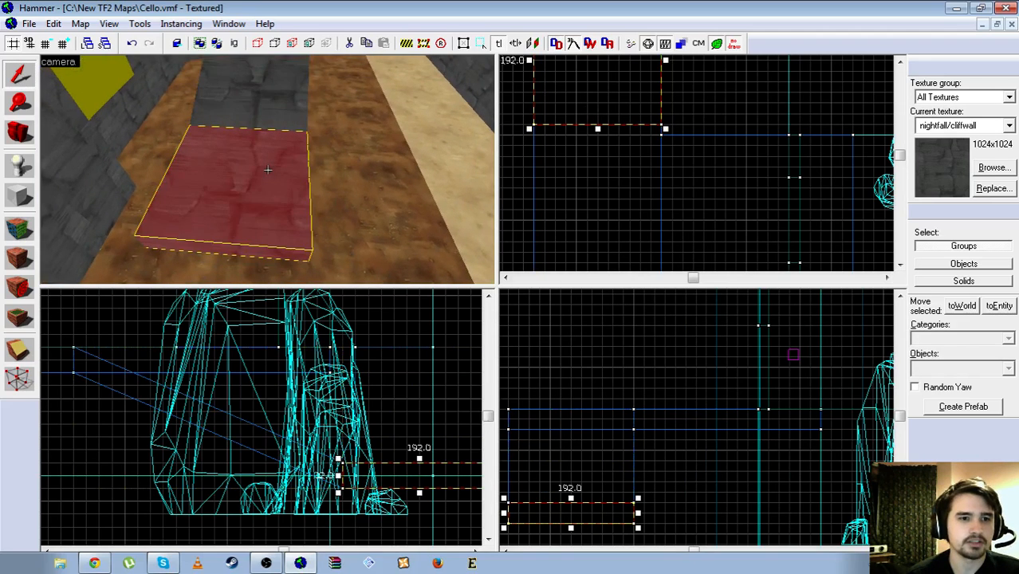
pyautogui.press('z')
pyautogui.scroll(-5, 678, 136)
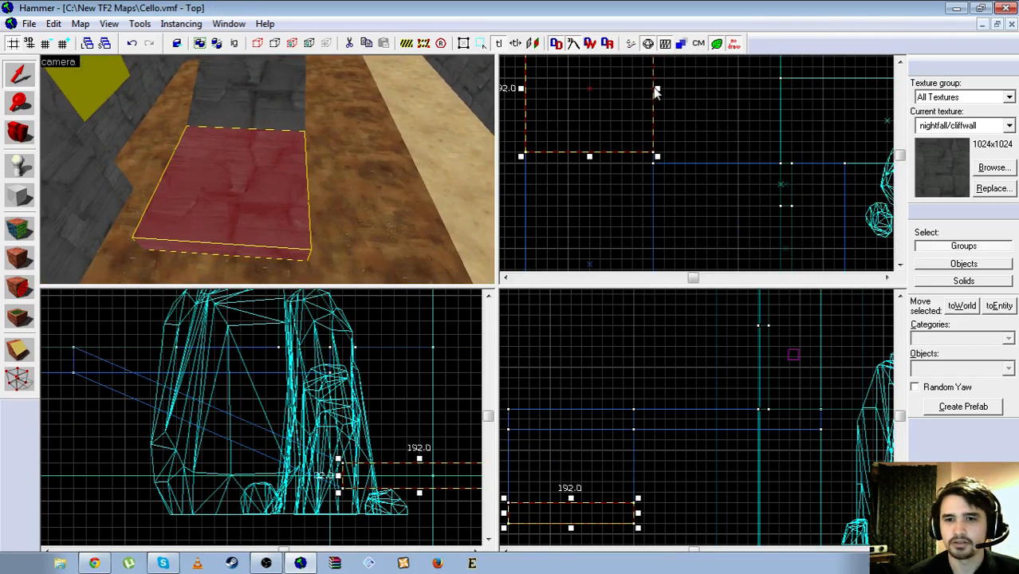
pyautogui.moveTo(659, 94); pyautogui.dragTo(780, 88)
# Copy the ramp to the side facing away from the wall, next to the original
pyautogui.press('z')
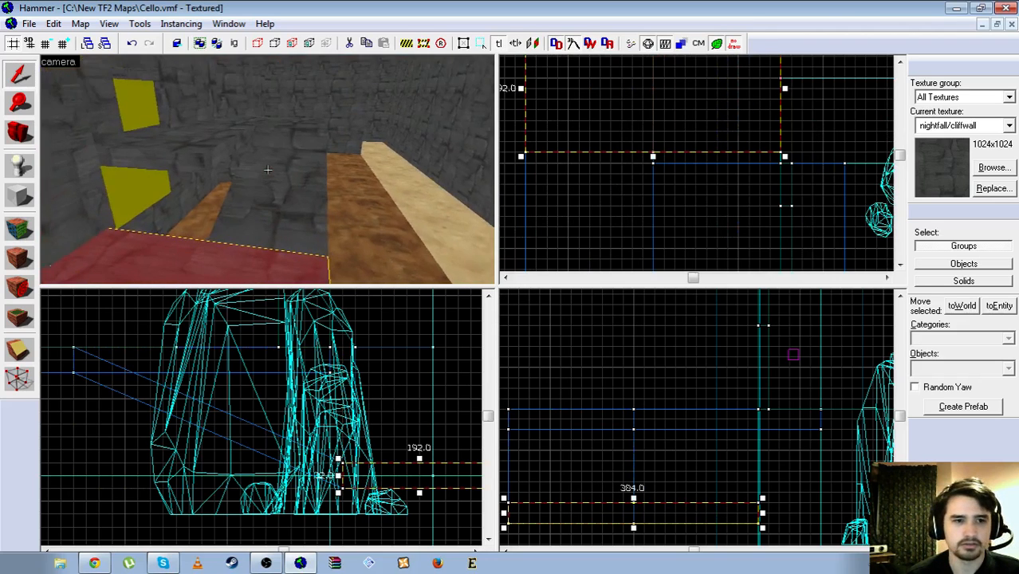
pyautogui.click(268, 170)
pyautogui.press('s')
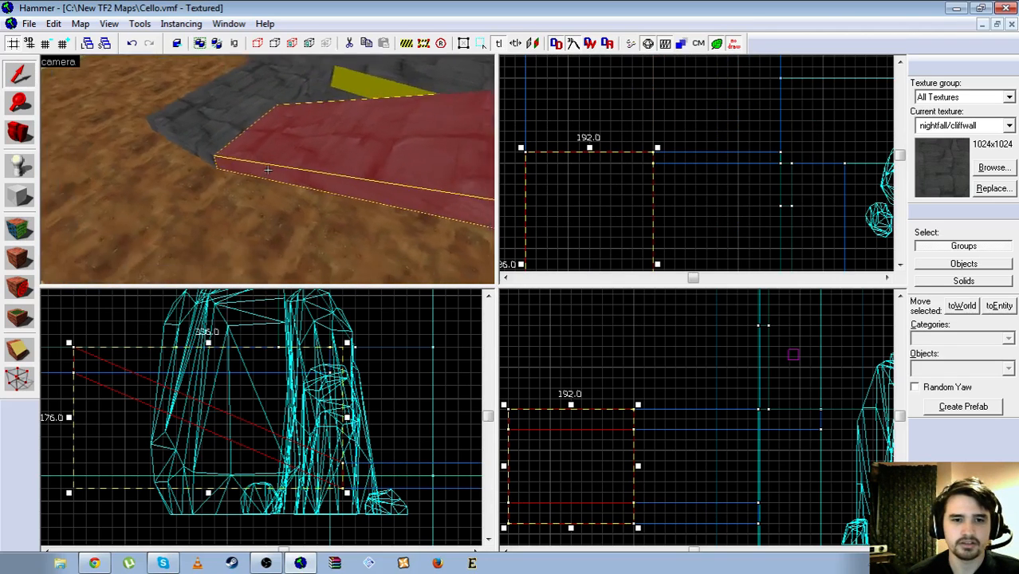
pyautogui.press('z')
pyautogui.scroll(-3, 596, 183)
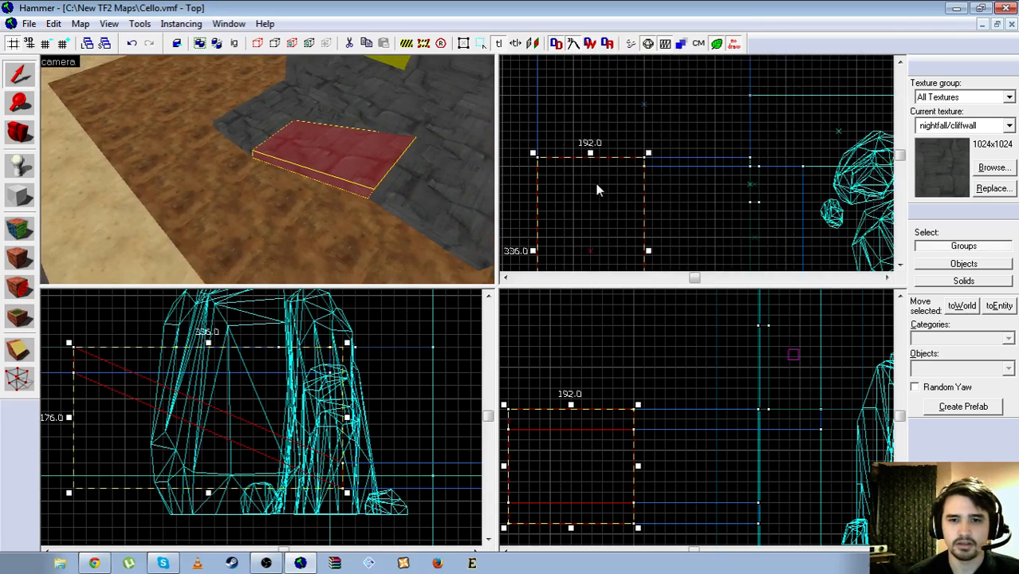
pyautogui.scroll(1, 595, 226)
pyautogui.moveTo(592, 228); pyautogui.dragTo(535, 225)
# Flip the copied ramp vertically in the top view so it slopes the opposite way
pyautogui.press('z')
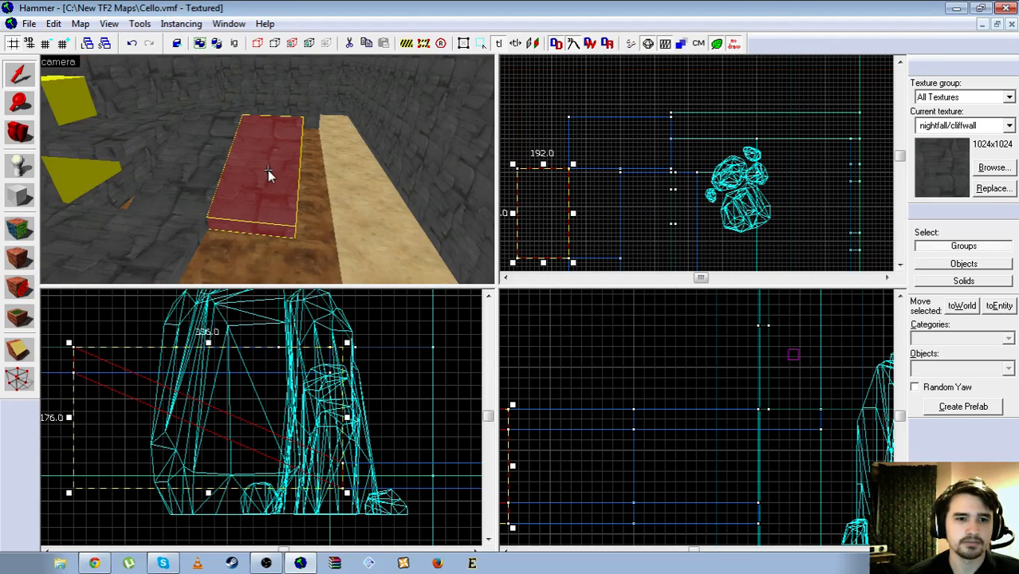
pyautogui.press('z')
pyautogui.rightClick(530, 209)
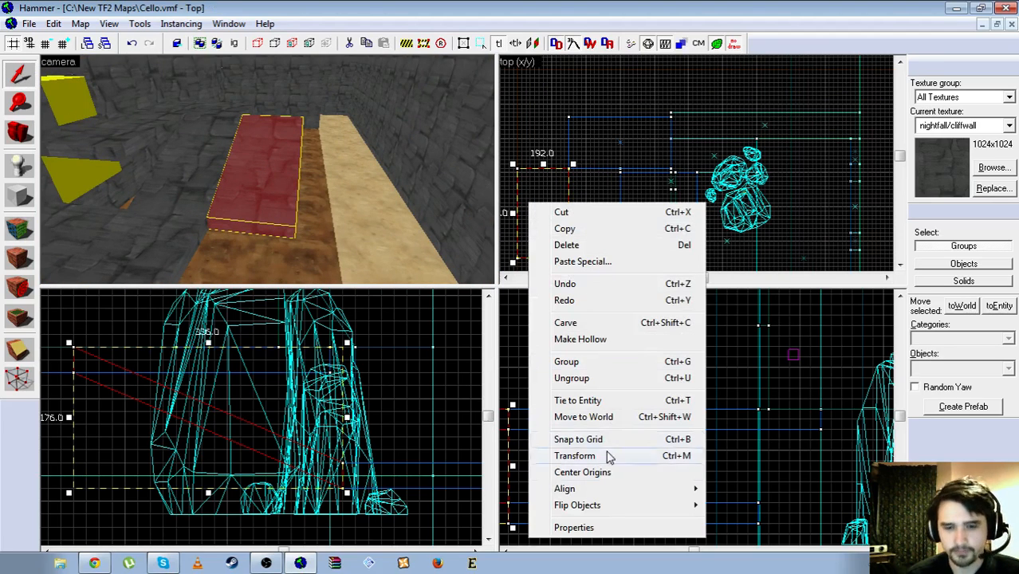
pyautogui.moveTo(607, 504)
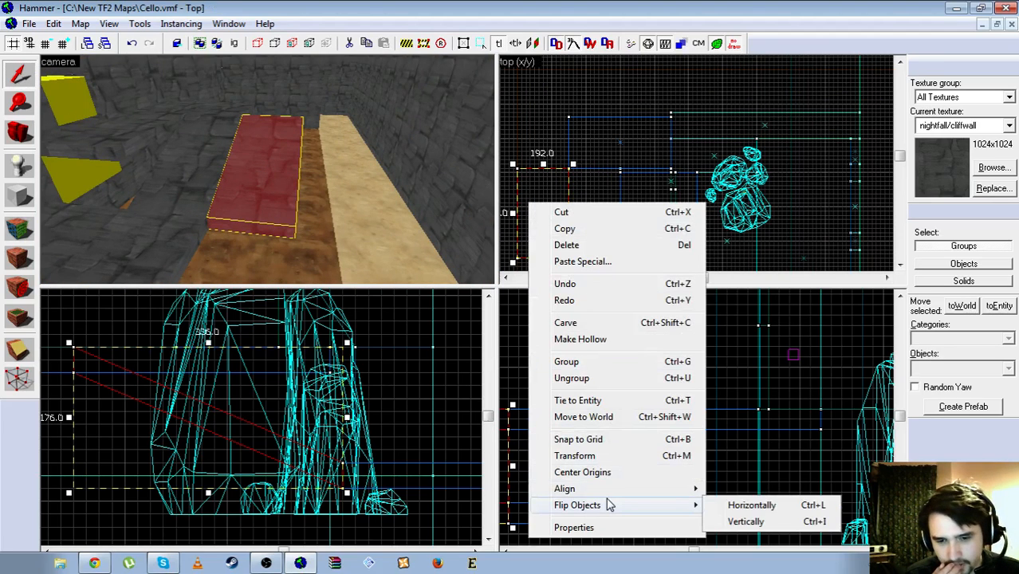
pyautogui.click(745, 521)
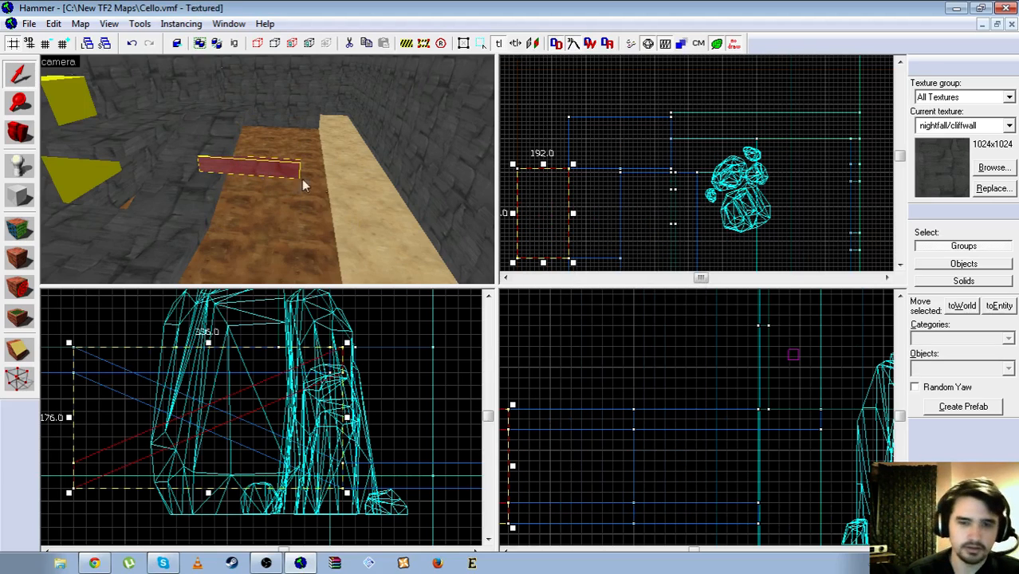
# Move the flipped ramp between the first ramp and the wall, and lower its top edge to the lower landing's height
pyautogui.moveTo(547, 214); pyautogui.dragTo(641, 211)
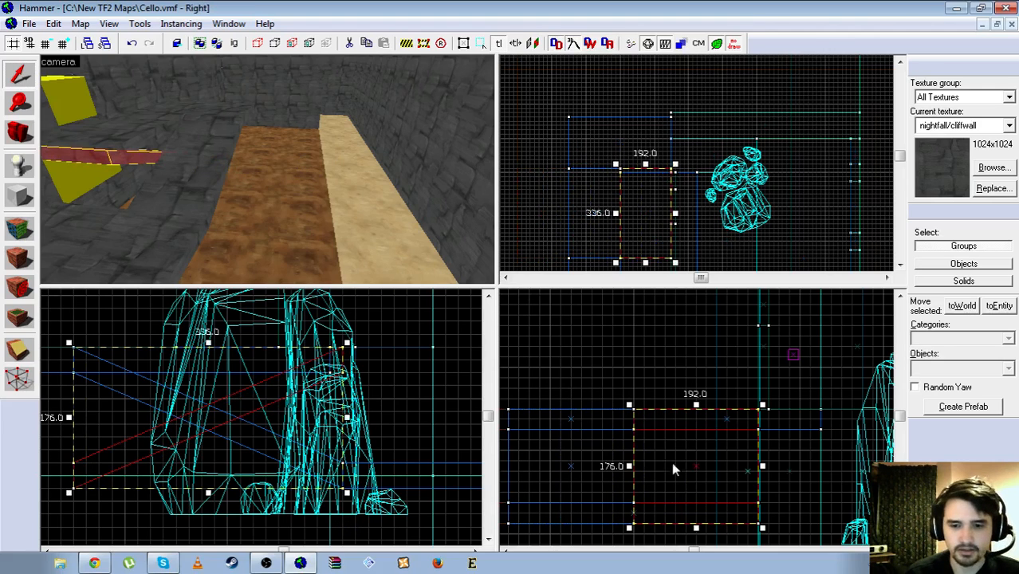
pyautogui.scroll(-2, 694, 430)
pyautogui.scroll(2, 694, 429)
pyautogui.moveTo(689, 391); pyautogui.dragTo(684, 461)
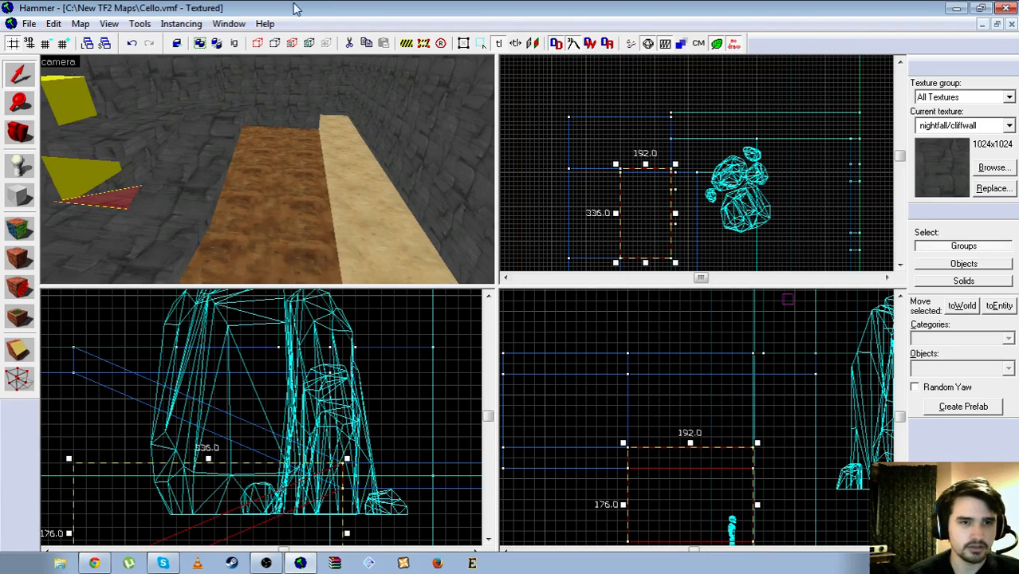
# Examine the flipped ramp in the 3D view, checking its fit against the landing, the wall opening and the ground
pyautogui.press('z')
pyautogui.press('w')
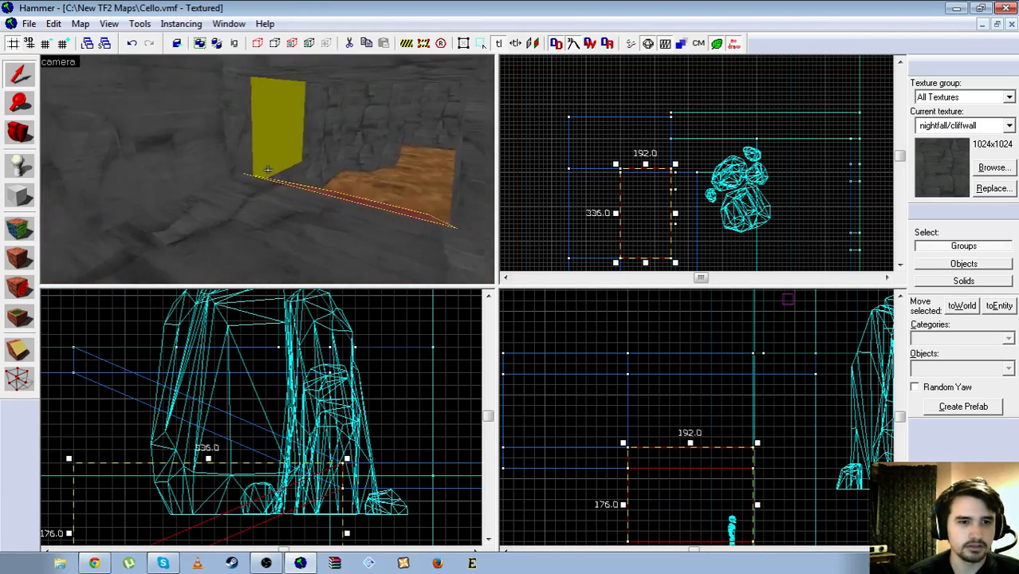
pyautogui.press('w')
pyautogui.press('d')
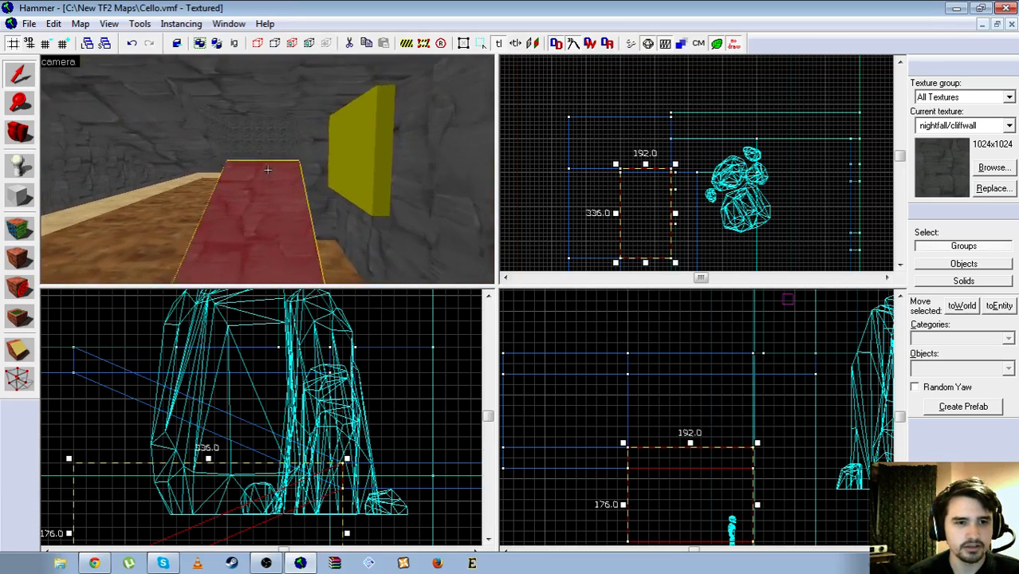
pyautogui.press('w')
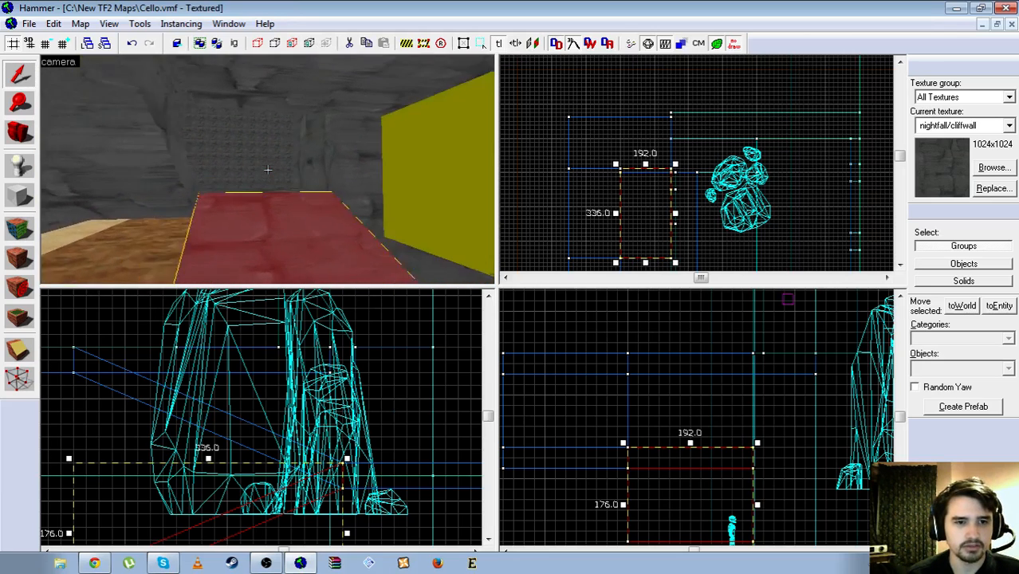
pyautogui.press('w')
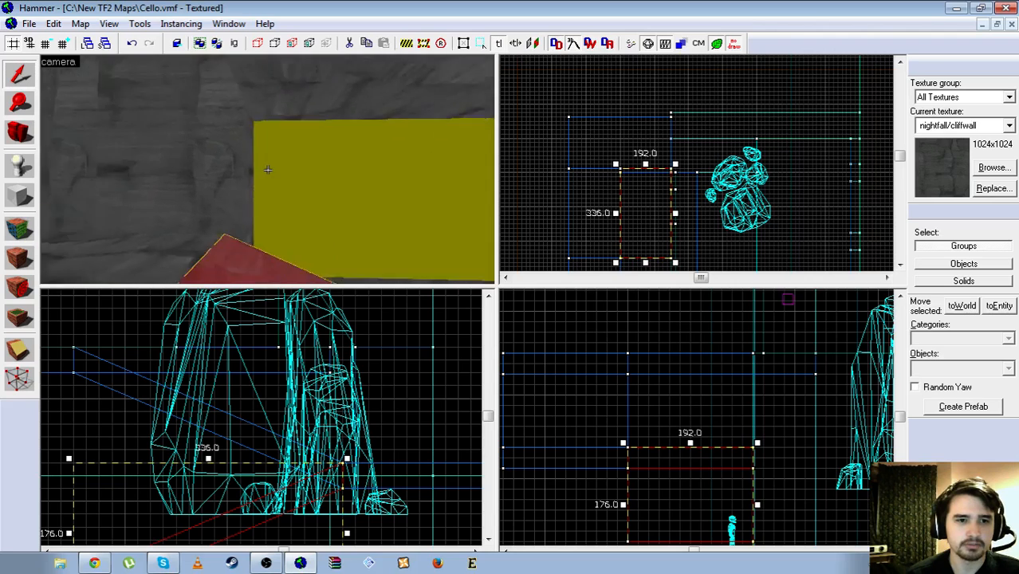
pyautogui.press('s')
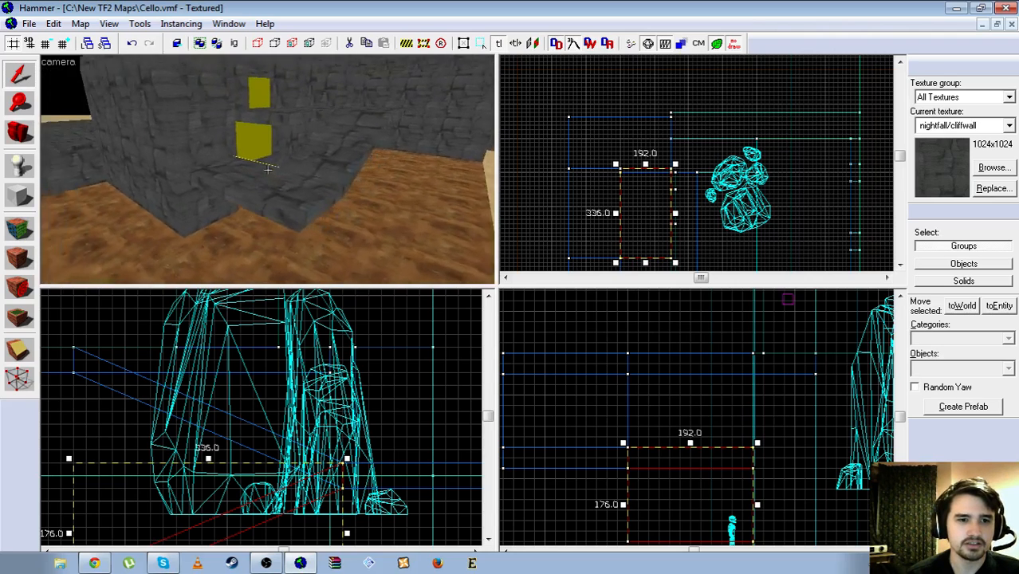
pyautogui.press('w')
pyautogui.press('z')
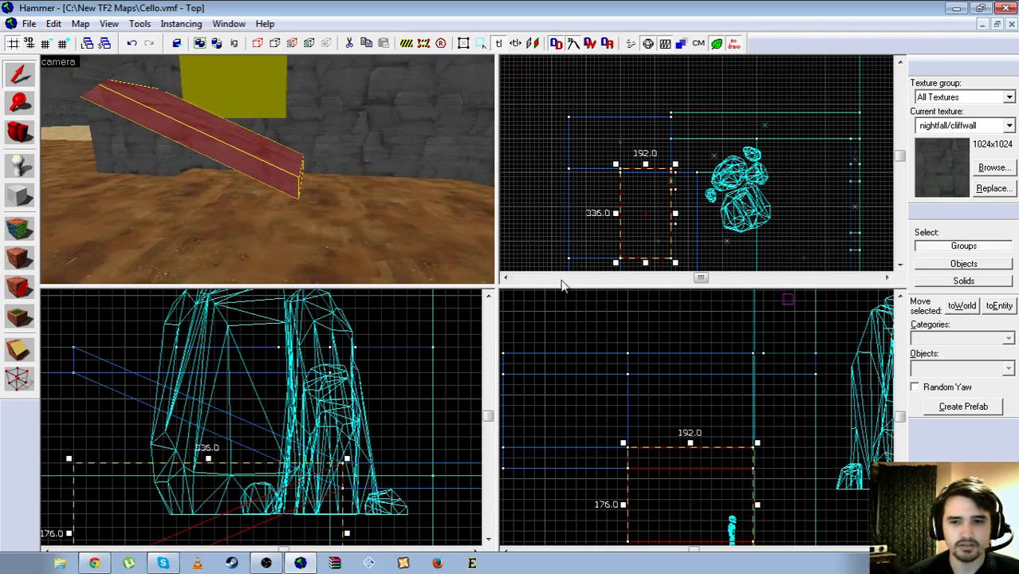
pyautogui.scroll(-6, 699, 462)
pyautogui.scroll(5, 700, 495)
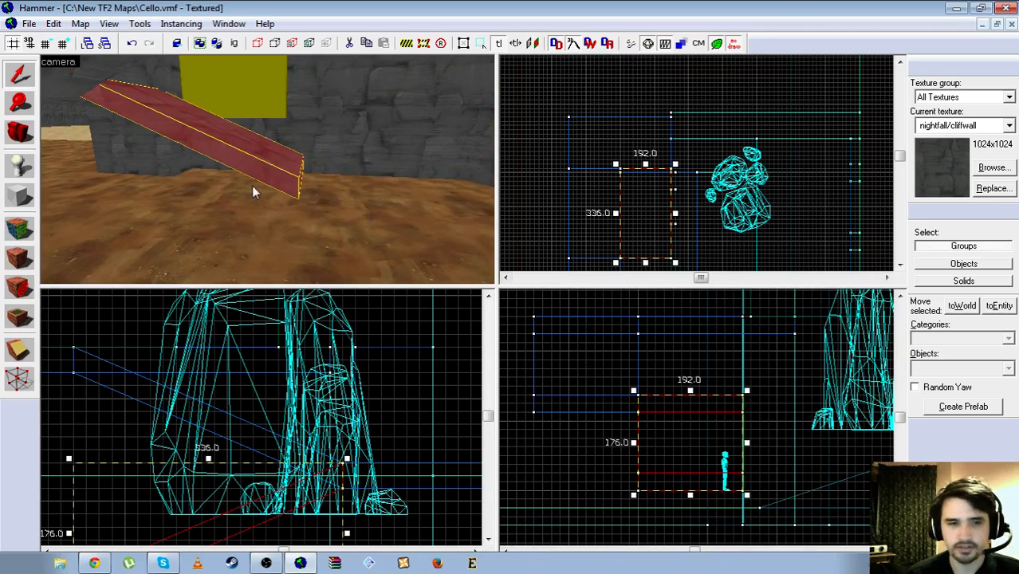
pyautogui.press('z')
pyautogui.press('s')
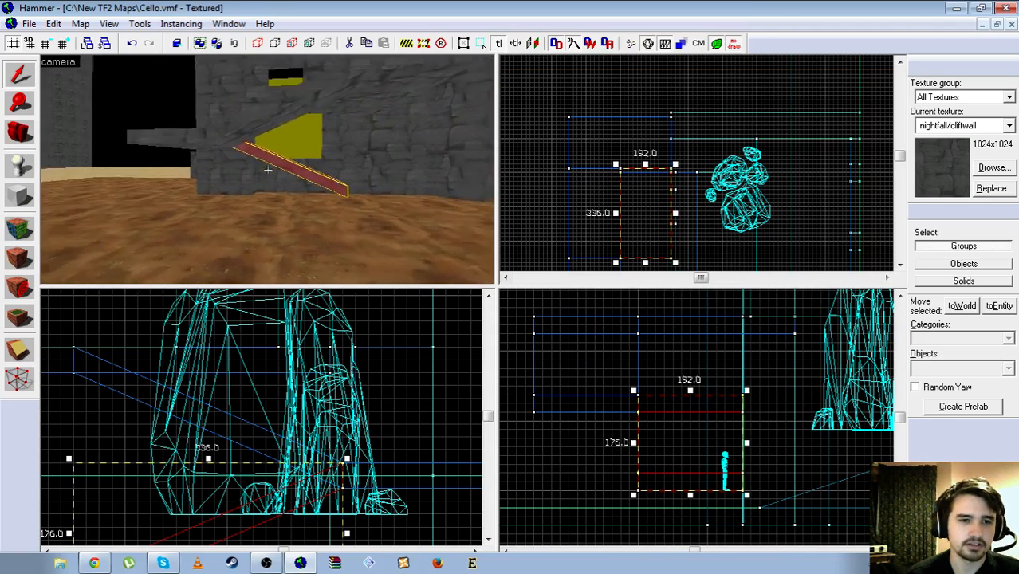
pyautogui.press('w')
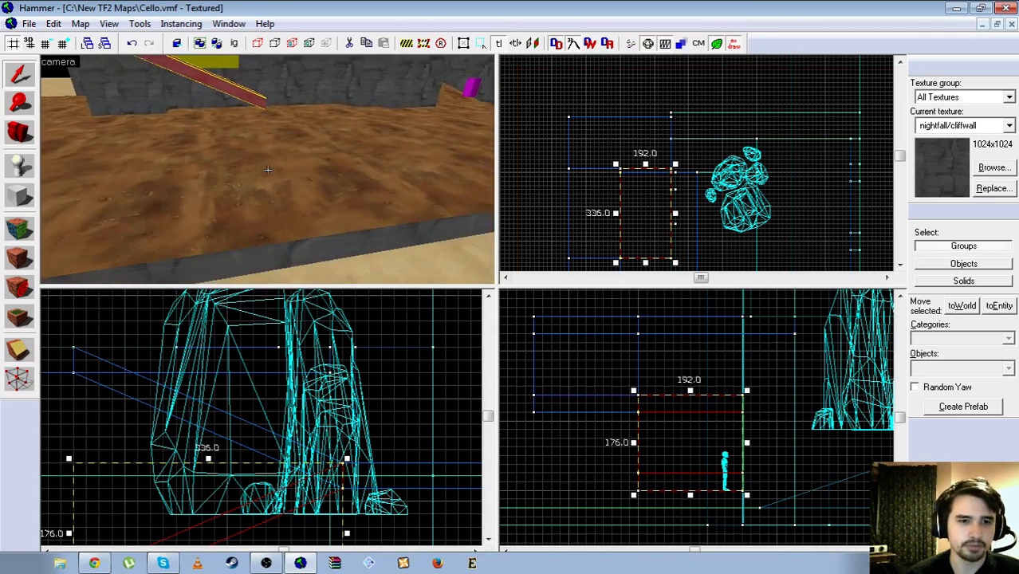
# Lower the flipped ramp between the first ramp and the wall towards the ground in the side view
pyautogui.click(268, 169)
pyautogui.press('w')
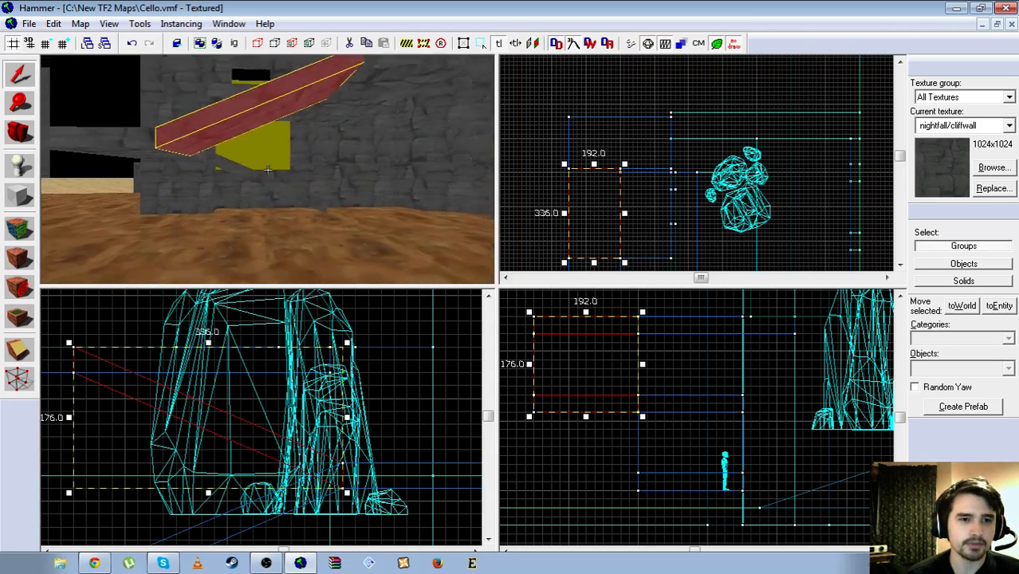
pyautogui.click(268, 169)
pyautogui.press('z')
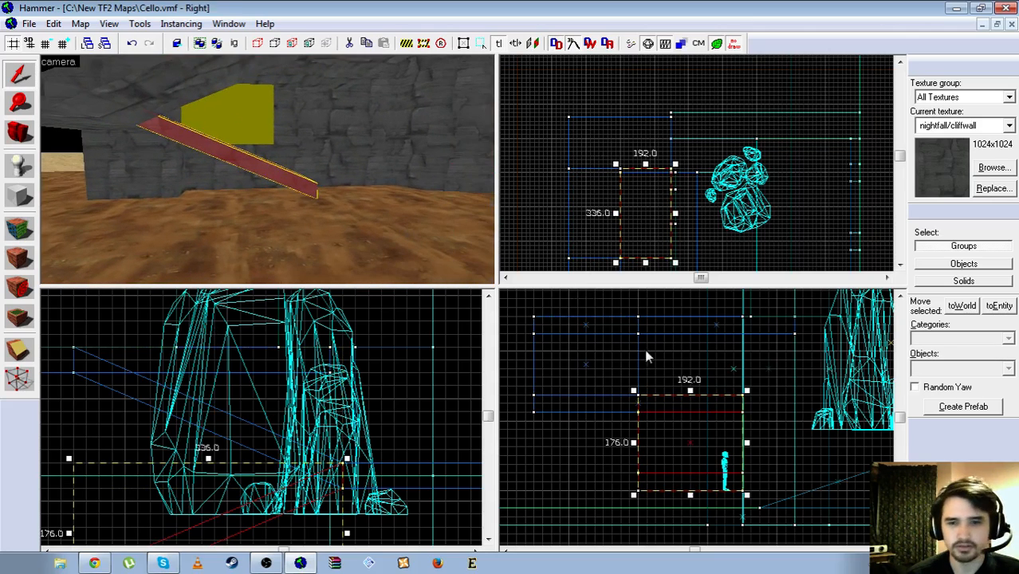
pyautogui.scroll(2, 646, 356)
pyautogui.moveTo(683, 448)
pyautogui.mouseDown()
pyautogui.moveTo(682, 498)
pyautogui.moveTo(678, 485)
pyautogui.mouseUp()
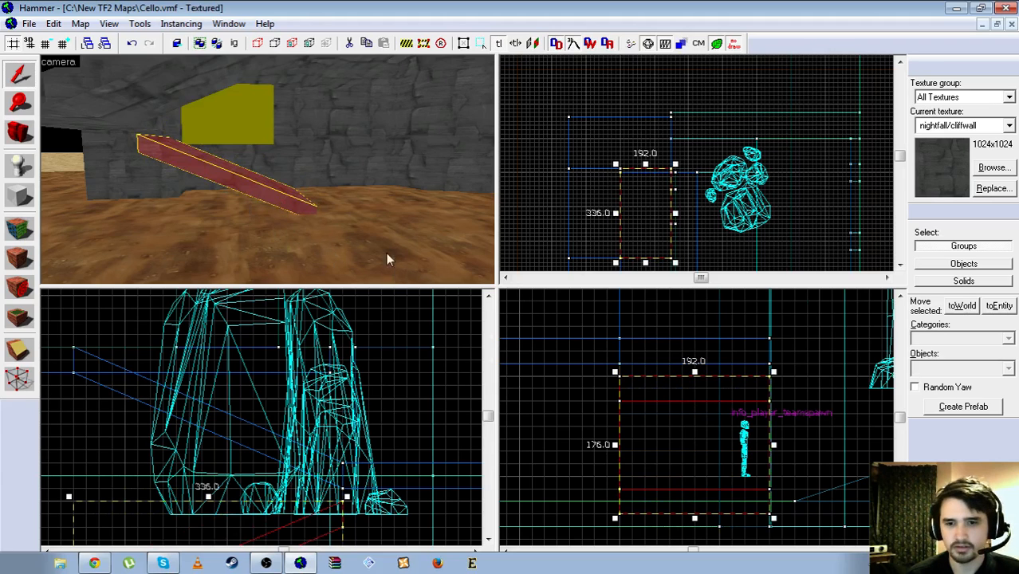
# Delete the flipped ramp and, with the Vertex tool, lower the first ramp's bottom edge to make that ramp 208 units high
pyautogui.press('Delete')
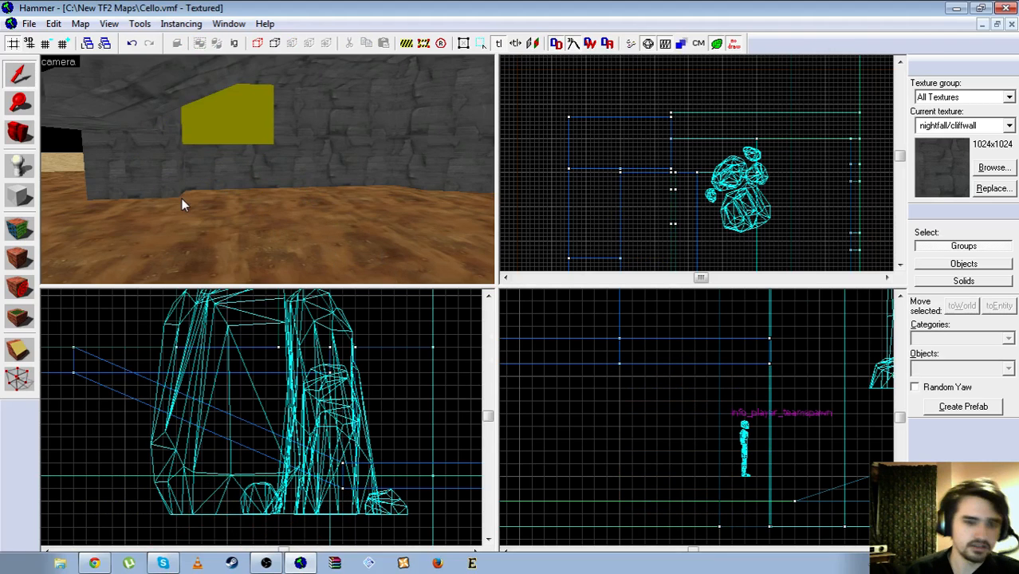
pyautogui.press('z')
pyautogui.click(268, 169)
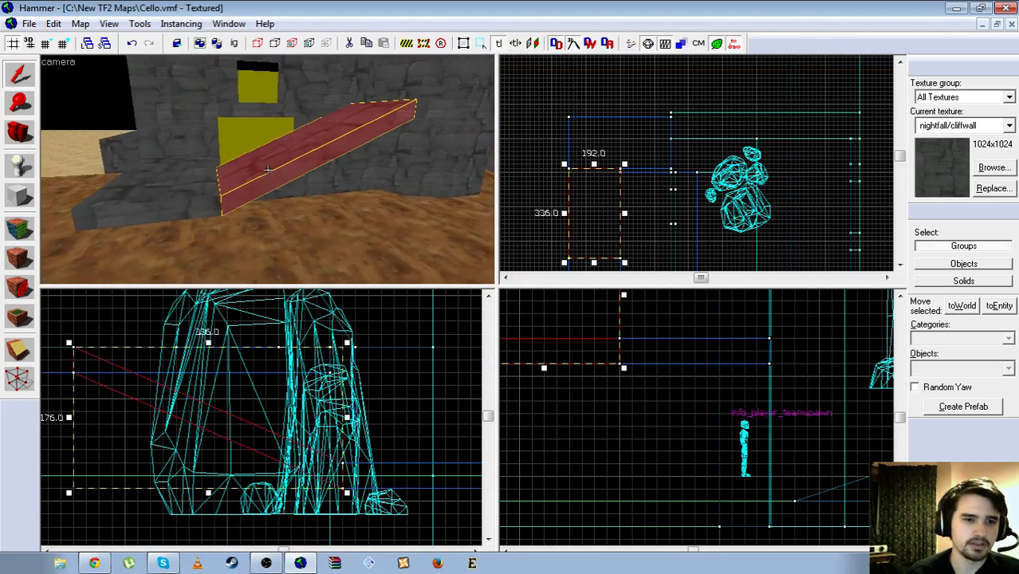
pyautogui.click(24, 378)
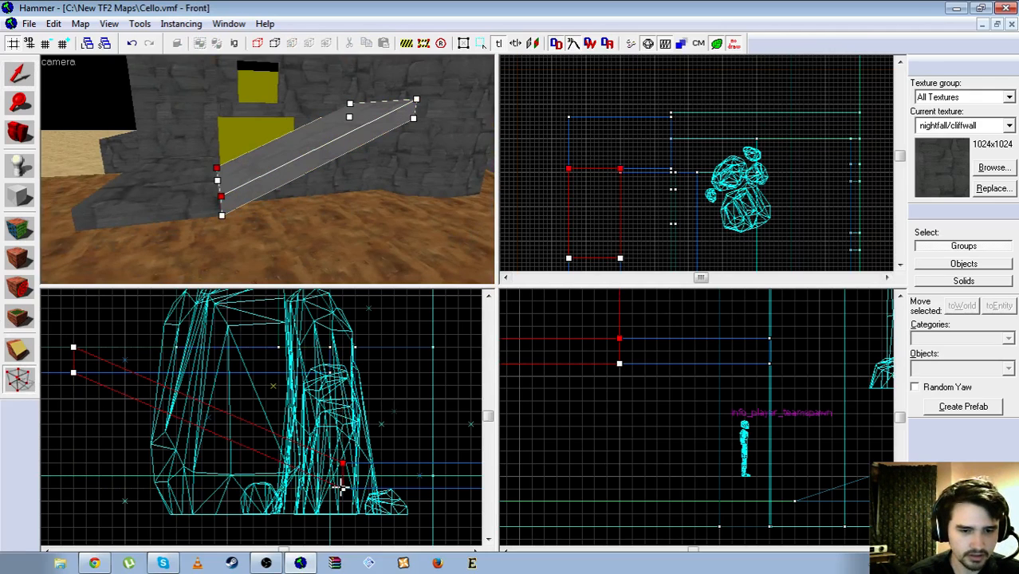
pyautogui.moveTo(341, 488); pyautogui.dragTo(344, 517)
# Lower the 384 × 192 landing by 32 units so it lines up with the first ramp's bottom edge
pyautogui.click(163, 176)
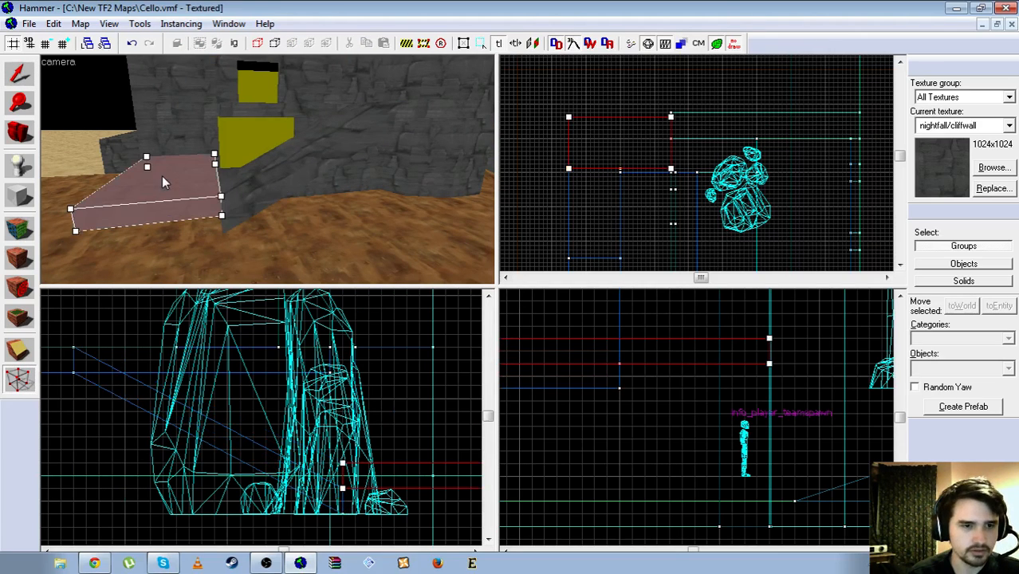
pyautogui.click(19, 73)
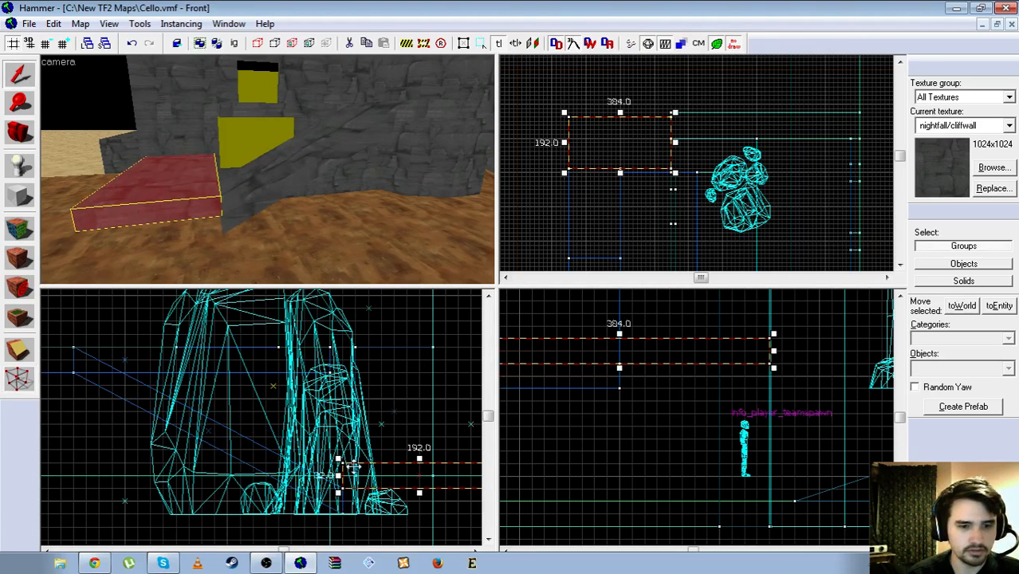
pyautogui.moveTo(659, 354); pyautogui.dragTo(659, 378)
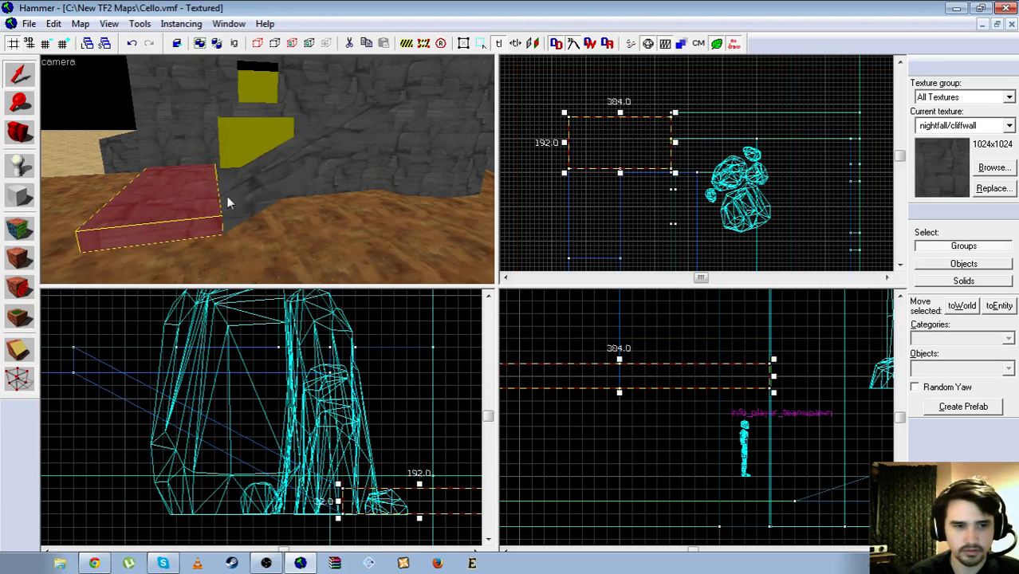
# Copy the steepened ramp to the side facing away from the wall and flip the copy vertically in the top view
pyautogui.click(282, 183)
pyautogui.moveTo(595, 214)
pyautogui.mouseDown()
pyautogui.moveTo(532, 209)
pyautogui.moveTo(541, 214)
pyautogui.mouseUp()
pyautogui.rightClick(541, 218)
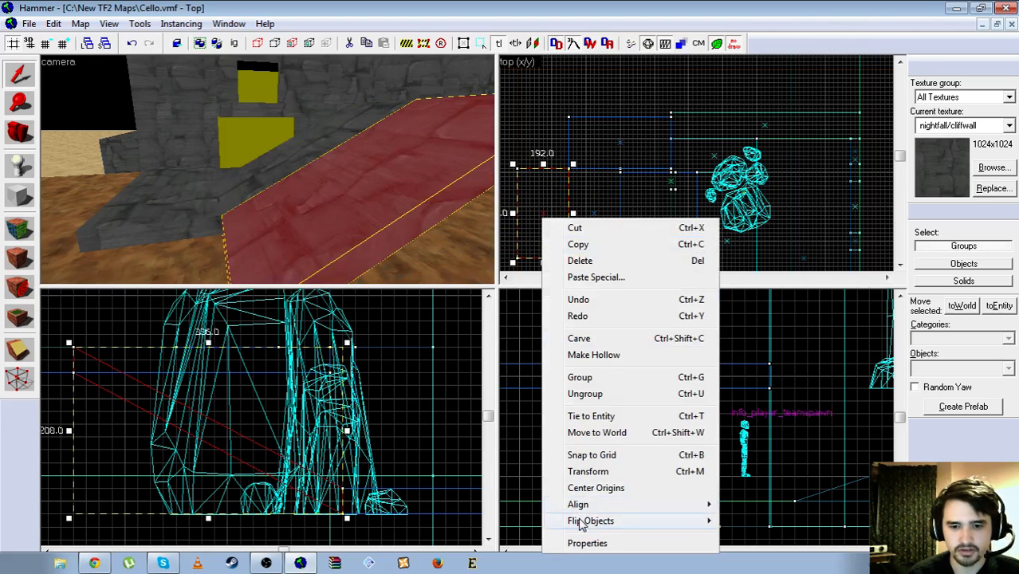
pyautogui.moveTo(580, 524)
pyautogui.click(761, 535)
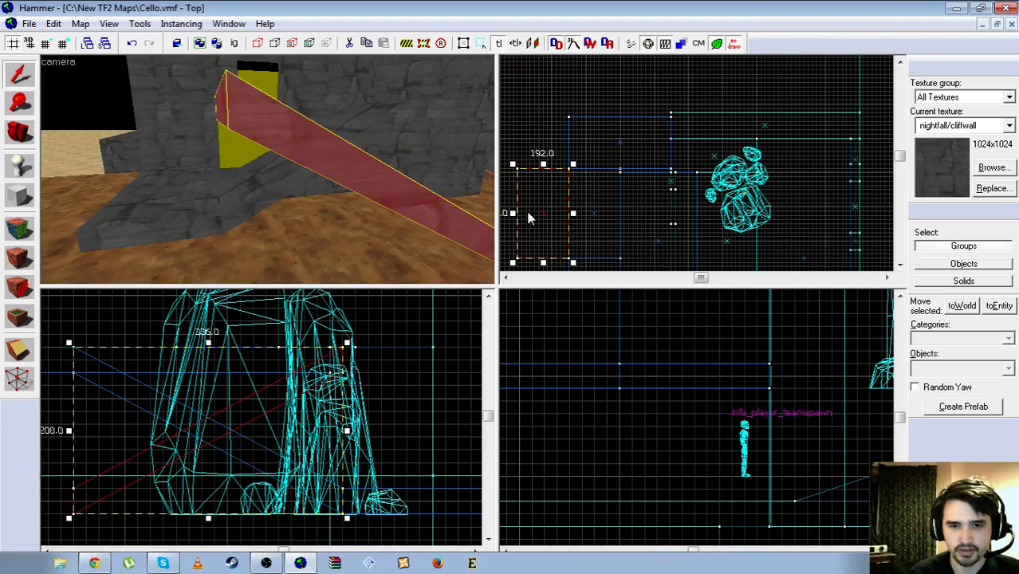
# Move the flipped copy between the first ramp and the wall, and lower its top edge to the lower landing's height
pyautogui.moveTo(528, 216)
pyautogui.mouseDown()
pyautogui.moveTo(648, 218)
pyautogui.moveTo(632, 217)
pyautogui.mouseUp()
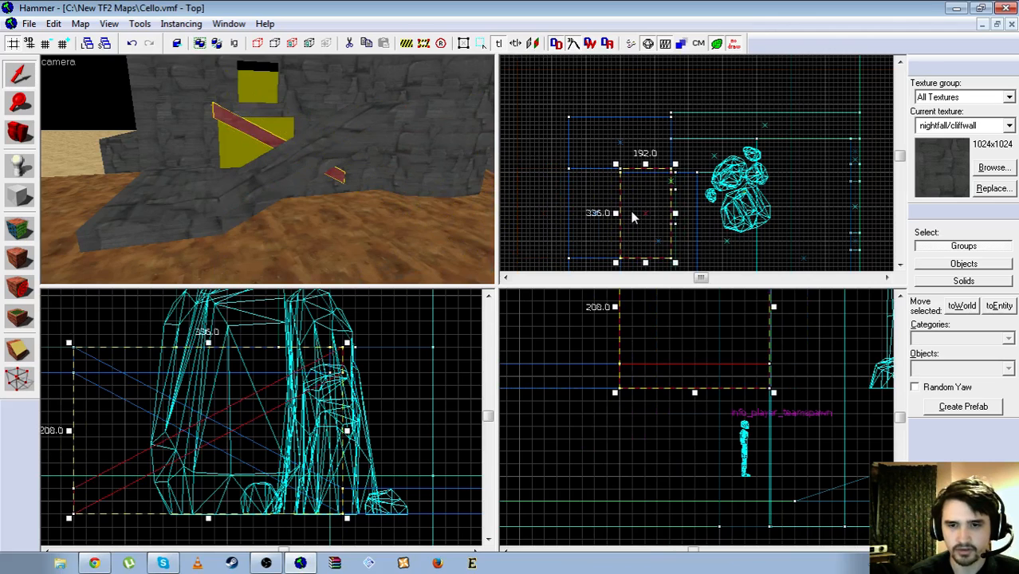
pyautogui.moveTo(288, 390)
pyautogui.mouseDown()
pyautogui.moveTo(289, 527)
pyautogui.moveTo(292, 501)
pyautogui.mouseUp()
# Examine the new lower ramp in the 3D view, checking where it meets the ground, the landing and the wall opening
pyautogui.press('z')
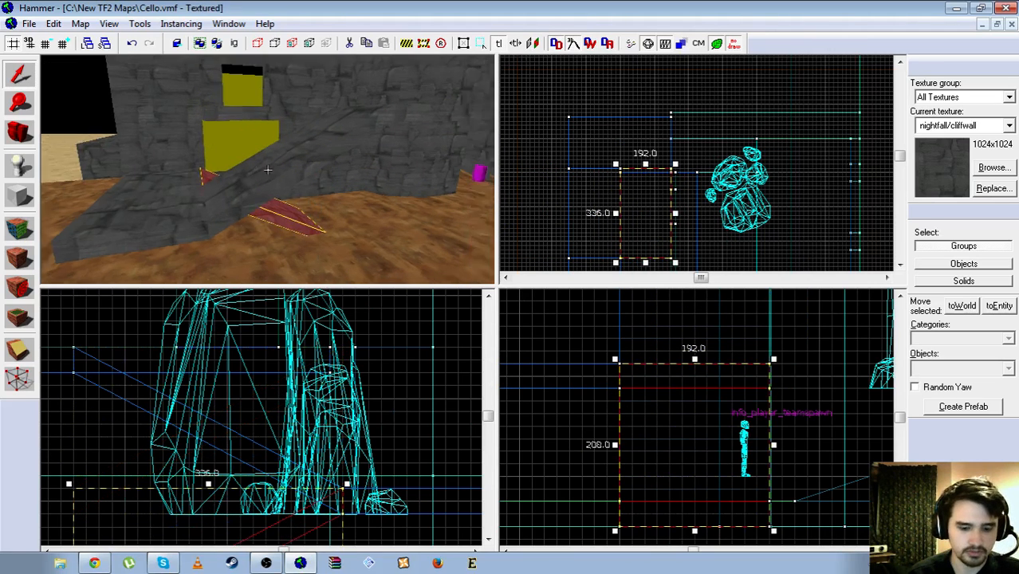
pyautogui.press('w')
pyautogui.press('w')
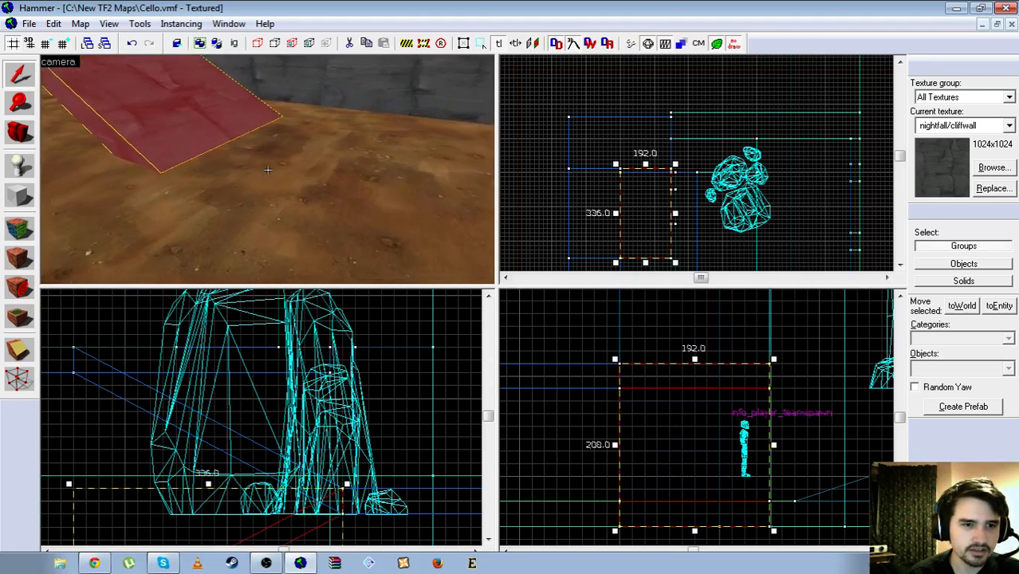
pyautogui.press('s')
pyautogui.press('a')
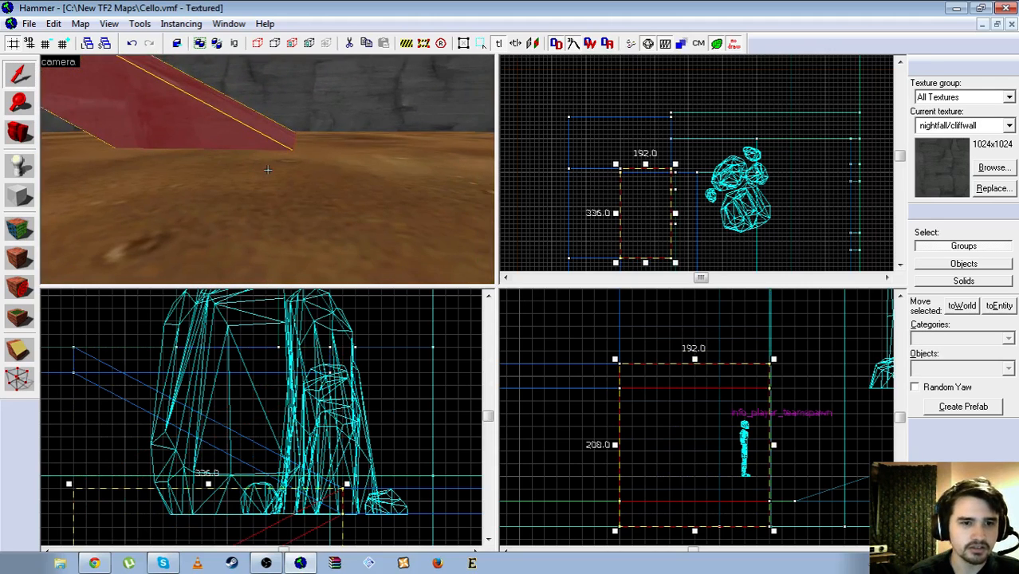
pyautogui.press('w')
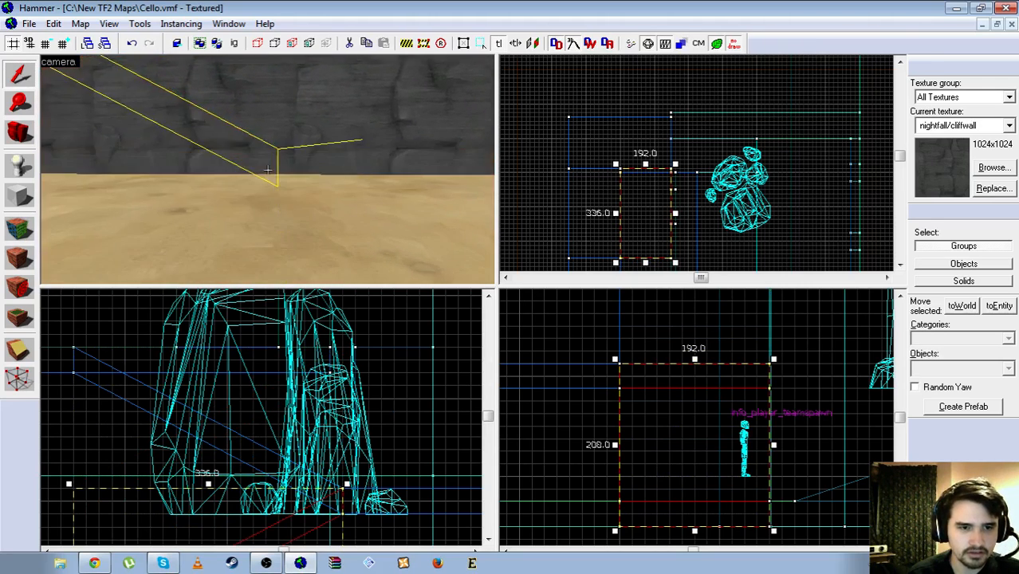
pyautogui.press('d')
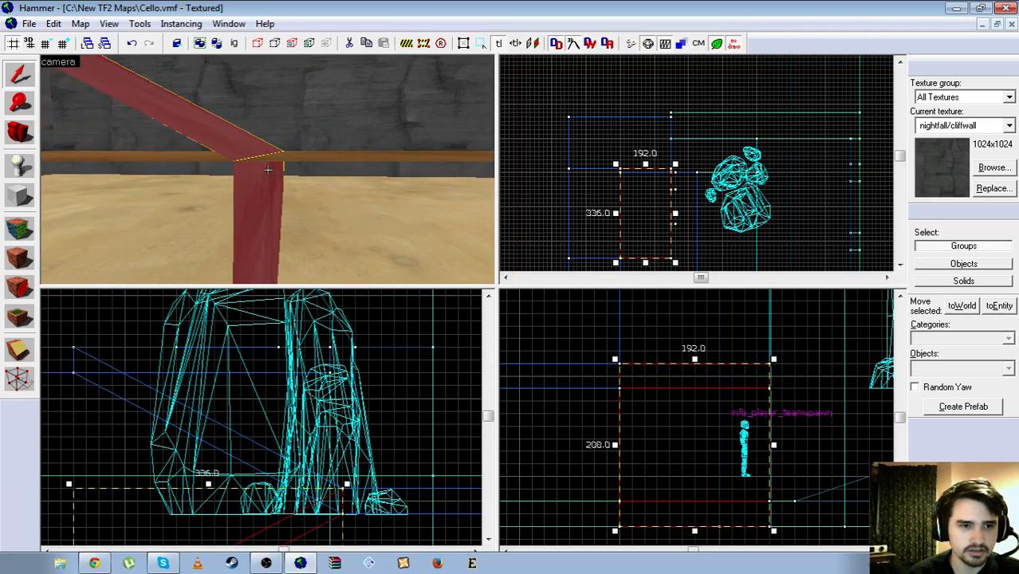
pyautogui.press('s')
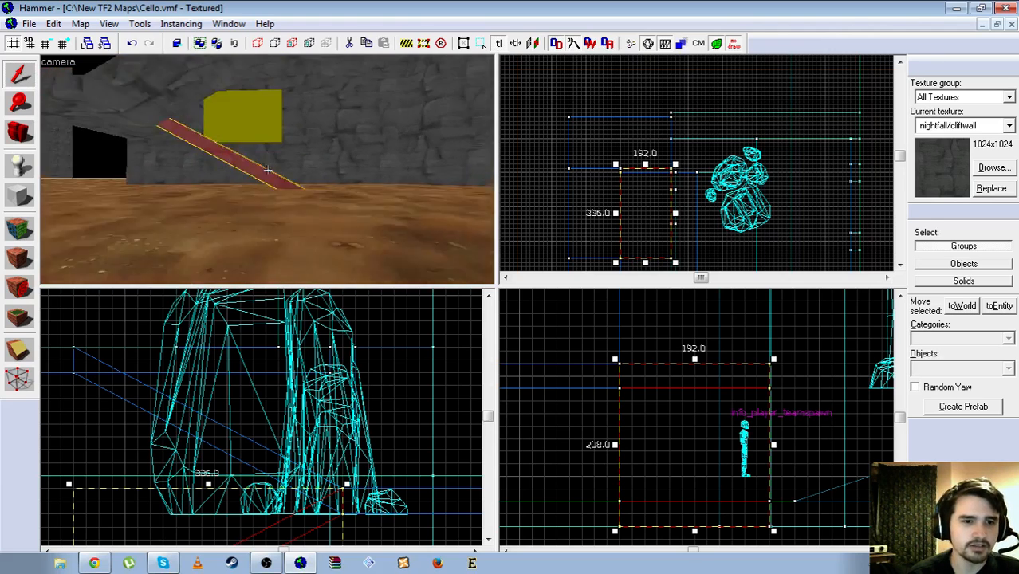
pyautogui.press('w')
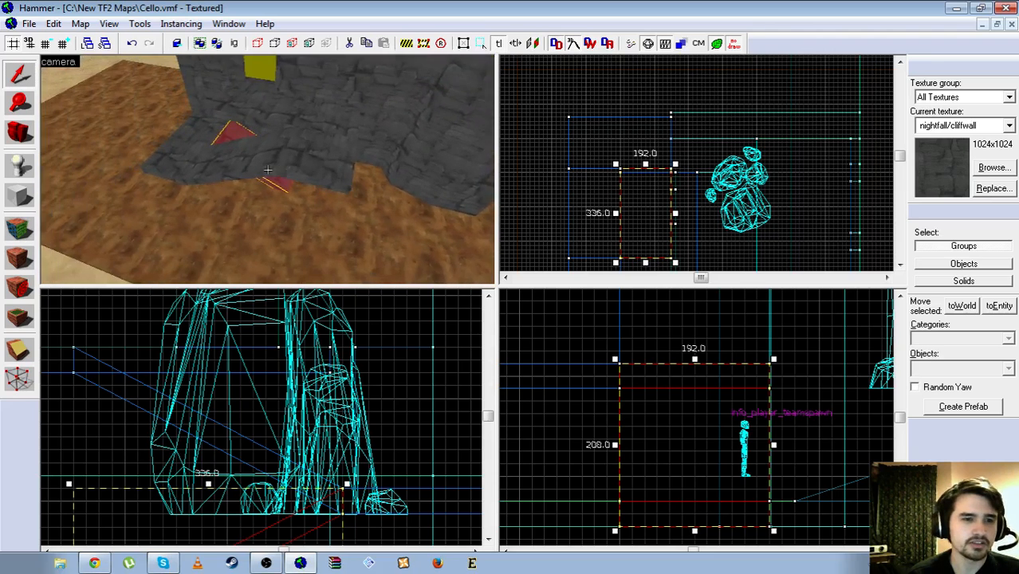
pyautogui.press('w')
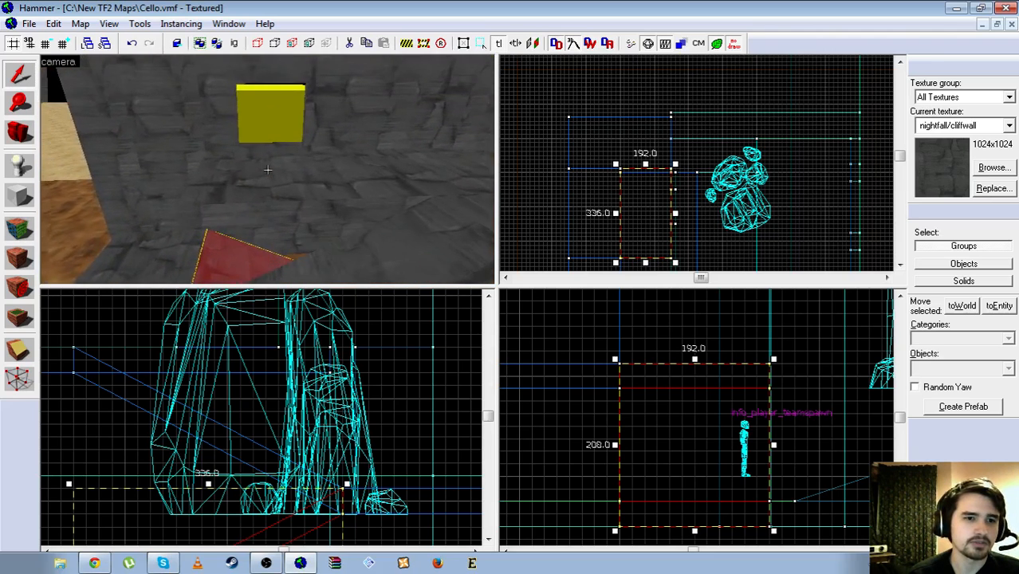
pyautogui.press('d')
pyautogui.press('s')
# Copy the 192 × 192 landing at the top of the first ramp to the spot directly beyond it in the top view
pyautogui.click(268, 169)
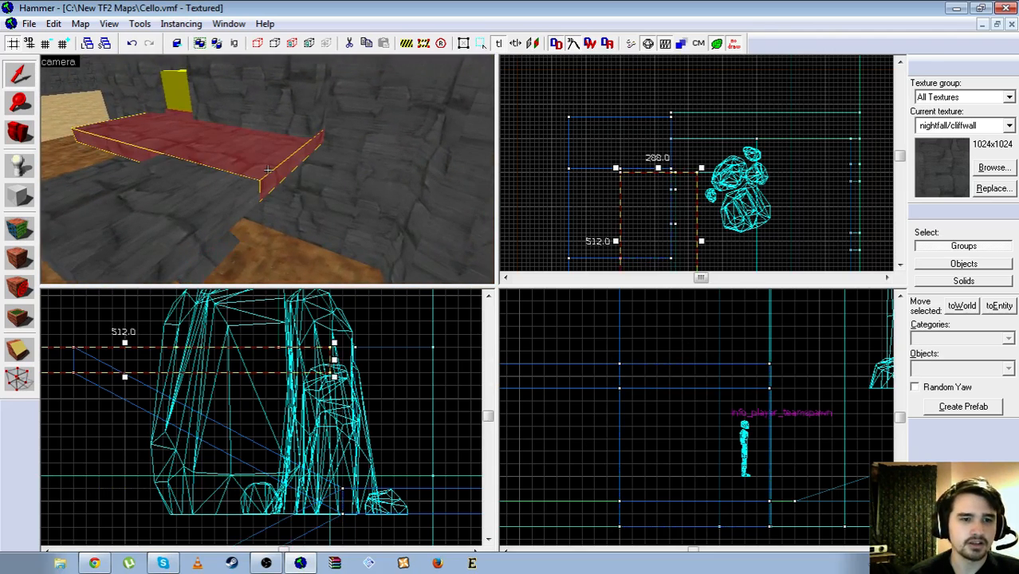
pyautogui.click(268, 169)
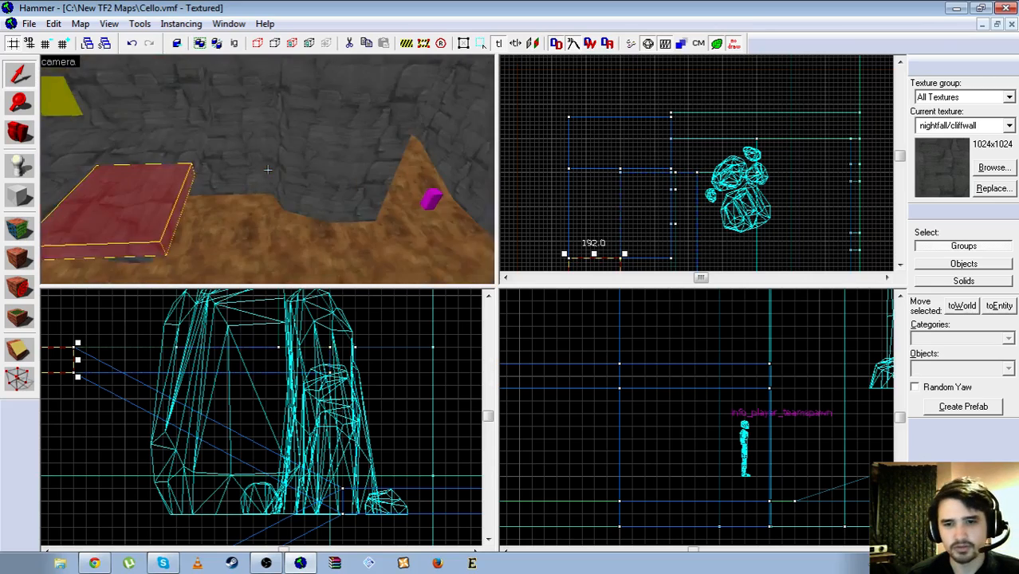
pyautogui.press('w')
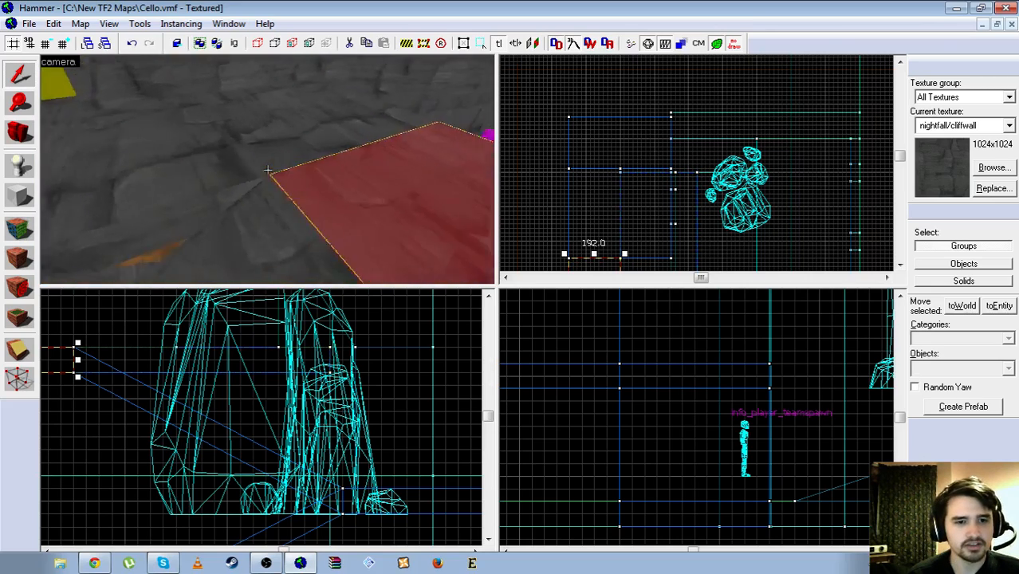
pyautogui.press('s')
pyautogui.press('w')
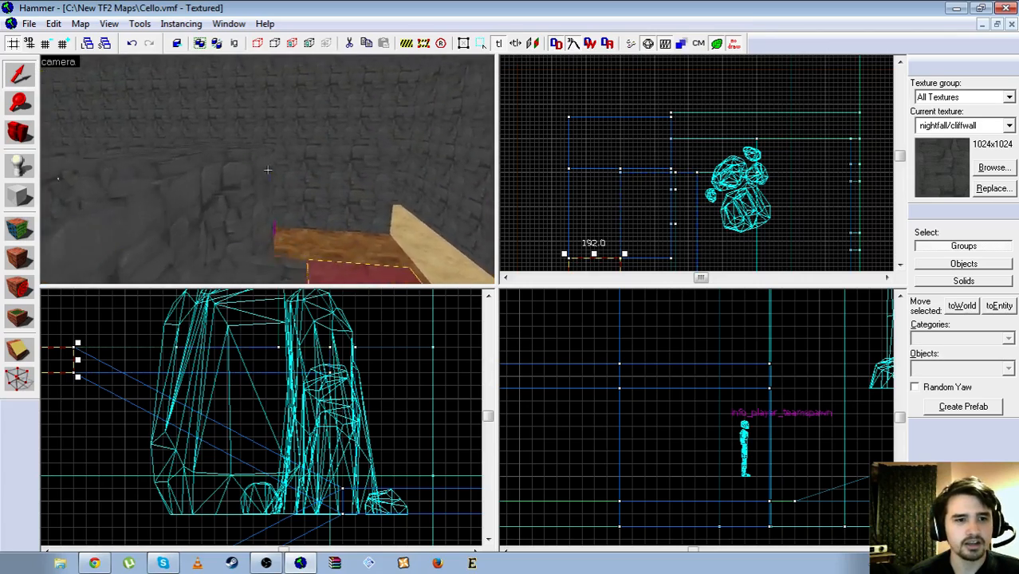
pyautogui.press('s')
pyautogui.press('z')
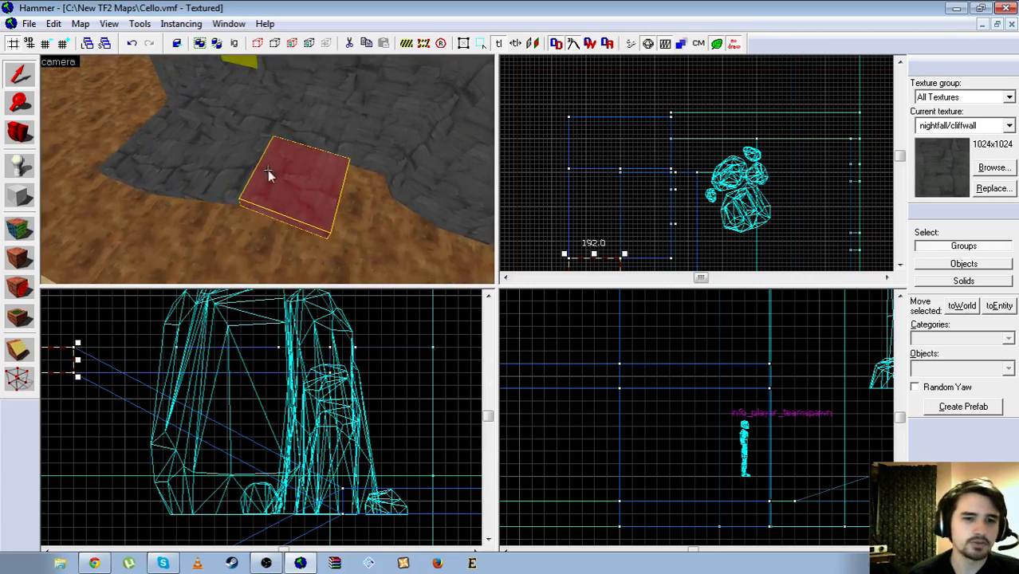
pyautogui.scroll(-4, 628, 179)
pyautogui.scroll(3, 616, 225)
pyautogui.scroll(-3, 671, 177)
pyautogui.scroll(3, 638, 216)
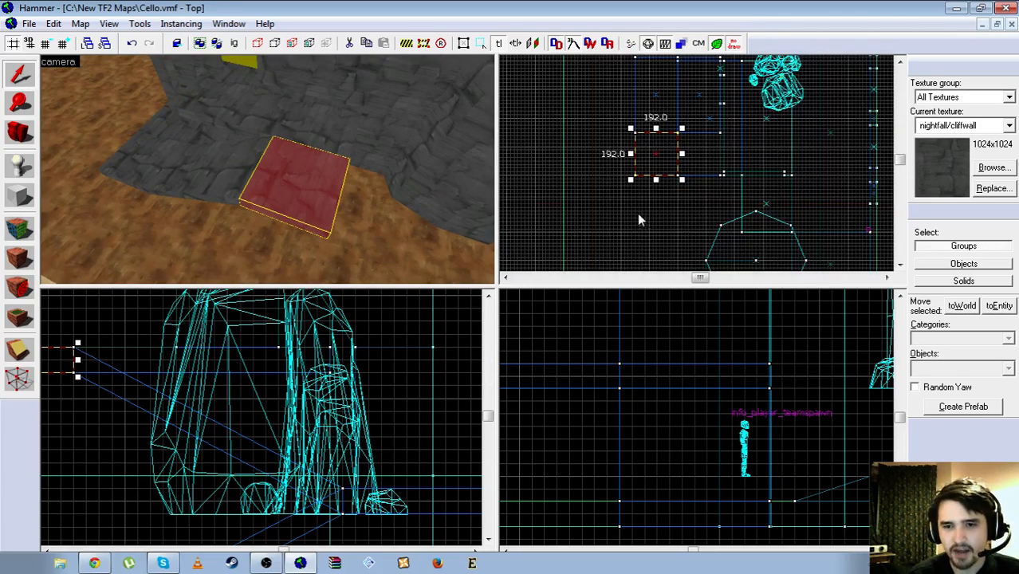
pyautogui.scroll(3, 659, 158)
pyautogui.scroll(-3, 647, 125)
pyautogui.scroll(3, 644, 179)
pyautogui.keyDown('shift'); pyautogui.moveTo(645, 100); pyautogui.dragTo(646, 170); pyautogui.keyUp('shift')
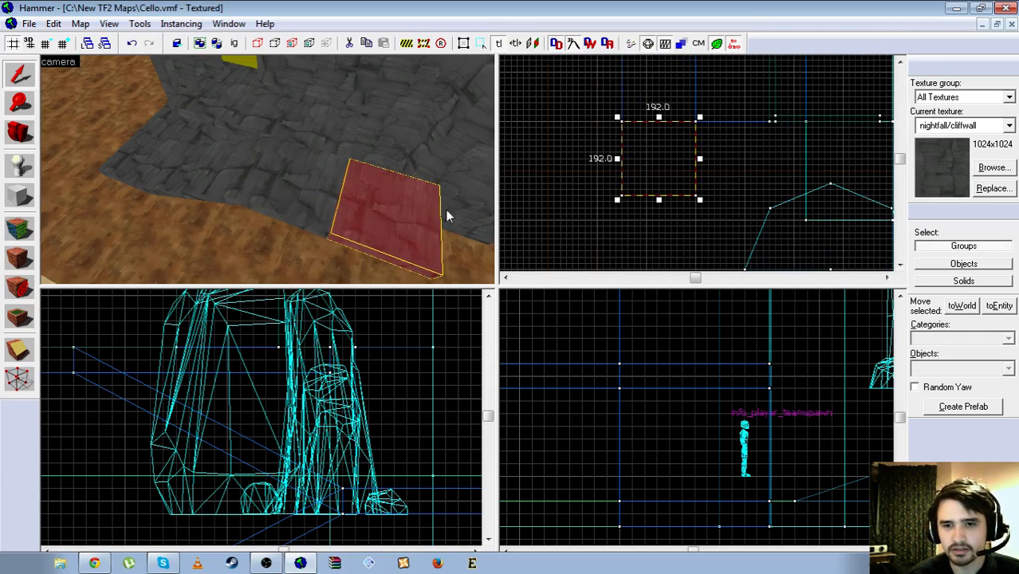
# With the Vertex tool, collapse the copied landing's far wall-side corner onto its far outer corner to form a 192 × 192 triangular piece
pyautogui.click(19, 378)
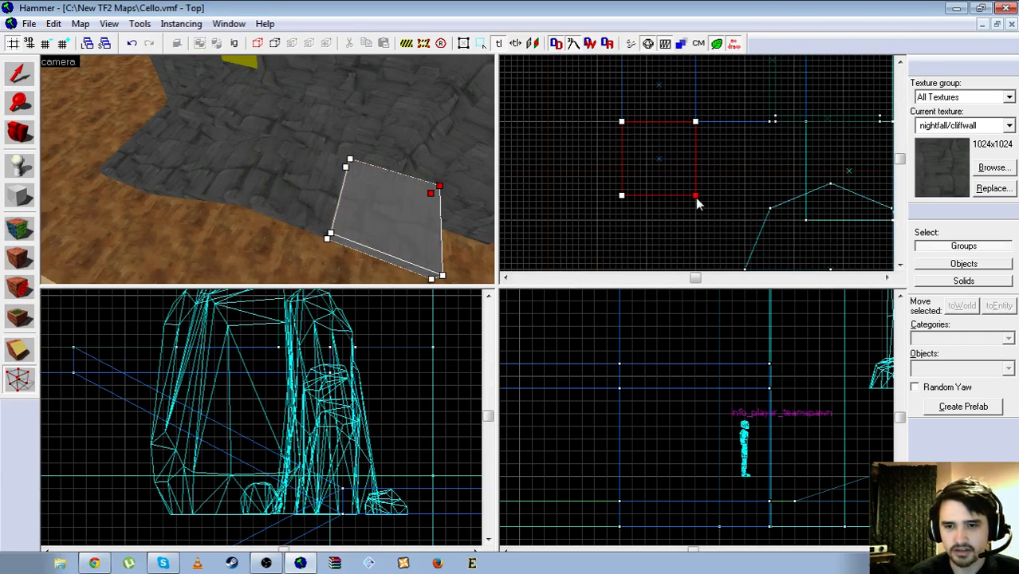
pyautogui.press('z')
pyautogui.press('z')
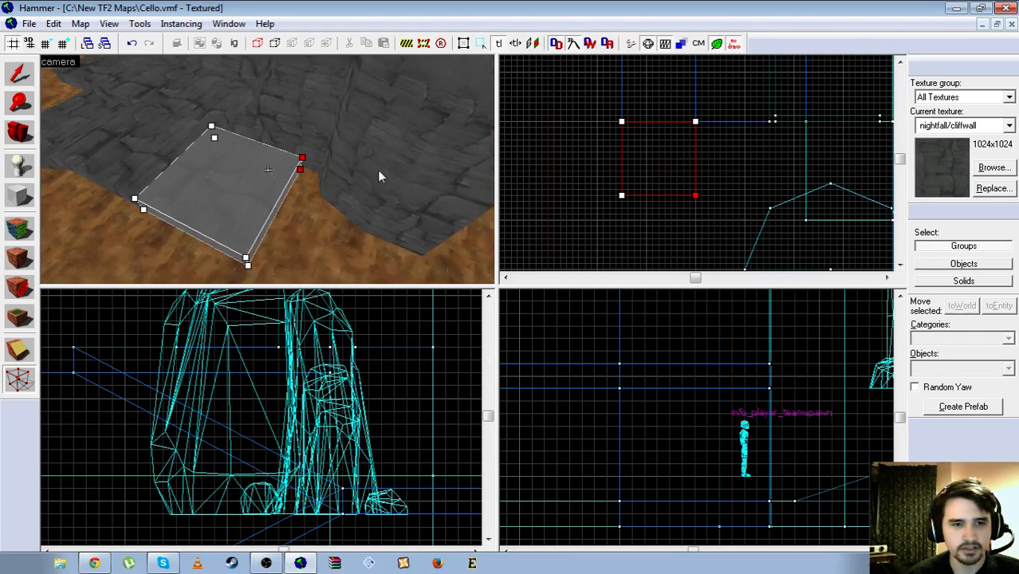
pyautogui.moveTo(696, 197); pyautogui.dragTo(622, 196)
pyautogui.click(467, 349)
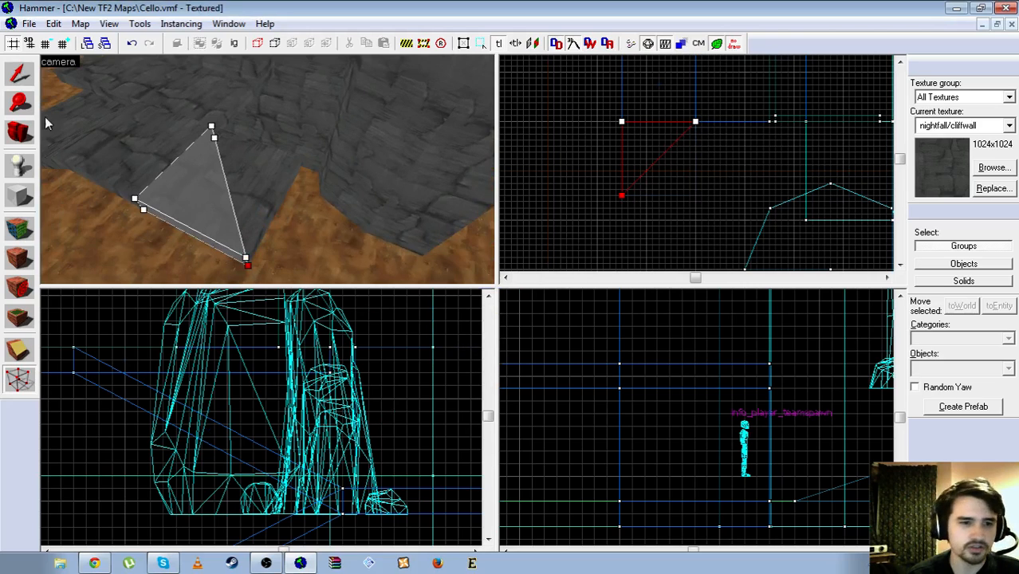
pyautogui.hotkey('shift', 's')
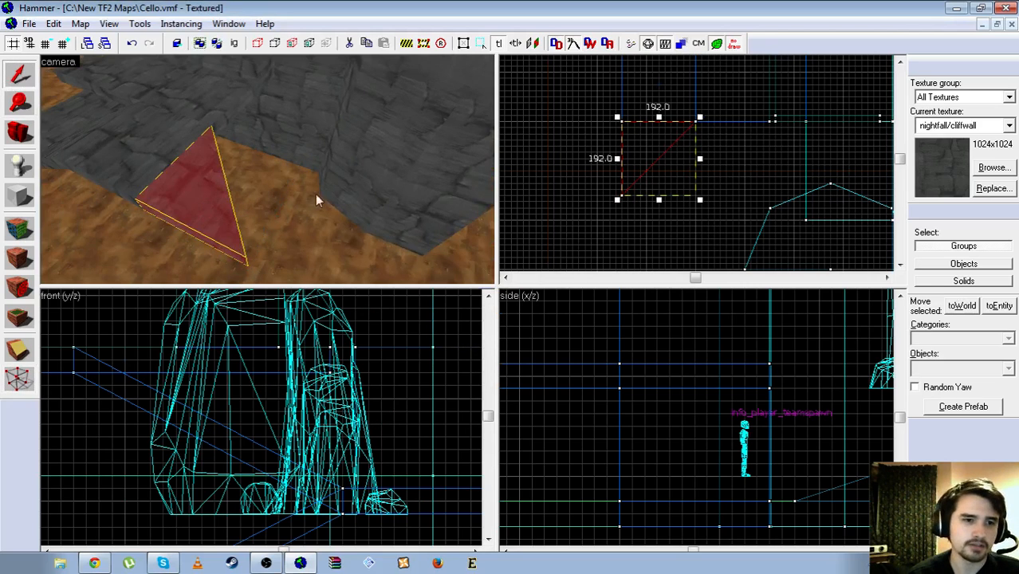
# Reshape the triangular piece so its right angle sits against the landing's far edge, and resize it to 144 × 128
pyautogui.click(19, 379)
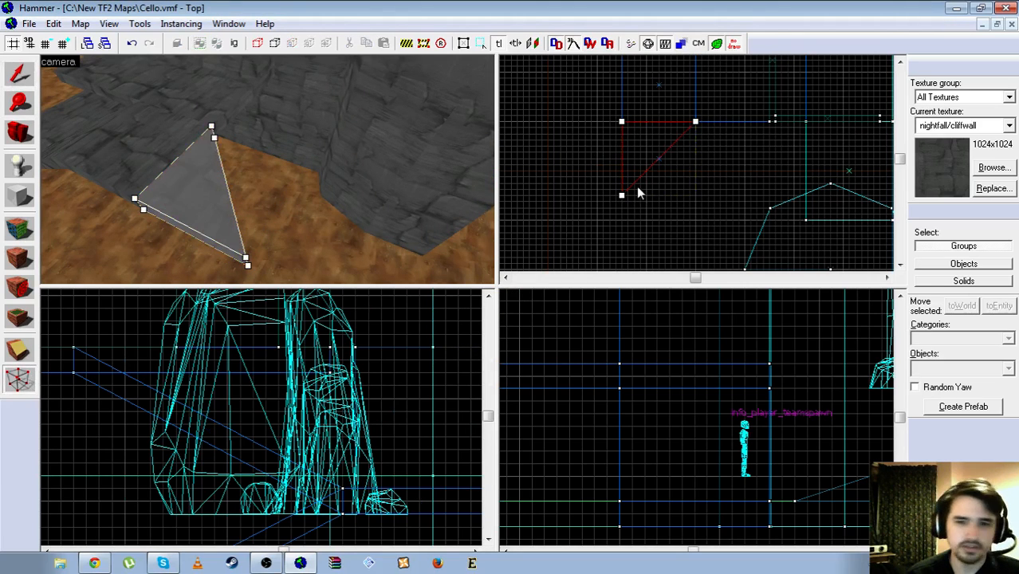
pyautogui.moveTo(623, 197); pyautogui.dragTo(696, 175)
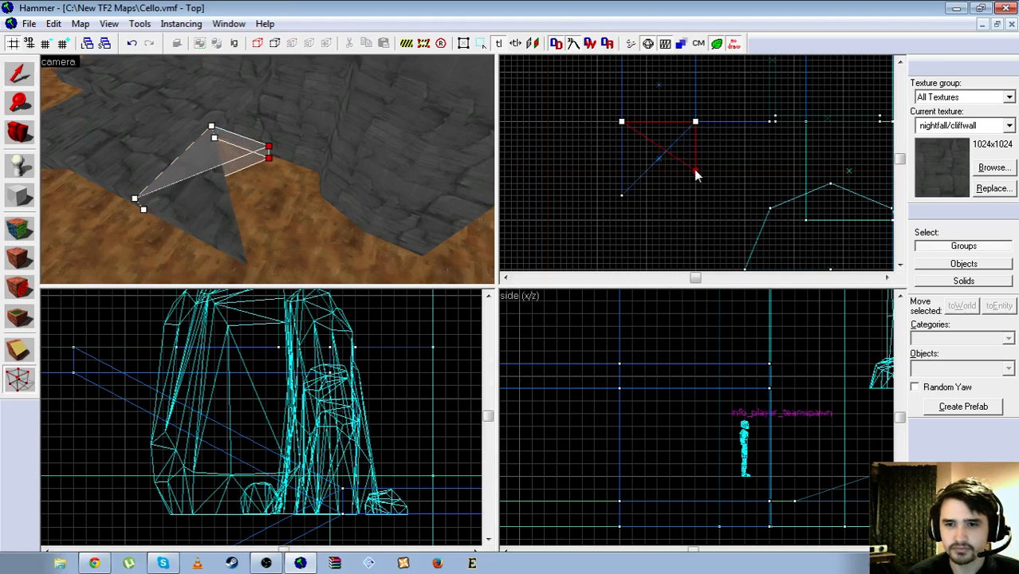
pyautogui.click(21, 76)
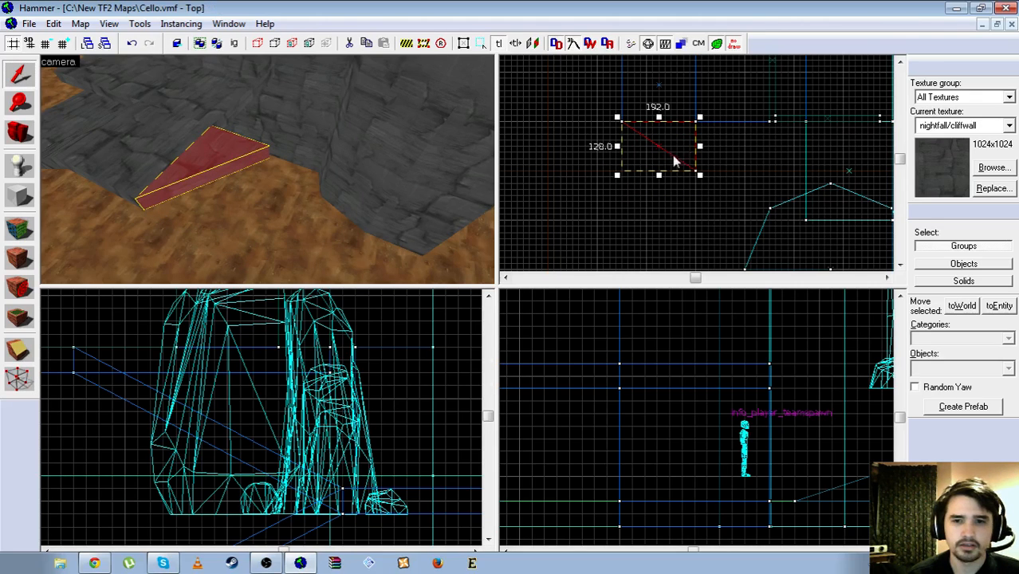
pyautogui.moveTo(701, 149)
pyautogui.mouseDown()
pyautogui.moveTo(663, 145)
pyautogui.moveTo(691, 200)
pyautogui.mouseUp()
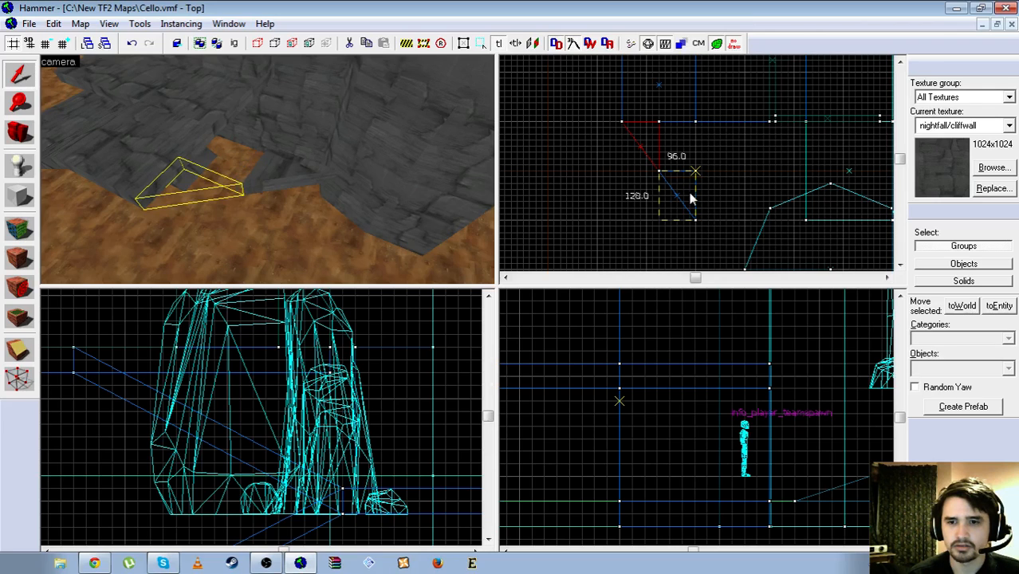
pyautogui.moveTo(692, 199)
pyautogui.mouseDown()
pyautogui.moveTo(669, 169)
pyautogui.moveTo(586, 174)
pyautogui.moveTo(635, 141)
pyautogui.moveTo(681, 146)
pyautogui.mouseUp()
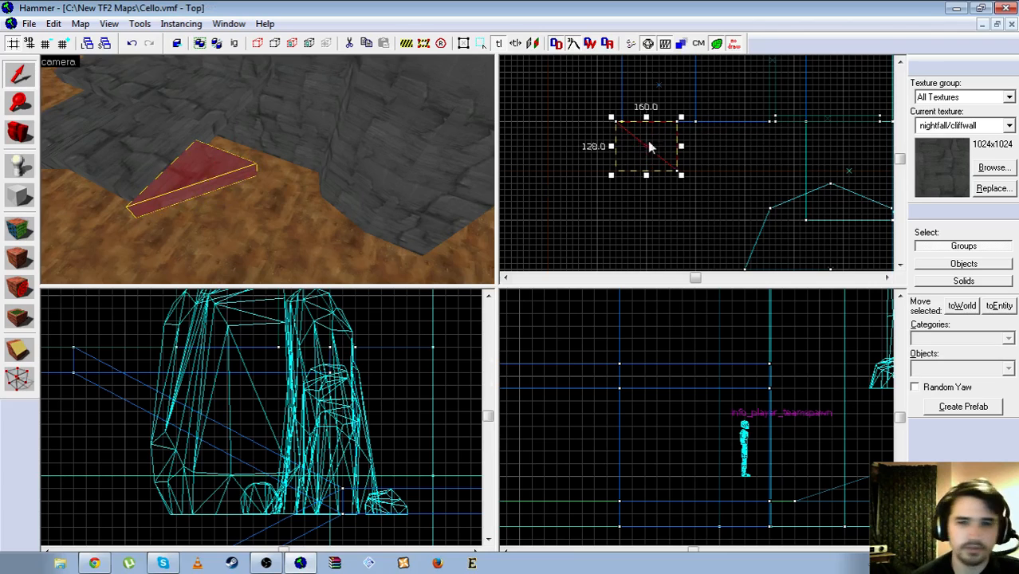
pyautogui.moveTo(657, 140); pyautogui.dragTo(681, 146)
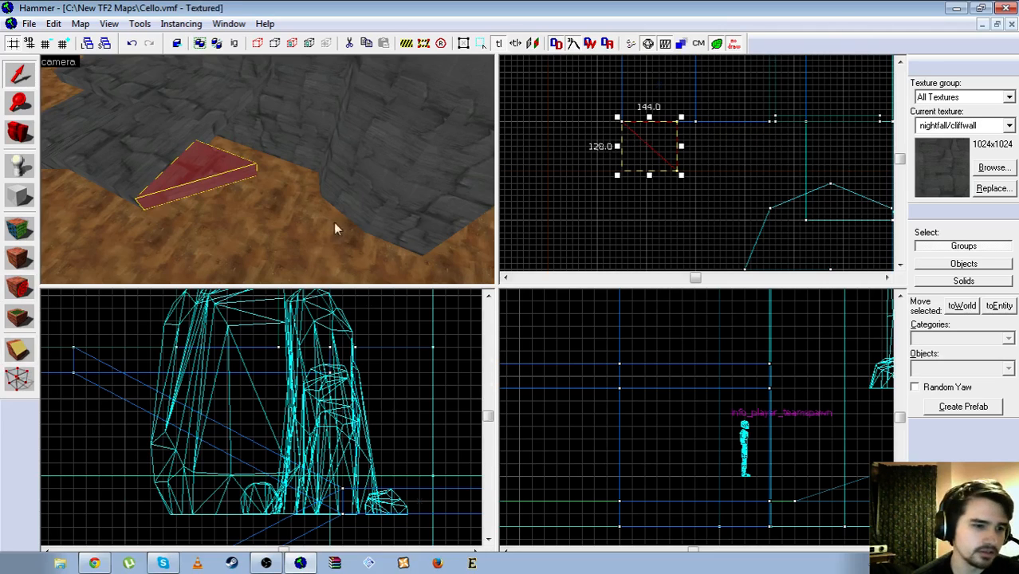
# Copy the triangle beside itself towards the wall and pull the copy's far outer corner in to flatten the edge's slope
pyautogui.moveTo(647, 142)
pyautogui.mouseDown()
pyautogui.moveTo(701, 176)
pyautogui.moveTo(702, 191)
pyautogui.moveTo(733, 172)
pyautogui.moveTo(678, 122)
pyautogui.mouseUp()
pyautogui.click(25, 384)
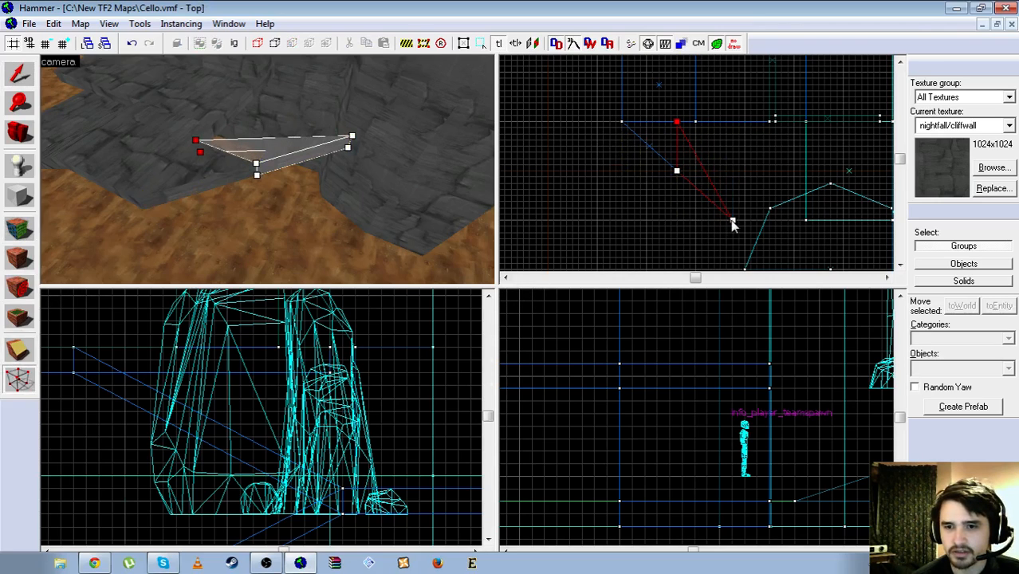
pyautogui.moveTo(733, 226)
pyautogui.mouseDown()
pyautogui.moveTo(754, 193)
pyautogui.moveTo(750, 171)
pyautogui.moveTo(733, 188)
pyautogui.mouseUp()
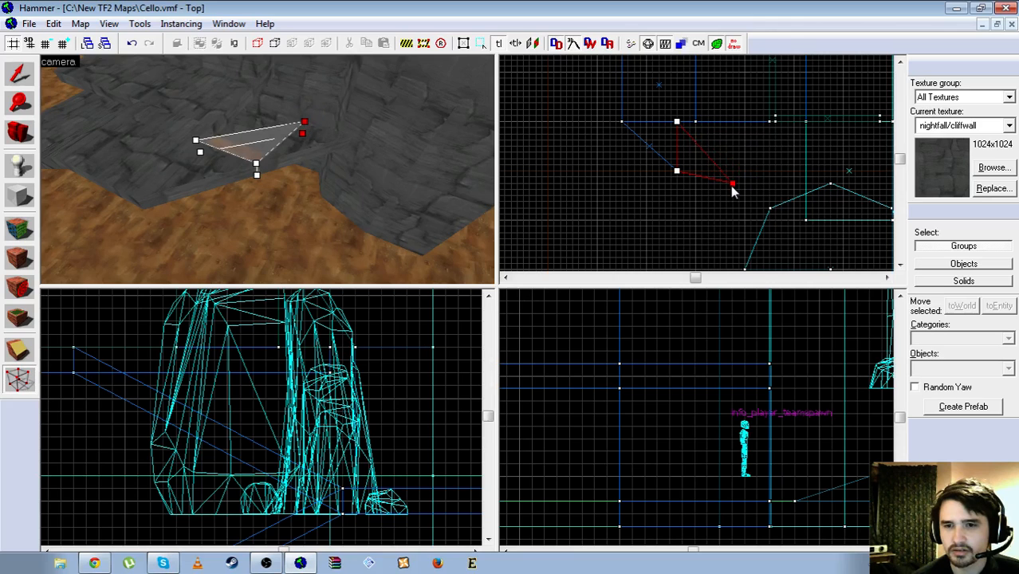
# Shift the outer corner shared by both triangular pieces slightly towards the wall, keeping their vertices aligned
pyautogui.click(225, 176)
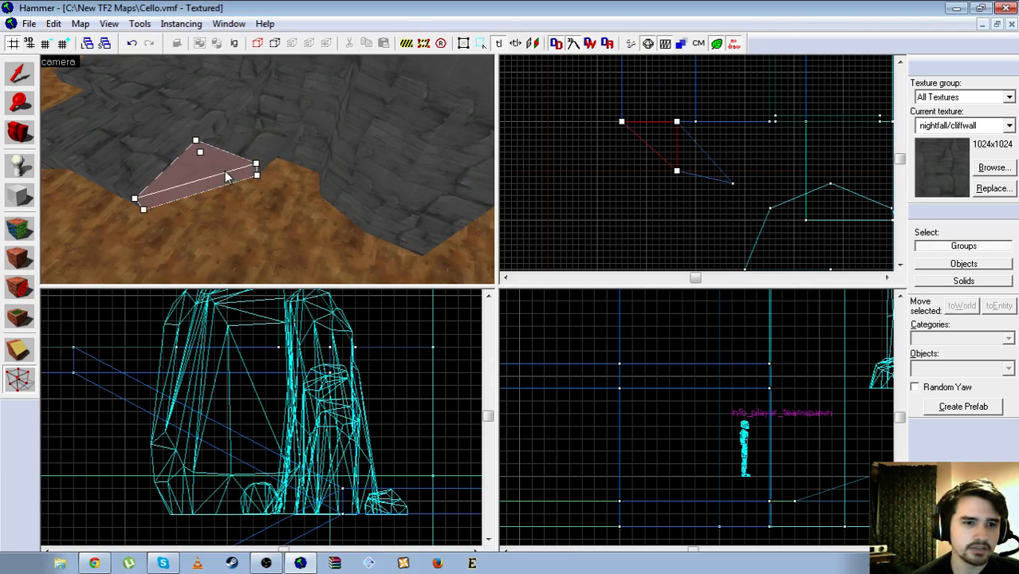
pyautogui.press('z')
pyautogui.press('w')
pyautogui.press('a')
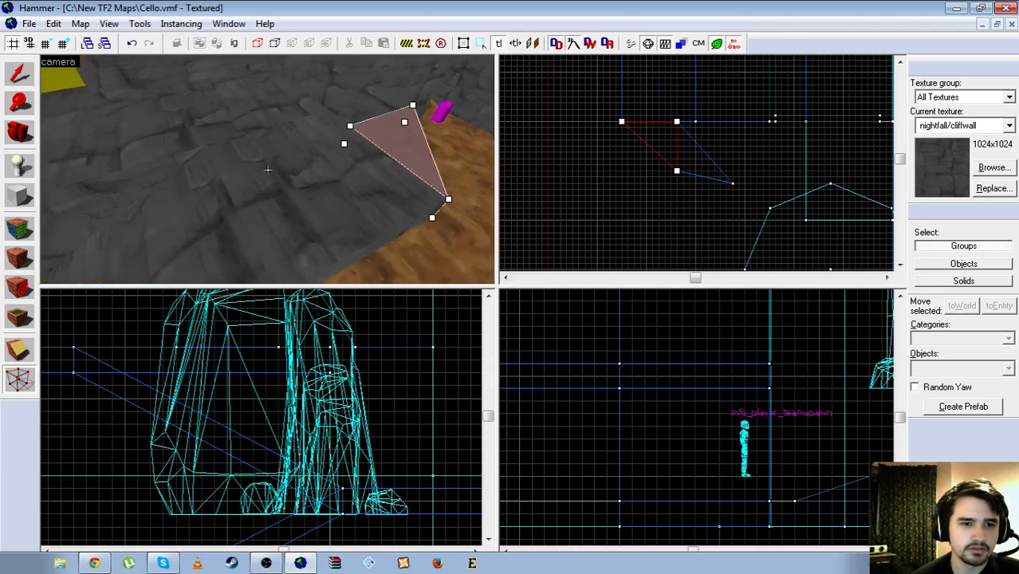
pyautogui.press('a')
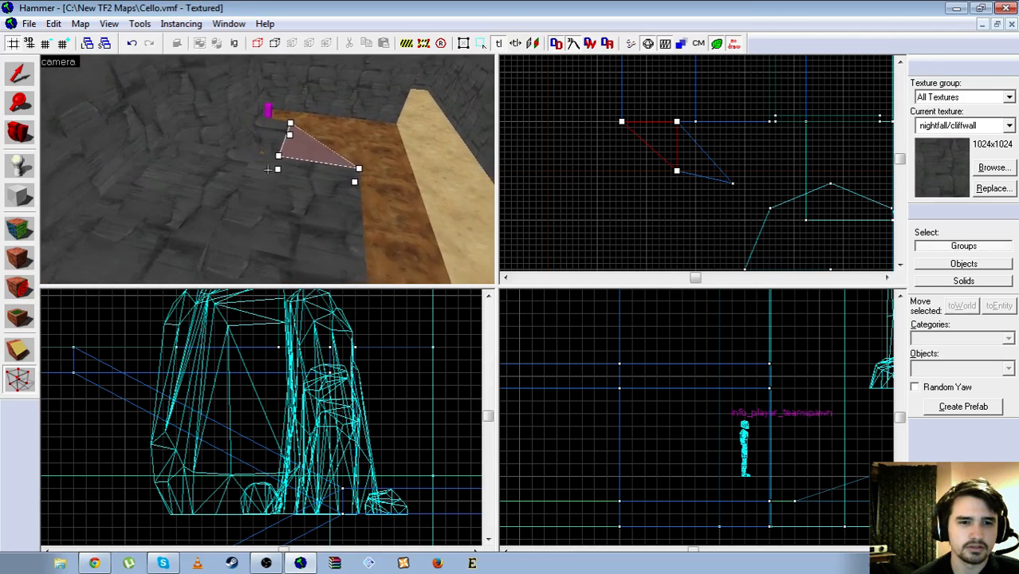
pyautogui.press('d')
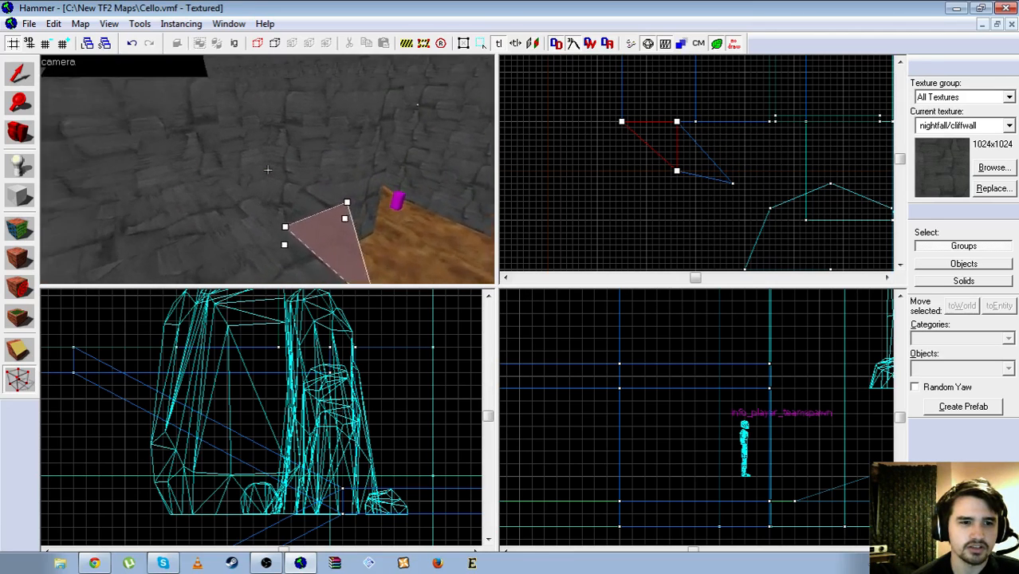
pyautogui.press('s')
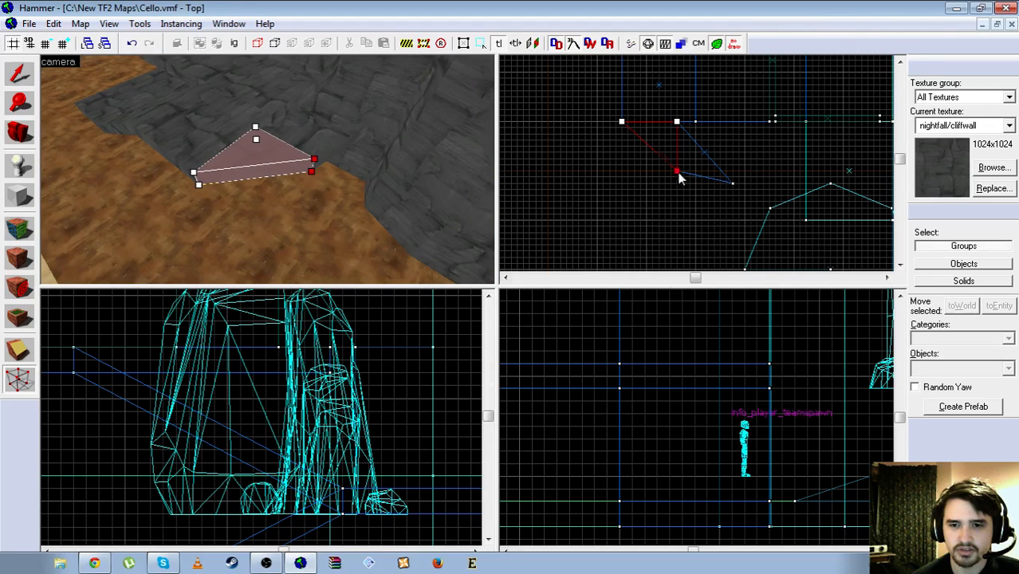
pyautogui.moveTo(679, 177)
pyautogui.mouseDown()
pyautogui.moveTo(693, 177)
pyautogui.moveTo(676, 165)
pyautogui.mouseUp()
pyautogui.moveTo(679, 164); pyautogui.dragTo(686, 174)
pyautogui.click(330, 147)
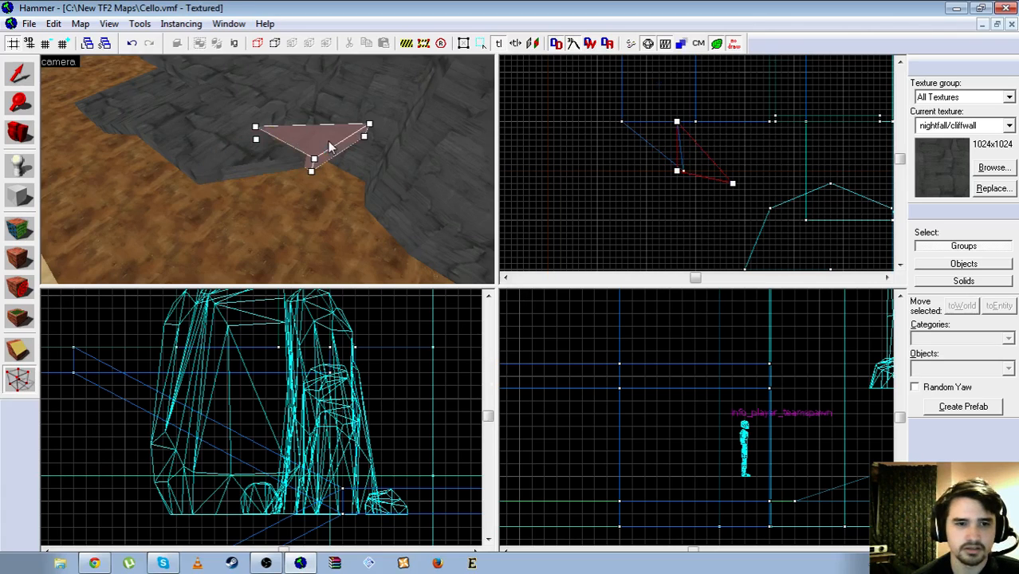
pyautogui.click(681, 173)
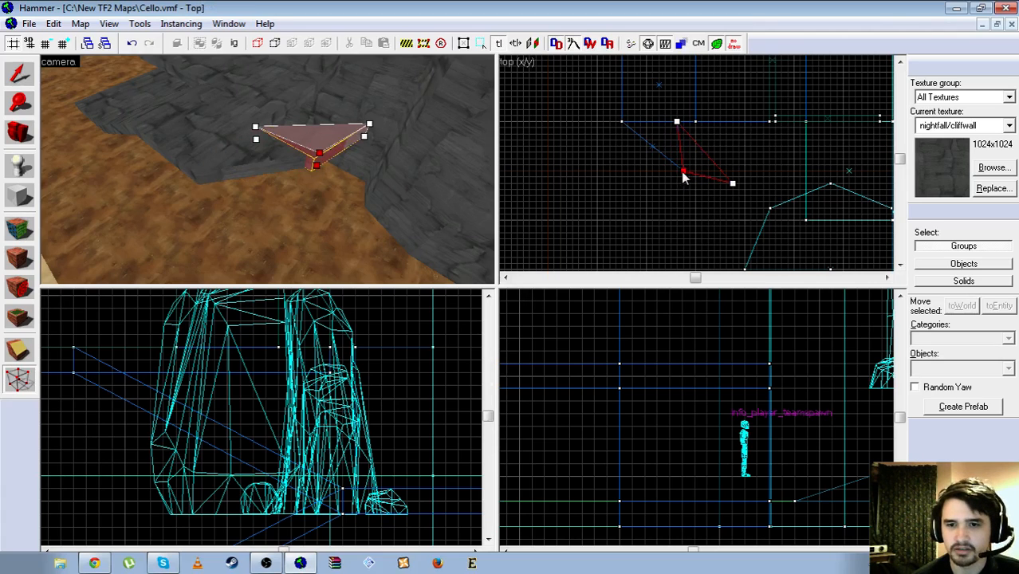
# Stretch the second triangle's outer and inner vertices towards the wall to make a 176 × 176 piece with its inner vertex on the landing edge line
pyautogui.moveTo(732, 185); pyautogui.dragTo(754, 196)
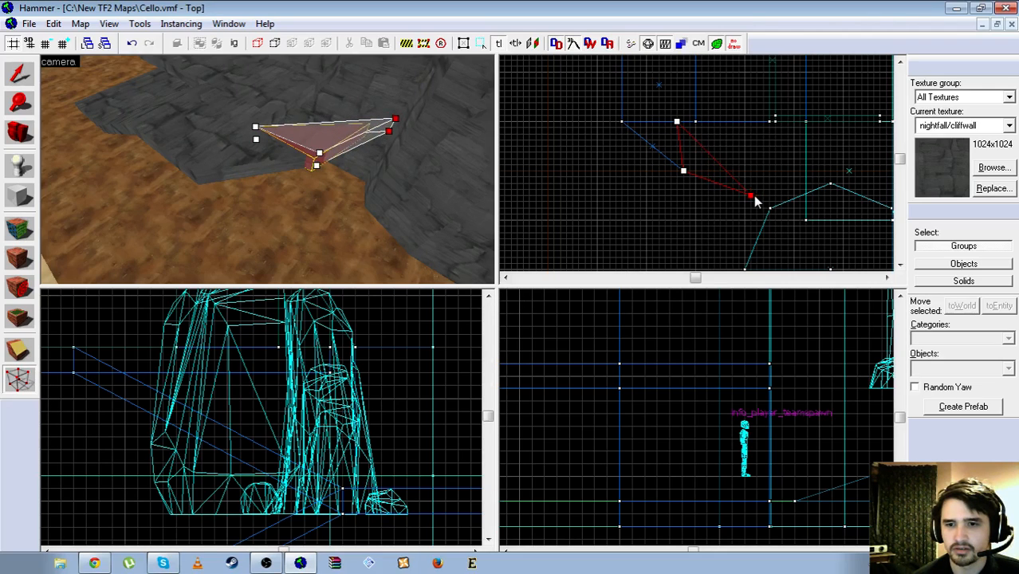
pyautogui.click(677, 123)
pyautogui.moveTo(677, 125); pyautogui.dragTo(770, 126)
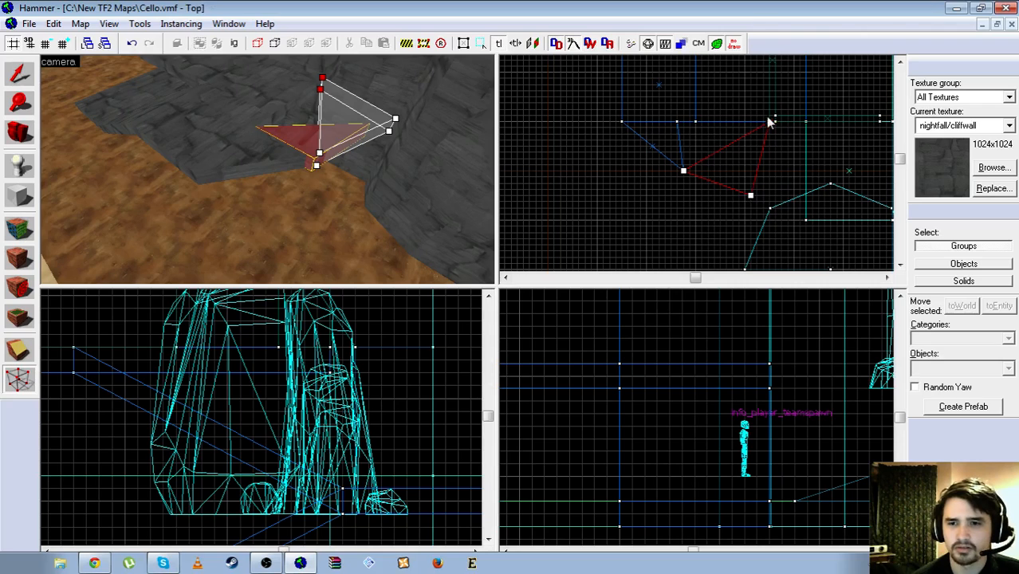
pyautogui.moveTo(770, 126); pyautogui.dragTo(726, 123)
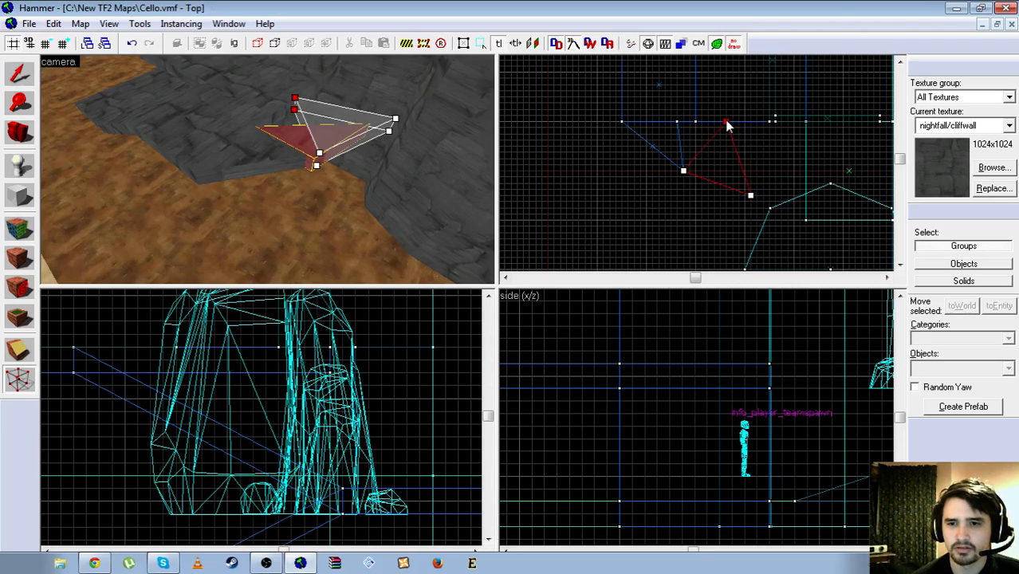
pyautogui.moveTo(747, 195); pyautogui.dragTo(749, 193)
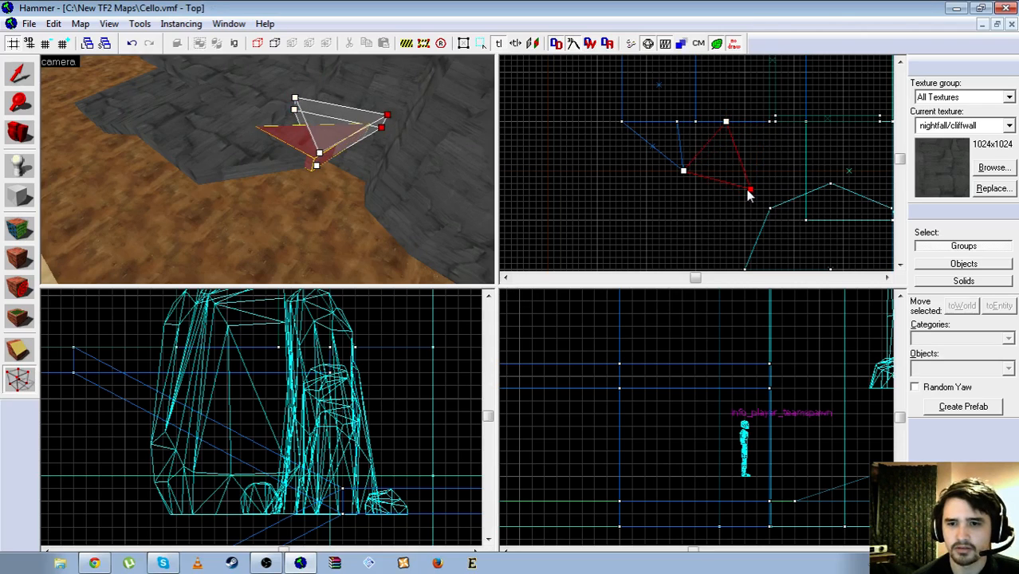
# Copy the second triangle to its wall side and reshape the copy to 144 × 192, with two corners on the wall line
pyautogui.click(31, 81)
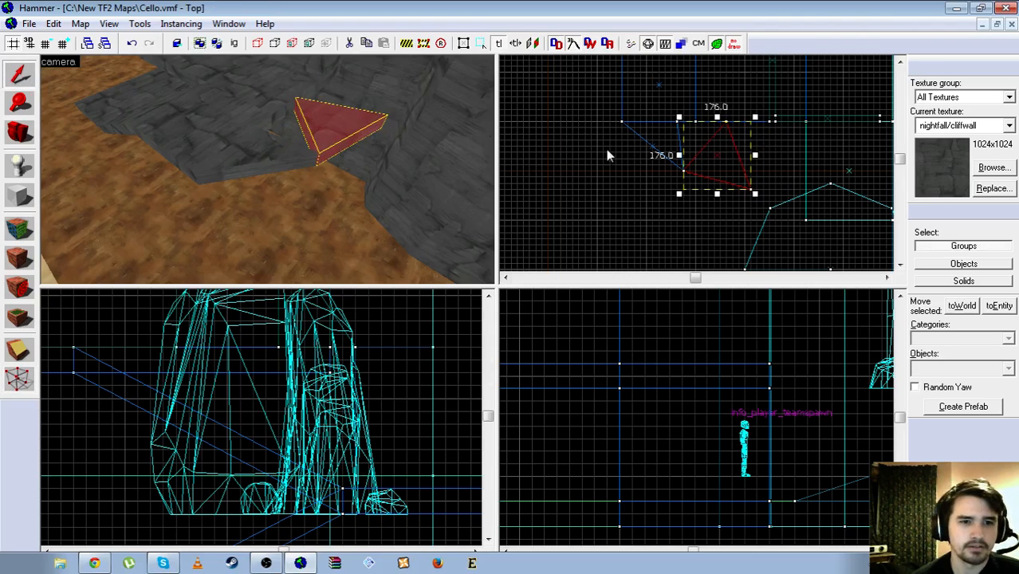
pyautogui.moveTo(726, 163); pyautogui.dragTo(777, 180)
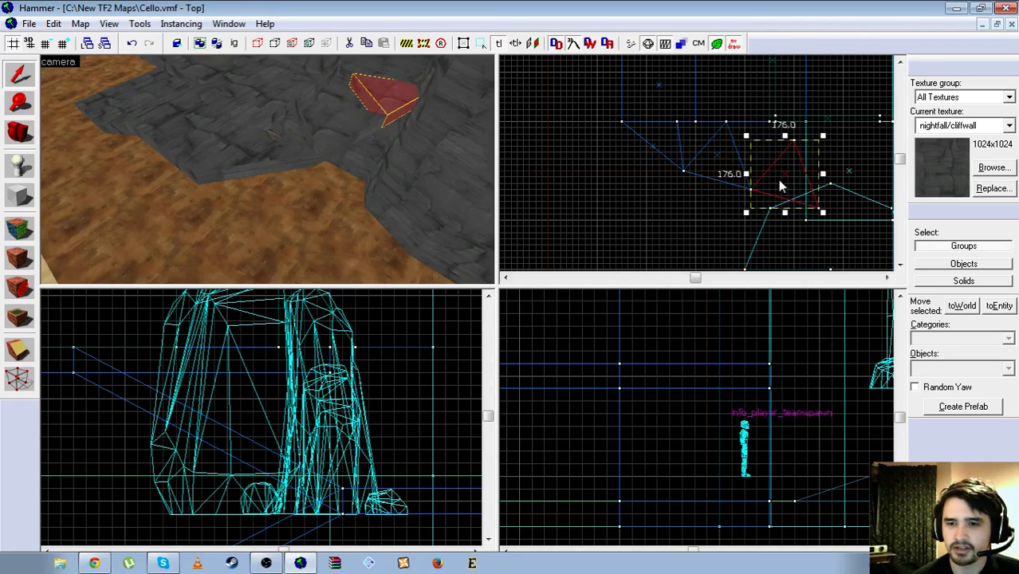
pyautogui.click(19, 379)
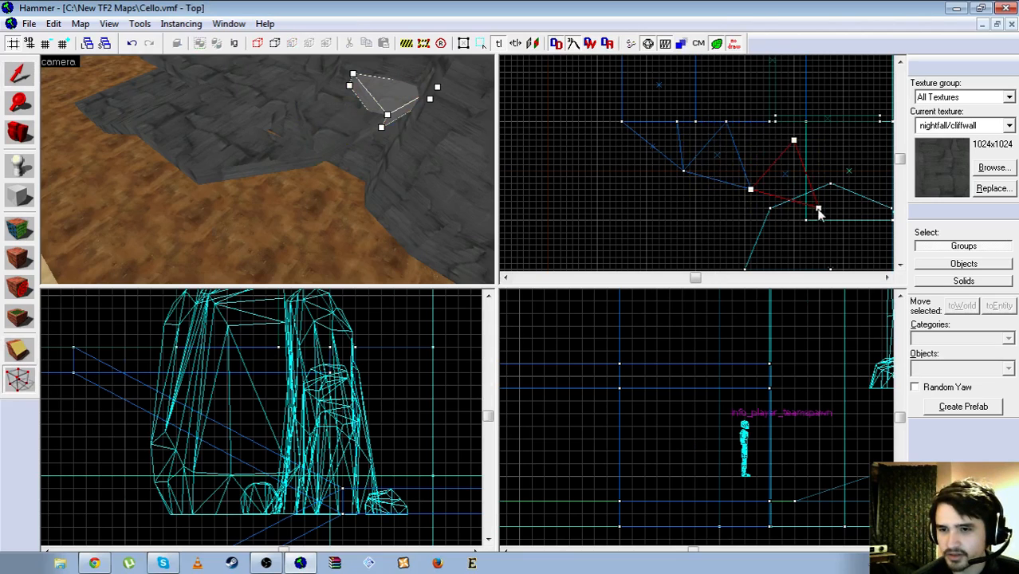
pyautogui.moveTo(819, 211); pyautogui.dragTo(806, 199)
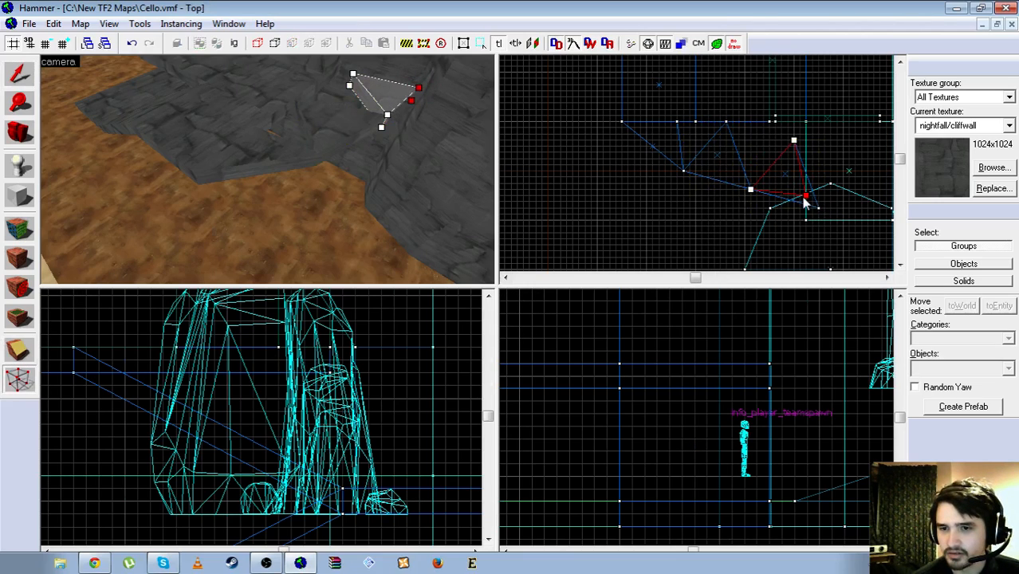
pyautogui.moveTo(794, 143); pyautogui.dragTo(806, 122)
pyautogui.click(20, 74)
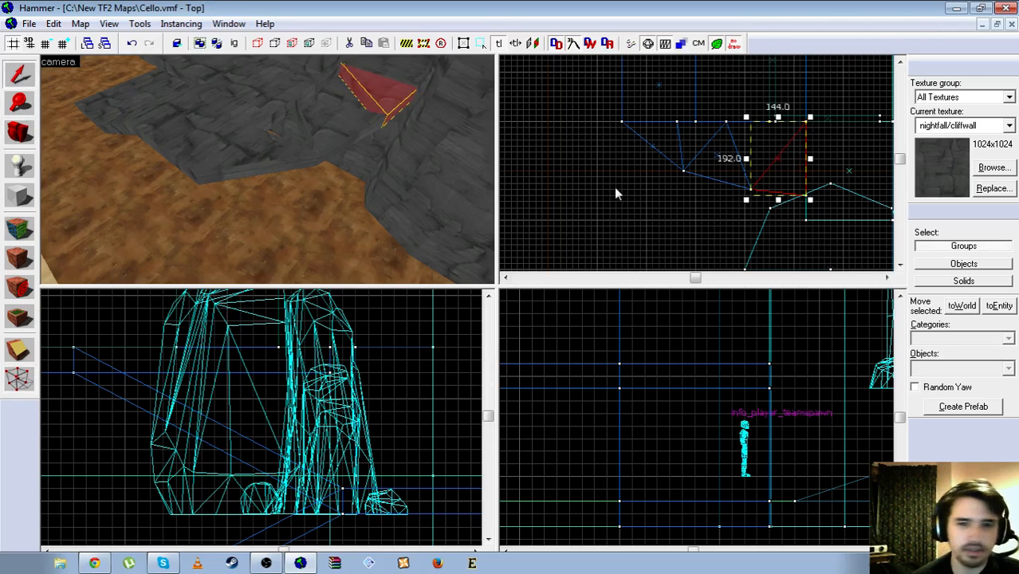
# Copy the wall-side triangle and fit its vertices into the gap between it and the second triangle, forming a 208 × 176 piece
pyautogui.moveTo(804, 172)
pyautogui.mouseDown()
pyautogui.moveTo(723, 160)
pyautogui.moveTo(720, 180)
pyautogui.moveTo(711, 166)
pyautogui.mouseUp()
pyautogui.hotkey('shift', 'v')
pyautogui.scroll(3, 749, 111)
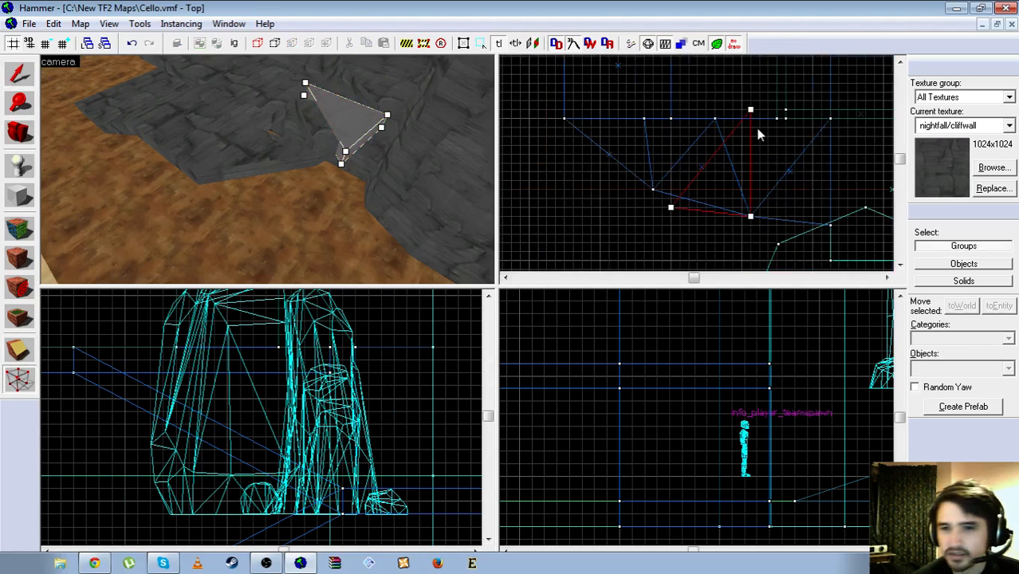
pyautogui.moveTo(748, 109); pyautogui.dragTo(846, 124)
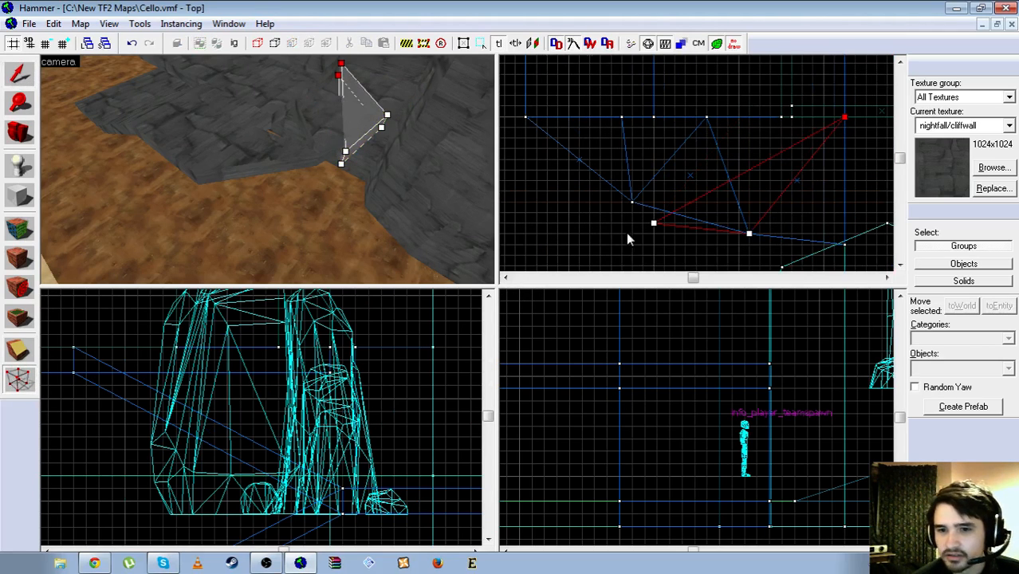
pyautogui.moveTo(651, 226)
pyautogui.mouseDown()
pyautogui.moveTo(687, 191)
pyautogui.moveTo(710, 127)
pyautogui.mouseUp()
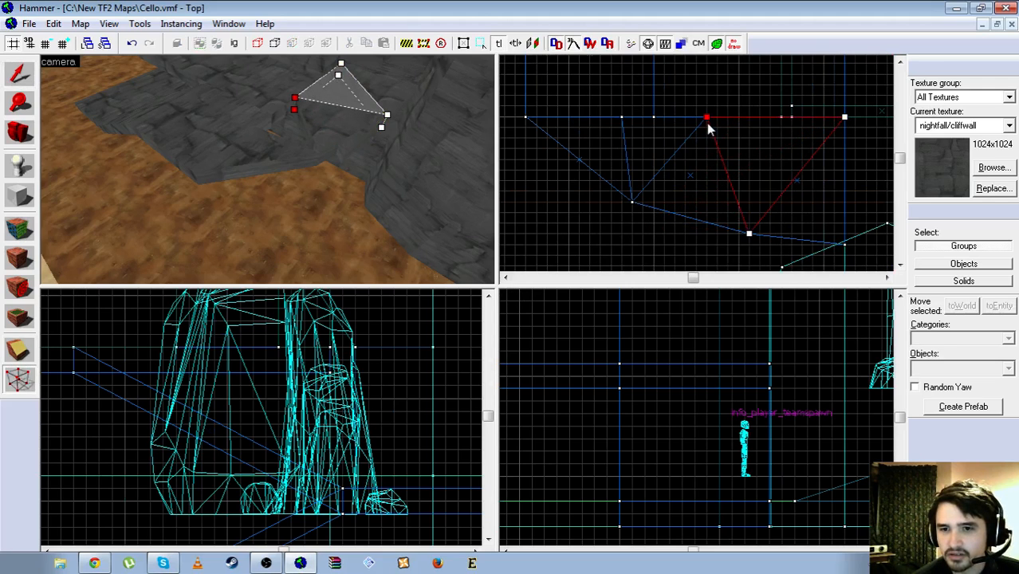
pyautogui.click(20, 73)
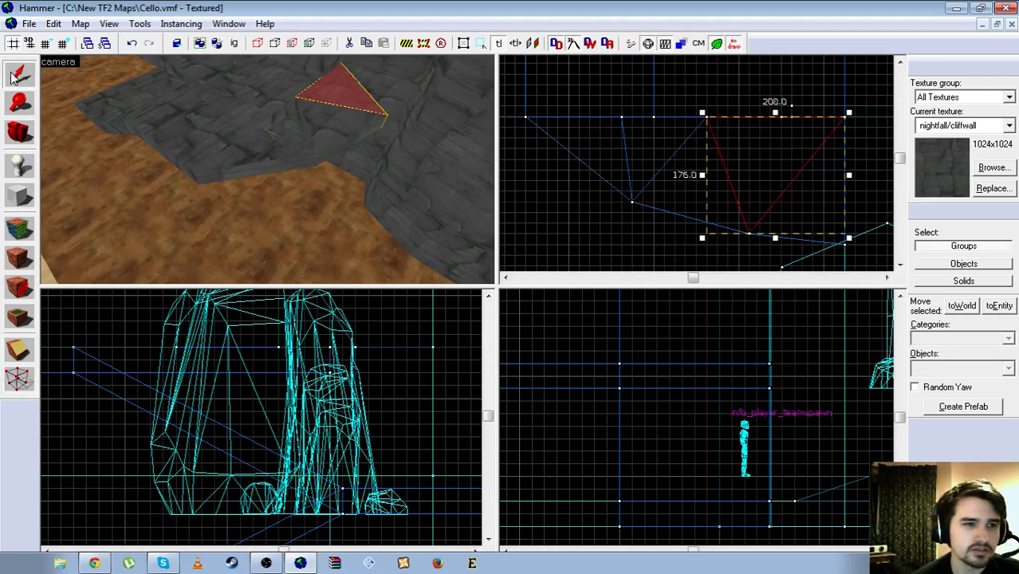
# Copy the gap piece and snap its vertices between the first two triangles to form a 128 × 128 filler
pyautogui.moveTo(725, 183)
pyautogui.mouseDown()
pyautogui.moveTo(642, 162)
pyautogui.moveTo(658, 148)
pyautogui.moveTo(650, 137)
pyautogui.moveTo(704, 128)
pyautogui.mouseUp()
pyautogui.click(19, 378)
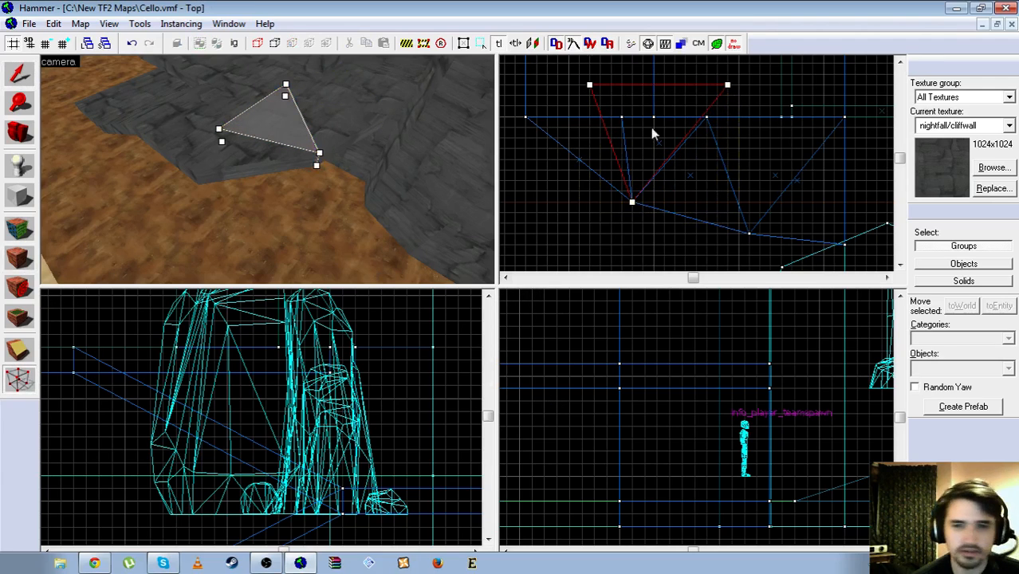
pyautogui.moveTo(728, 87); pyautogui.dragTo(706, 117)
pyautogui.moveTo(590, 86); pyautogui.dragTo(621, 117)
pyautogui.click(19, 74)
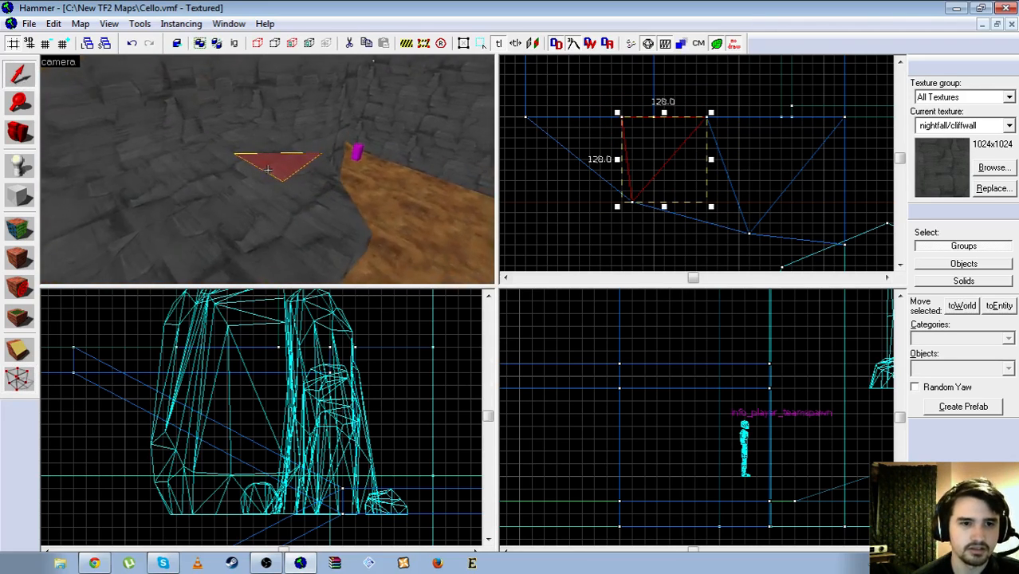
# Examine the completed landing edge in the 3D view, checking the square landing and the thin wall section beside the ramp
pyautogui.press('w')
pyautogui.click(268, 170)
pyautogui.press('s')
pyautogui.press('w')
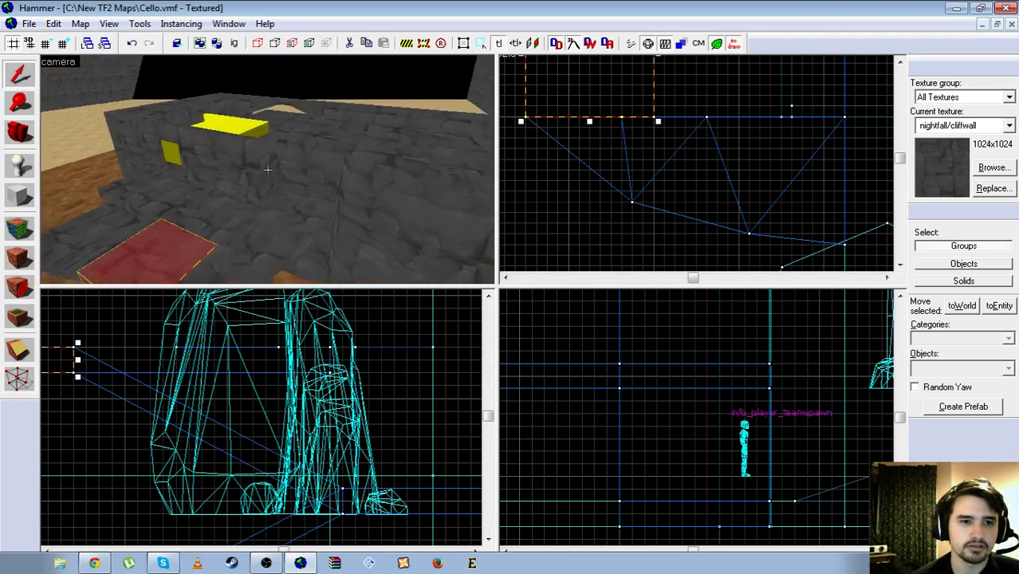
pyautogui.press('s')
pyautogui.press('s')
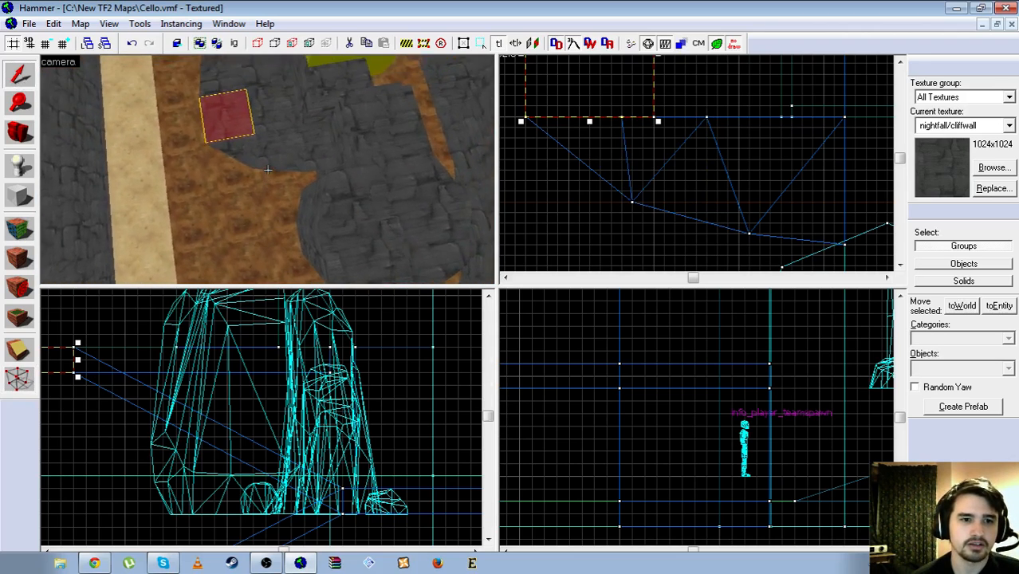
pyautogui.press('w')
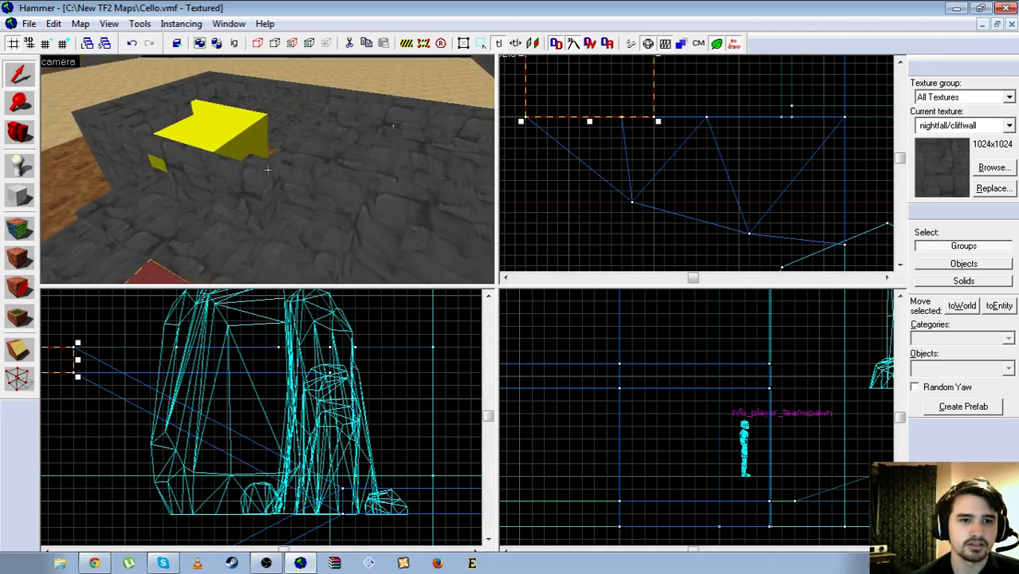
pyautogui.click(268, 170)
pyautogui.press('a')
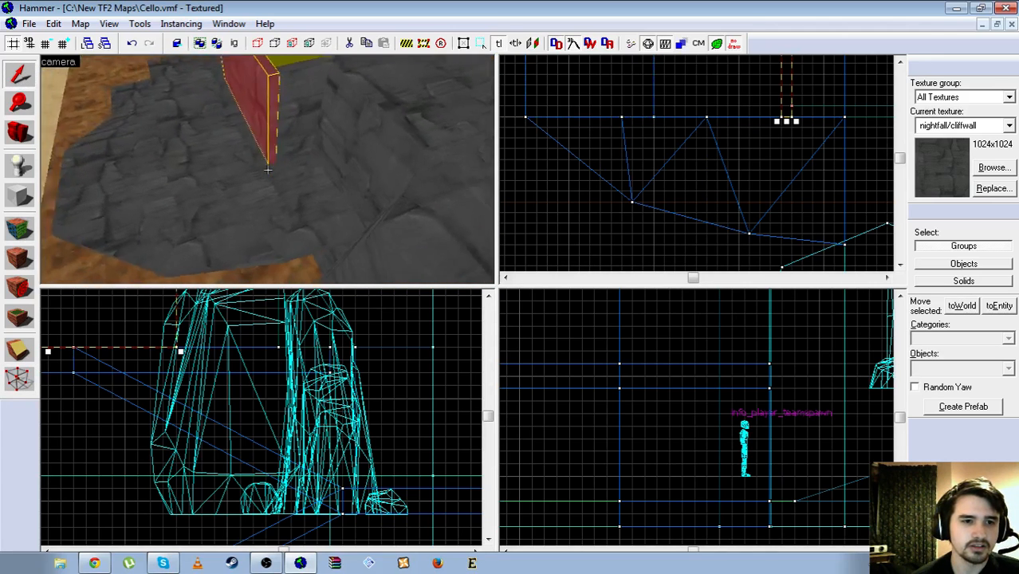
pyautogui.press('s')
pyautogui.press('w')
pyautogui.press('a')
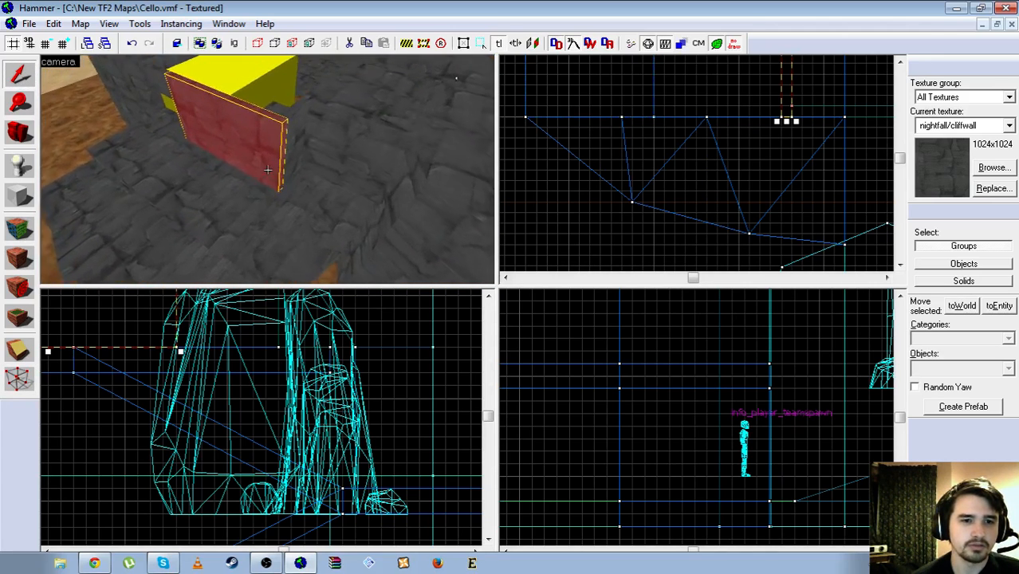
# Place an info_player_teamspawn entity on the upper landing, near the wall end of its angled triangular edge
pyautogui.press('d')
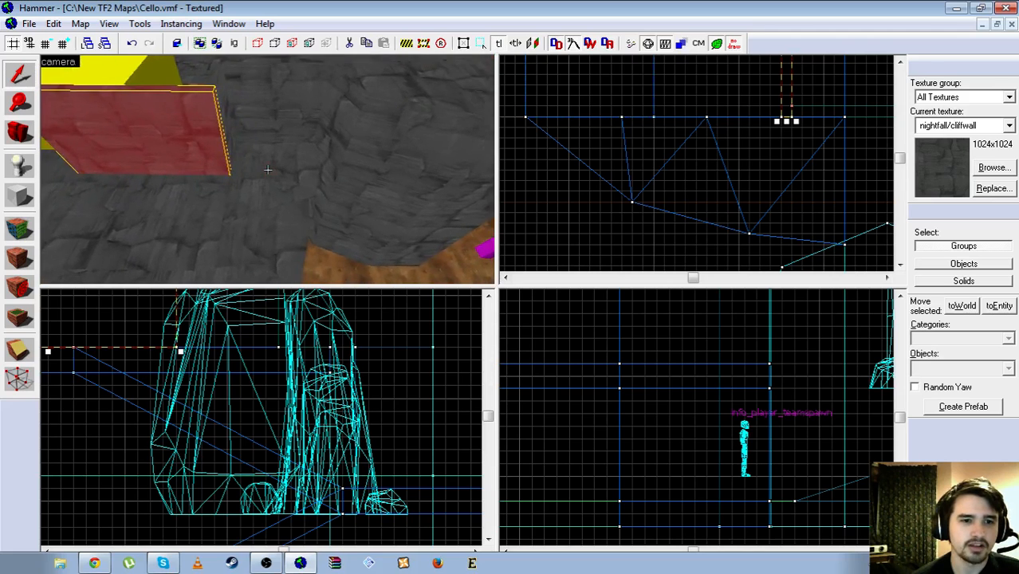
pyautogui.press('w')
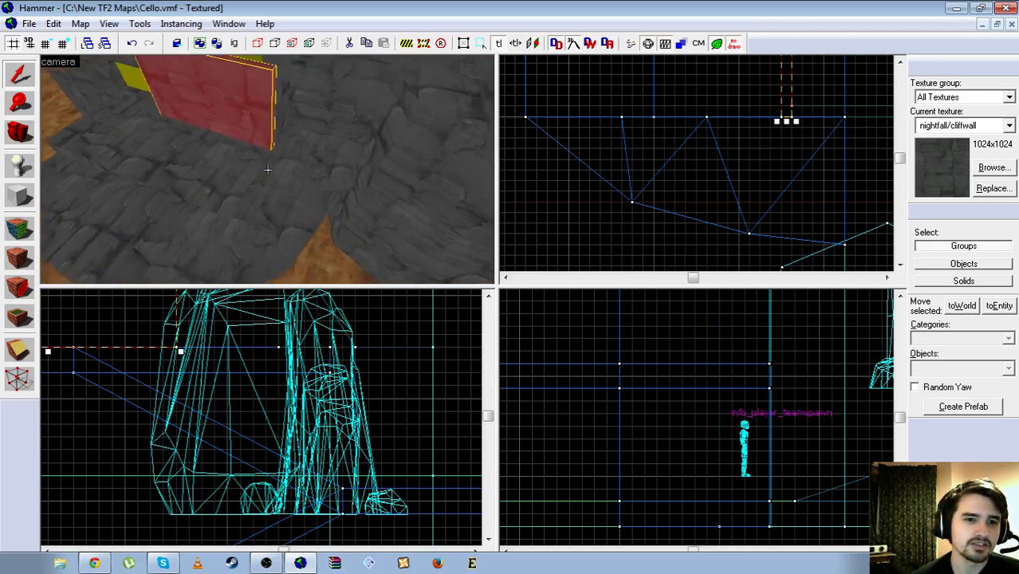
pyautogui.click(268, 169)
pyautogui.click(268, 170)
pyautogui.press('z')
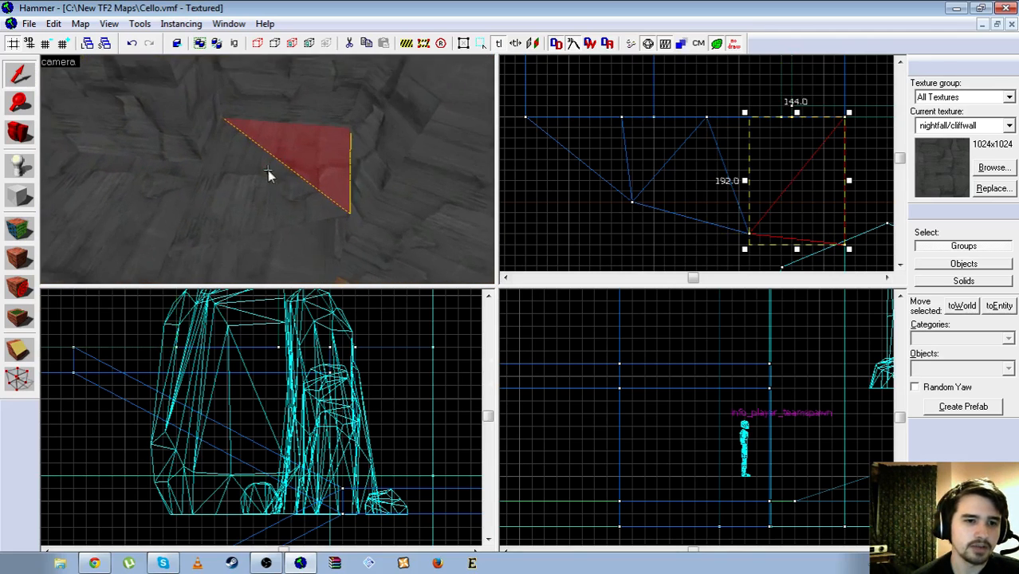
pyautogui.click(8, 166)
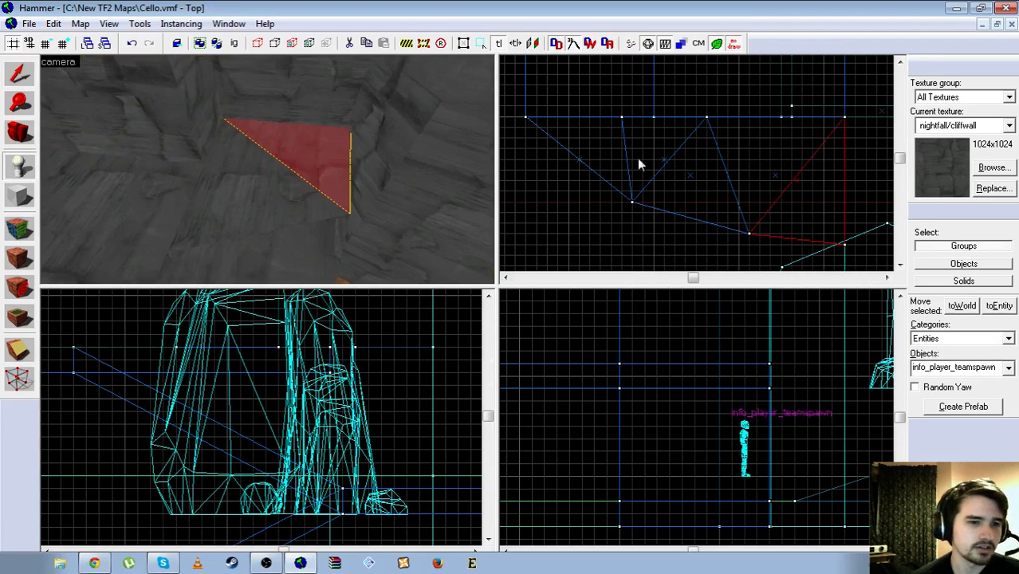
pyautogui.click(235, 154)
pyautogui.hotkey('shift', 's')
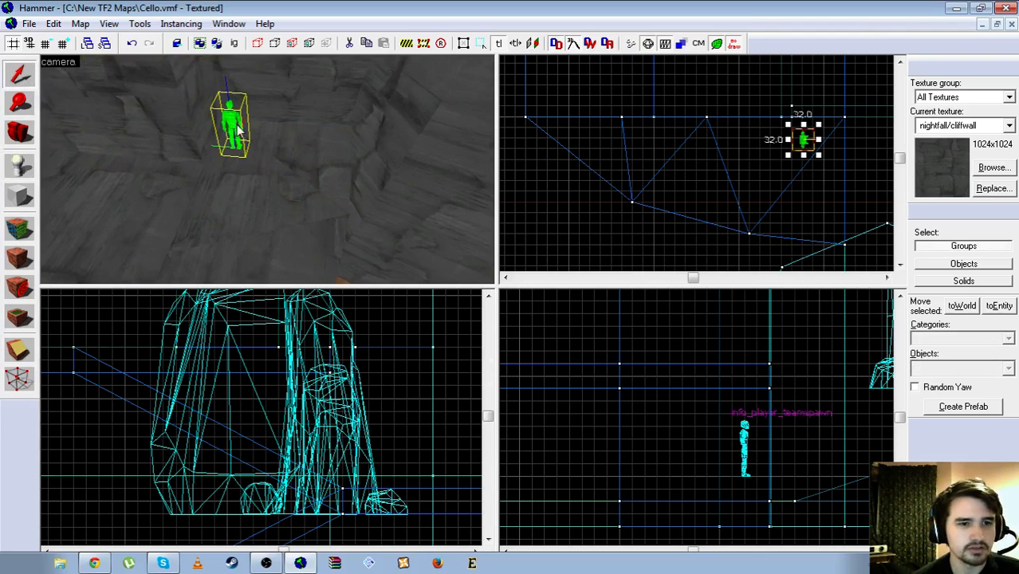
# Change the placed entity's class to item_ammopack_medium and apply it
pyautogui.doubleClick(237, 131)
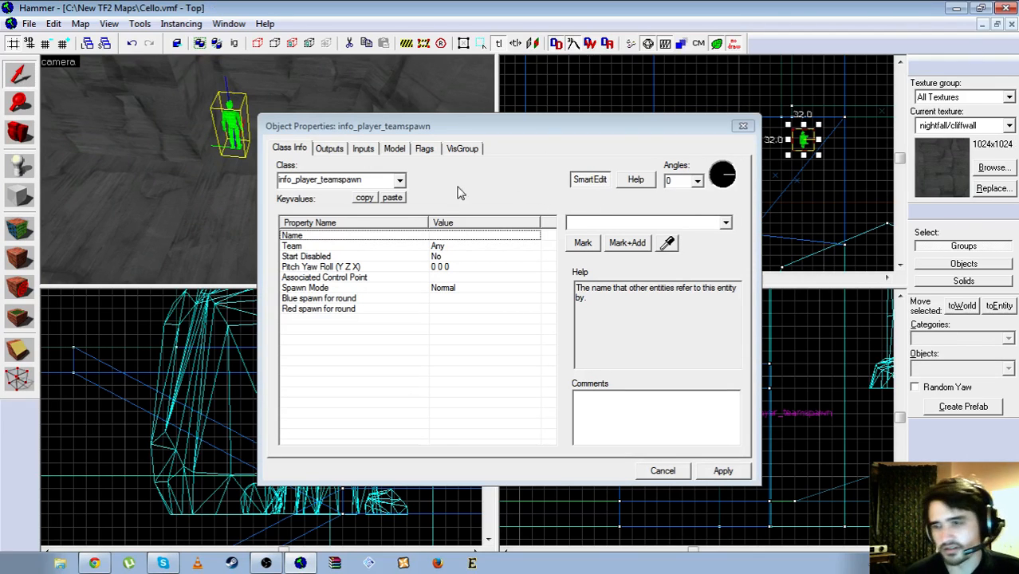
pyautogui.click(340, 183)
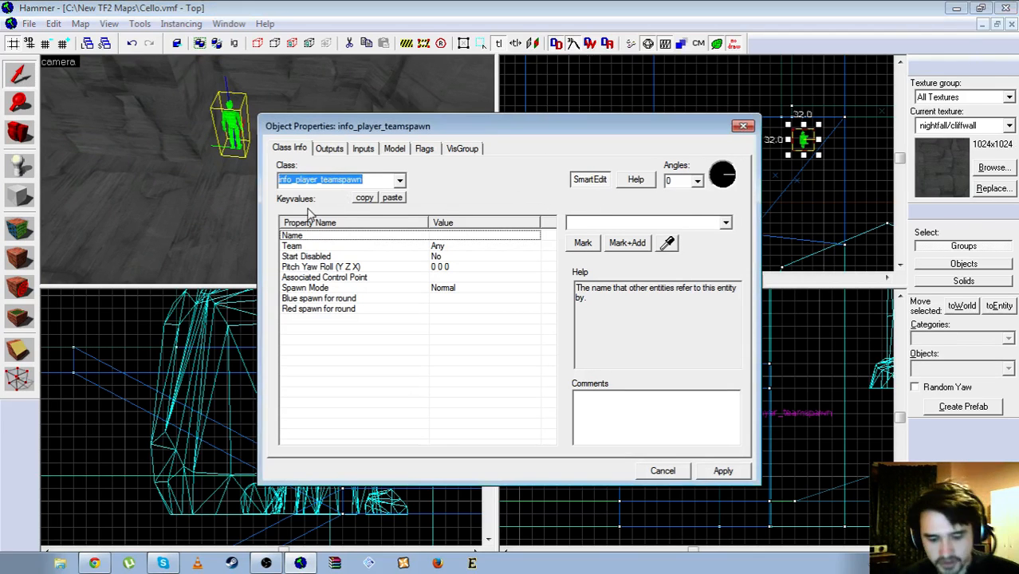
pyautogui.write('ammo')
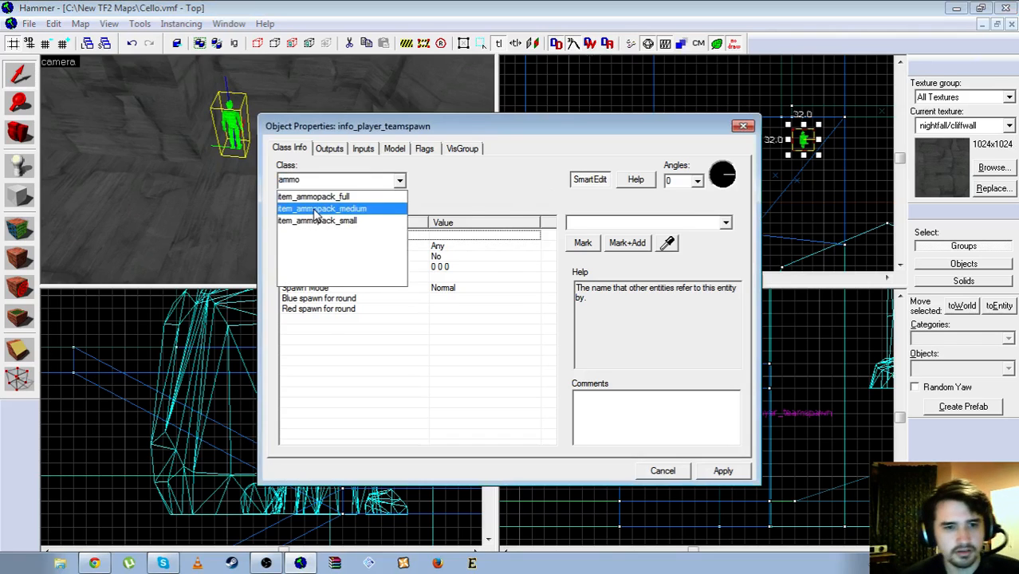
pyautogui.click(314, 208)
pyautogui.click(723, 471)
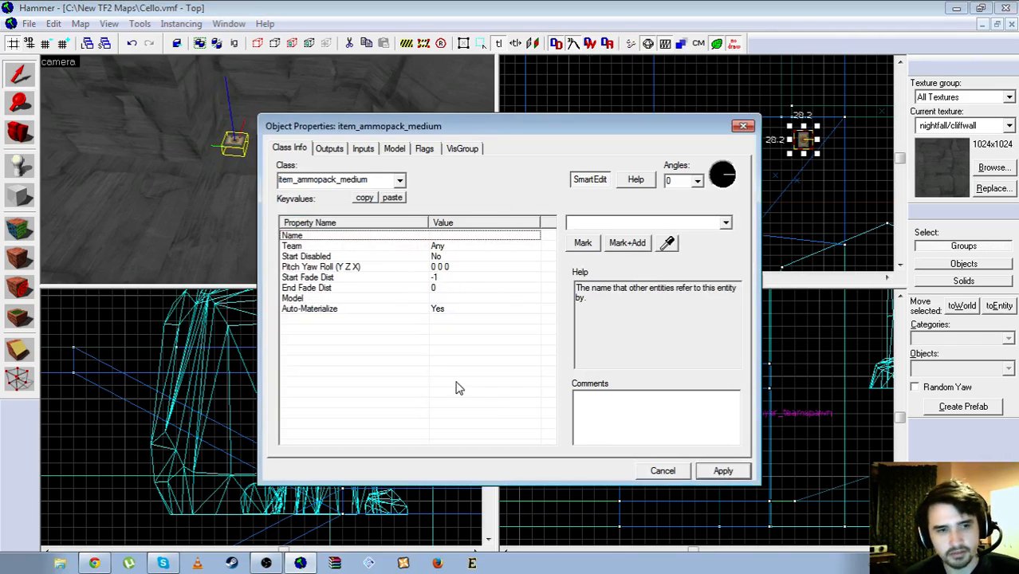
pyautogui.click(742, 126)
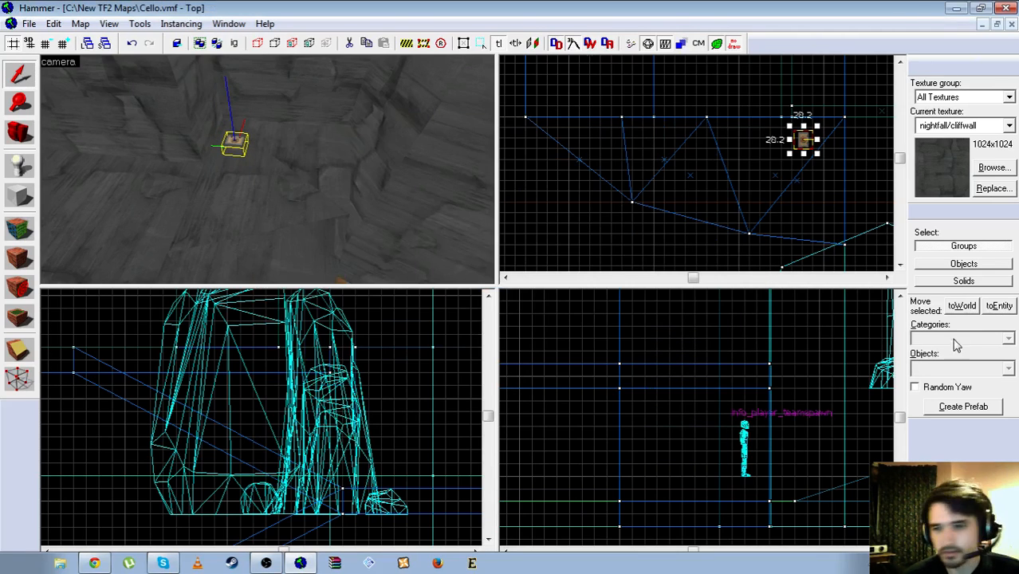
# Place an item_healthkit_medium entity on the upper landing beside the ammo pack
pyautogui.click(18, 164)
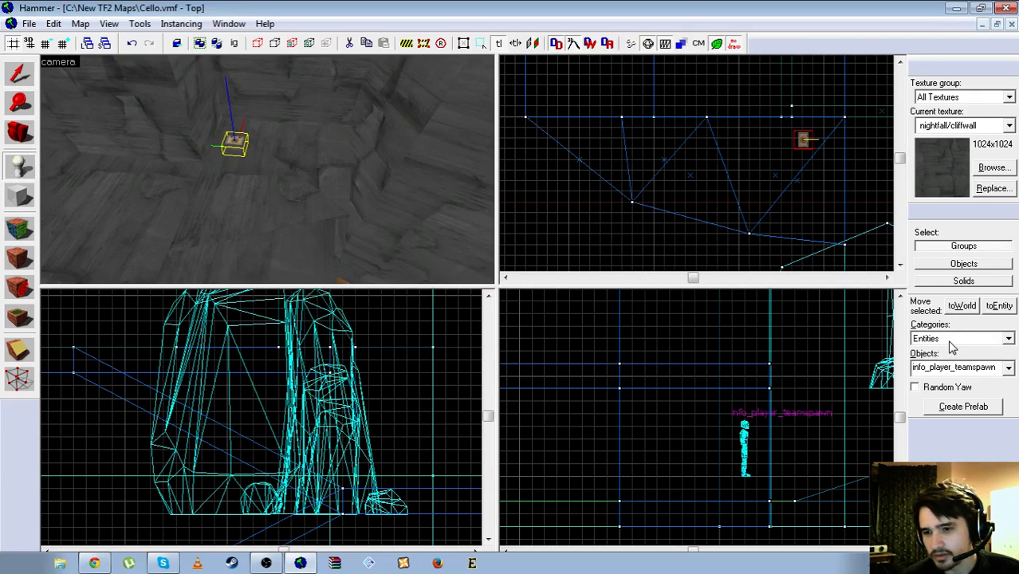
pyautogui.doubleClick(951, 367)
pyautogui.write('health')
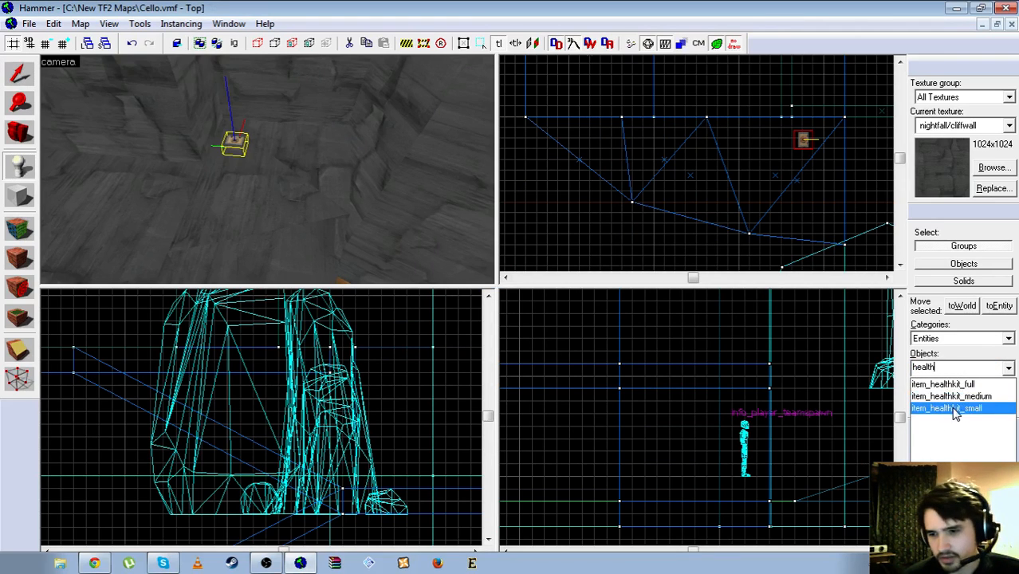
pyautogui.click(951, 396)
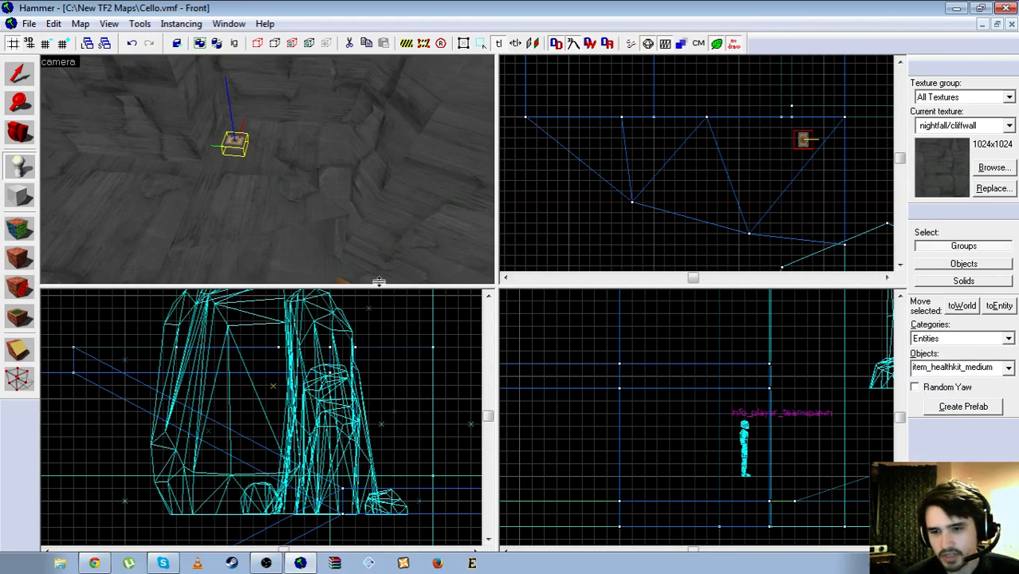
pyautogui.click(304, 149)
pyautogui.click(19, 75)
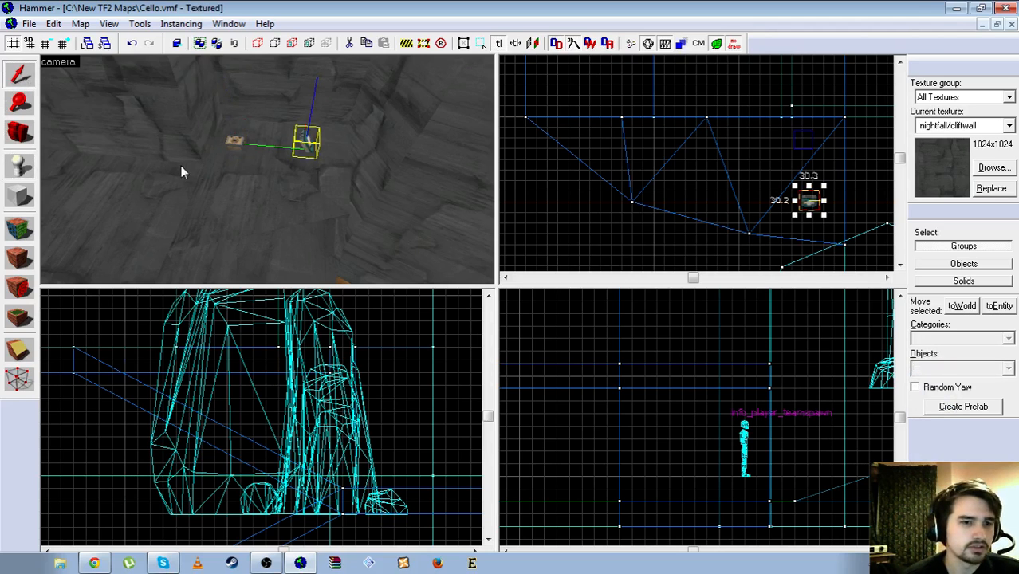
# Examine the ramps, landings and pickups in the 3D view, checking the long walkway slab and the wall around it
pyautogui.press('d')
pyautogui.press('a')
pyautogui.press('d')
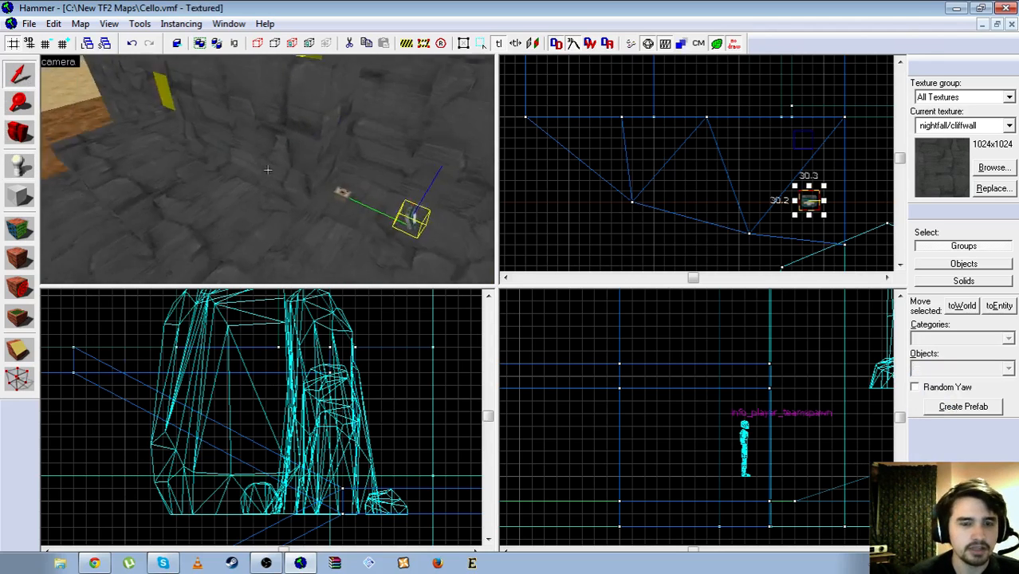
pyautogui.press('s')
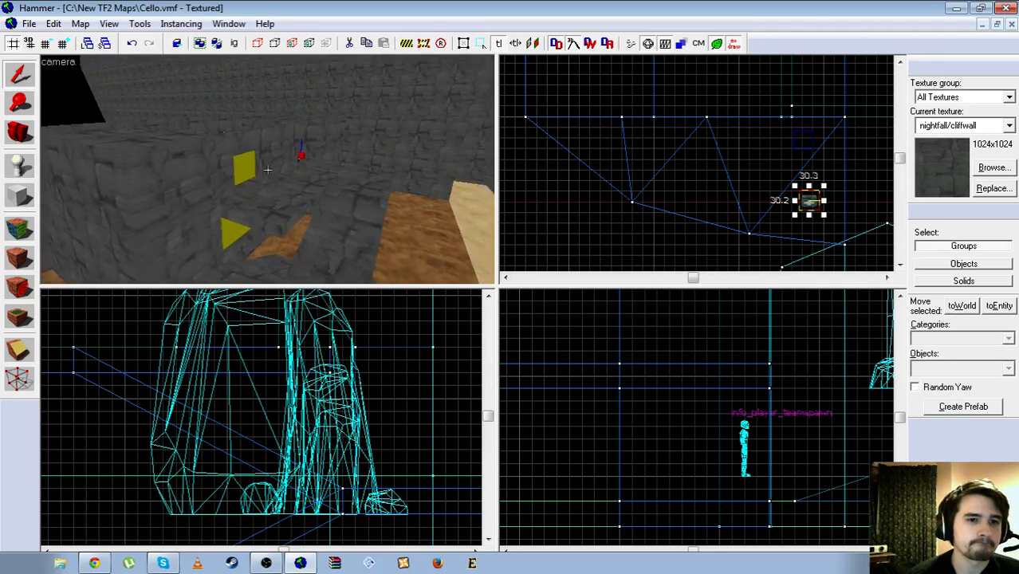
pyautogui.press('w')
pyautogui.press('w')
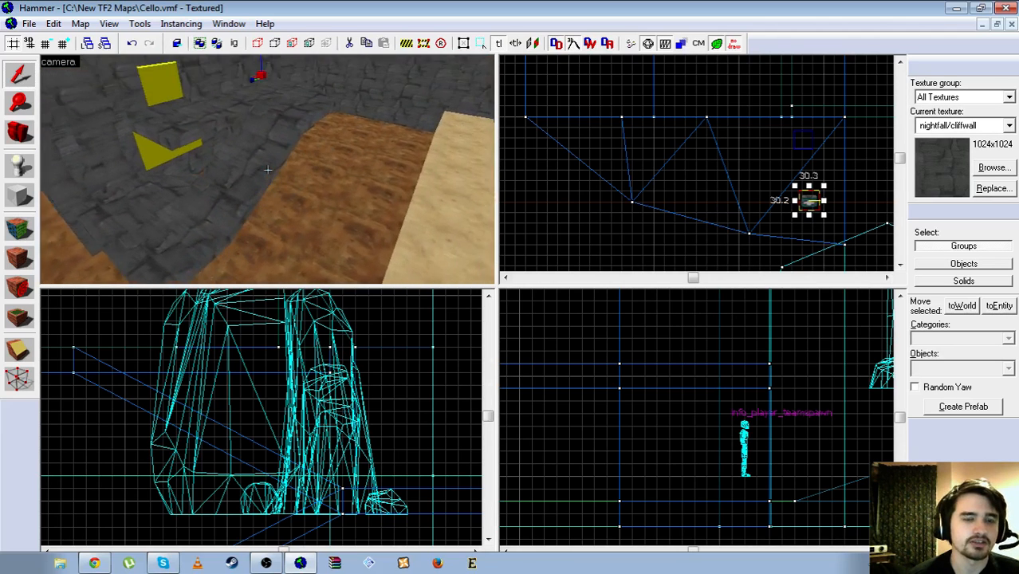
pyautogui.press('s')
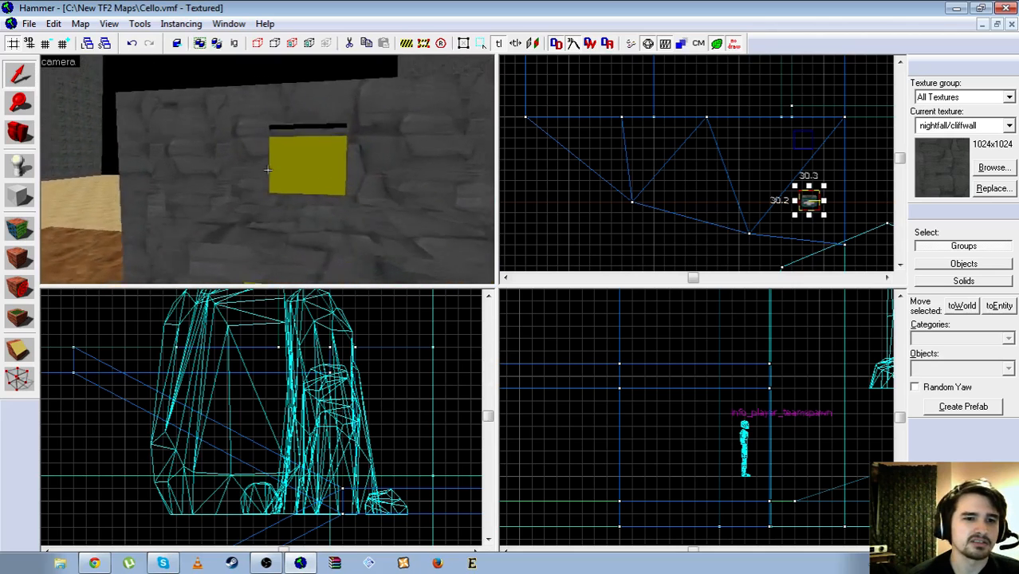
pyautogui.press('s')
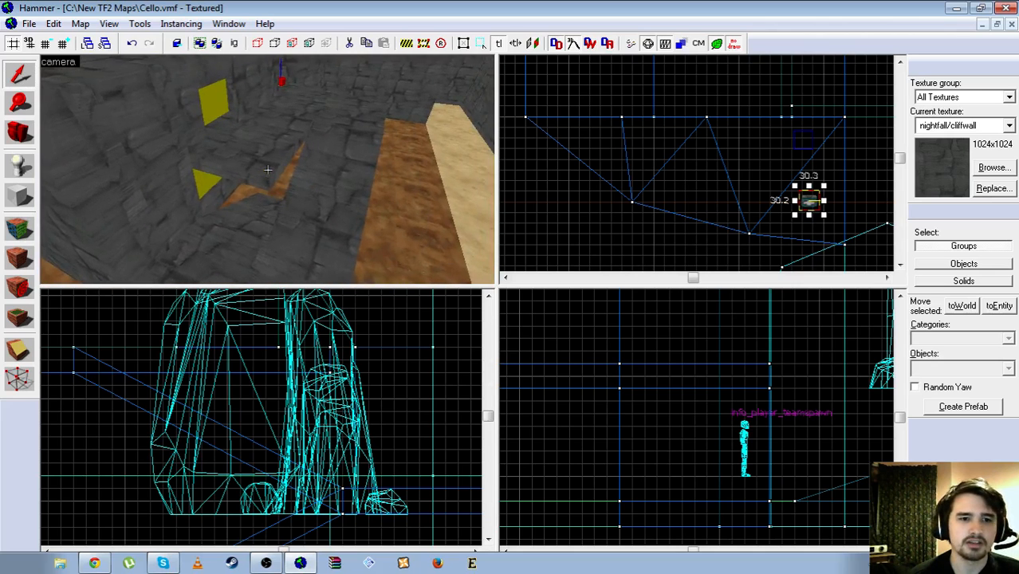
pyautogui.click(268, 170)
pyautogui.press('w')
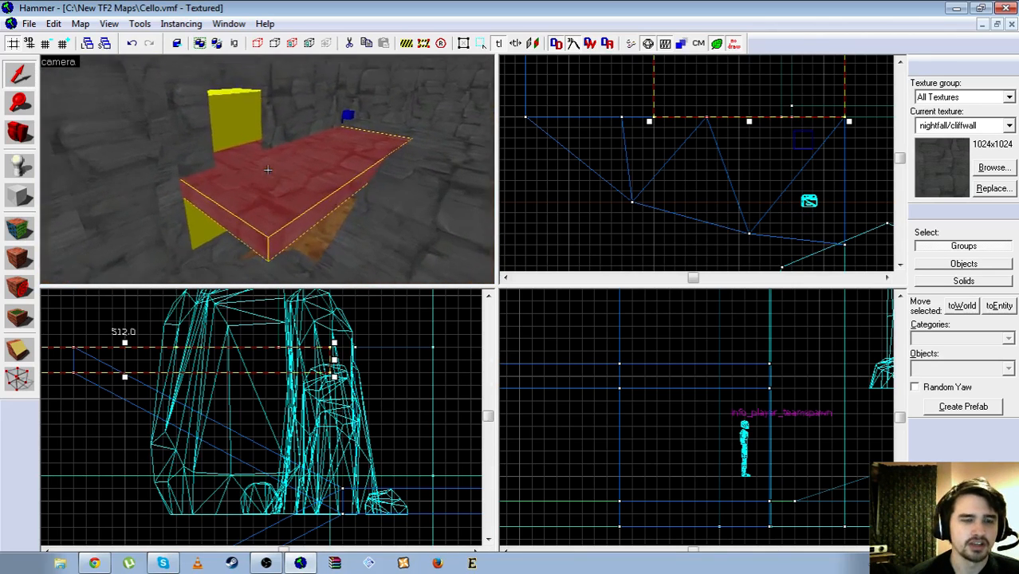
pyautogui.press('s')
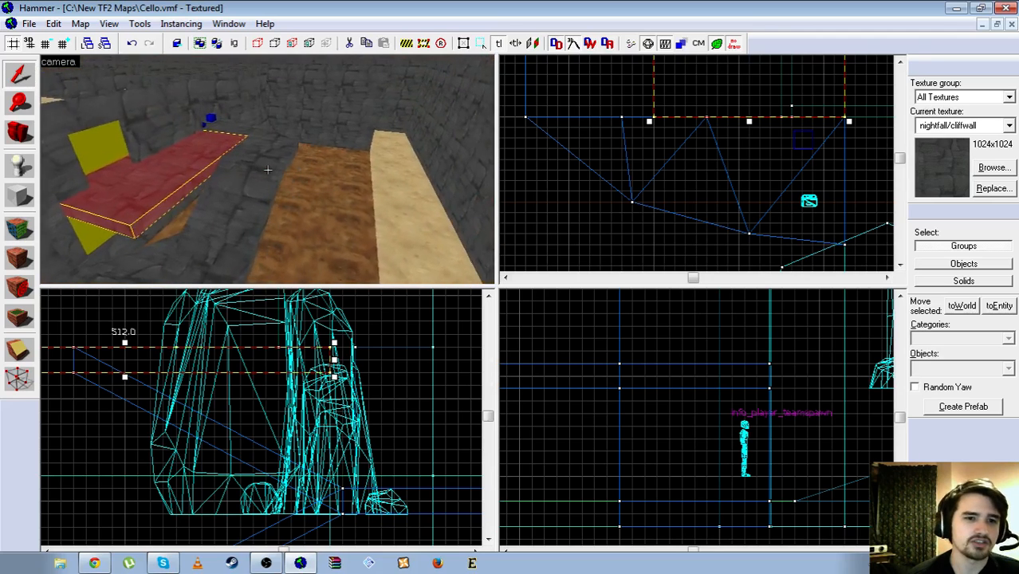
pyautogui.press('w')
# Texture the ramp and the adjoining lower landing with cp_manor/wood_floor01
pyautogui.click(267, 170)
pyautogui.press('z')
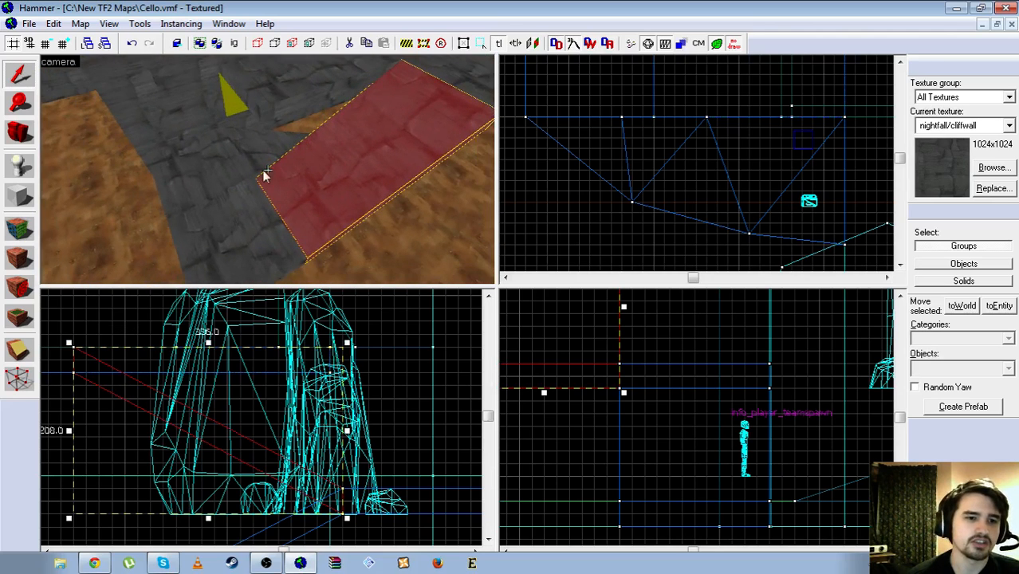
pyautogui.click(22, 236)
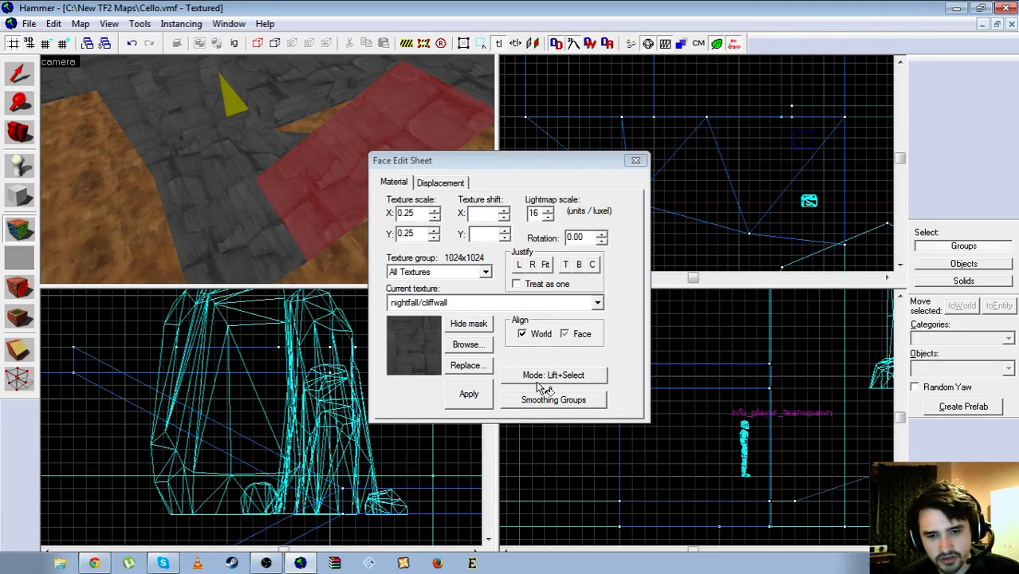
pyautogui.click(467, 345)
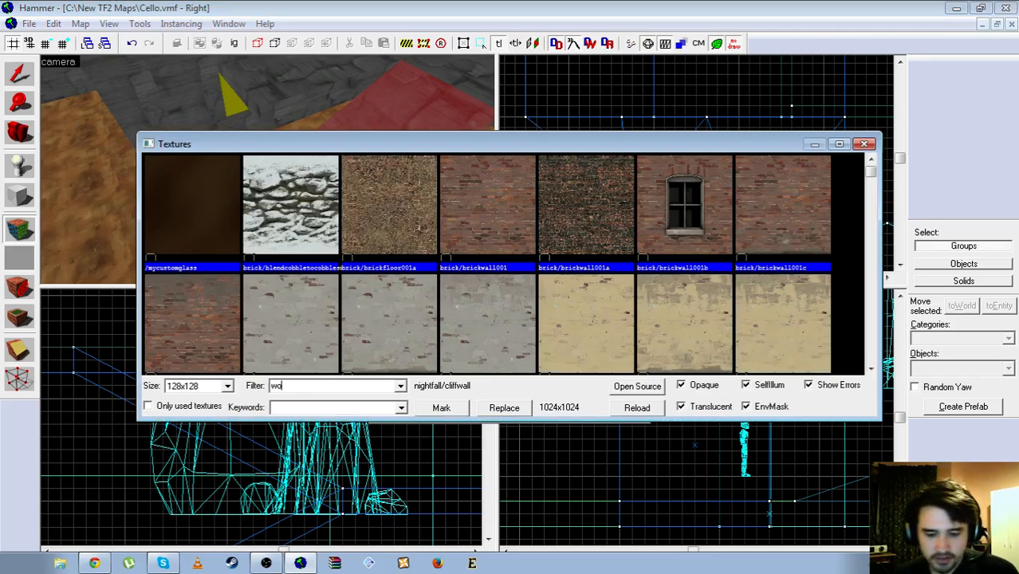
pyautogui.doubleClick(472, 221)
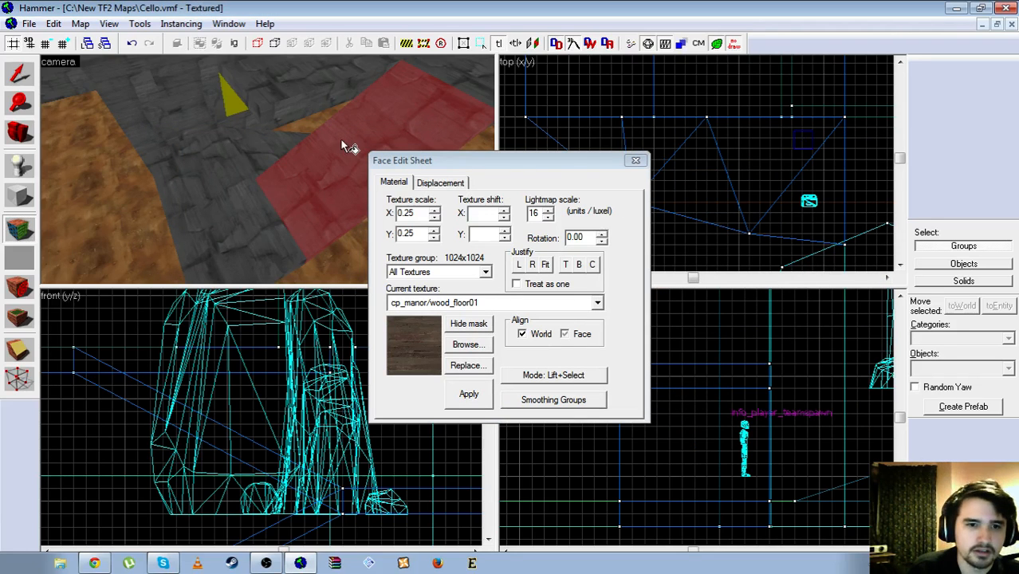
pyautogui.rightClick(262, 220)
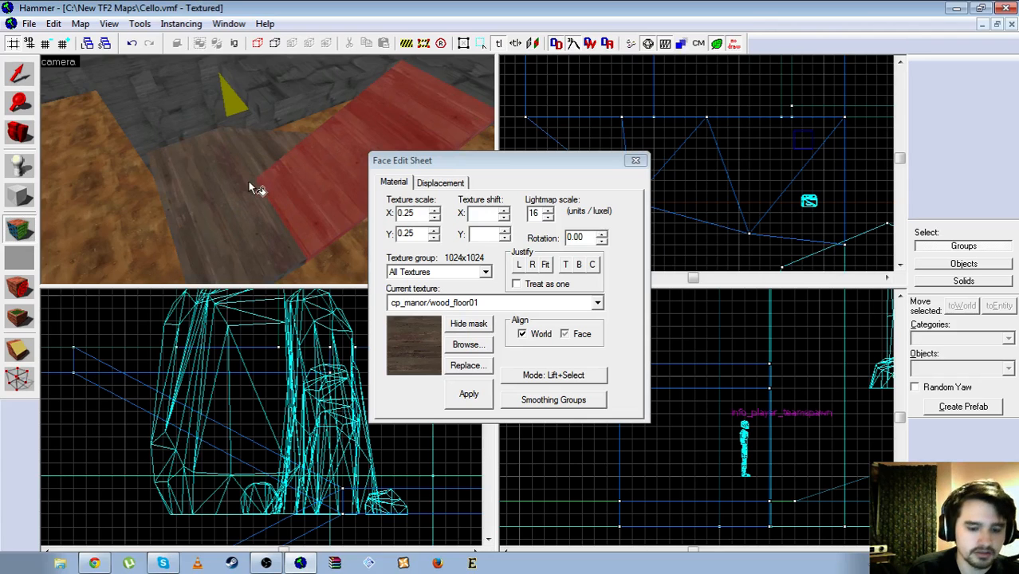
pyautogui.press('z')
pyautogui.press('z')
pyautogui.hotkey('shift', 's')
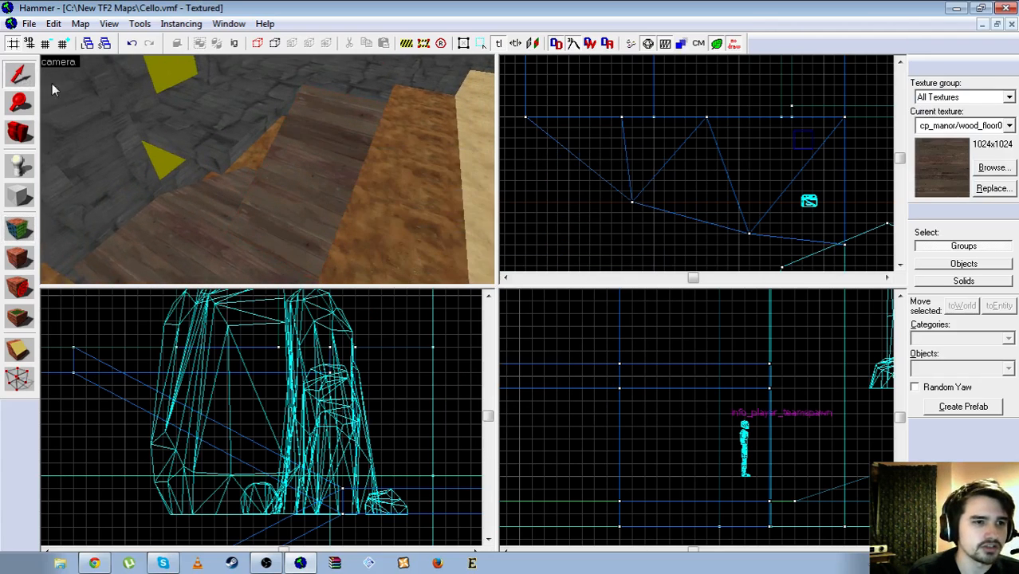
# Examine the wood-textured ramp and landing in the 3D view, from both the upper level and the ground
pyautogui.press('z')
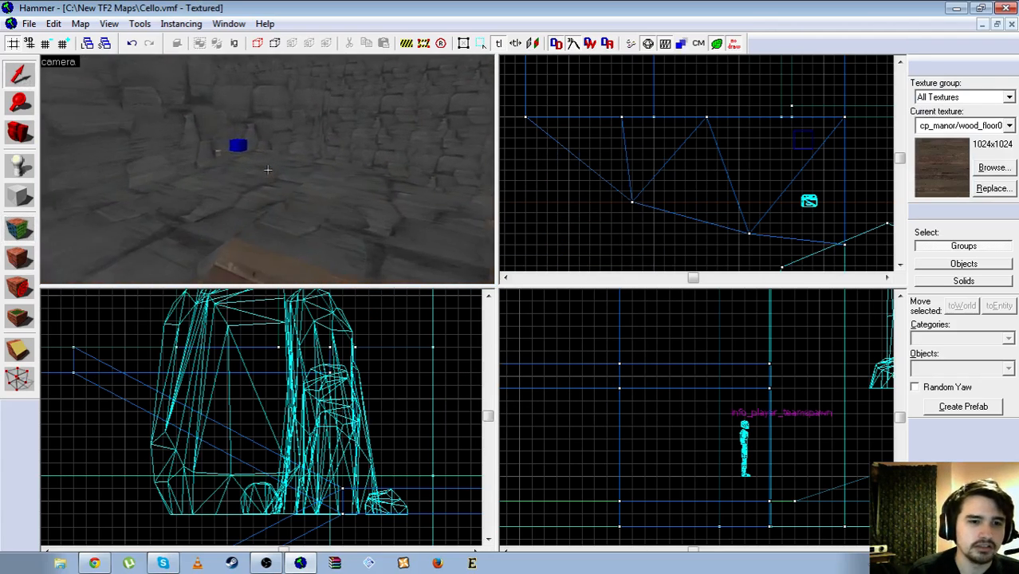
pyautogui.press('s')
pyautogui.press('w')
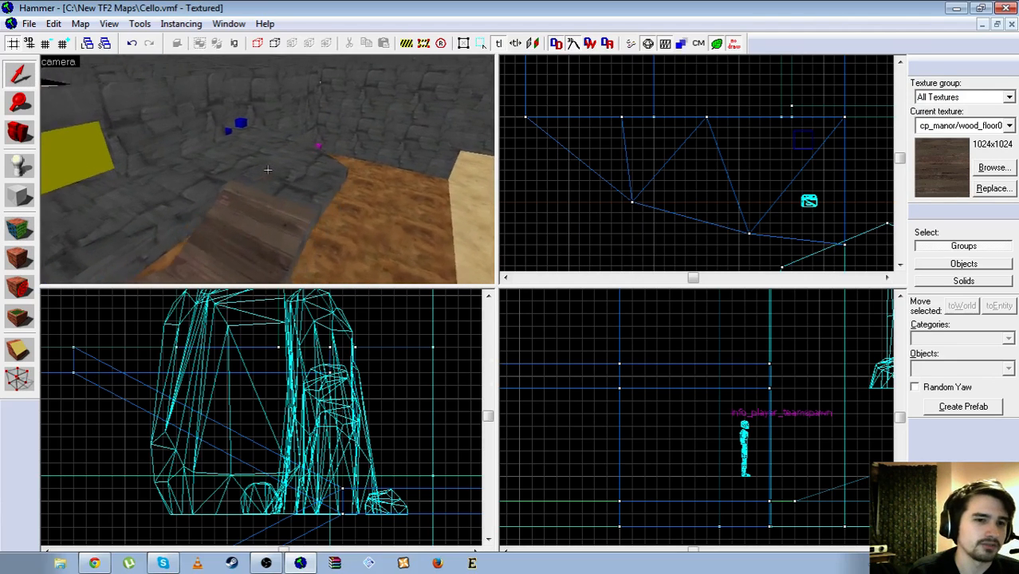
pyautogui.press('d')
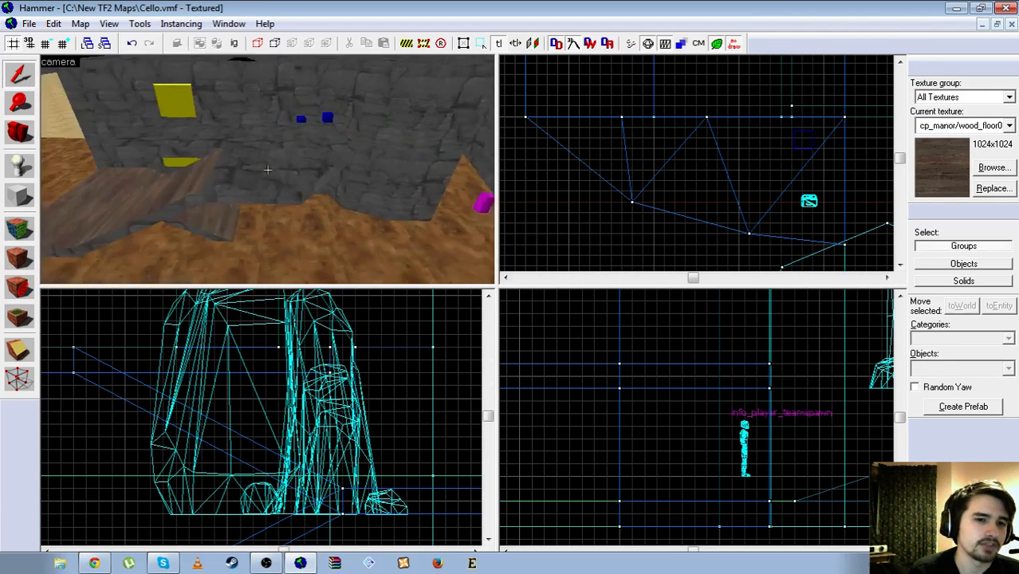
pyautogui.press('w')
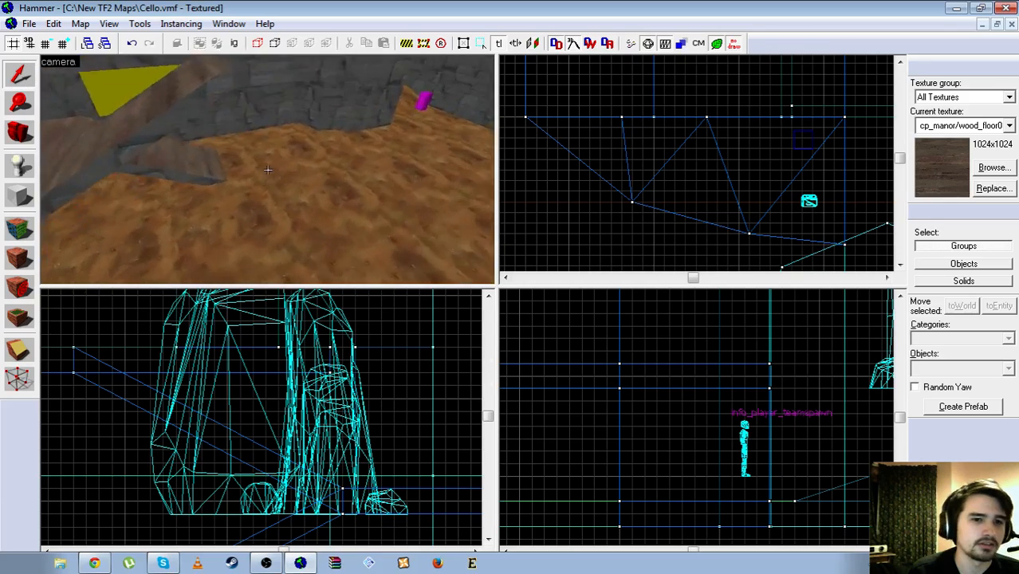
pyautogui.press('w')
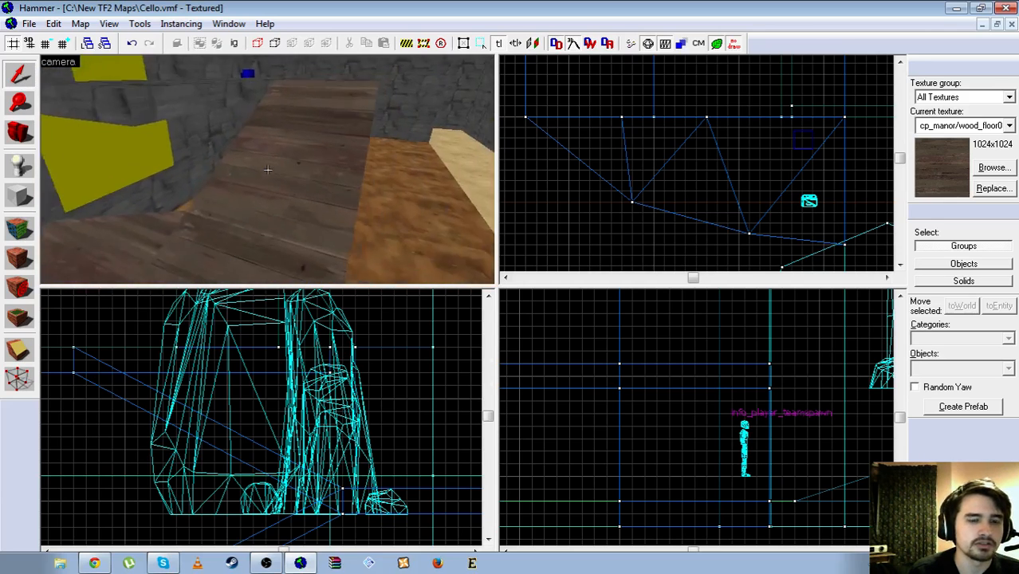
pyautogui.press('s')
pyautogui.press('w')
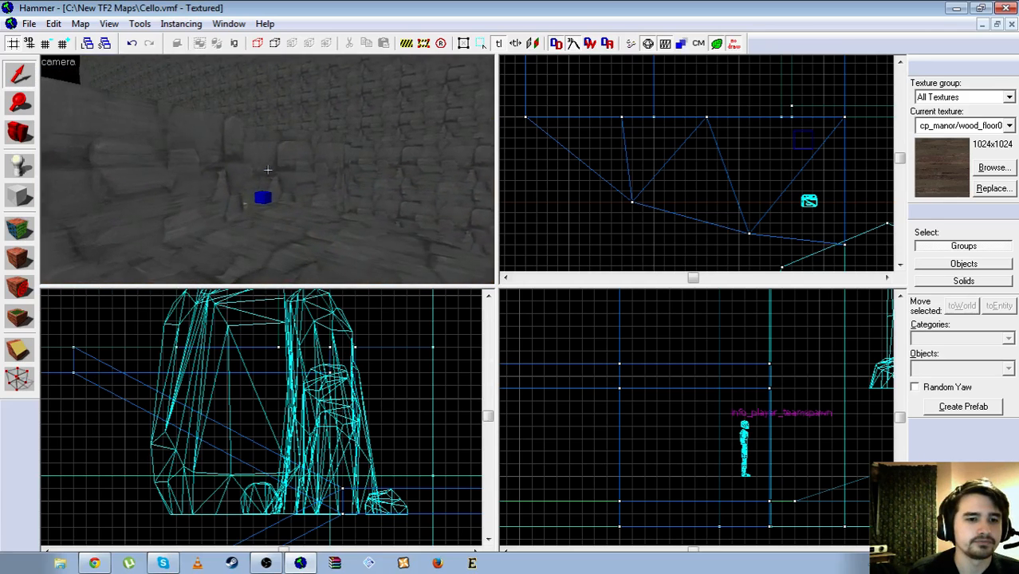
# Texture the tops of the long upper walkway slab and the landing joining it to the ramp with cp_manor/wood_floor01
pyautogui.press('s')
pyautogui.press('s')
pyautogui.click(268, 169)
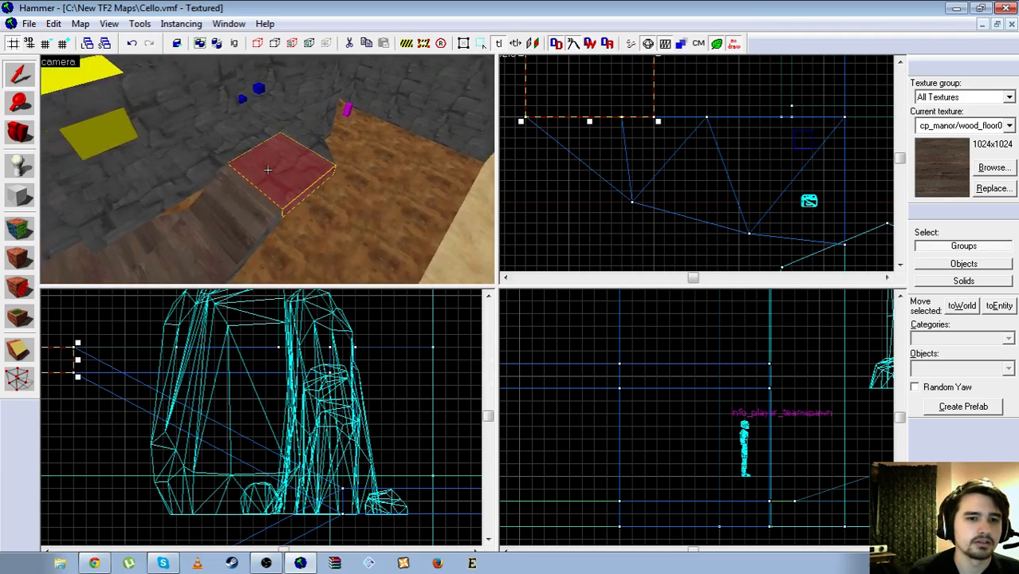
pyautogui.press('w')
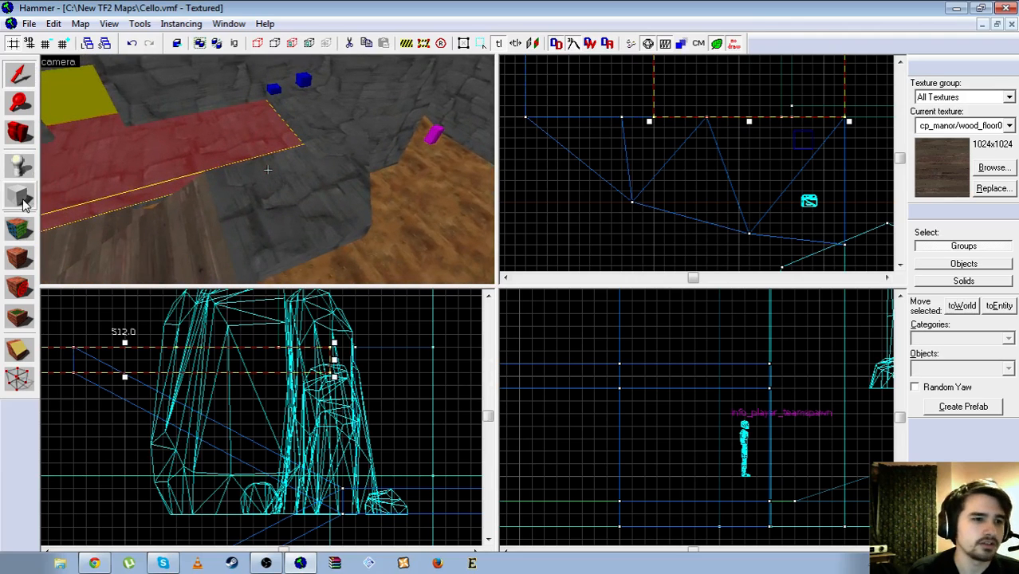
pyautogui.click(19, 230)
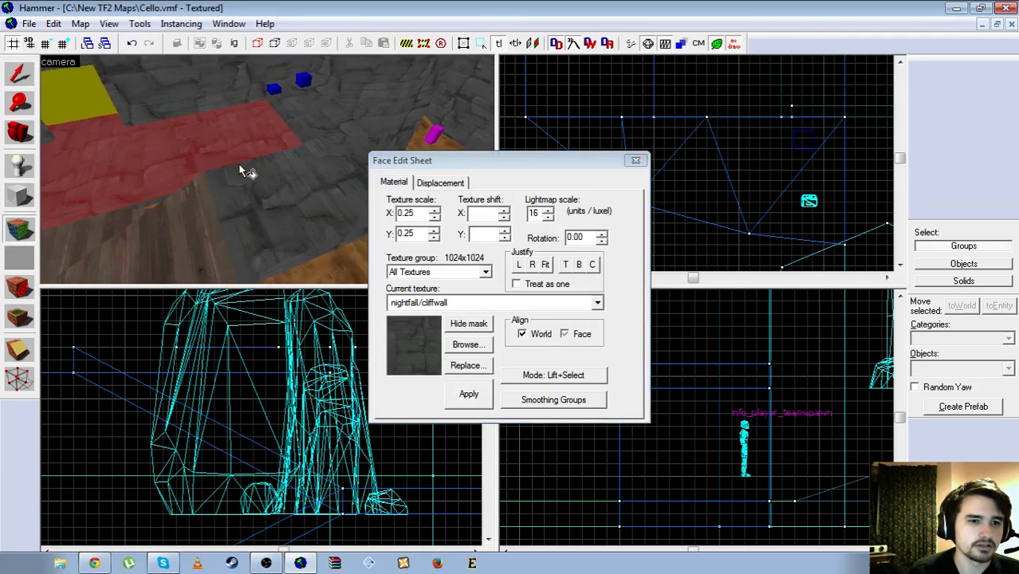
pyautogui.click(22, 77)
pyautogui.click(19, 229)
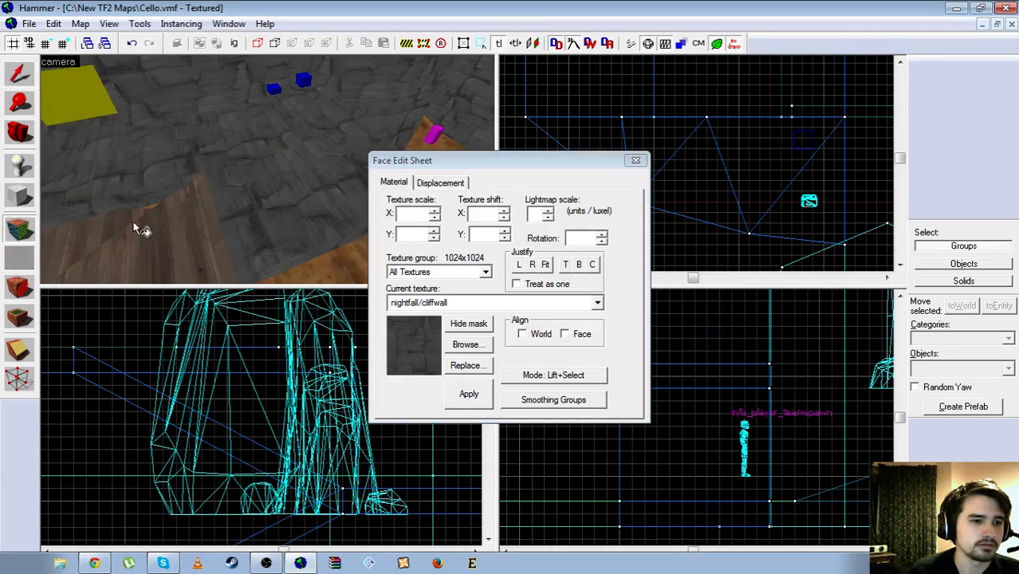
pyautogui.click(217, 171)
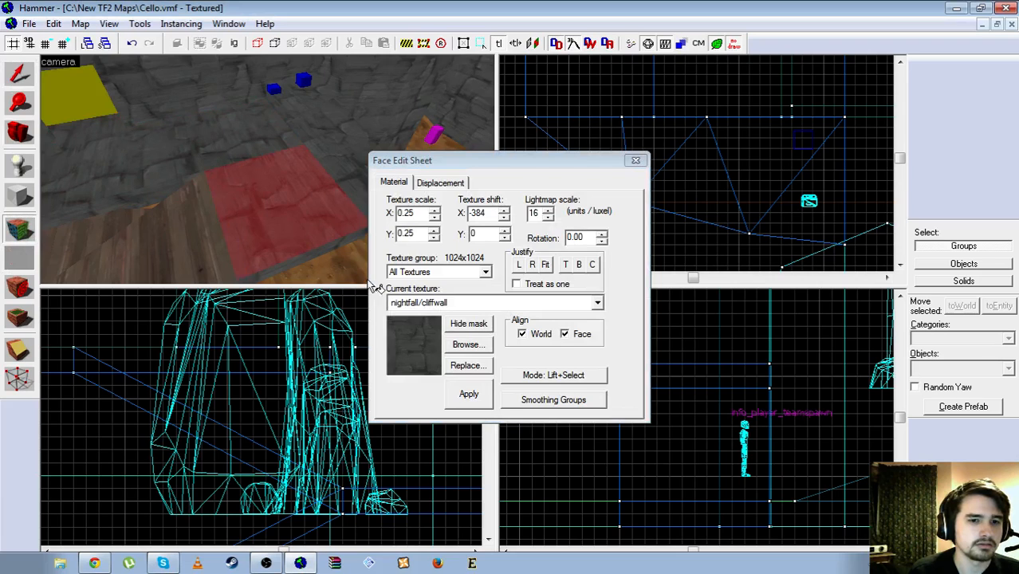
pyautogui.click(183, 241)
pyautogui.rightClick(249, 215)
pyautogui.rightClick(185, 144)
pyautogui.press('z')
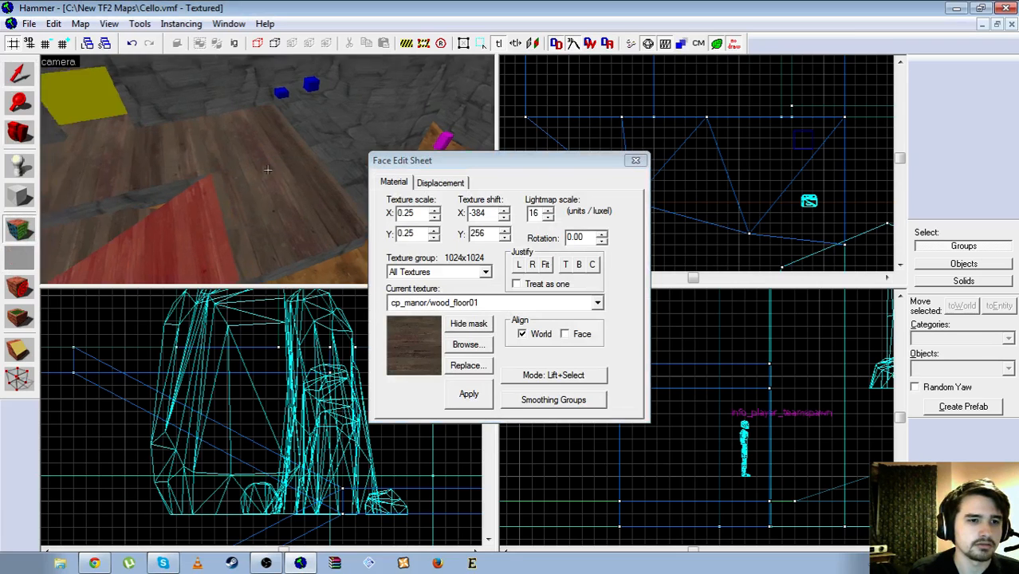
pyautogui.press('a')
pyautogui.press('s')
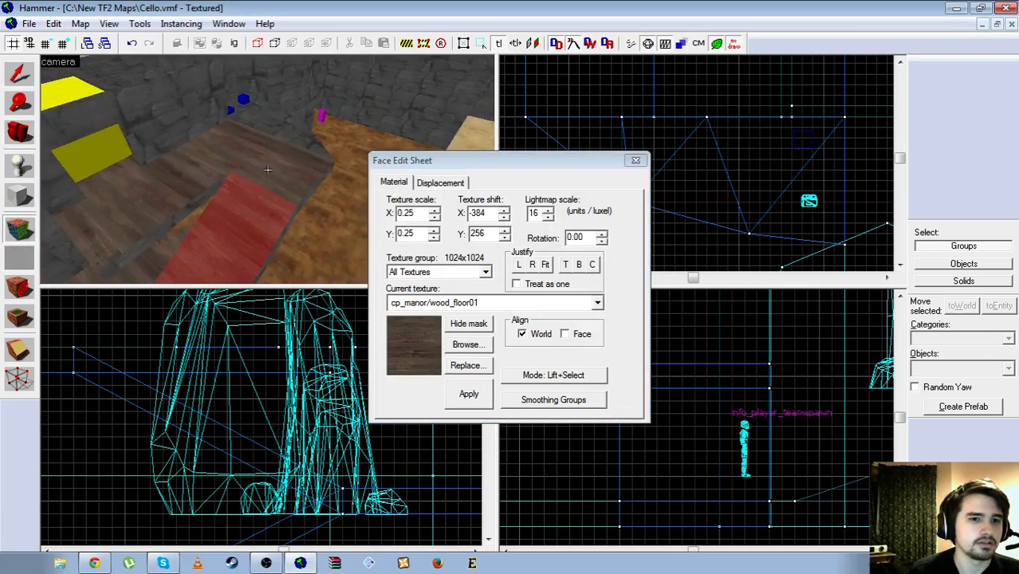
pyautogui.click(19, 74)
# Examine the wood-textured ramps, landings and walkway in the 3D view from the ground, the sides and above
pyautogui.press('w')
pyautogui.press('d')
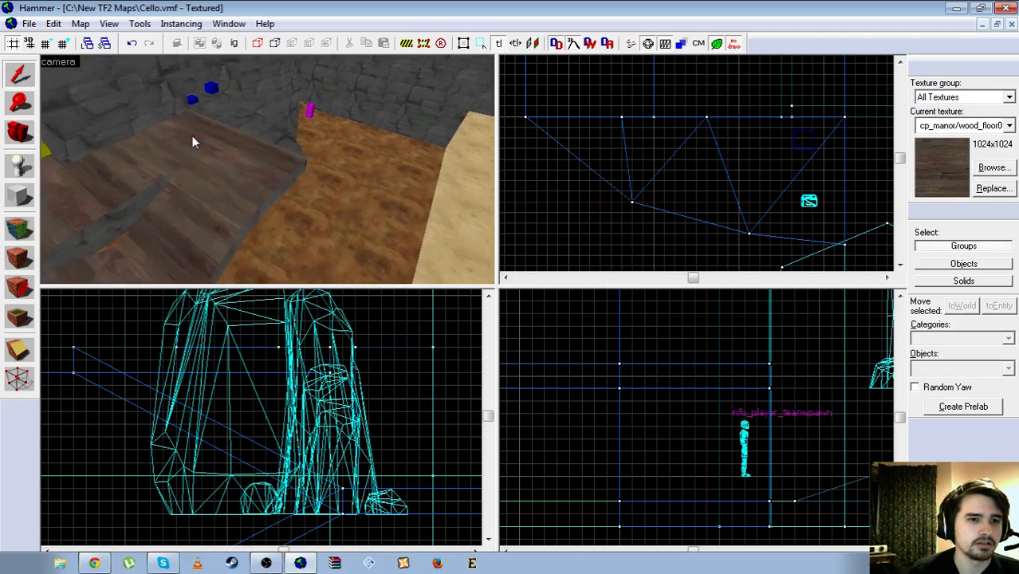
pyautogui.press('z')
pyautogui.press('d')
pyautogui.press('s')
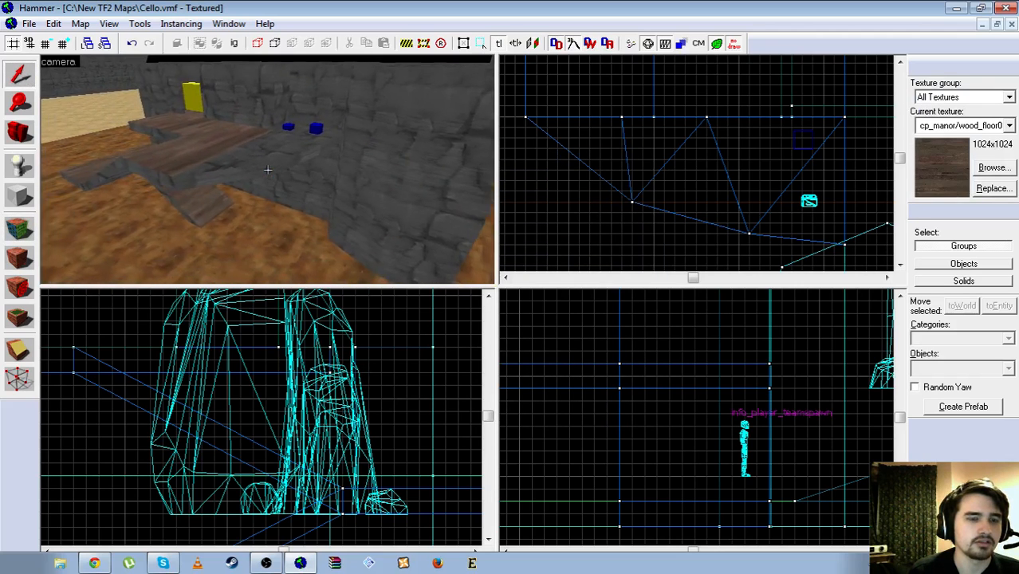
pyautogui.press('w')
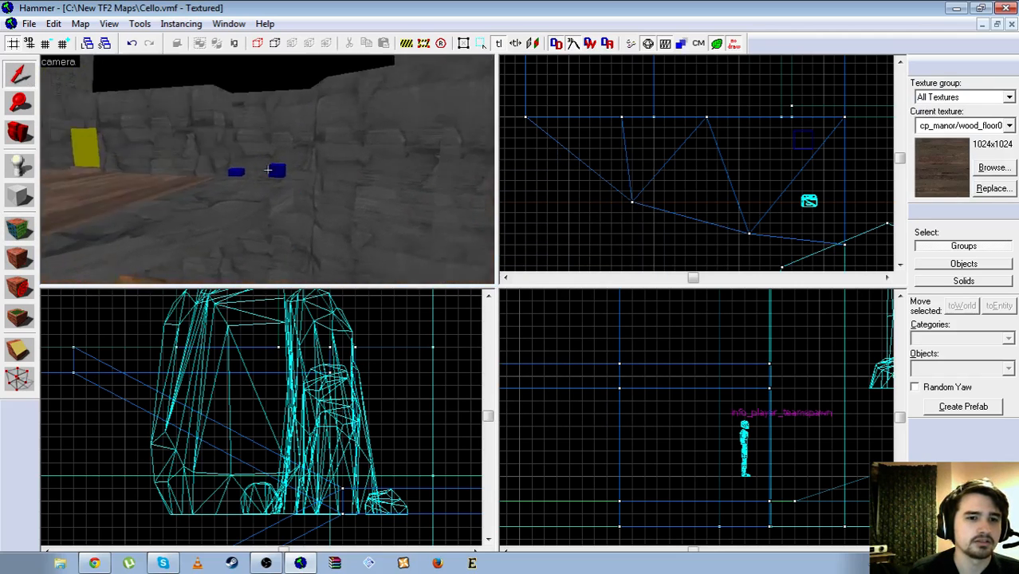
pyautogui.press('a')
pyautogui.press('a')
pyautogui.press('s')
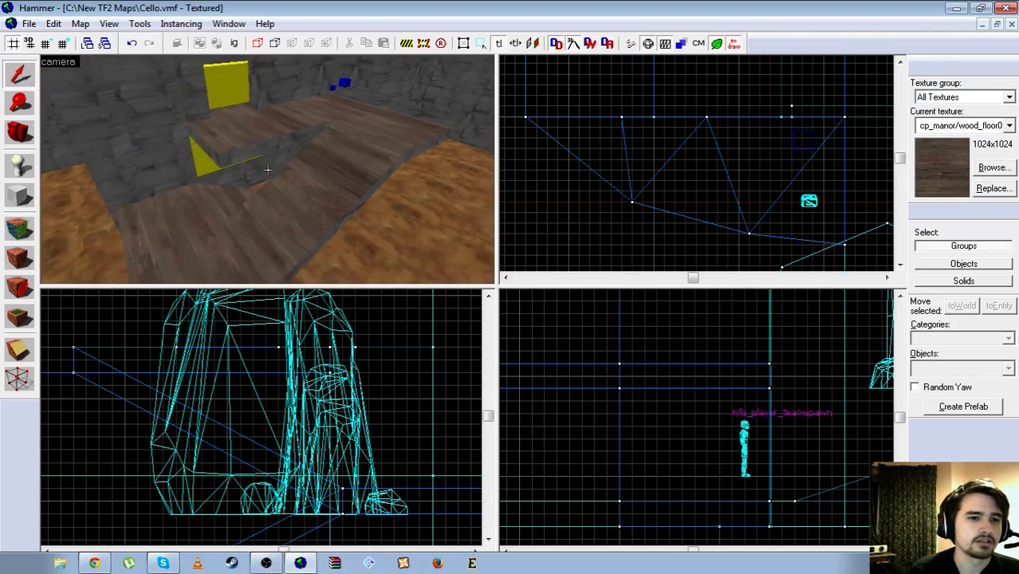
pyautogui.press('d')
pyautogui.press('w')
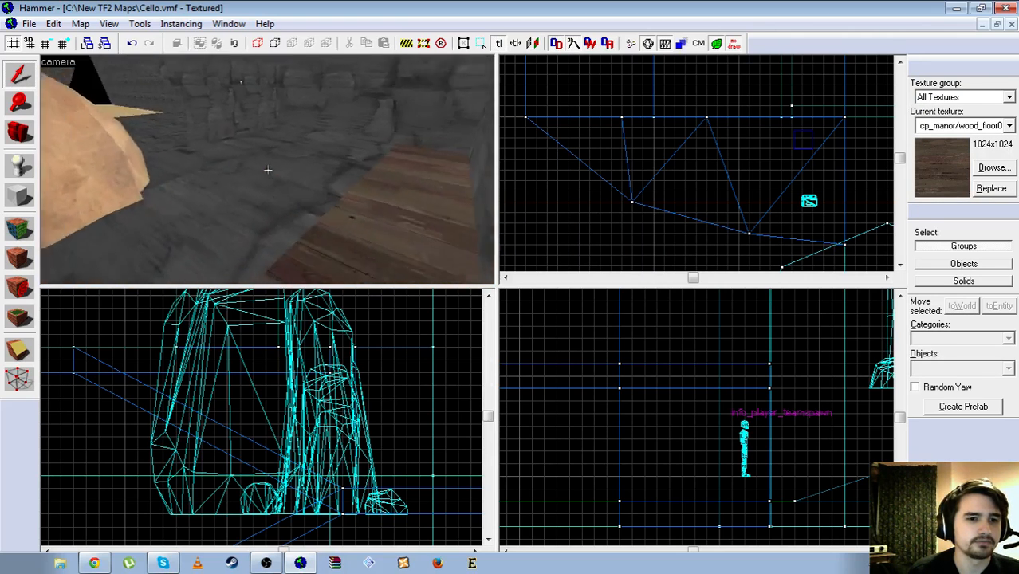
pyautogui.press('s')
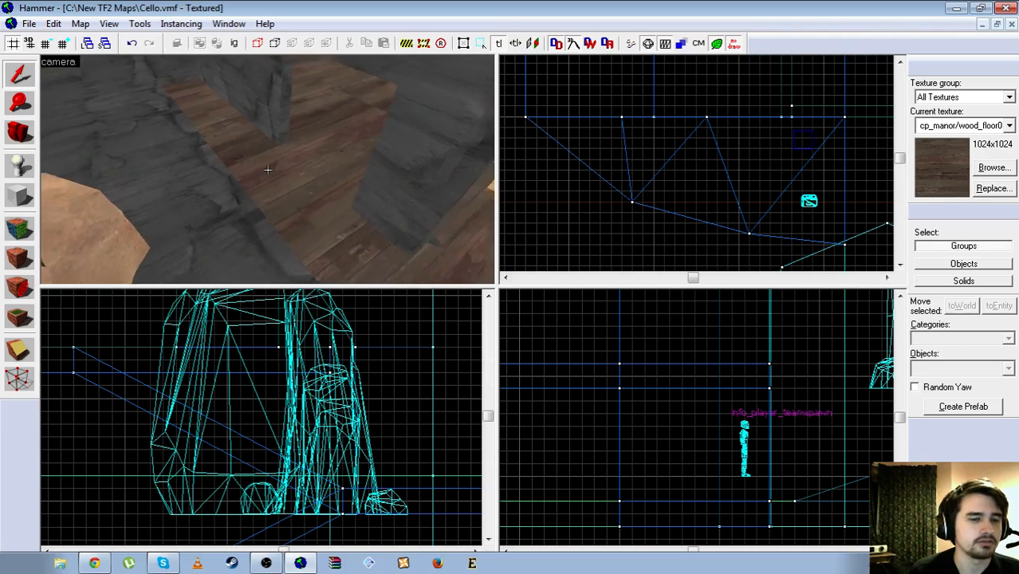
pyautogui.press('d')
pyautogui.press('s')
pyautogui.press('d')
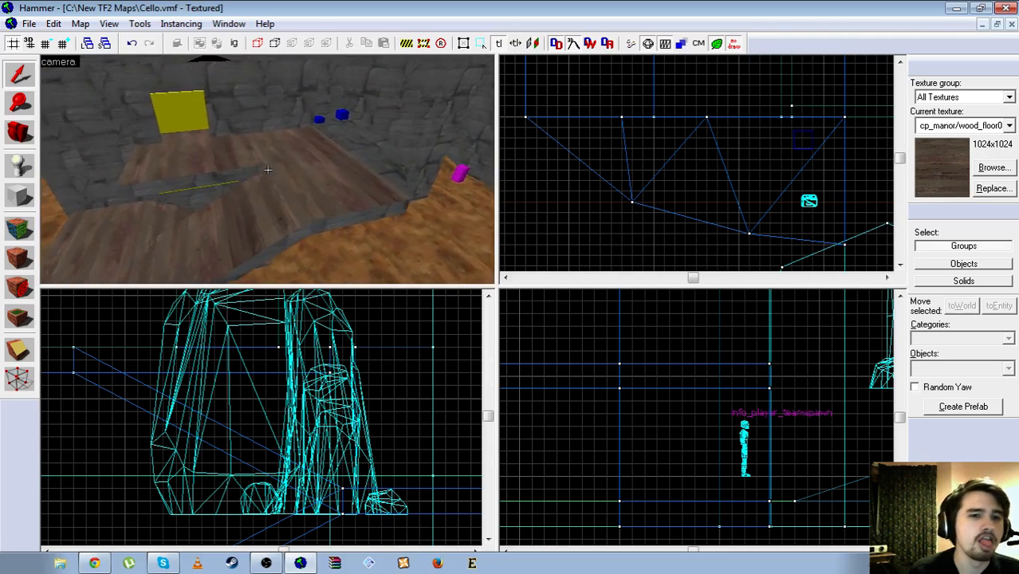
pyautogui.press('w')
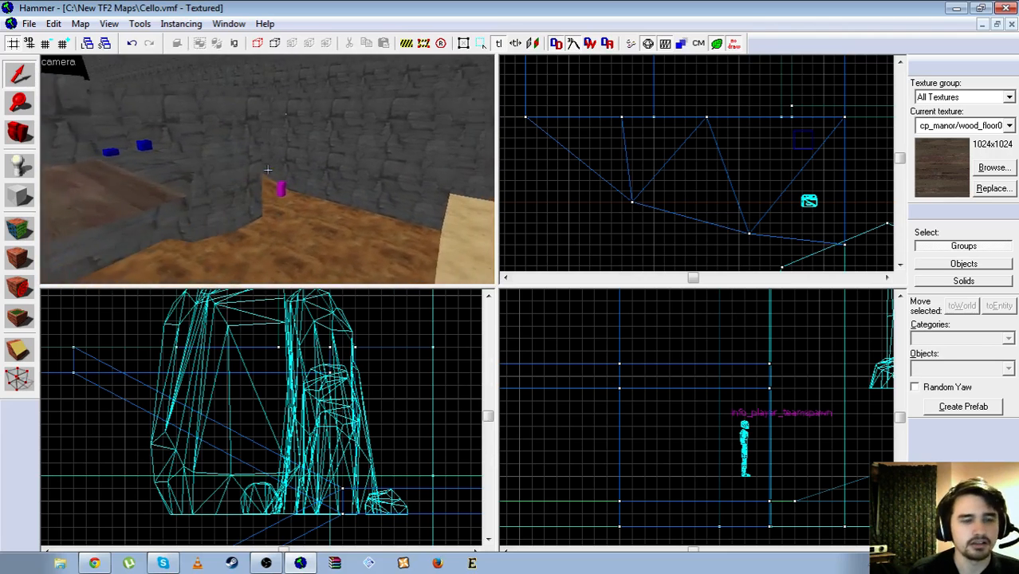
# Open the Run Map compile settings for the Cello map
pyautogui.click(29, 23)
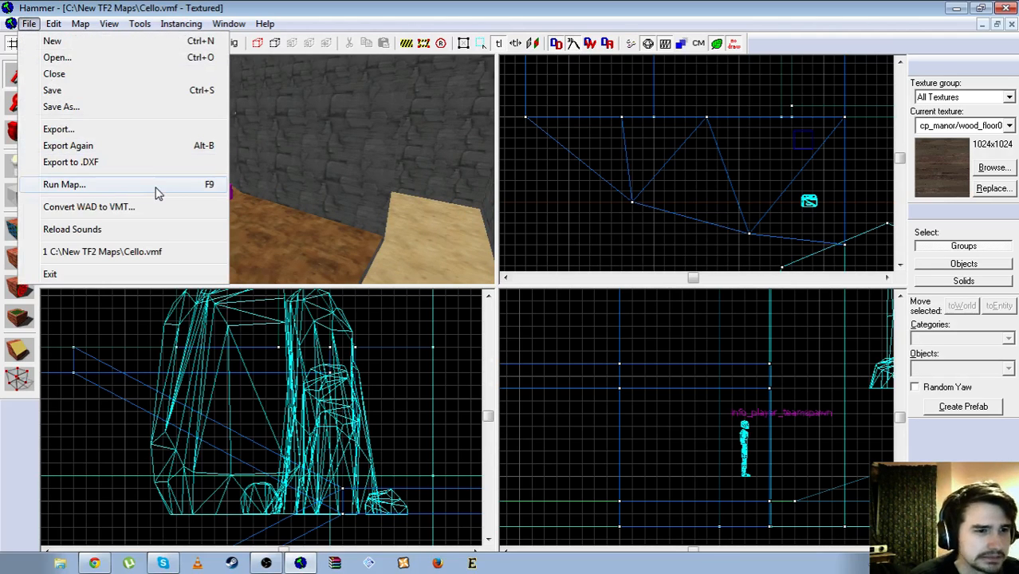
pyautogui.click(64, 184)
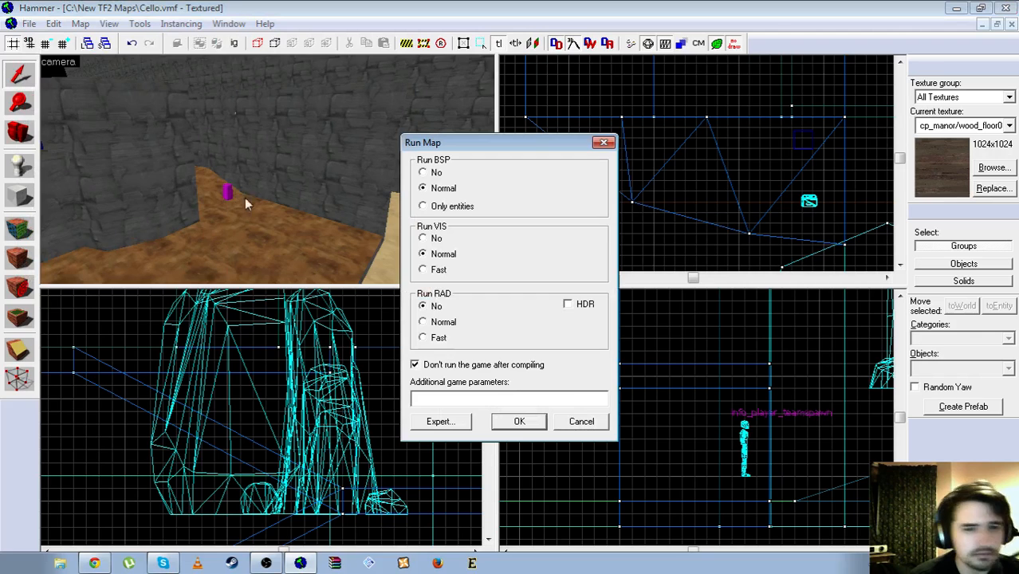
# Start the video "Royalty Free Music: The Best Of The Best - Show #2" in Chrome and return to Hammer
pyautogui.click(94, 564)
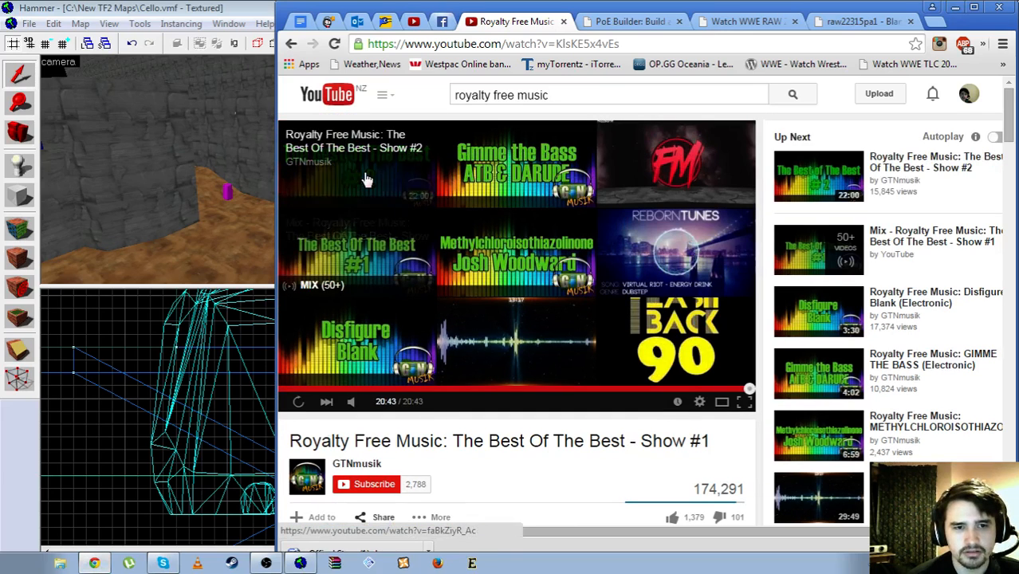
pyautogui.click(364, 175)
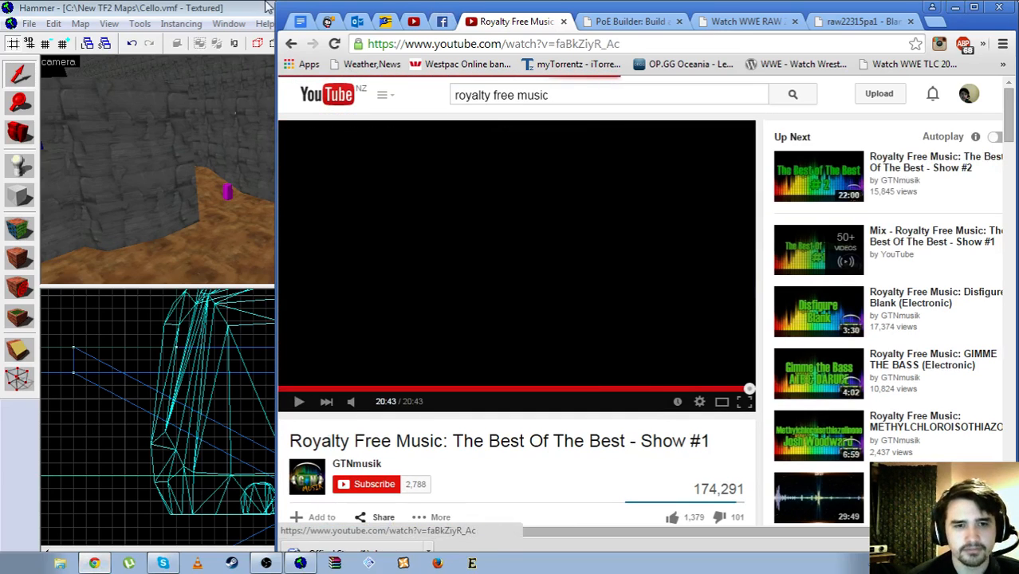
pyautogui.click(955, 7)
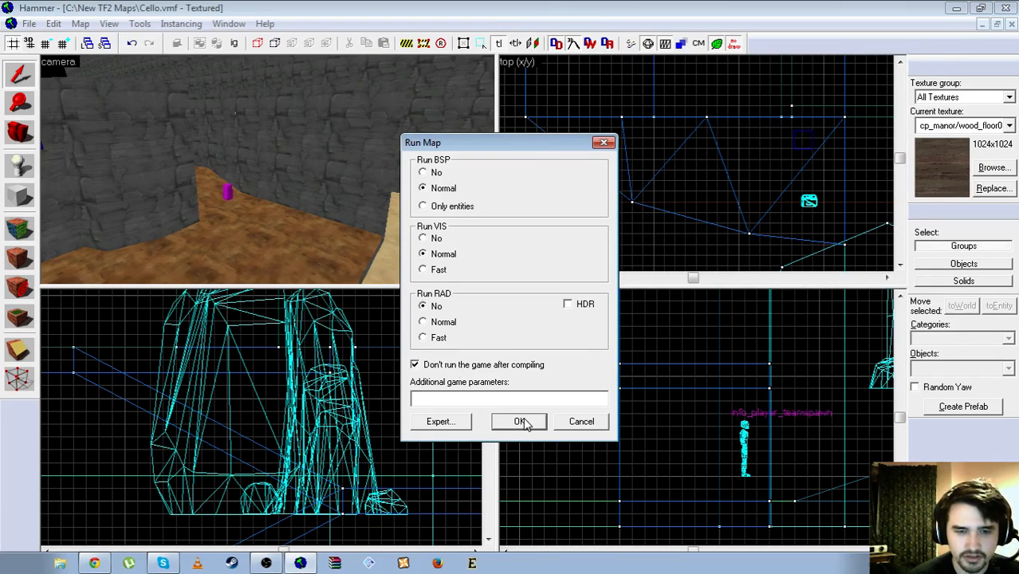
# Compile the map with normal BSP and VIS and no RAD, and launch Team Fortress 2 from Steam
pyautogui.click(519, 423)
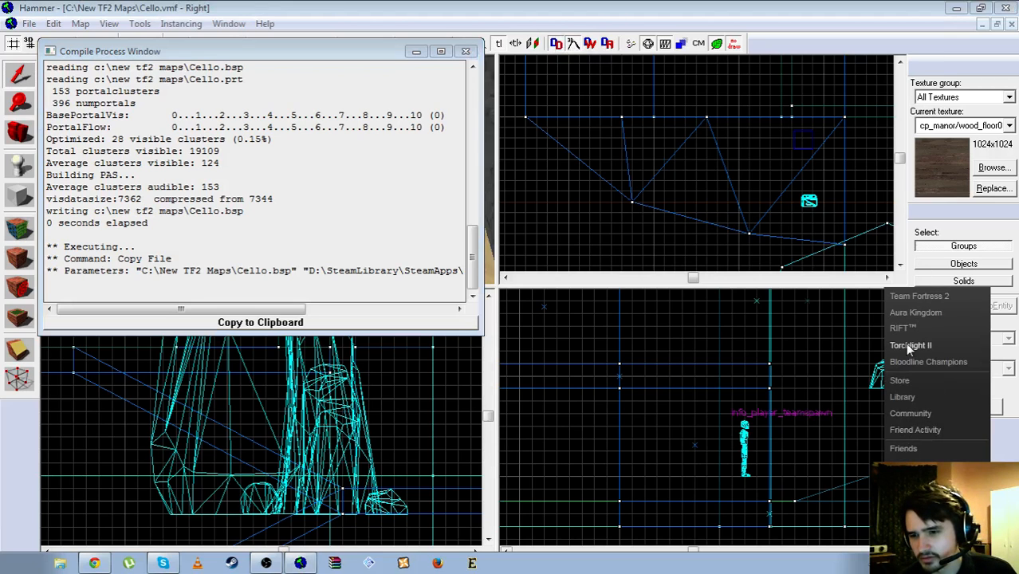
pyautogui.click(915, 298)
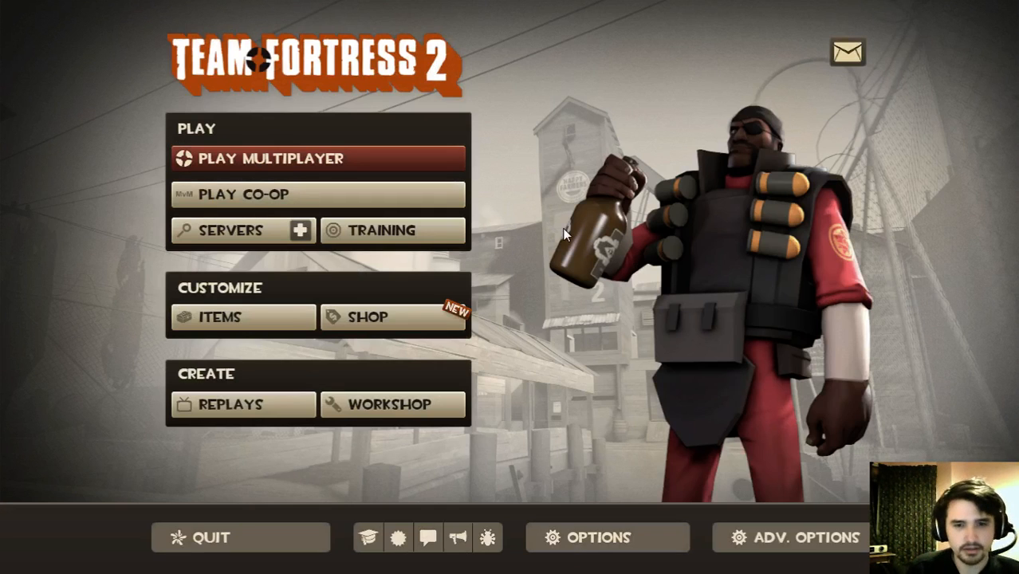
# Load the compiled map in Team Fortress 2 with the console command "map cello"
pyautogui.press('`')
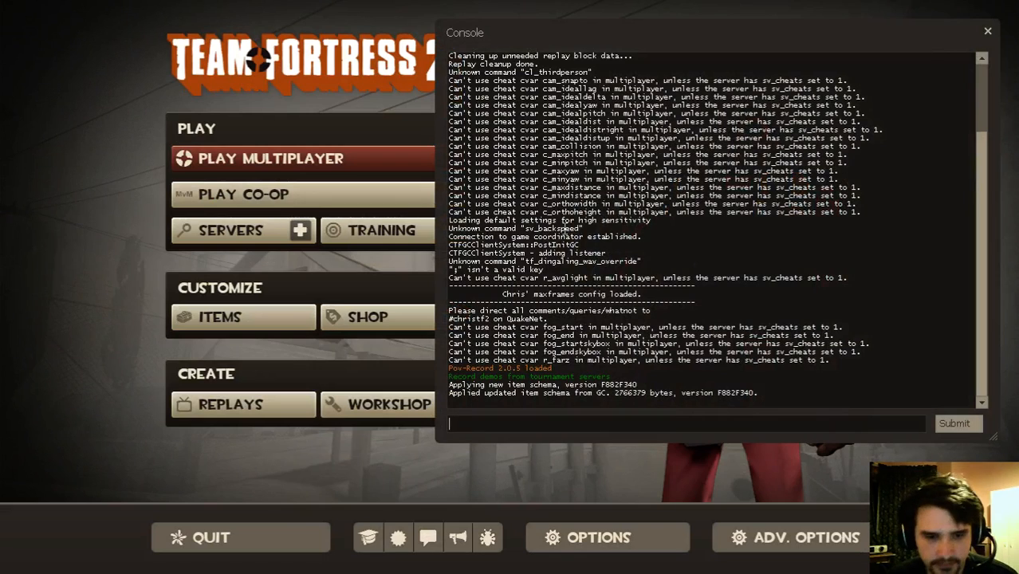
pyautogui.write('map')
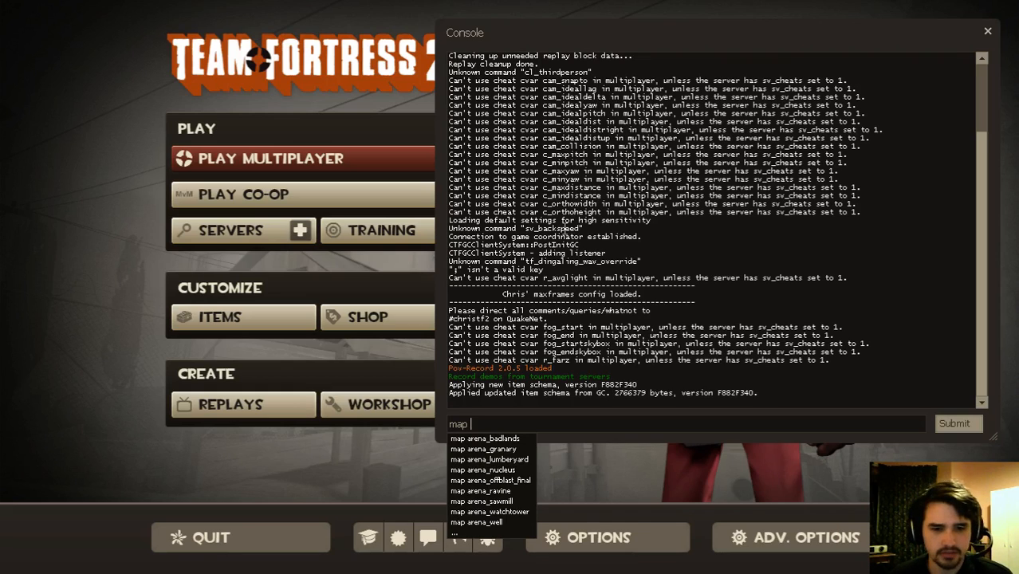
pyautogui.hotkey('alt', 'Tab')
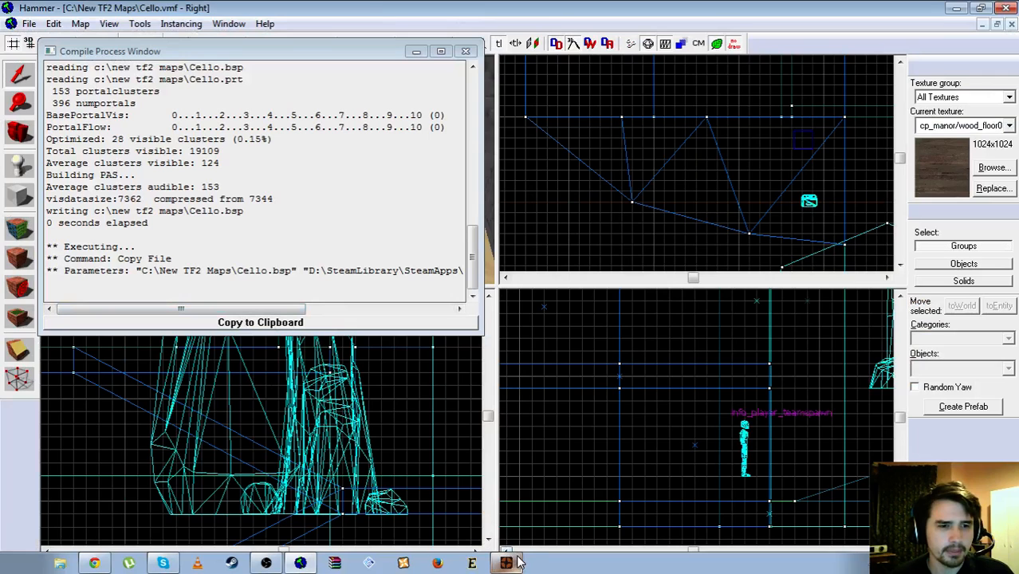
pyautogui.click(508, 562)
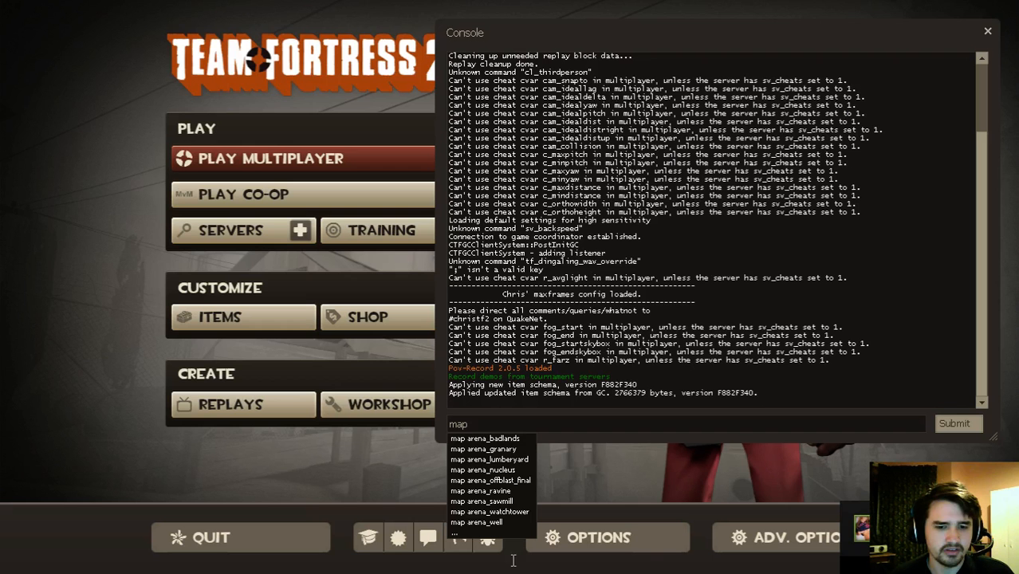
pyautogui.write('cello')
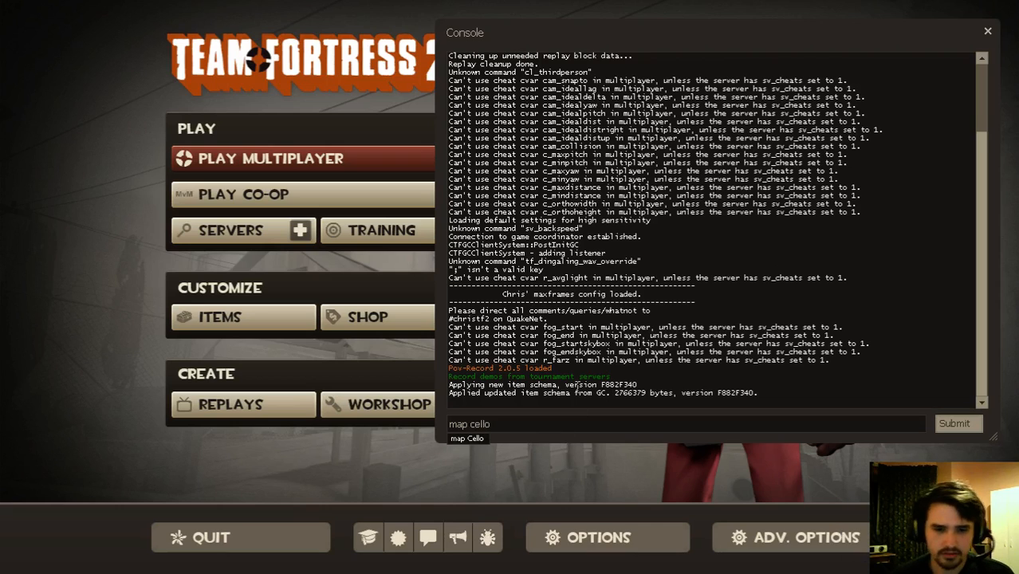
pyautogui.press('Return')
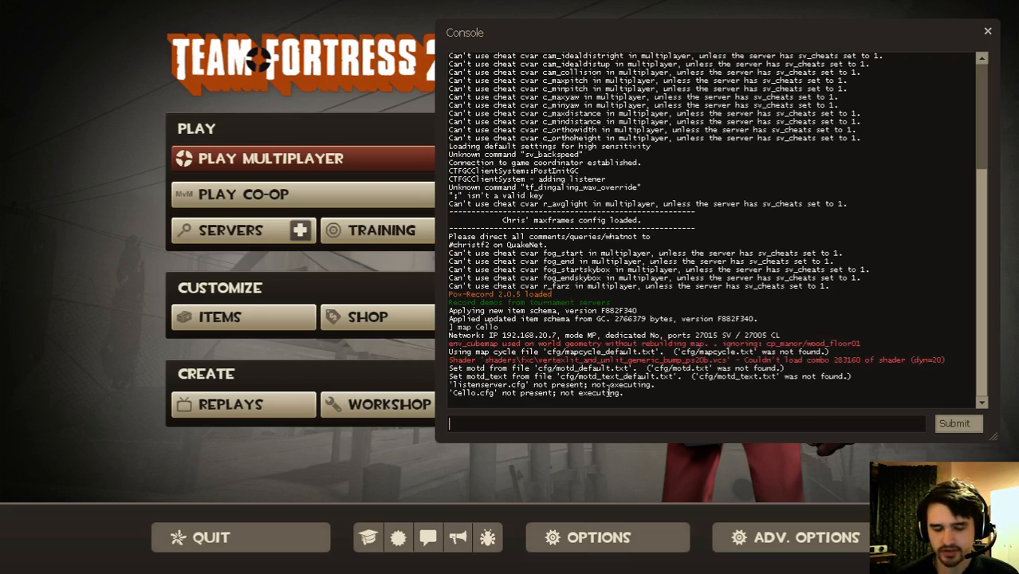
# Check the recording in Open Broadcaster Software and return to Team Fortress 2
pyautogui.hotkey('alt', 'Tab')
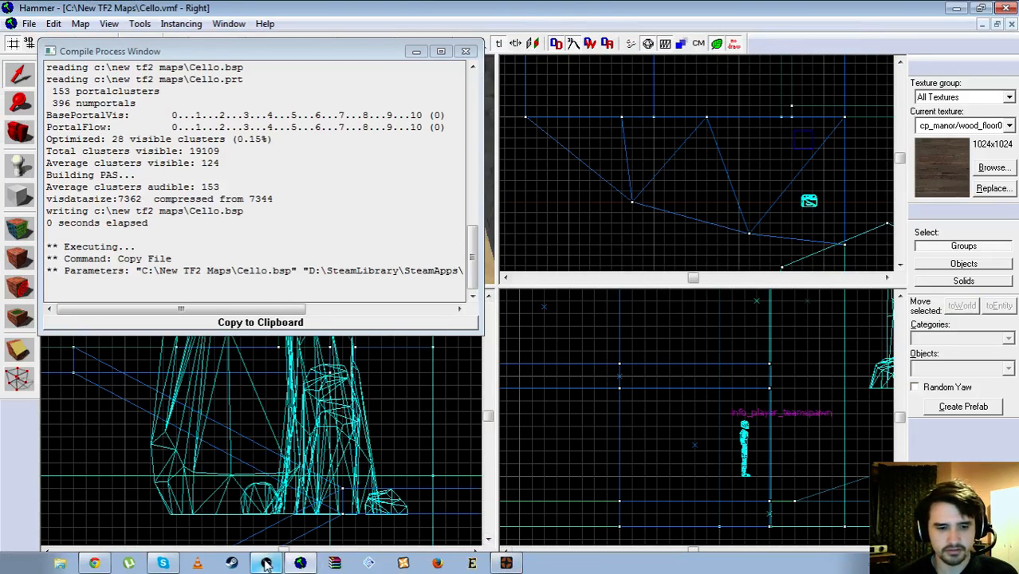
pyautogui.click(266, 563)
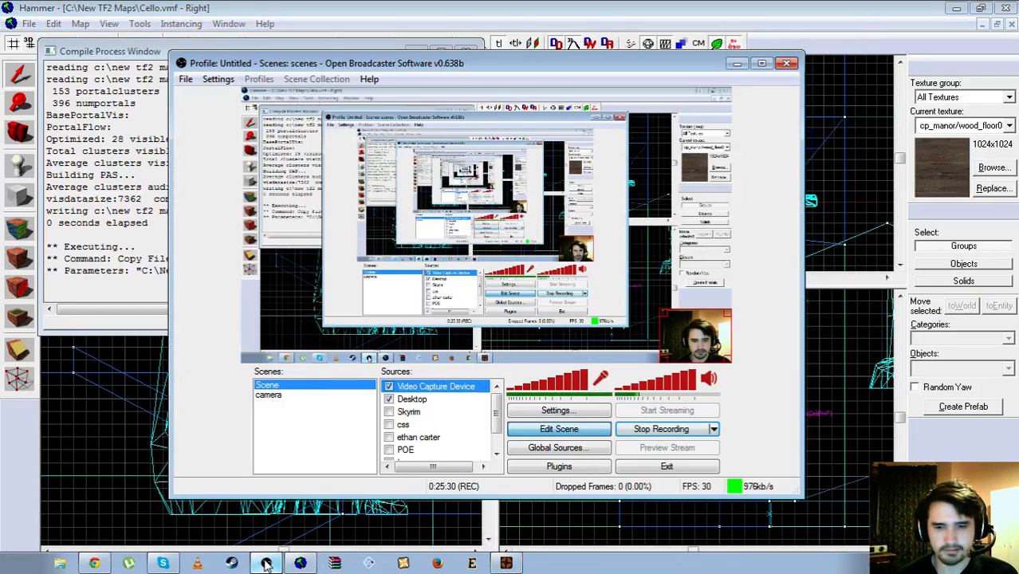
pyautogui.click(507, 563)
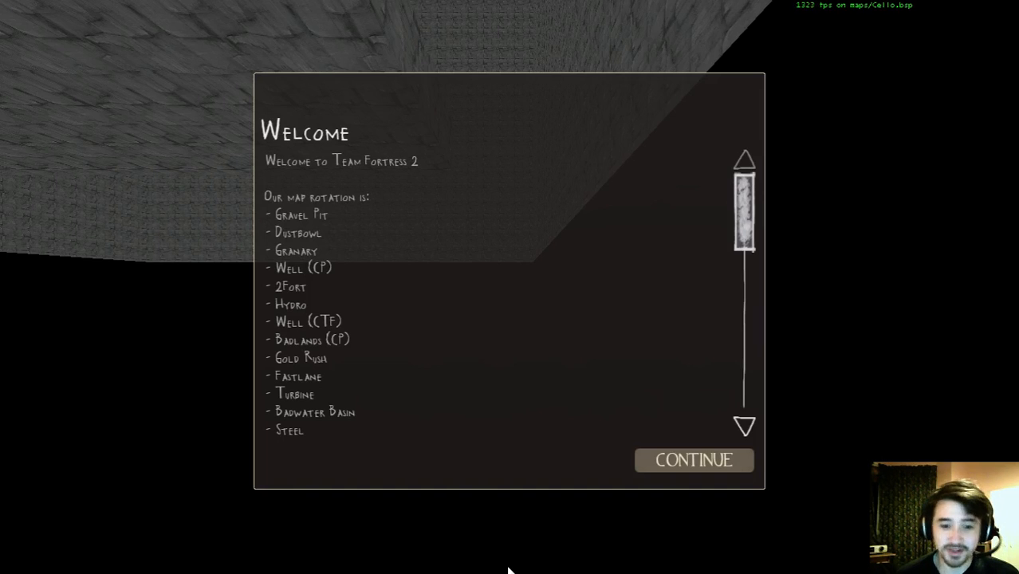
# Enter the Cello map on the RED team as Soldier and fire a test shot with the shotgun
pyautogui.click(657, 461)
pyautogui.click(656, 462)
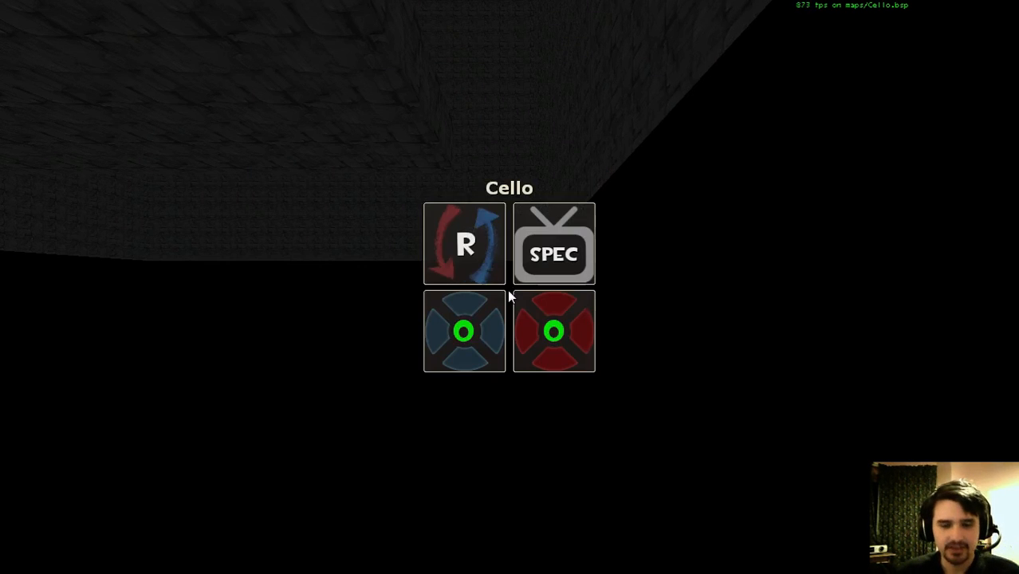
pyautogui.click(556, 314)
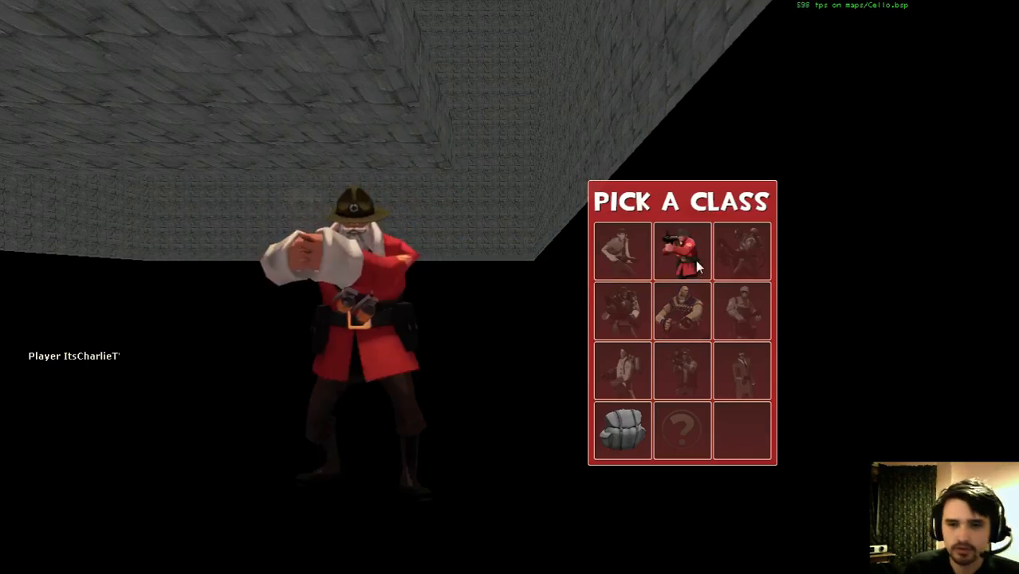
pyautogui.click(695, 262)
pyautogui.press('2')
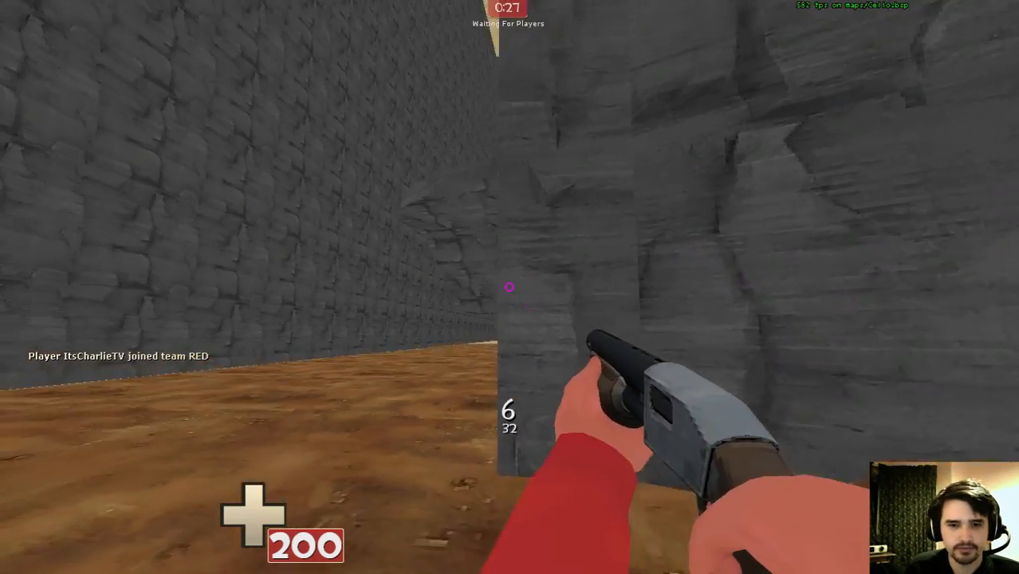
pyautogui.click(510, 287)
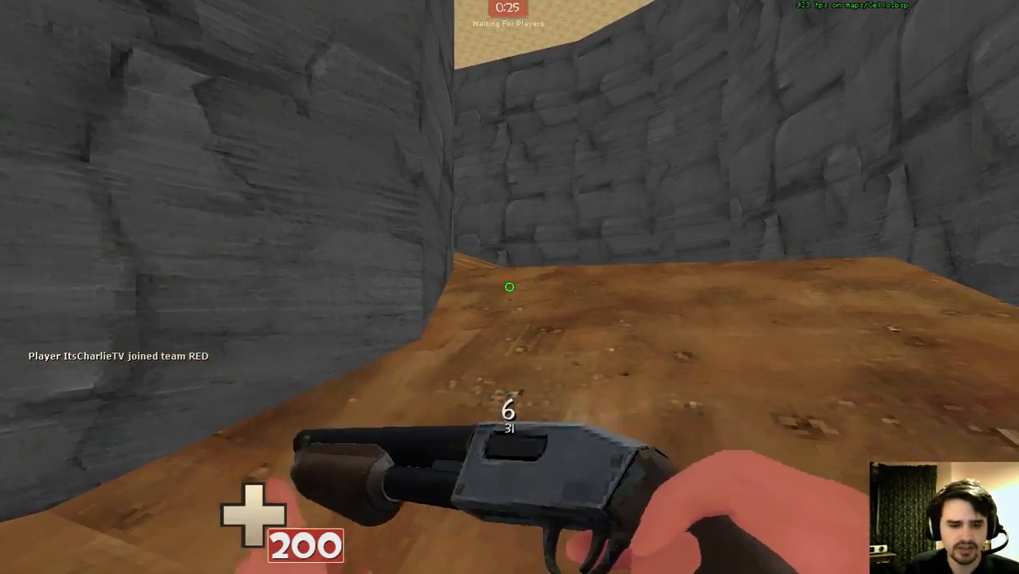
# Open the game's audio options, apply them and resume playing on the Cello map
pyautogui.press('`')
pyautogui.click(594, 538)
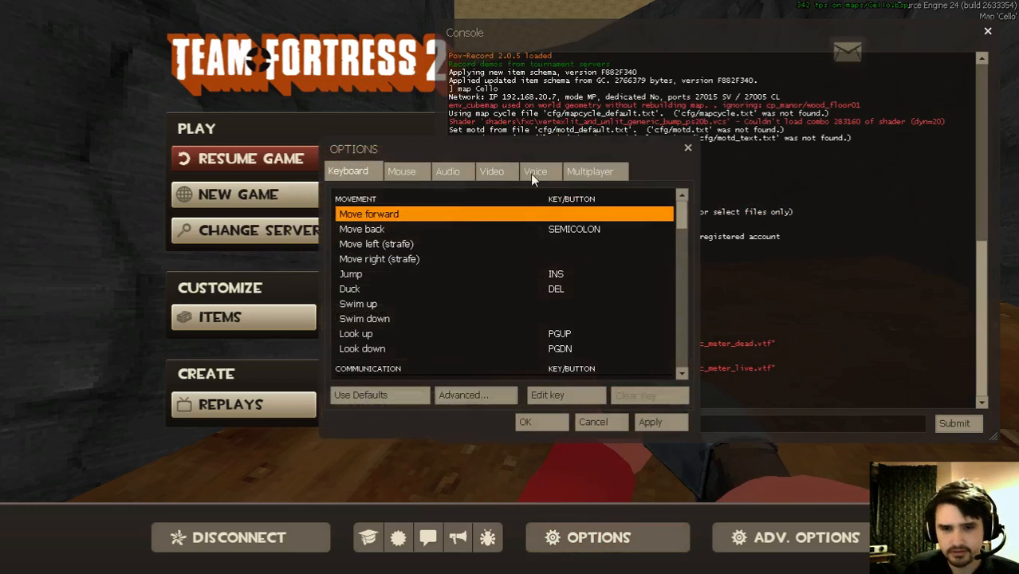
pyautogui.click(449, 172)
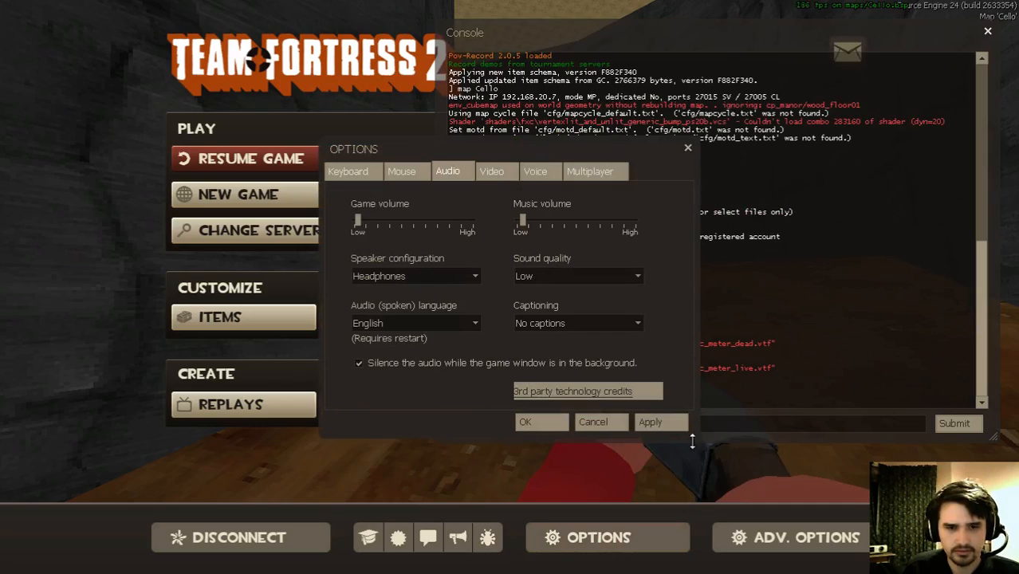
pyautogui.click(652, 422)
pyautogui.click(550, 419)
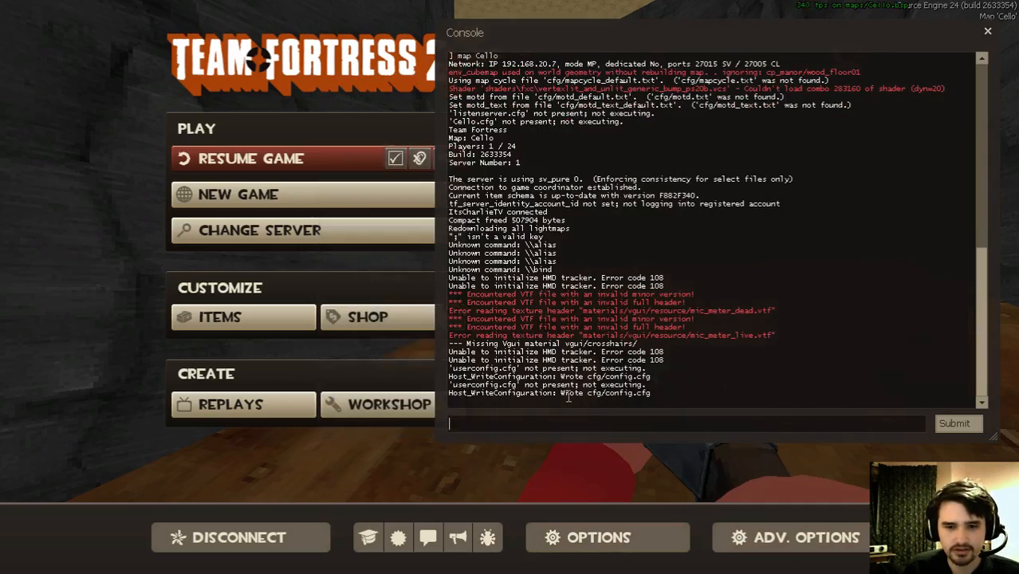
pyautogui.press('Escape')
# Test-fire the Soldier's rocket launcher and shotgun while exploring the dirt path, rocks and wooden landings
pyautogui.press('1')
pyautogui.press('2')
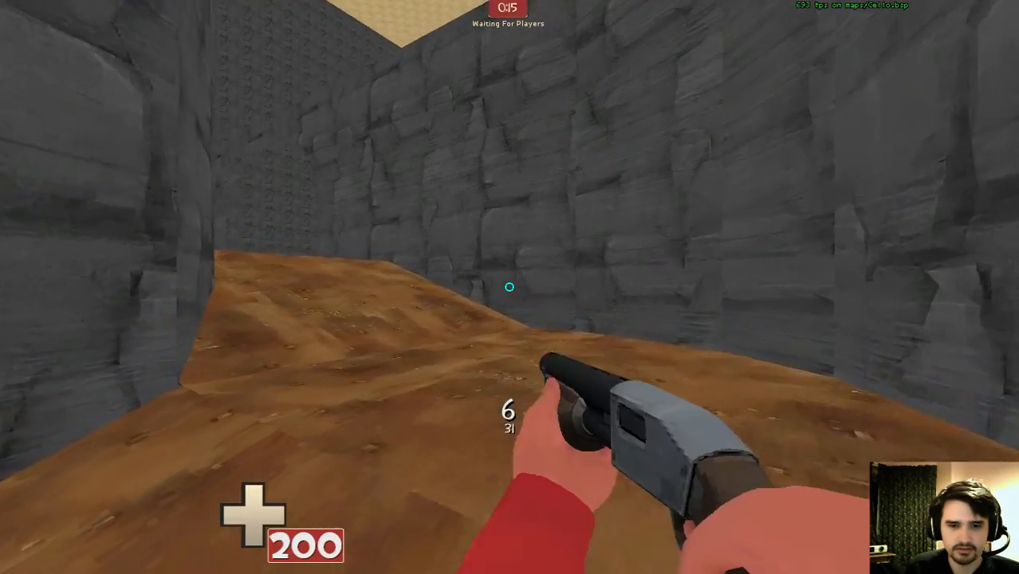
pyautogui.click(510, 287)
pyautogui.press('1')
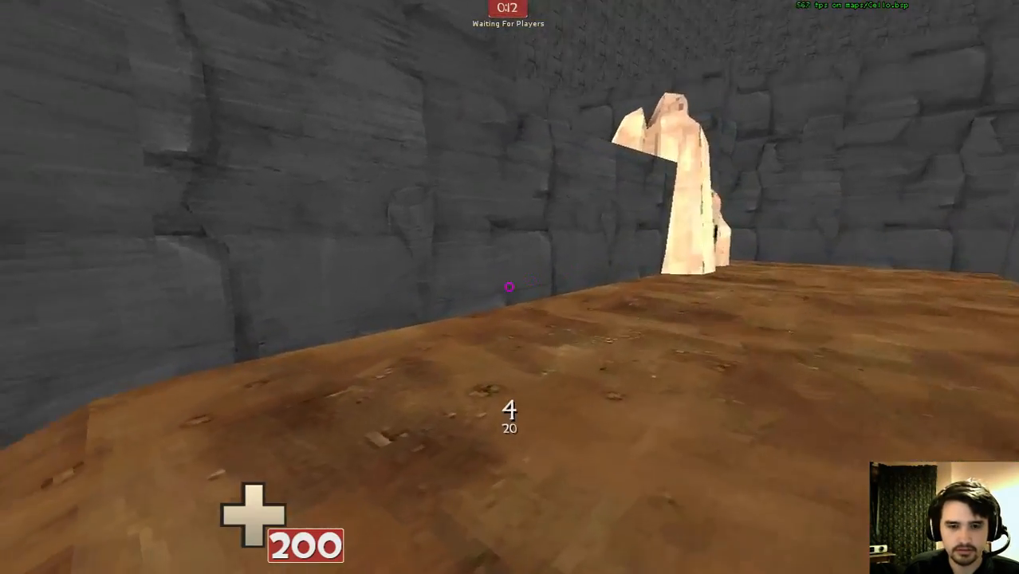
pyautogui.click(510, 287)
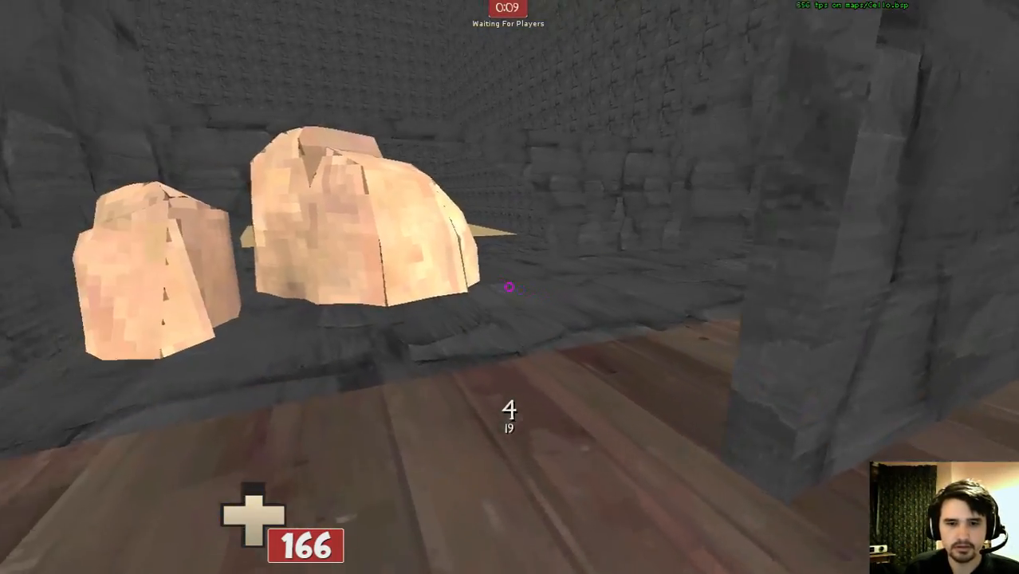
pyautogui.press('2')
pyautogui.click(510, 287)
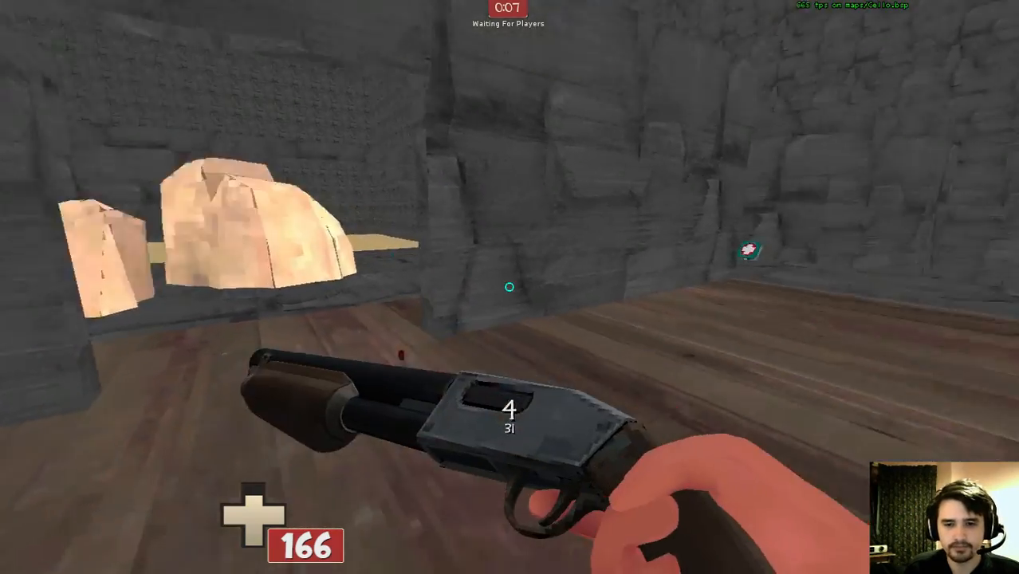
pyautogui.press('w')
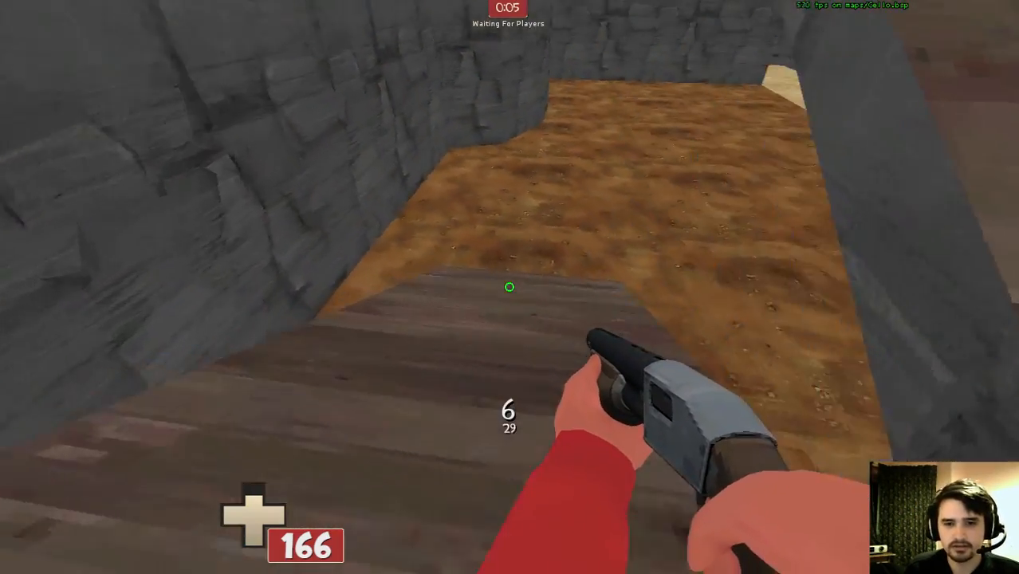
# Change the player class to Sniper and continue up the wooden ramp until the respawn
pyautogui.press(',')
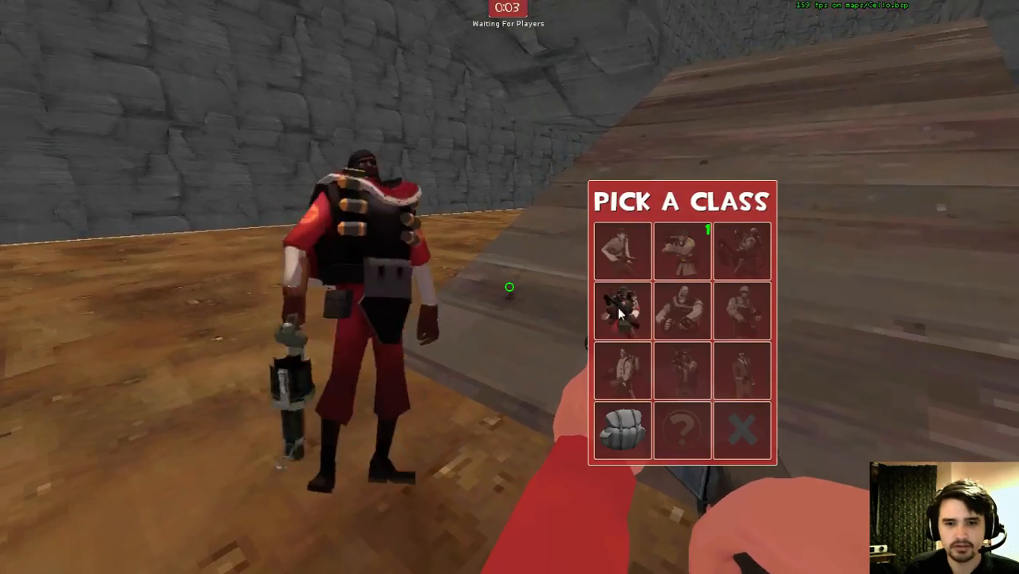
pyautogui.click(680, 371)
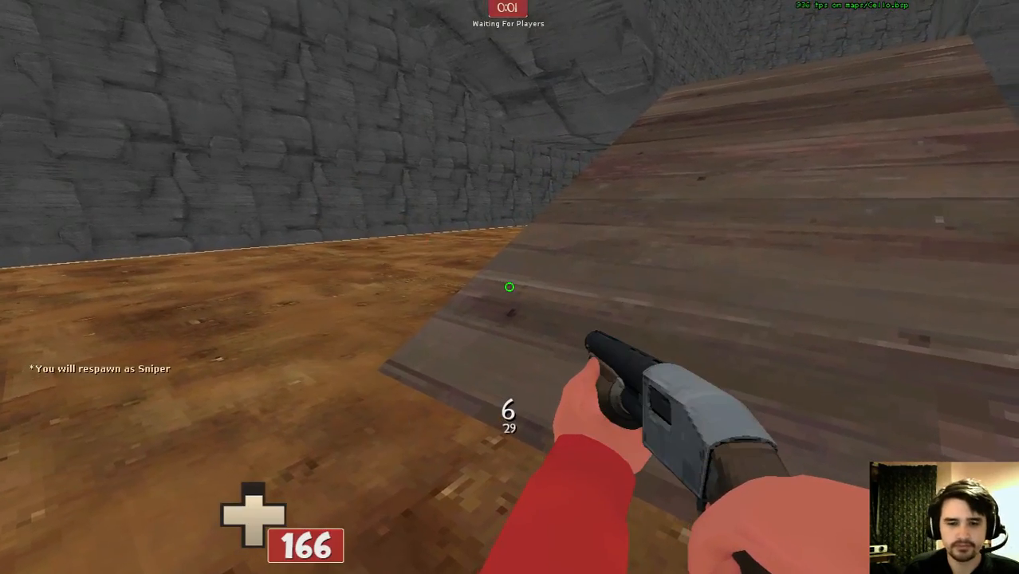
pyautogui.press('w')
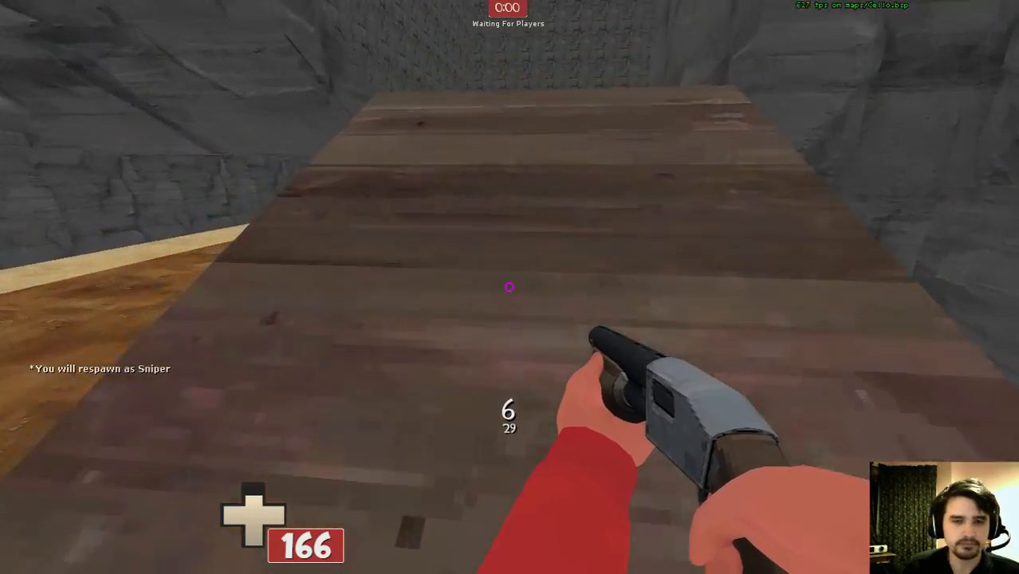
pyautogui.press('w')
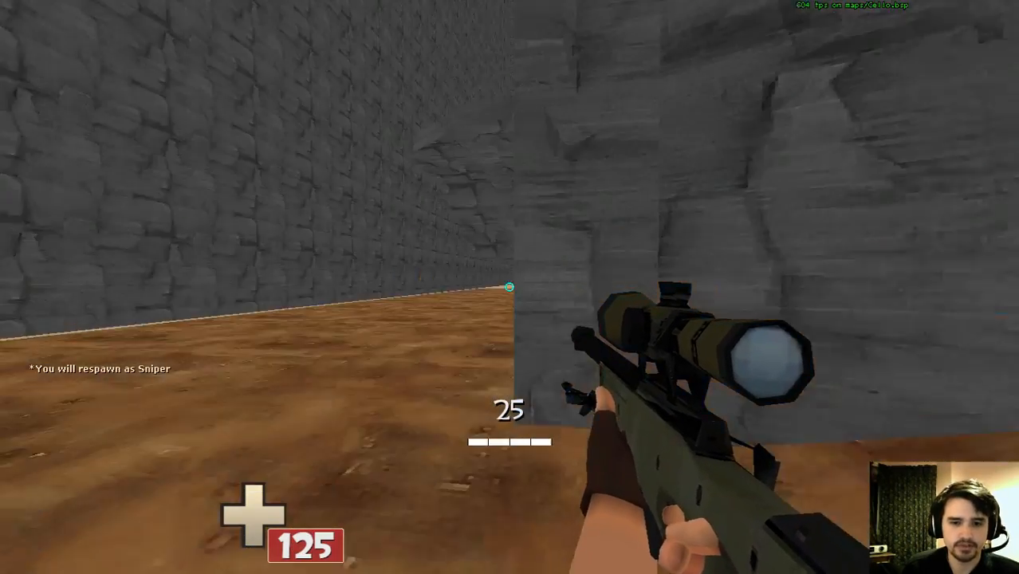
# Swing the Sniper's melee blade and run along the dirt path and up the wooden ramp to inspect the route
pyautogui.press('3')
pyautogui.click(509, 287)
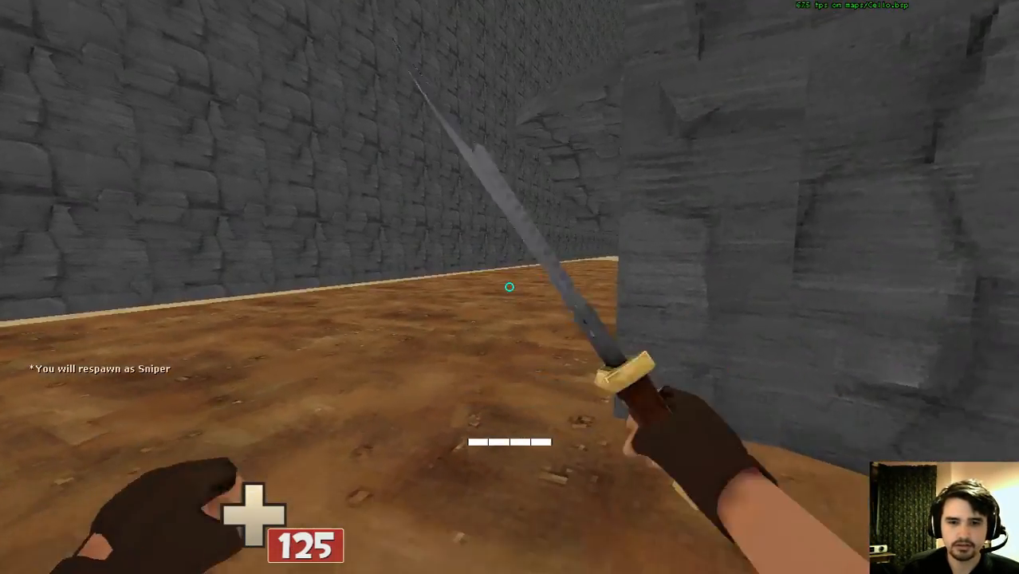
pyautogui.click(509, 287)
pyautogui.click(509, 287)
pyautogui.click(509, 287)
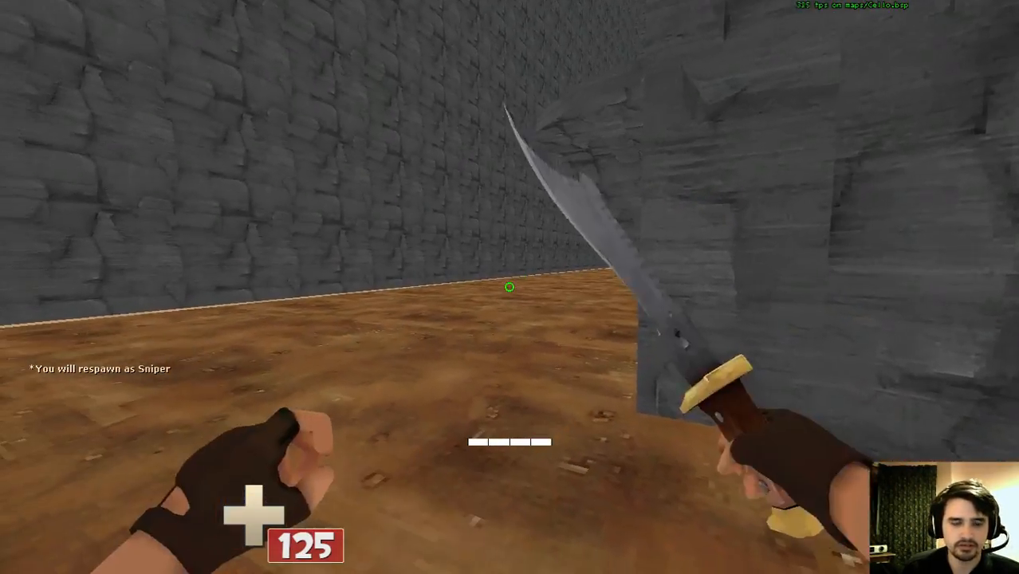
pyautogui.press('w')
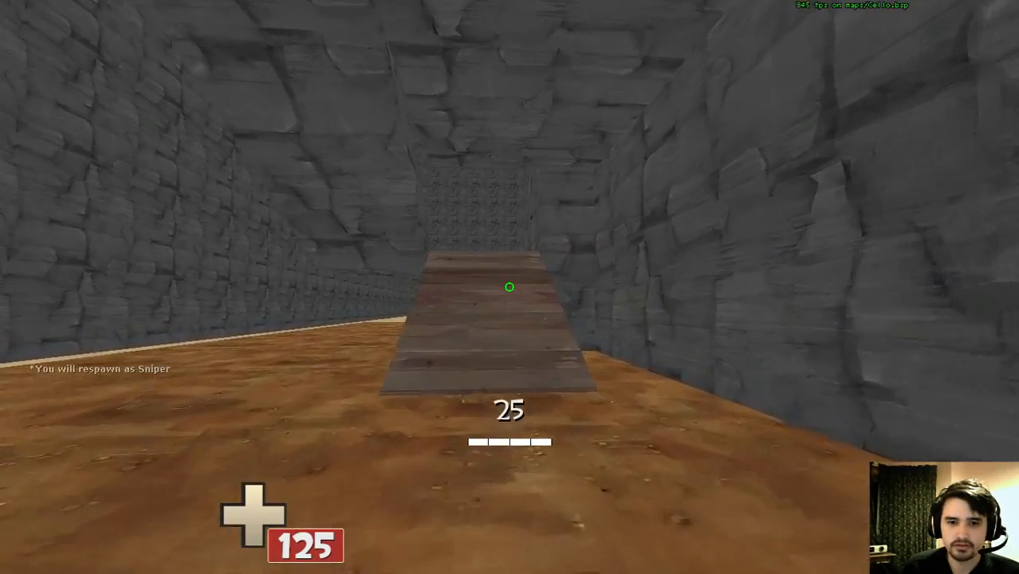
pyautogui.click(509, 287)
pyautogui.press('w')
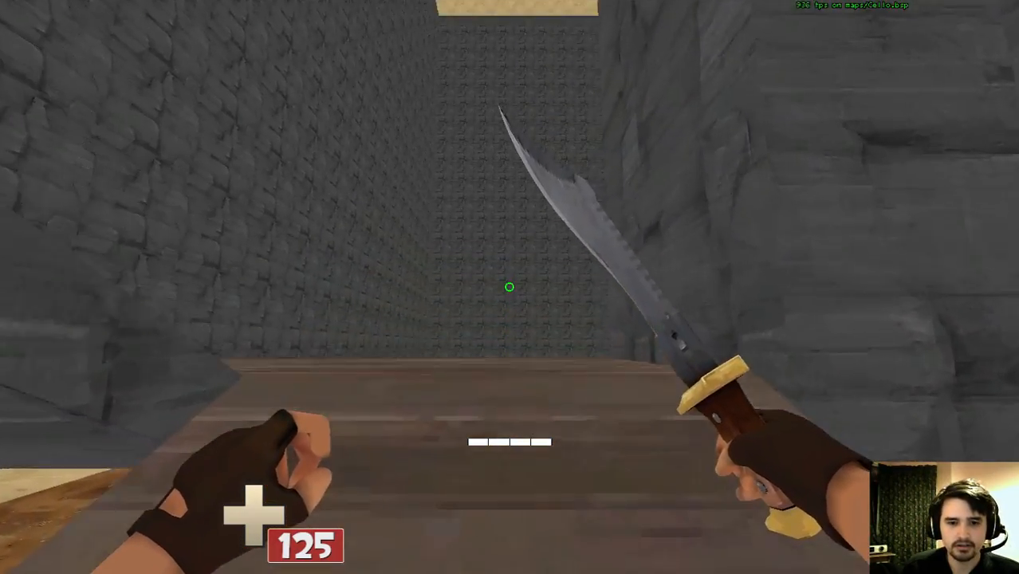
pyautogui.press('w')
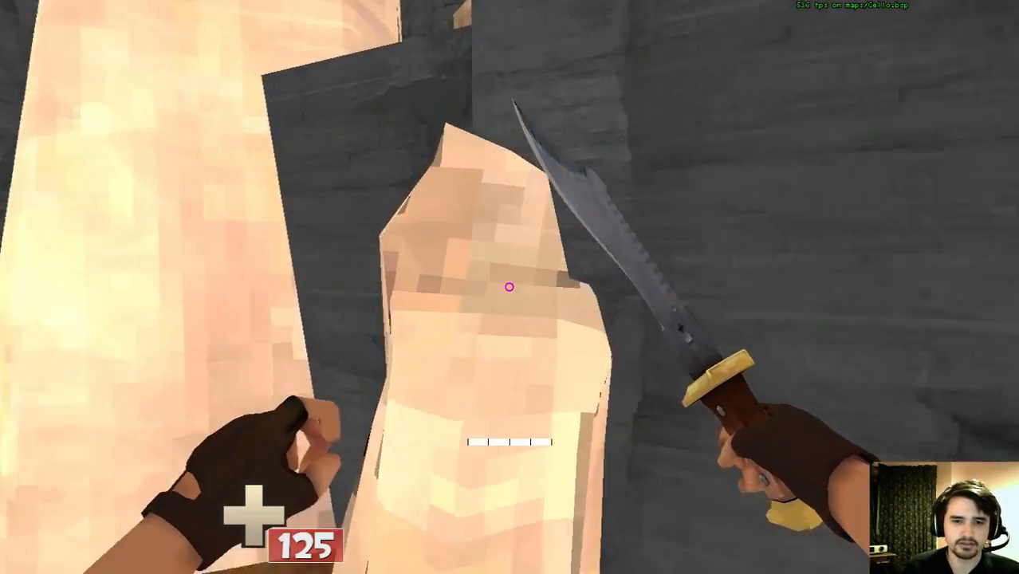
# Walk repeatedly against the rock props beside the cliff wall to examine their collision and gaps
pyautogui.press('s')
pyautogui.press('w')
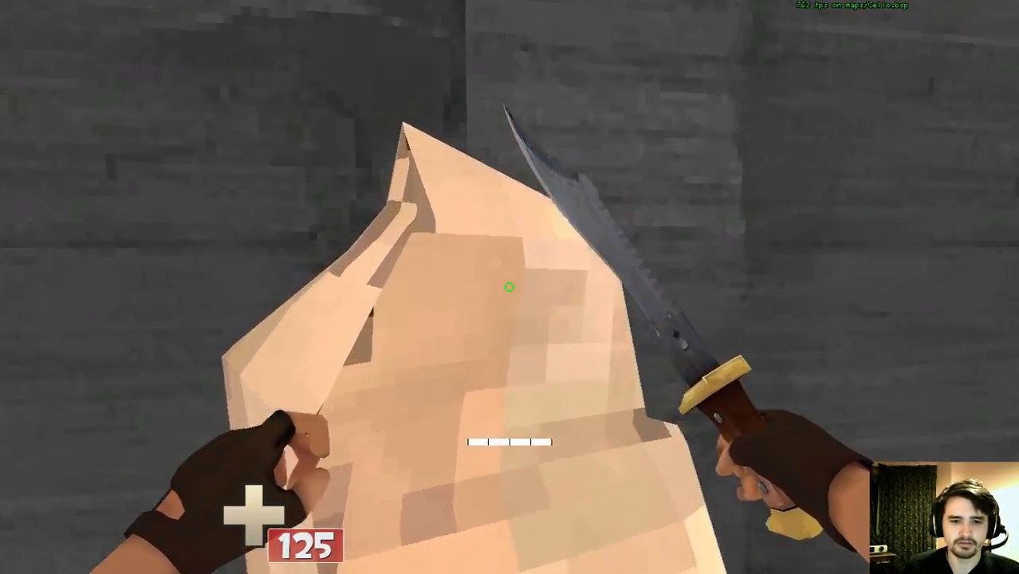
pyautogui.press('s')
pyautogui.press('w')
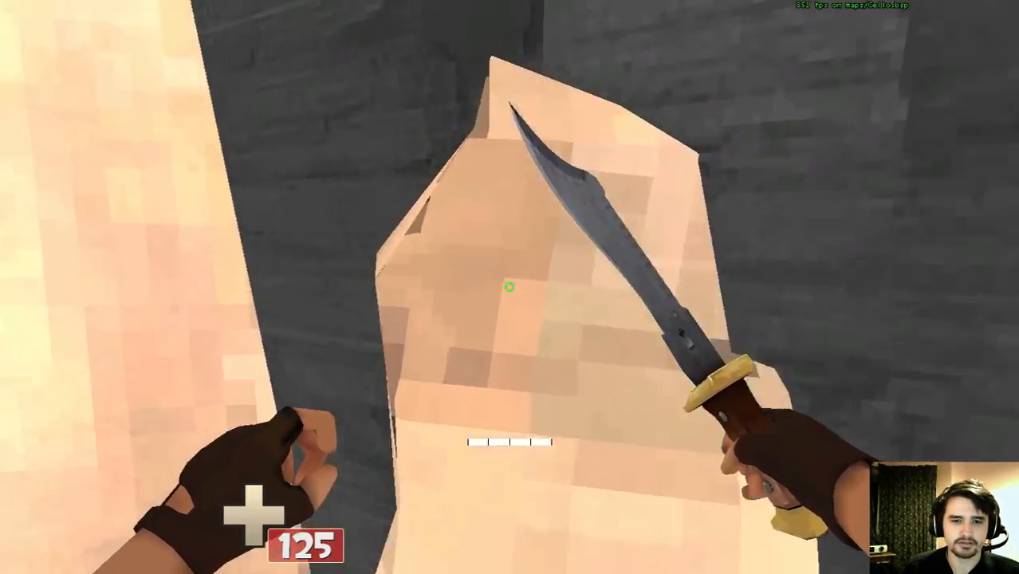
pyautogui.press('w')
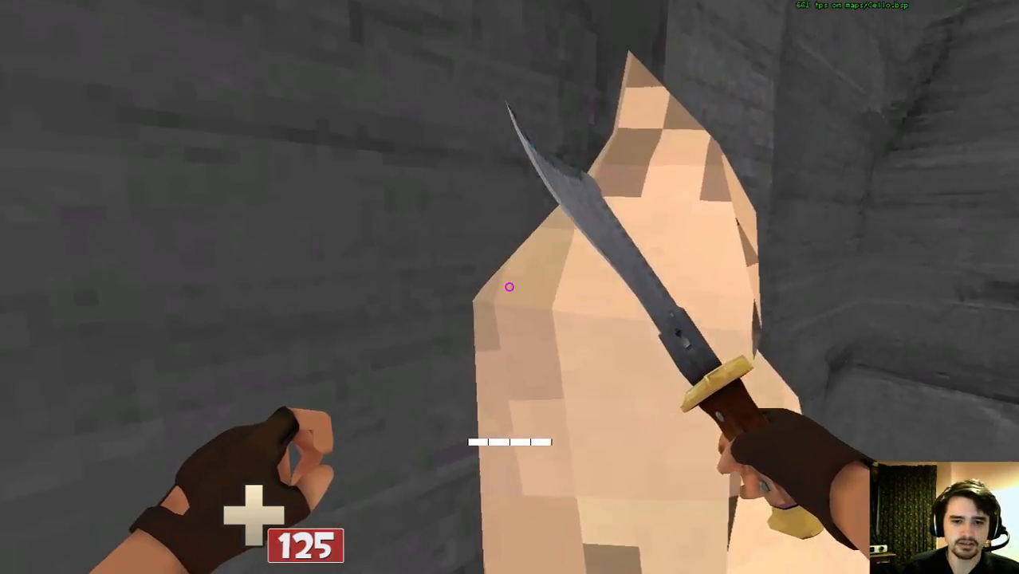
pyautogui.press('s')
pyautogui.press('w')
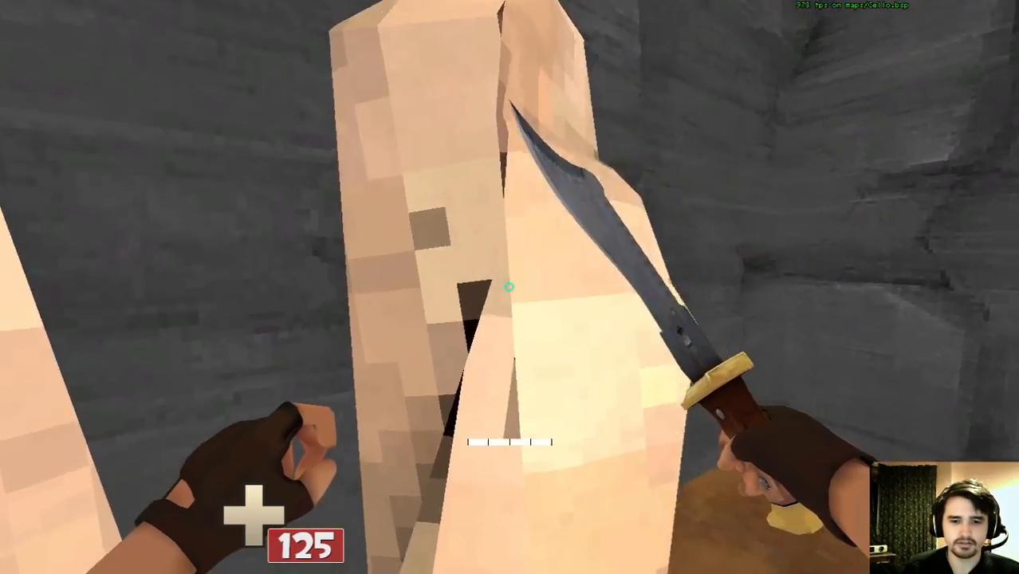
pyautogui.press('s')
pyautogui.press('w')
pyautogui.press('s')
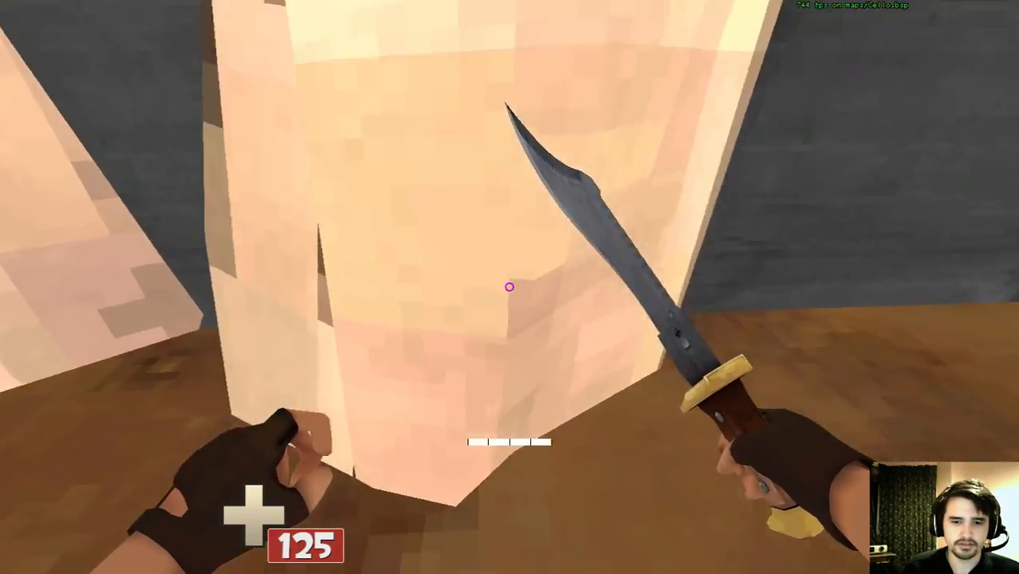
# Disconnect from the Cello map, switch back to Hammer and close the compile process window
pyautogui.press('`')
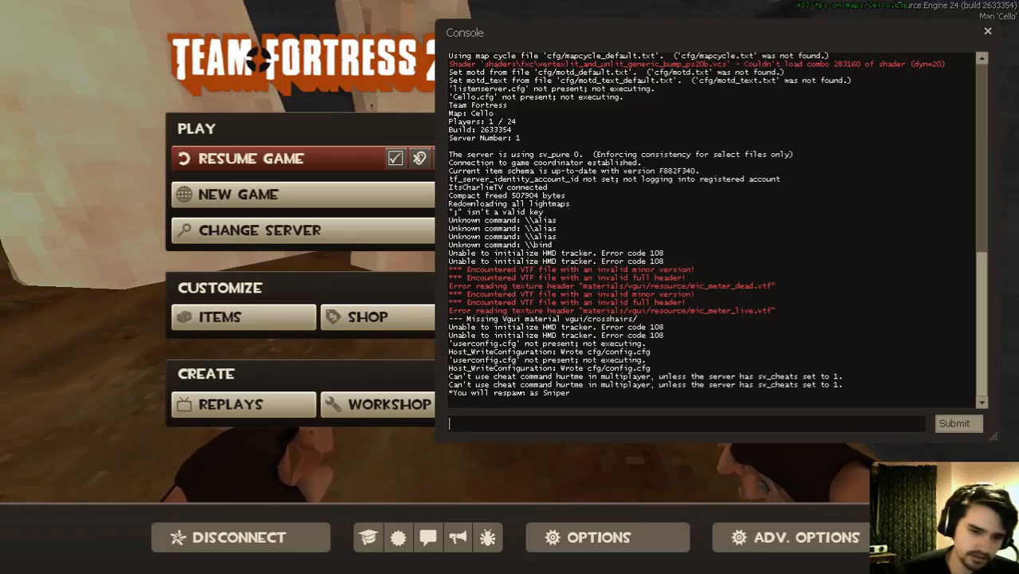
pyautogui.click(255, 543)
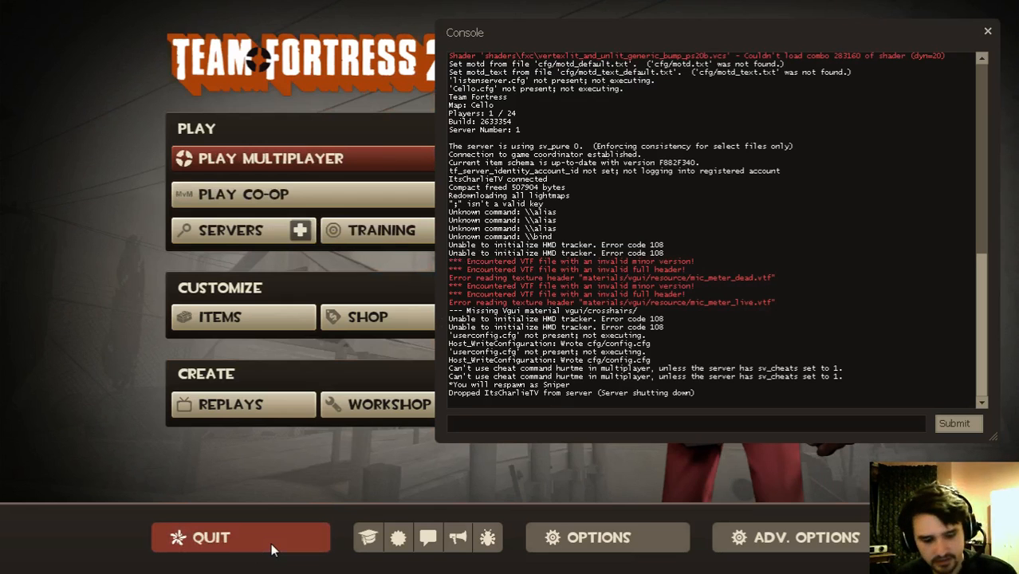
pyautogui.hotkey('alt', 'Tab')
pyautogui.hotkey('alt', 'Tab')
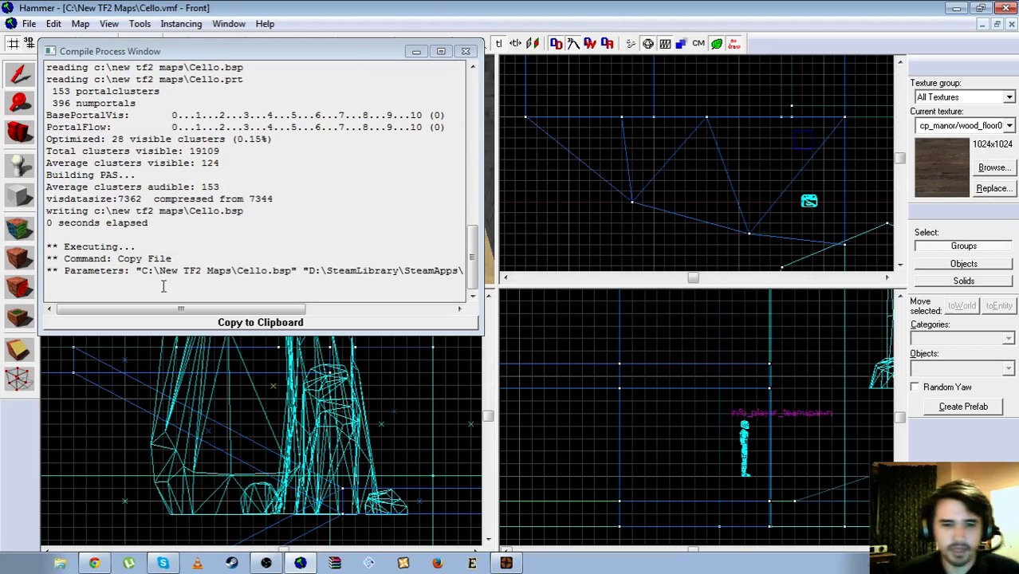
pyautogui.click(466, 51)
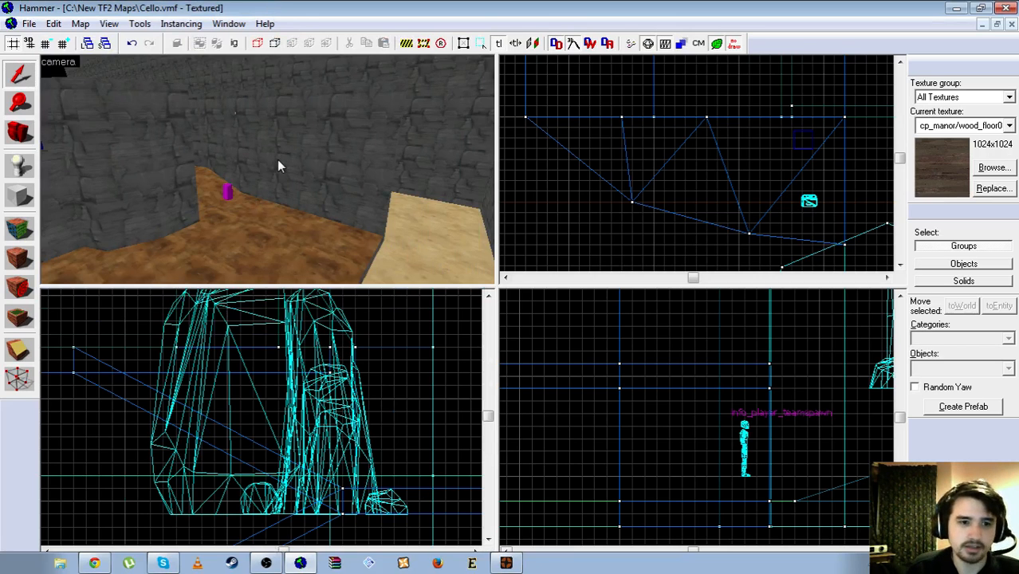
# Create a 32 by 80 unit block, 384 units high, around the small rock prop, matching the height of the adjacent wall block
pyautogui.press('z')
pyautogui.press('w')
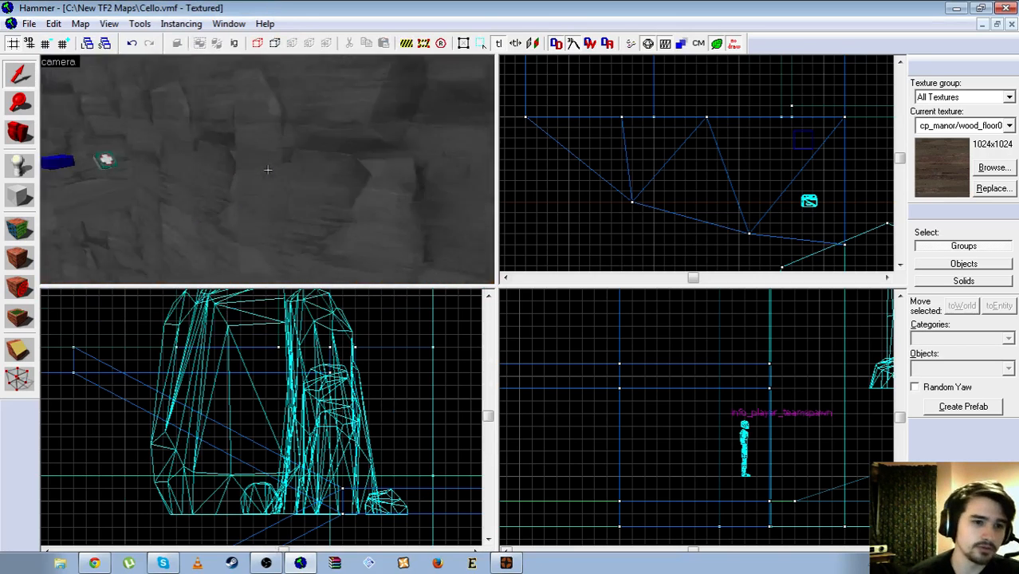
pyautogui.press('w')
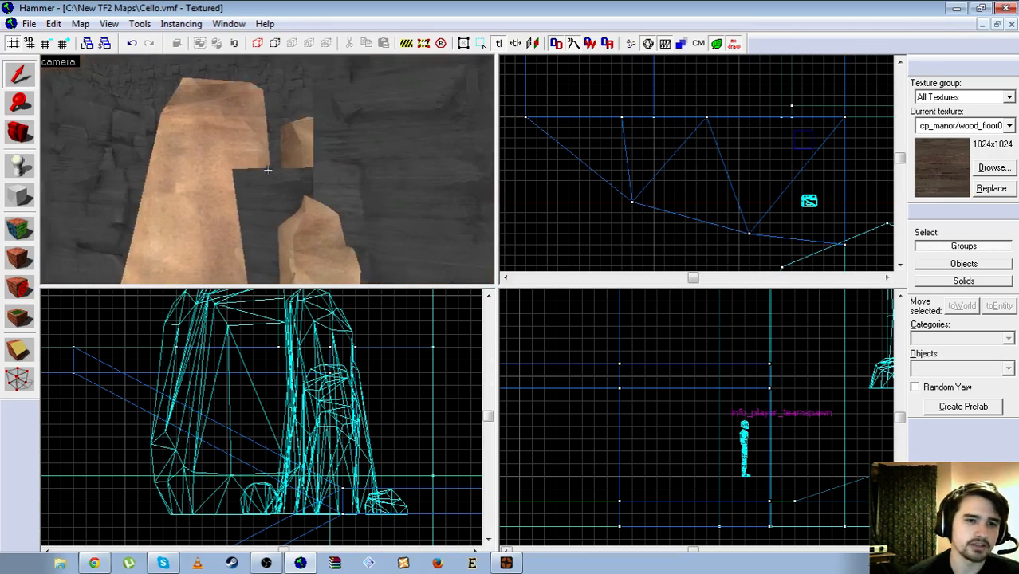
pyautogui.click(268, 169)
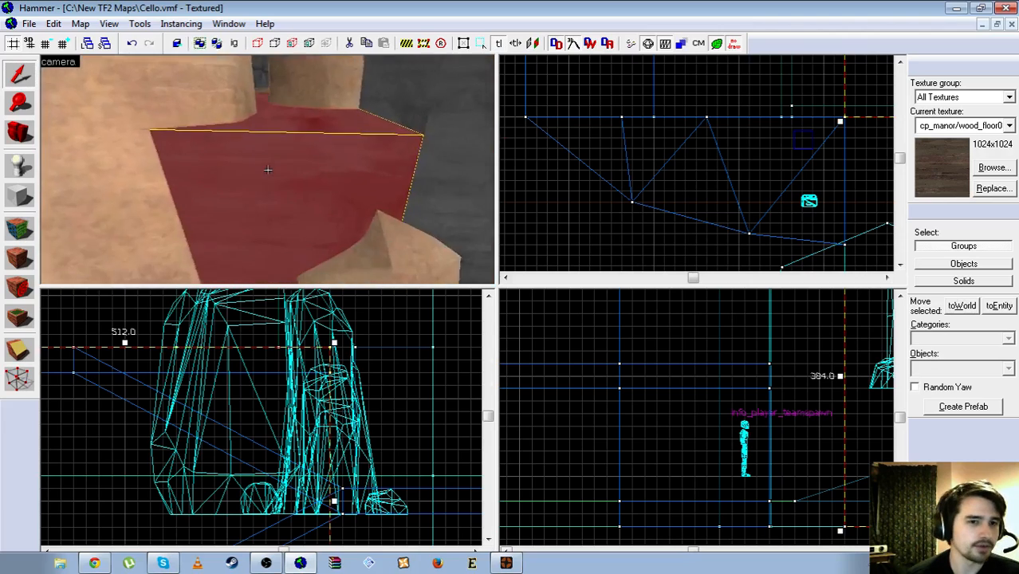
pyautogui.hotkey('shift', 'b')
pyautogui.scroll(2, 749, 205)
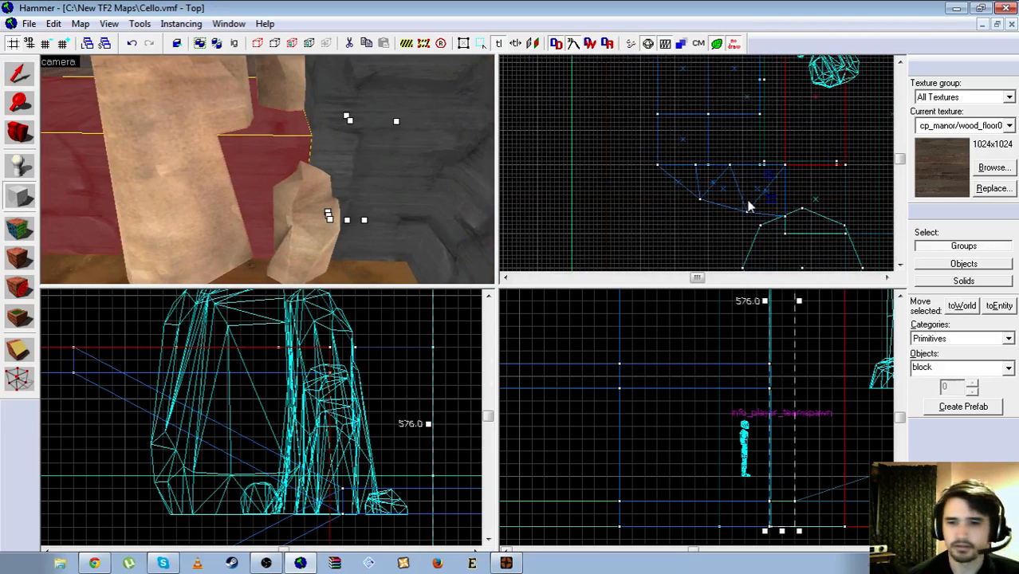
pyautogui.scroll(3, 782, 160)
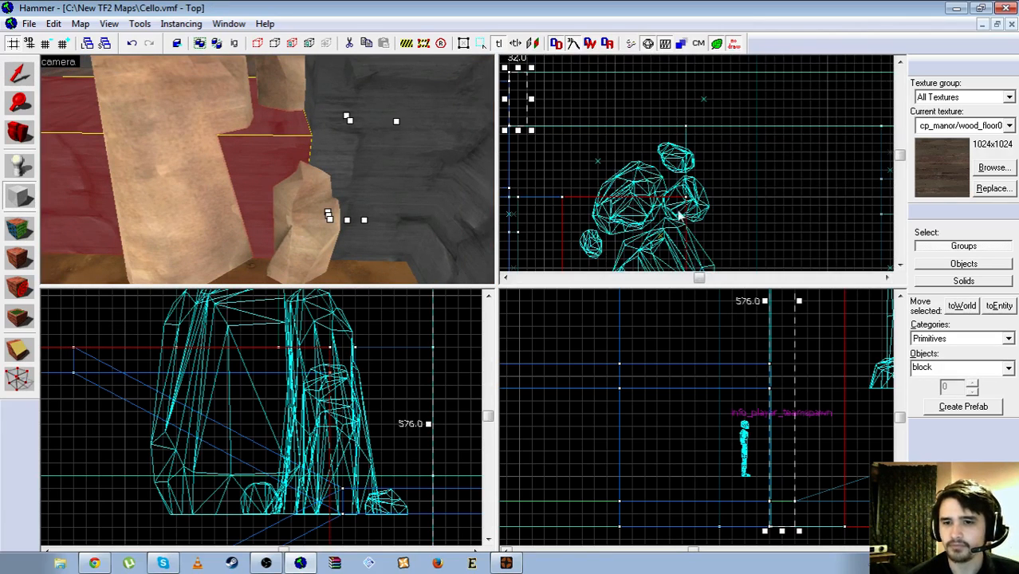
pyautogui.scroll(1, 689, 228)
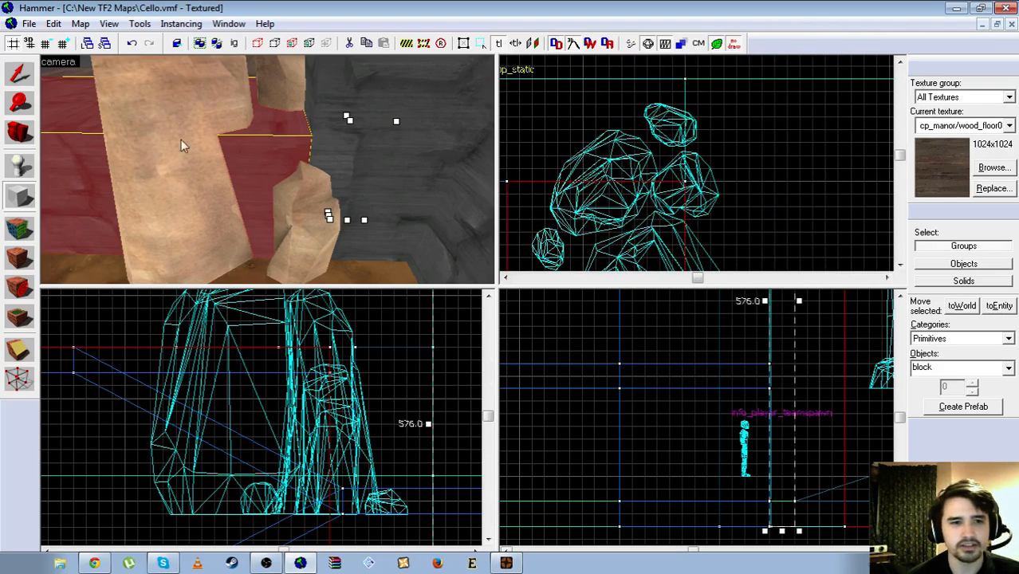
pyautogui.scroll(1, 674, 205)
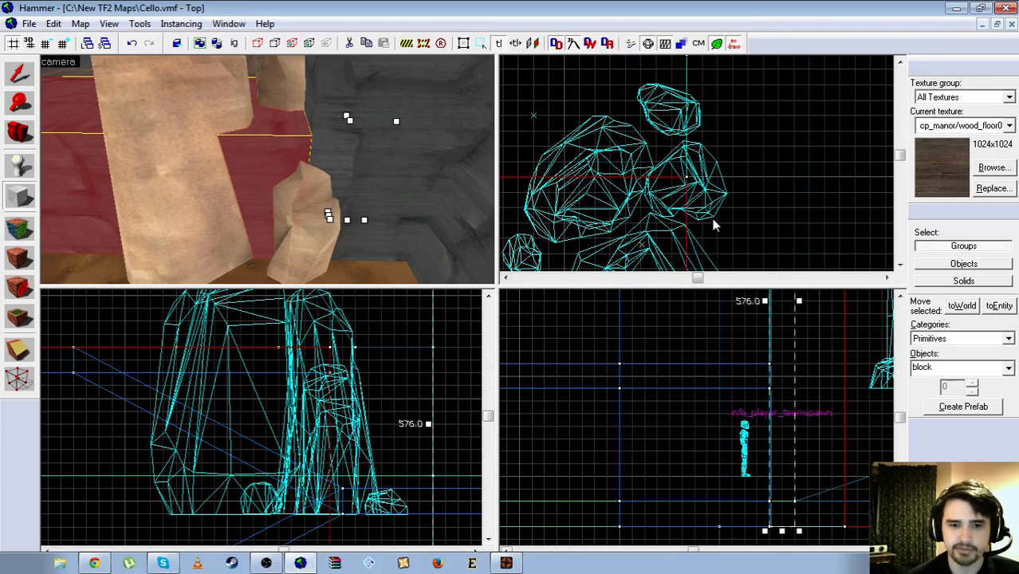
pyautogui.moveTo(712, 221); pyautogui.dragTo(693, 151)
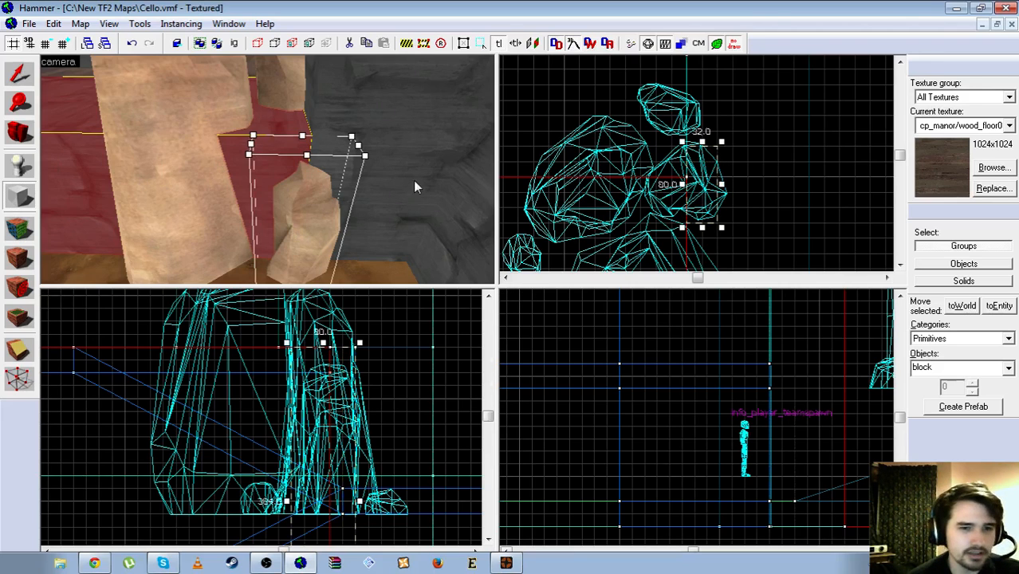
pyautogui.press('Return')
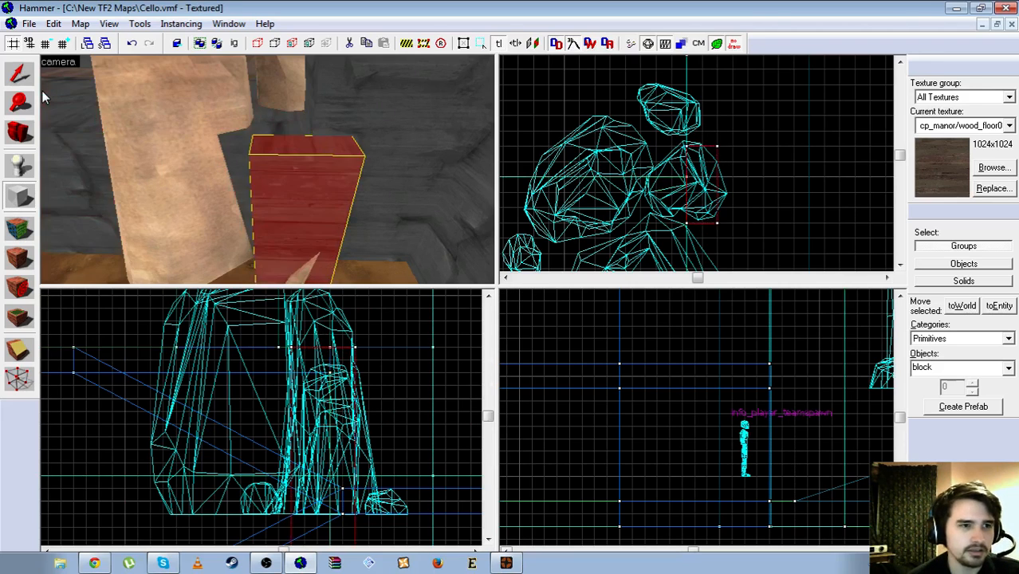
# Widen the block around the small rock prop to 48 units and trim its height to 128 units
pyautogui.click(19, 74)
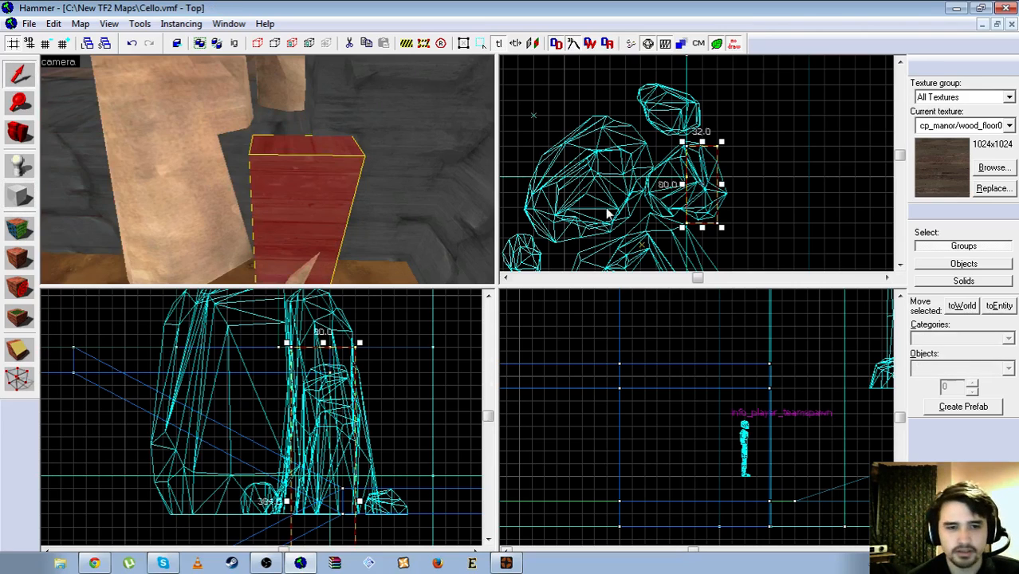
pyautogui.moveTo(723, 187); pyautogui.dragTo(739, 188)
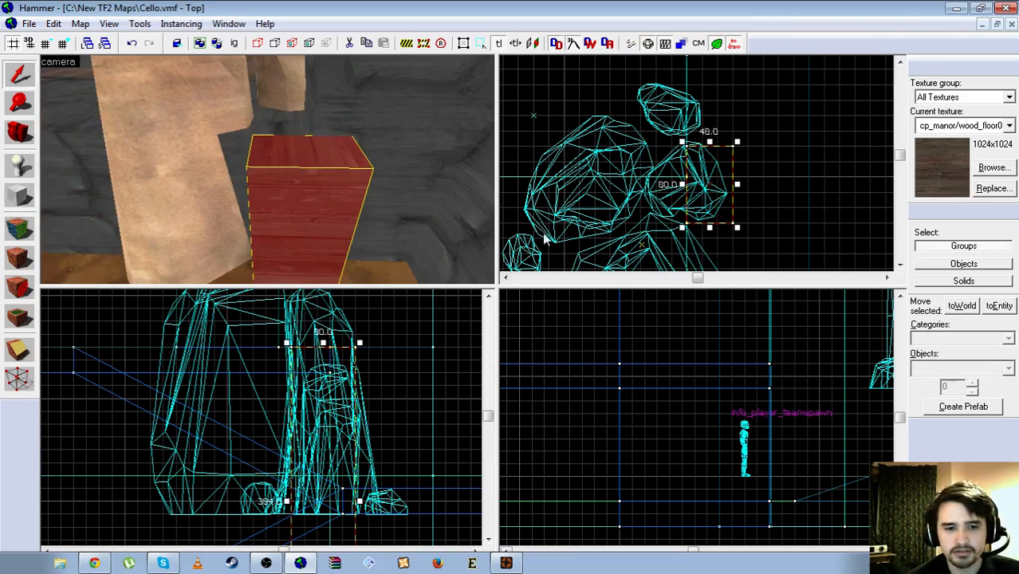
pyautogui.moveTo(323, 341); pyautogui.dragTo(322, 380)
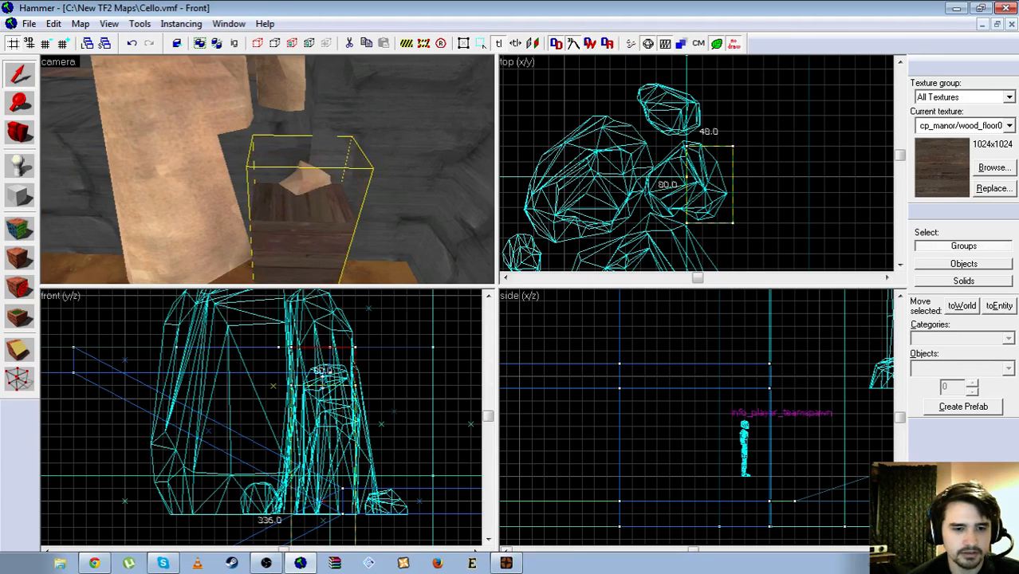
pyautogui.scroll(-3, 329, 414)
pyautogui.moveTo(326, 518); pyautogui.dragTo(328, 421)
pyautogui.scroll(3, 326, 437)
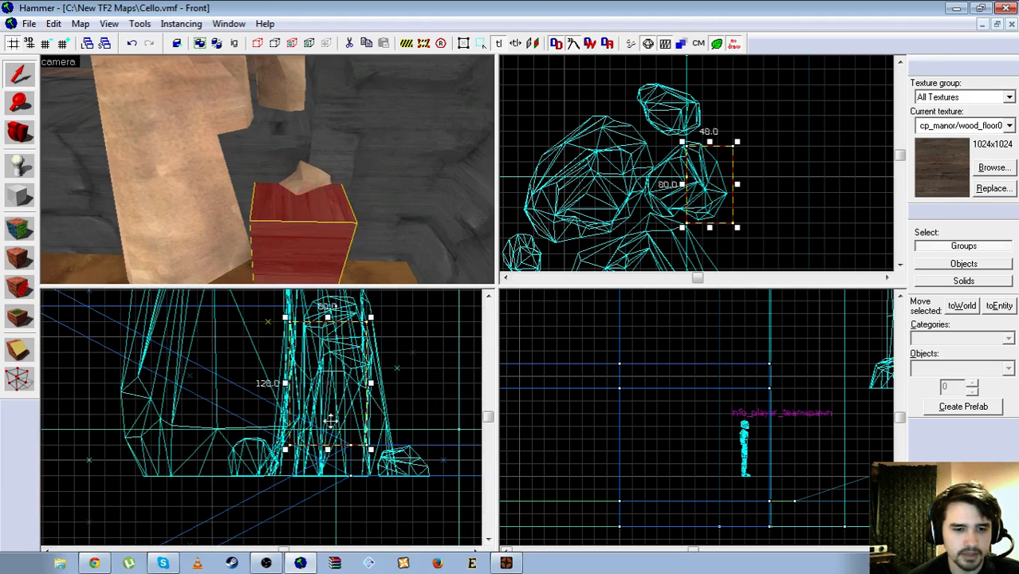
pyautogui.scroll(2, 335, 344)
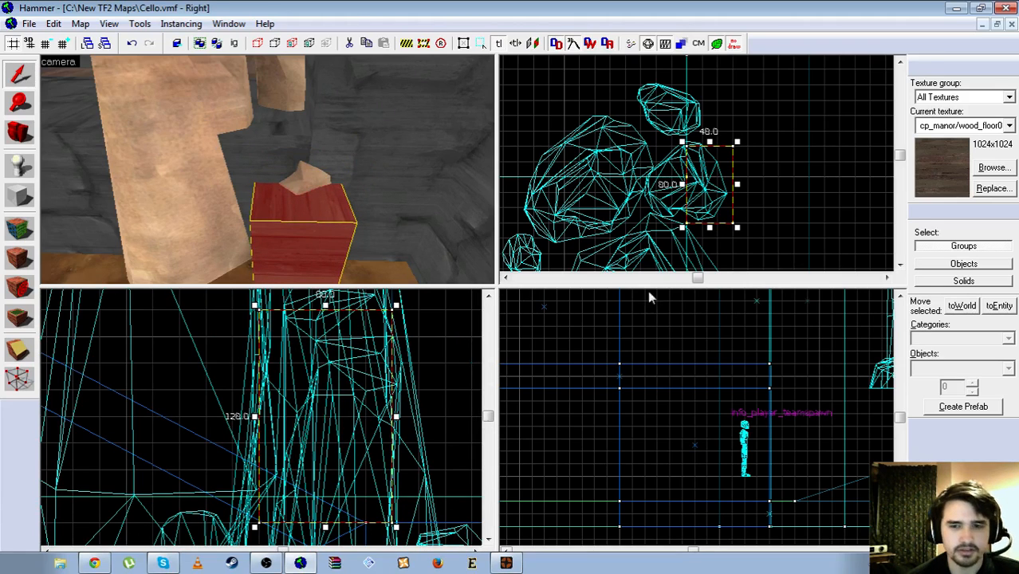
pyautogui.scroll(2, 732, 180)
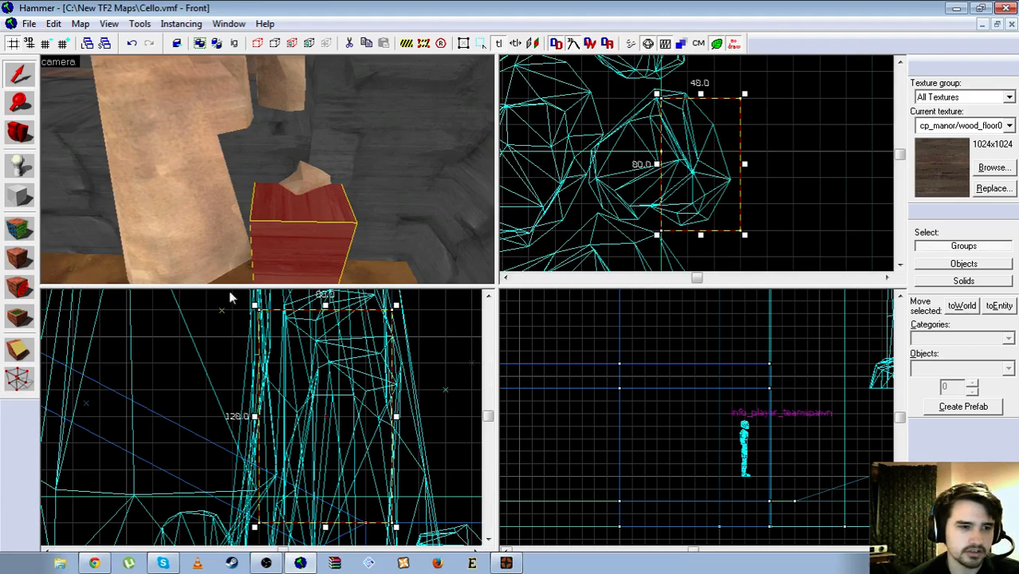
pyautogui.press('w')
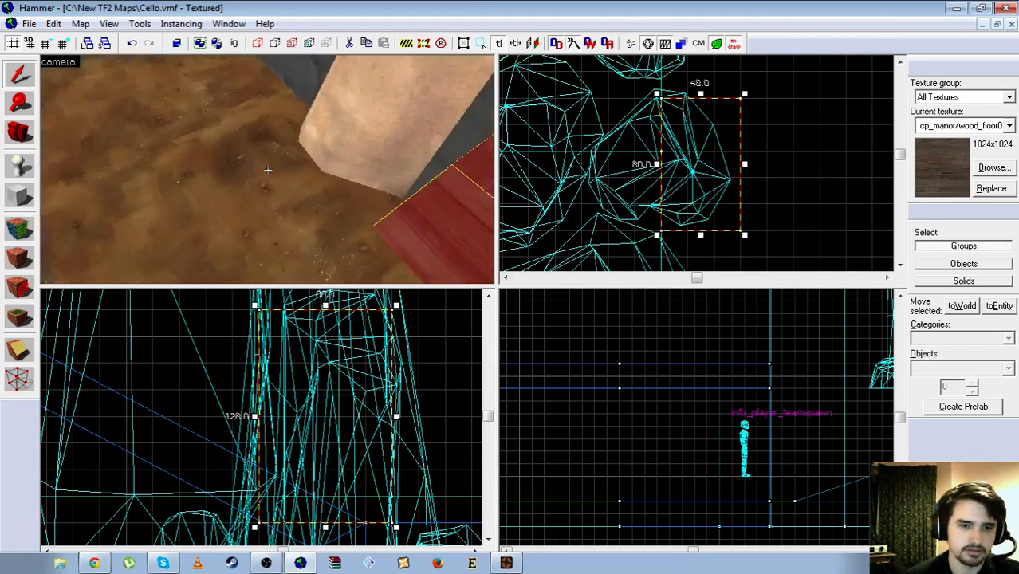
pyautogui.press('s')
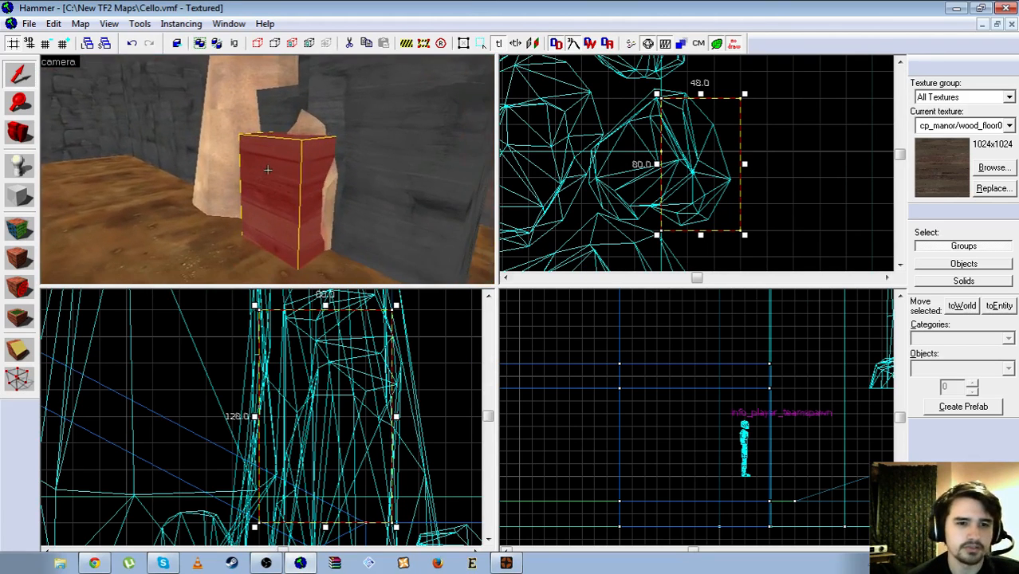
pyautogui.press('z')
# Resize the rock's block to 32 by 48 units and 80 units high so it covers the rock's lower part
pyautogui.moveTo(744, 165); pyautogui.dragTo(720, 171)
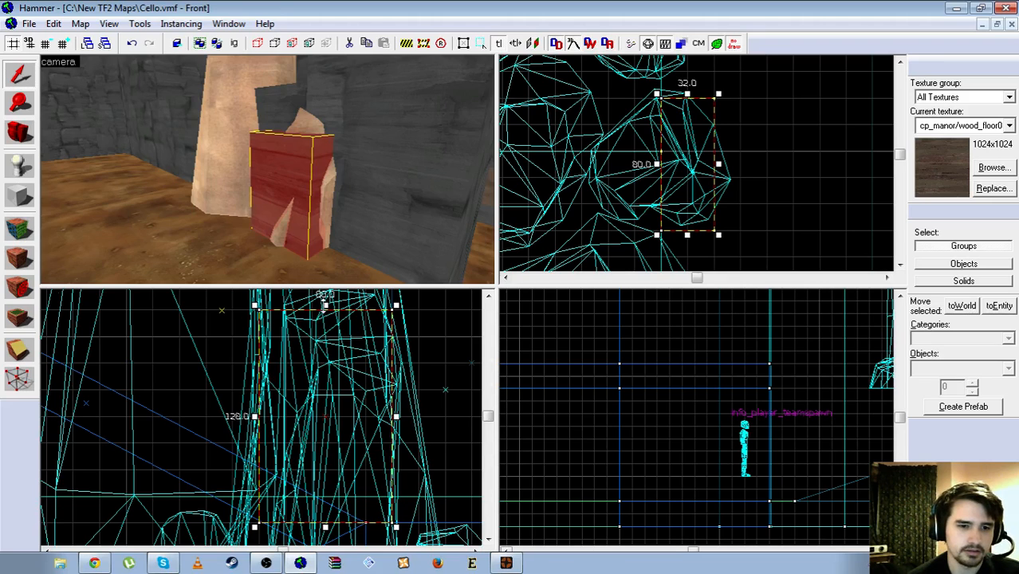
pyautogui.moveTo(325, 305)
pyautogui.mouseDown()
pyautogui.moveTo(331, 434)
pyautogui.moveTo(341, 399)
pyautogui.mouseUp()
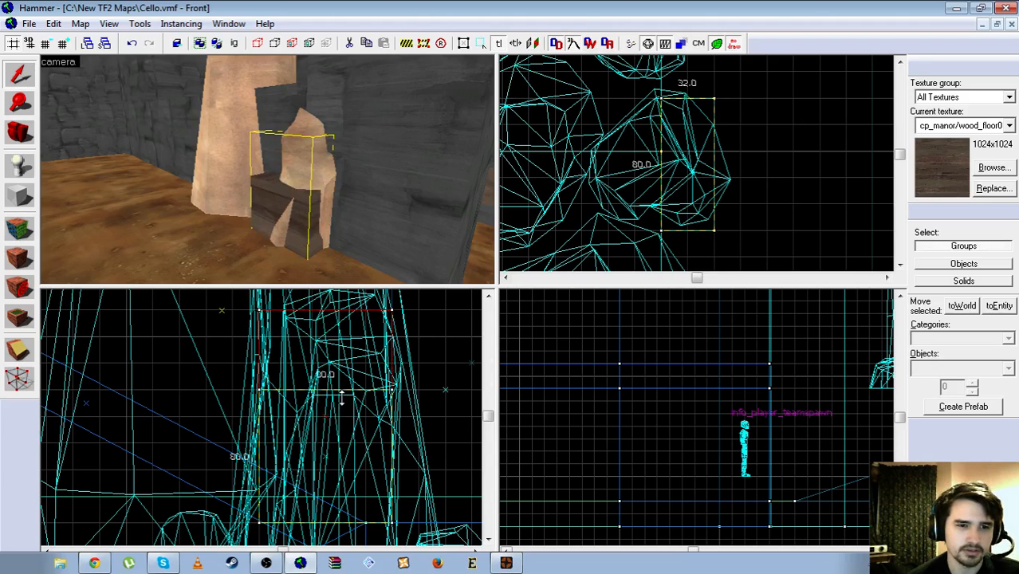
pyautogui.press('Return')
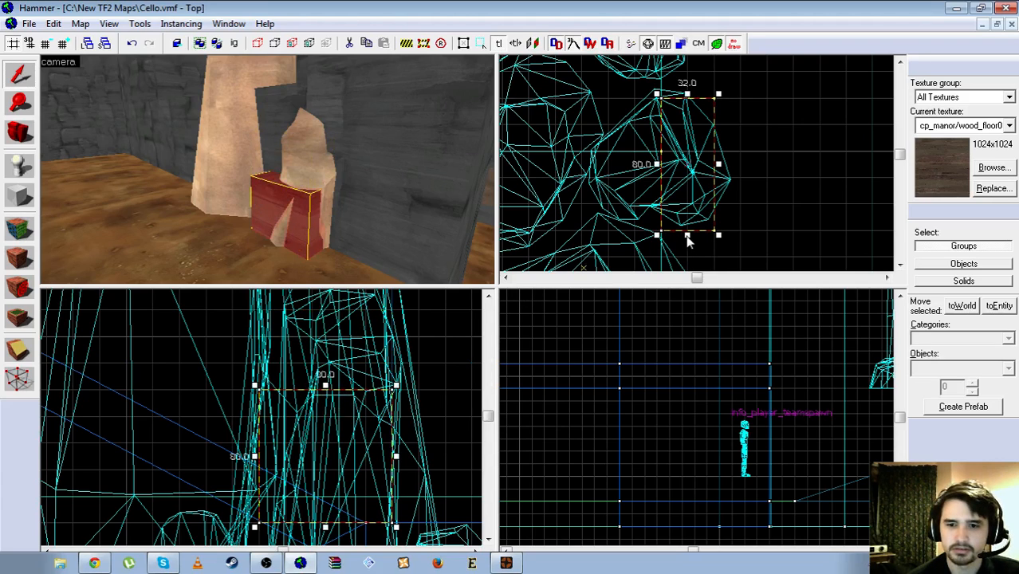
pyautogui.moveTo(689, 242); pyautogui.dragTo(697, 198)
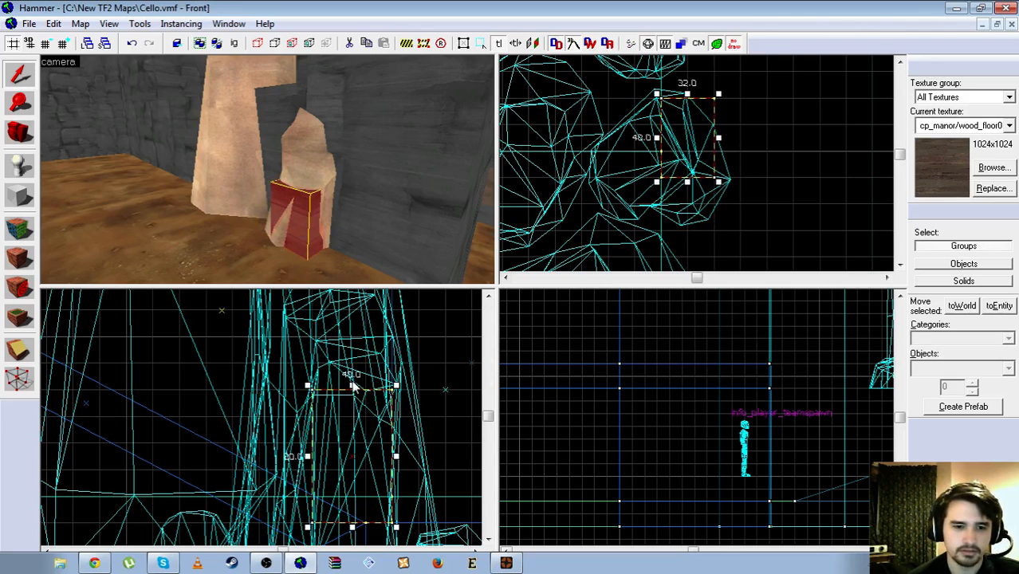
pyautogui.moveTo(351, 386); pyautogui.dragTo(352, 384)
# Examine from several sides how the resized block fits inside the small rock prop
pyautogui.press('z')
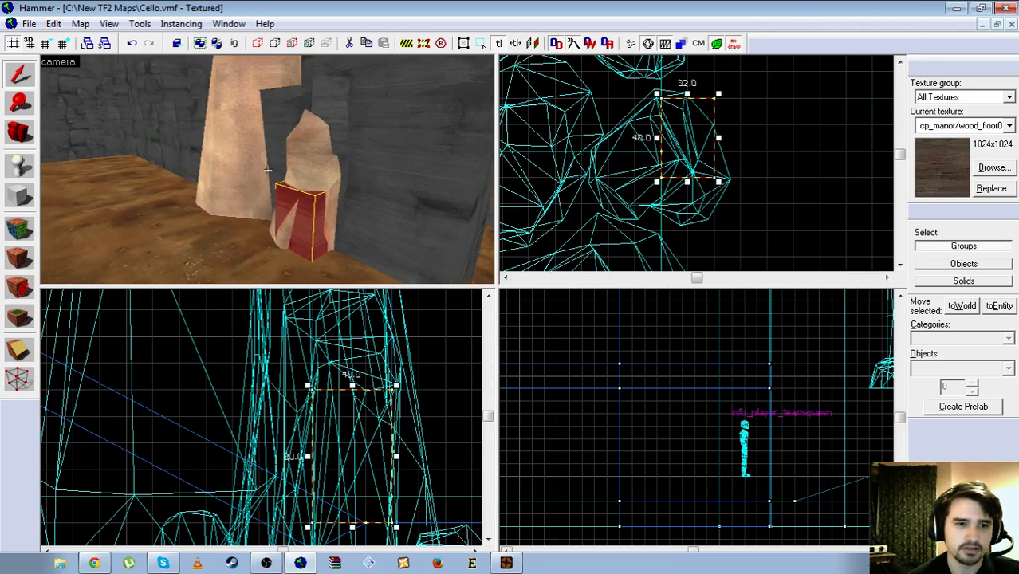
pyautogui.press('w')
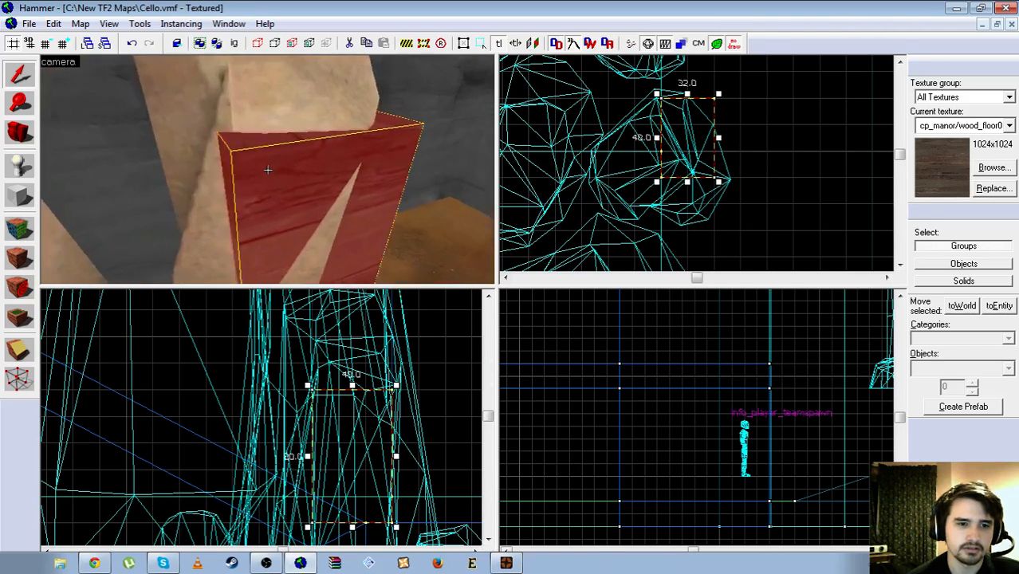
pyautogui.press('a')
pyautogui.press('s')
pyautogui.press('w')
pyautogui.press('w')
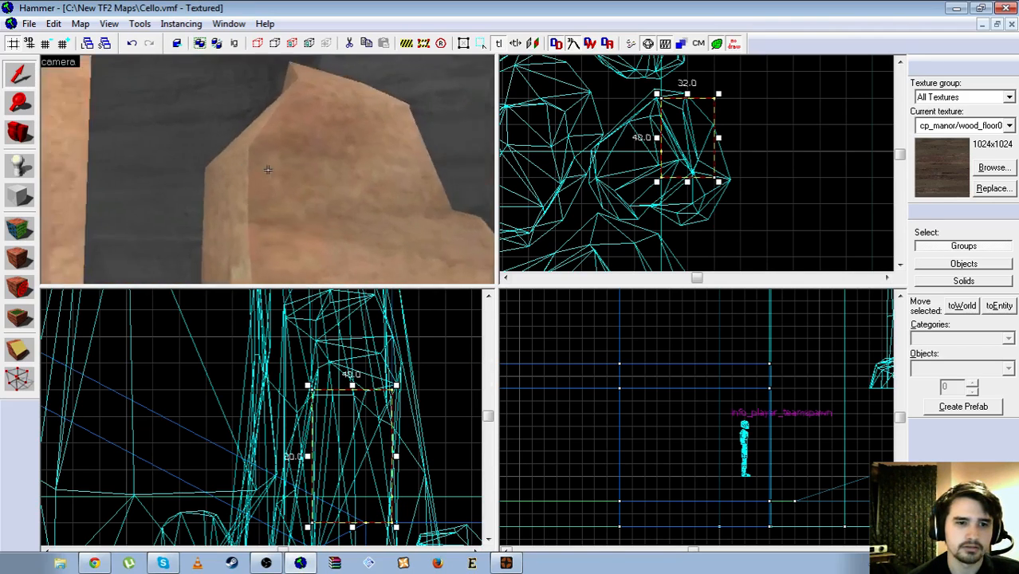
pyautogui.press('s')
pyautogui.press('w')
pyautogui.press('s')
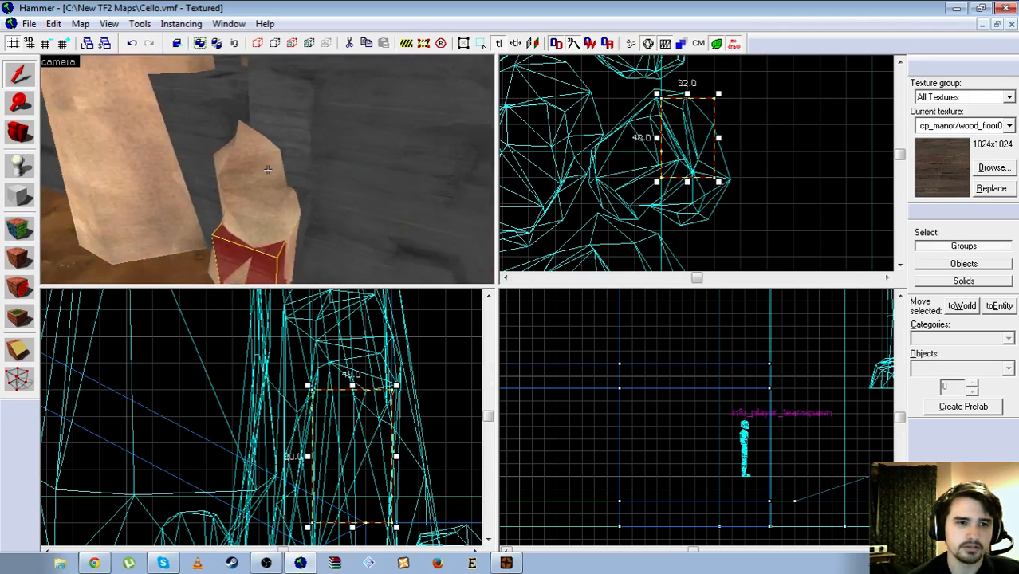
pyautogui.press('z')
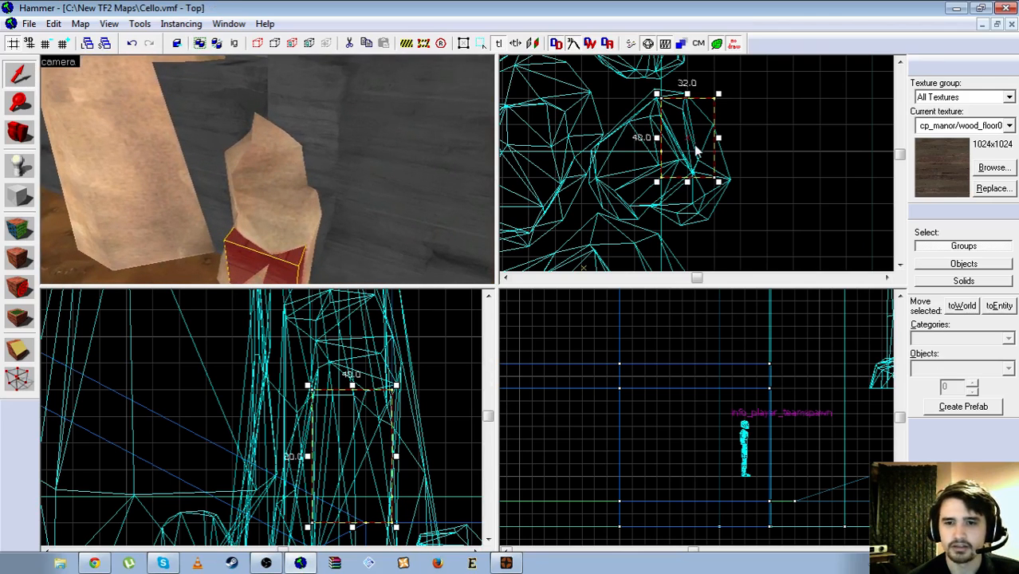
# Copy the block up to the upper part of the small rock prop and shrink the copy to 32 by 32 units
pyautogui.moveTo(676, 131)
pyautogui.mouseDown()
pyautogui.moveTo(701, 126)
pyautogui.moveTo(757, 145)
pyautogui.moveTo(644, 153)
pyautogui.moveTo(673, 152)
pyautogui.mouseUp()
pyautogui.scroll(-4, 767, 188)
pyautogui.scroll(3, 763, 192)
pyautogui.scroll(-2, 353, 389)
pyautogui.moveTo(347, 421); pyautogui.dragTo(351, 363)
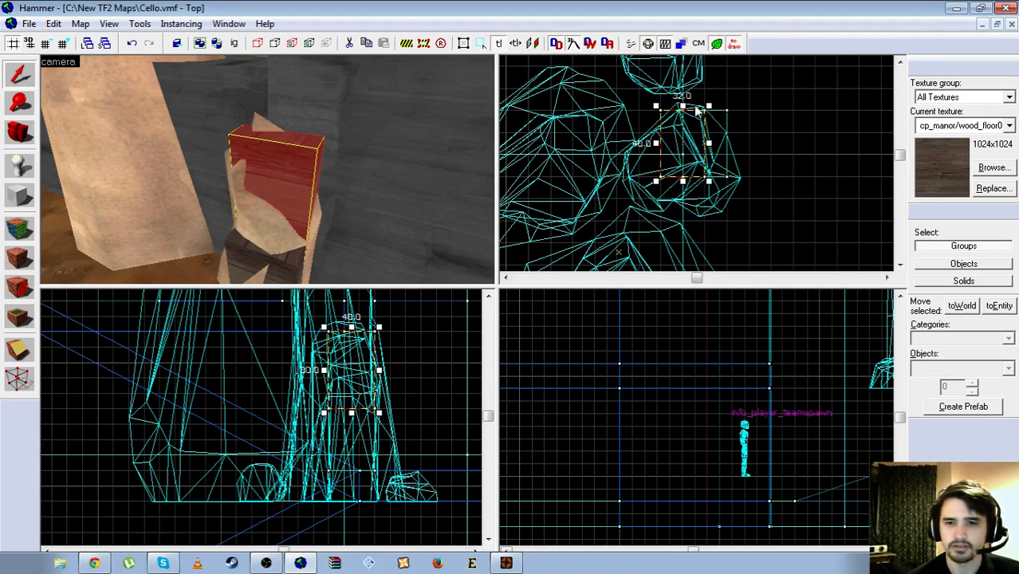
pyautogui.moveTo(683, 110); pyautogui.dragTo(683, 121)
pyautogui.press('z')
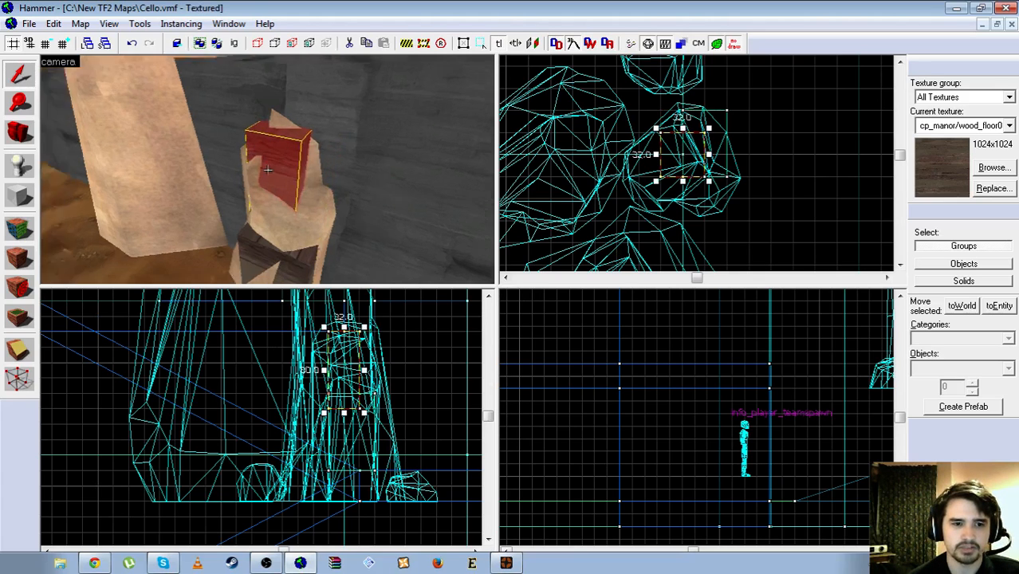
# Select both blocks inside the small rock prop and open the texture browser for their faces
pyautogui.press('w')
pyautogui.press('s')
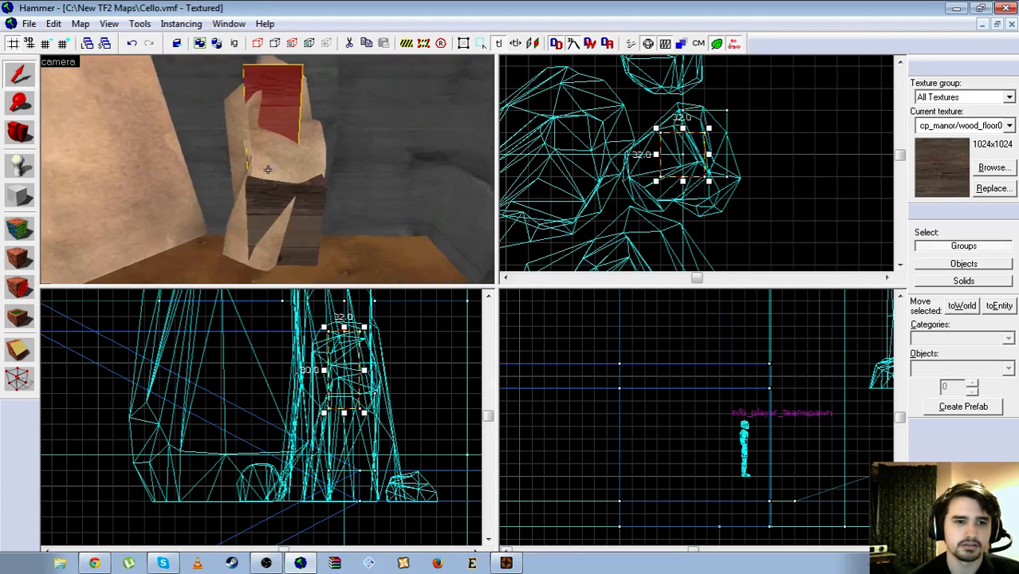
pyautogui.click(268, 169)
pyautogui.press('w')
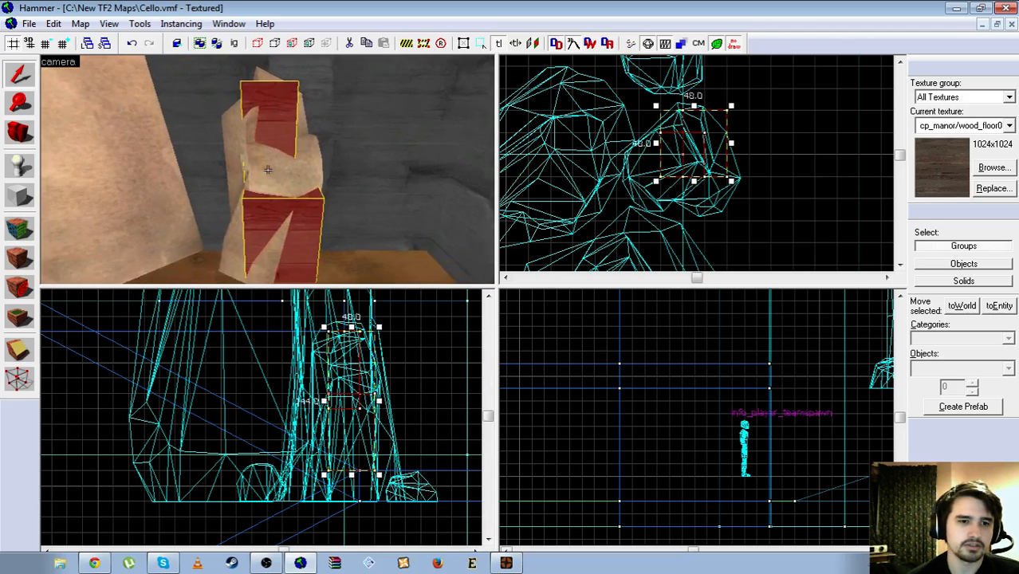
pyautogui.press('s')
pyautogui.press('w')
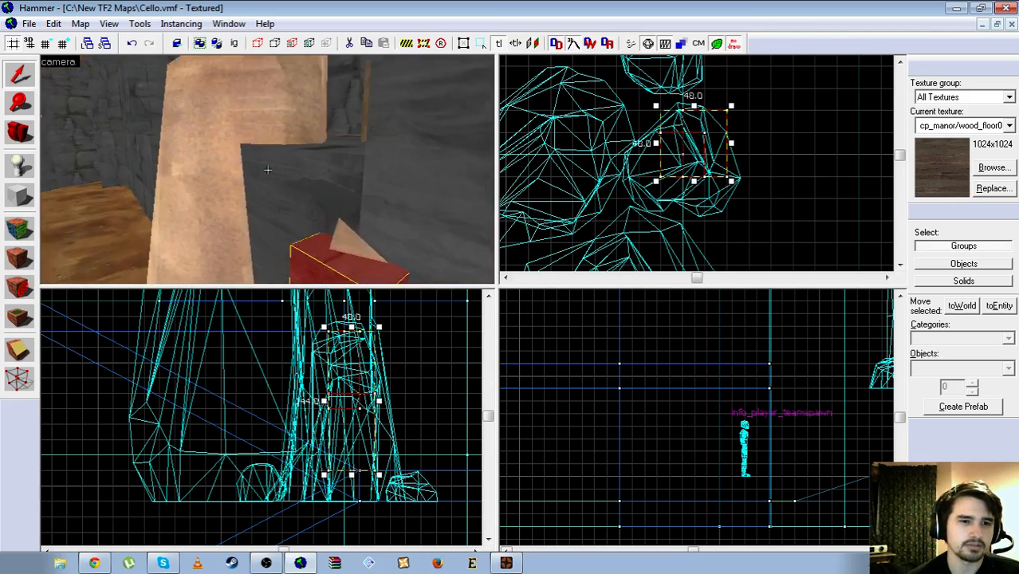
pyautogui.press('s')
pyautogui.press('z')
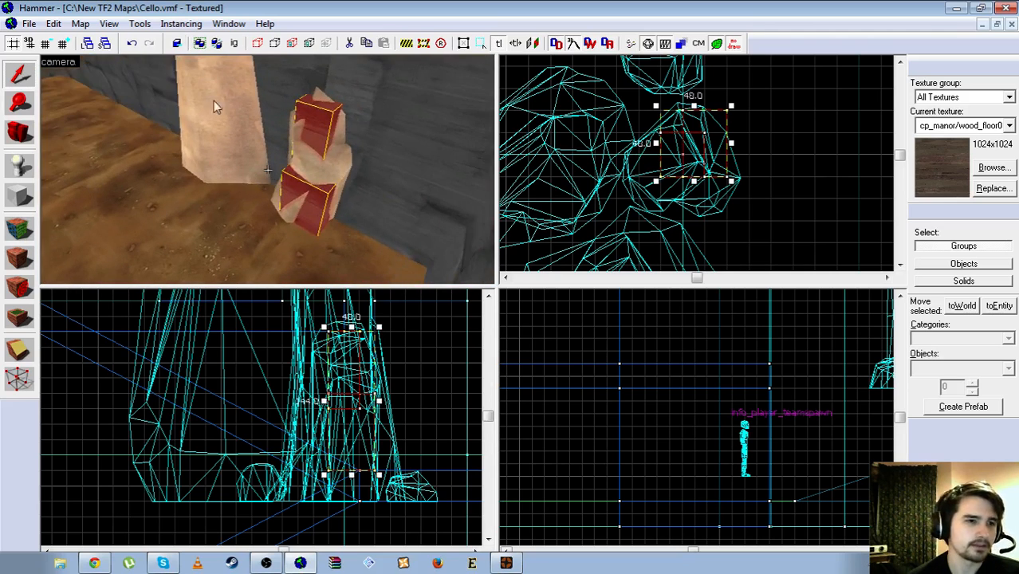
pyautogui.hotkey('shift', 'a')
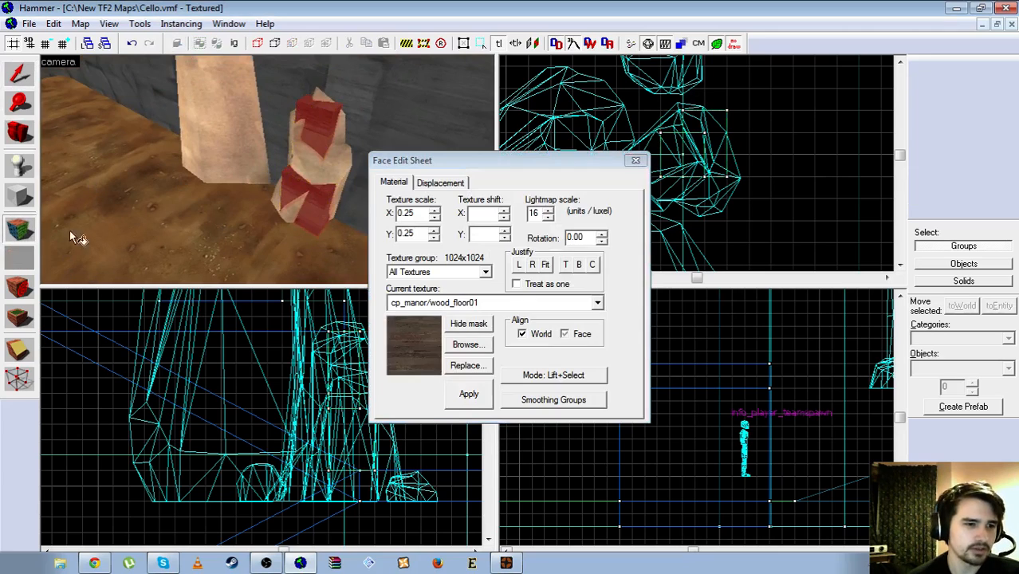
pyautogui.click(466, 345)
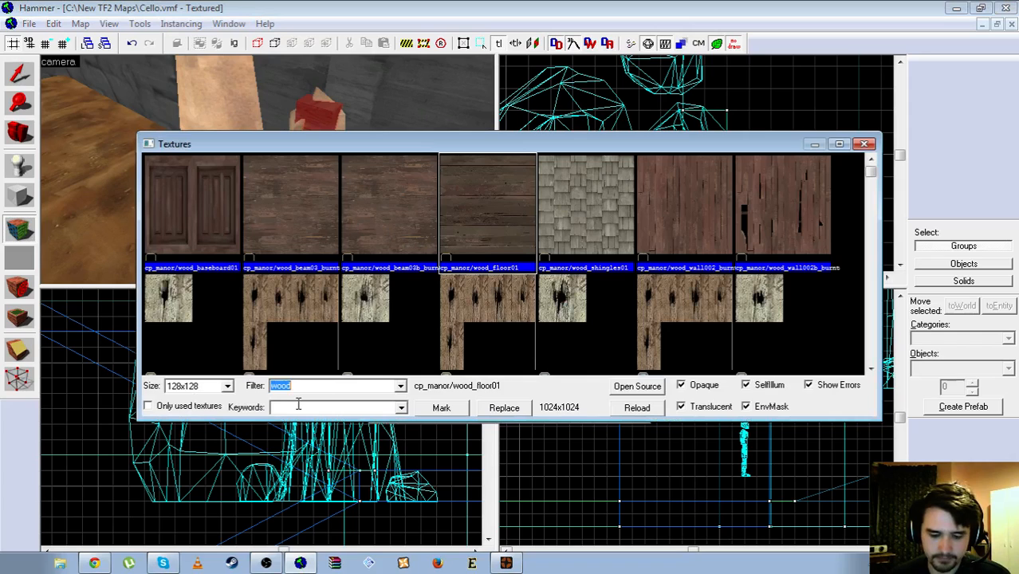
# Replace the "wood" texture filter with searches for "special" and "text"
pyautogui.press('BackSpace')
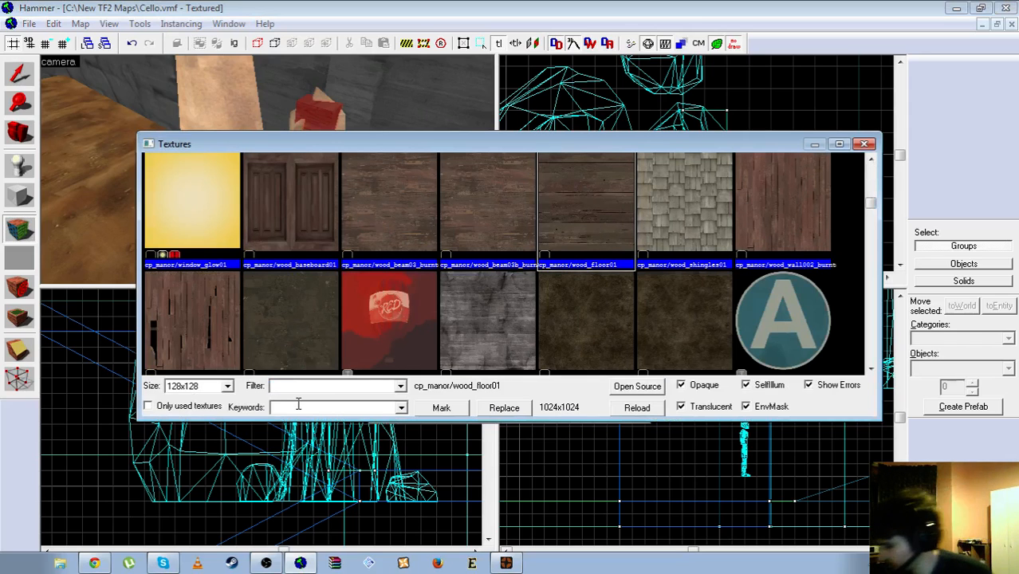
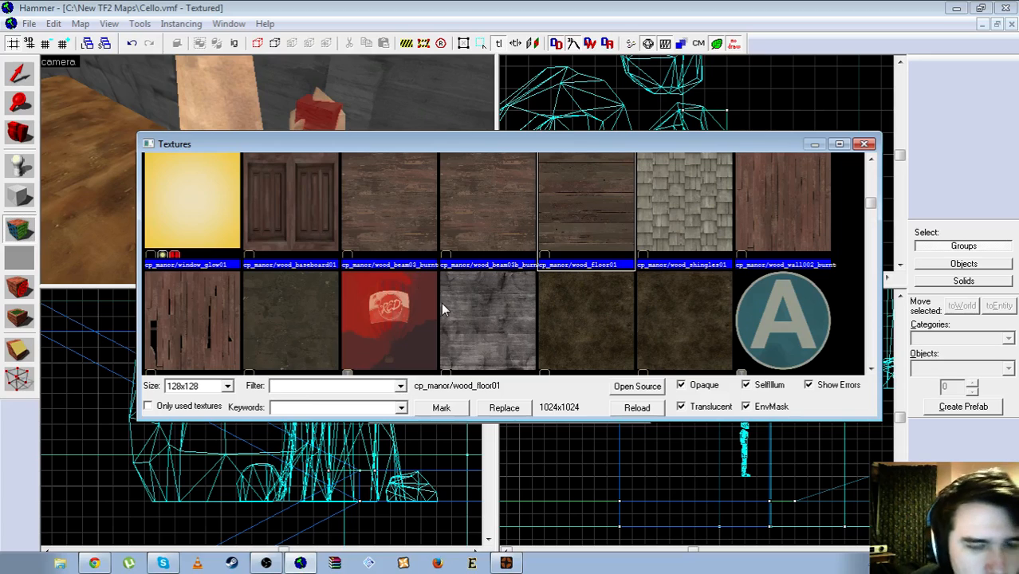
pyautogui.scroll(-1, 457, 325)
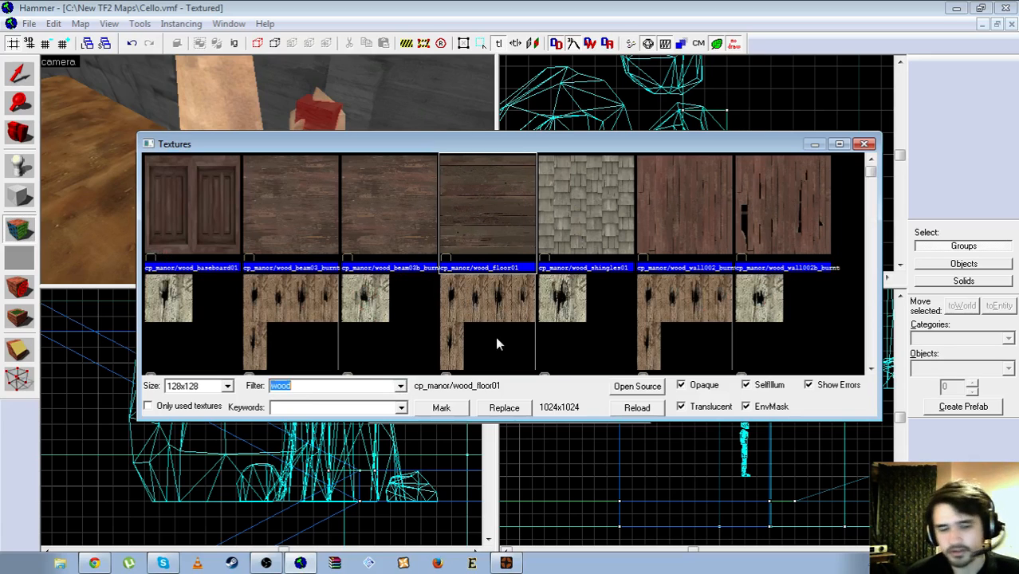
pyautogui.click(354, 385)
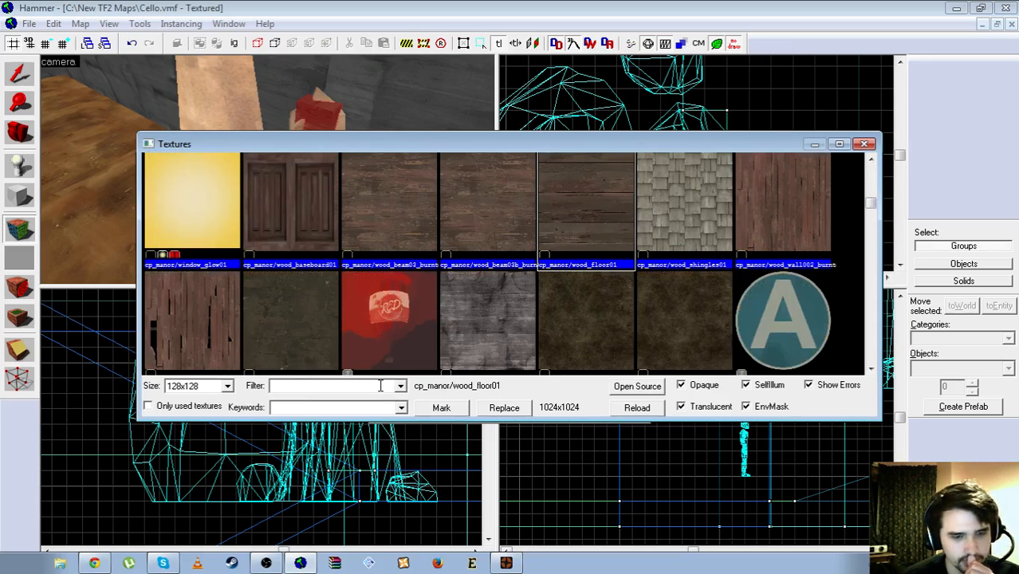
pyautogui.write('special')
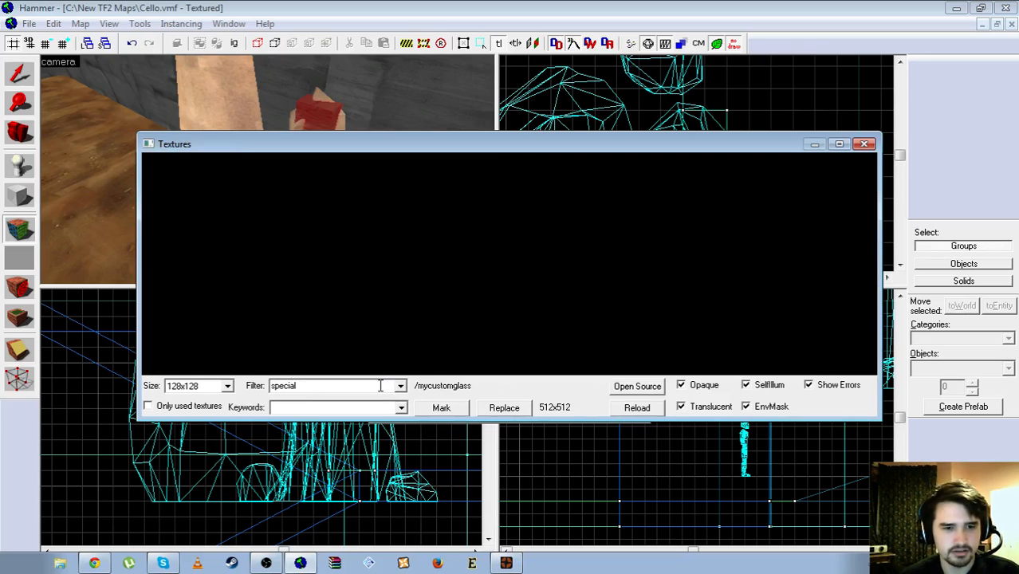
pyautogui.press('BackSpace')
pyautogui.press('BackSpace')
pyautogui.press('BackSpace')
pyautogui.press('BackSpace')
pyautogui.press('BackSpace')
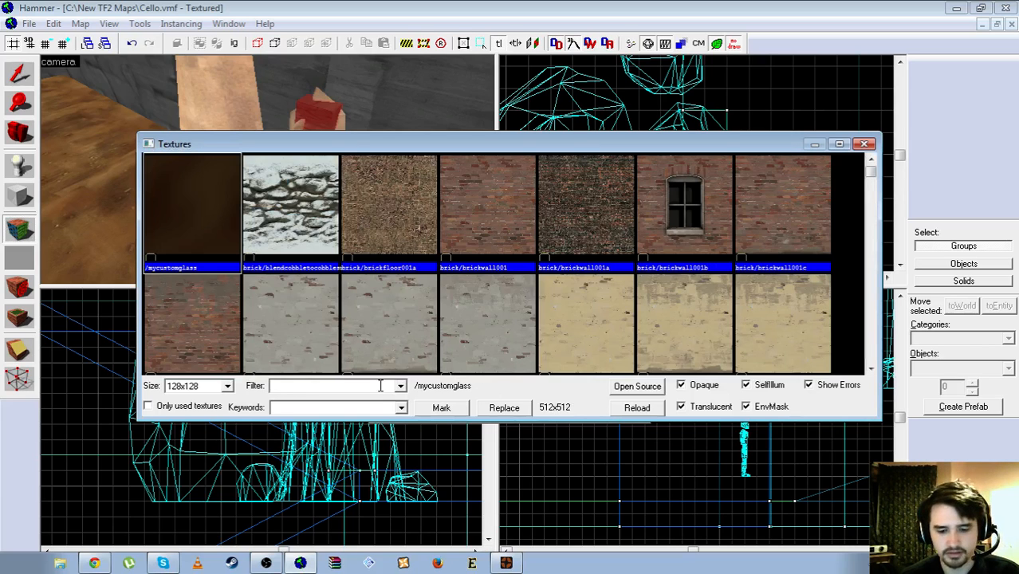
pyautogui.write('text')
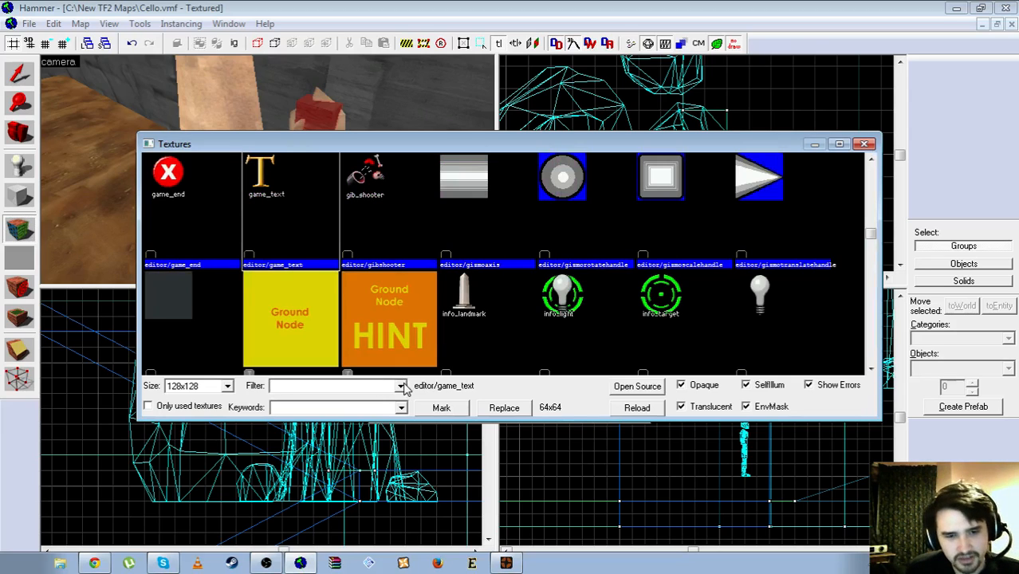
# Leave the texture name filter empty and set the texture keyword to "Tools"
pyautogui.click(401, 386)
pyautogui.click(401, 386)
pyautogui.click(401, 407)
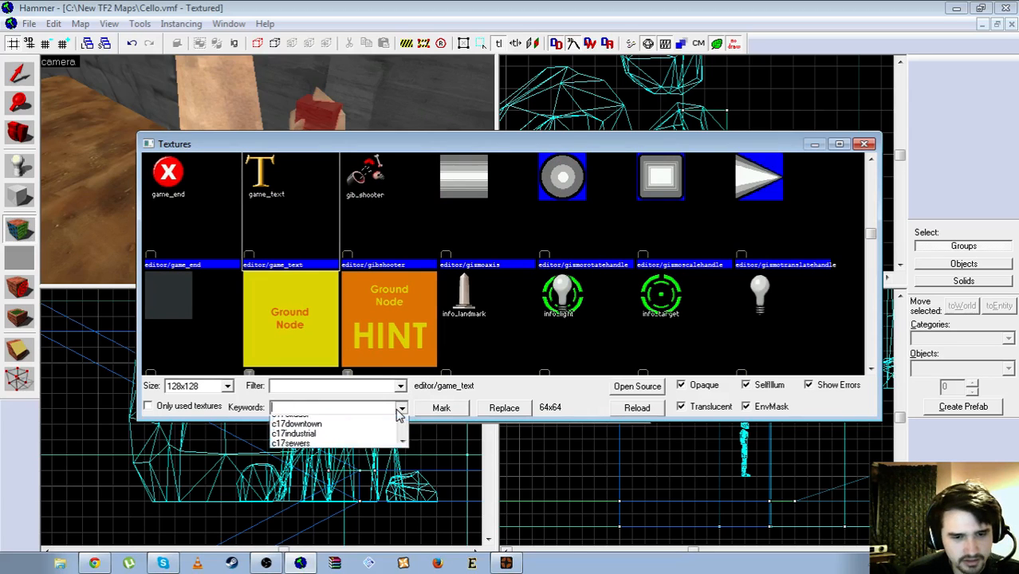
pyautogui.moveTo(403, 439); pyautogui.dragTo(402, 472)
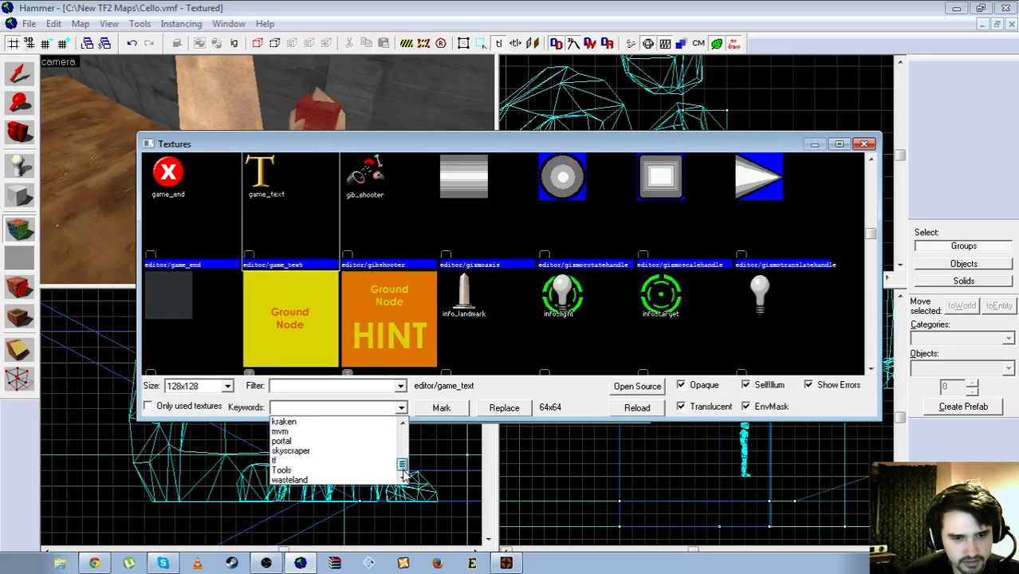
pyautogui.click(310, 407)
pyautogui.write('Tools')
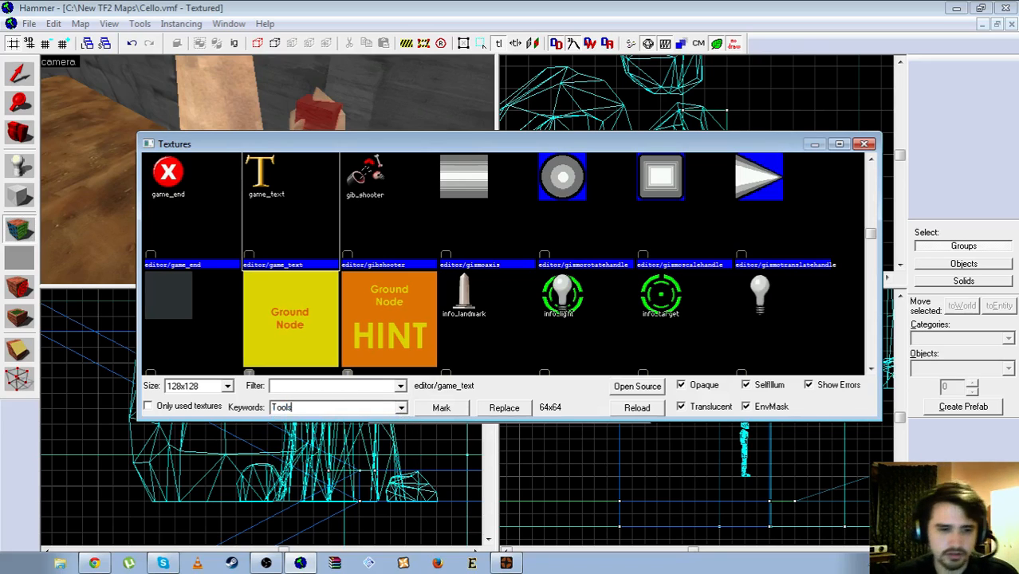
# Apply the tools/toolsinvisibledisplacement texture to both blocks inside the small rock prop and select each block to check it
pyautogui.press('Return')
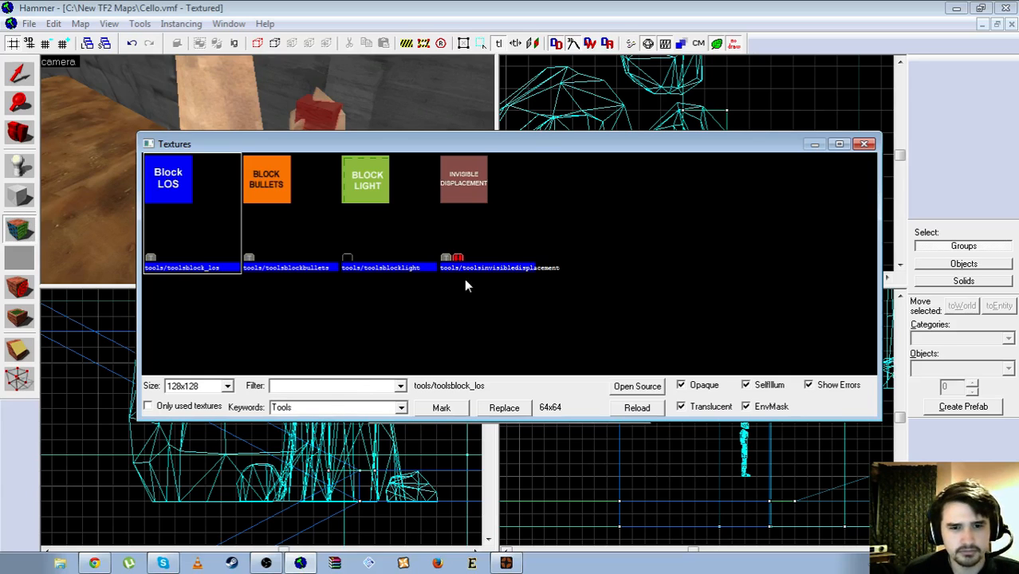
pyautogui.click(489, 240)
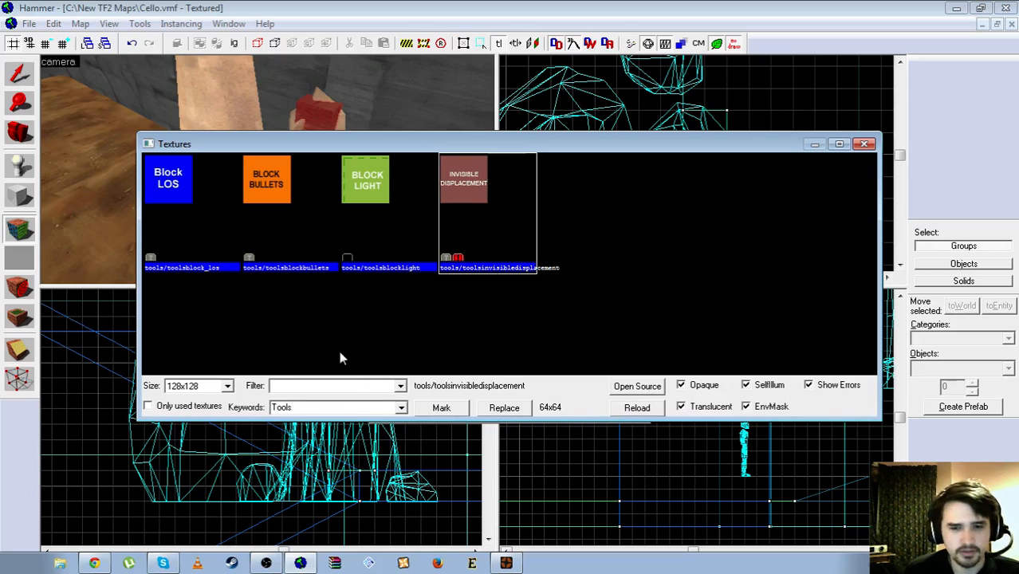
pyautogui.doubleClick(478, 237)
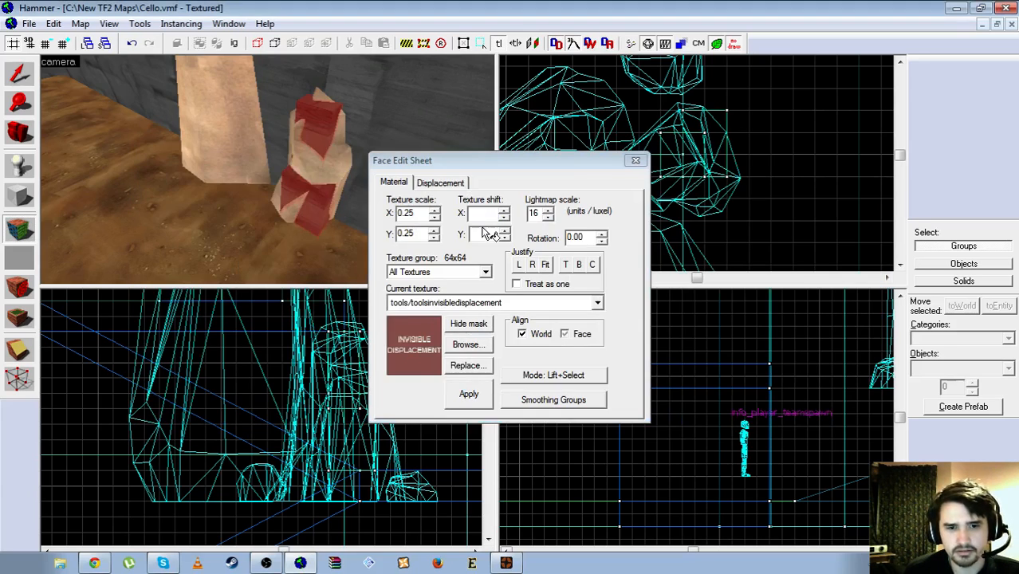
pyautogui.click(470, 396)
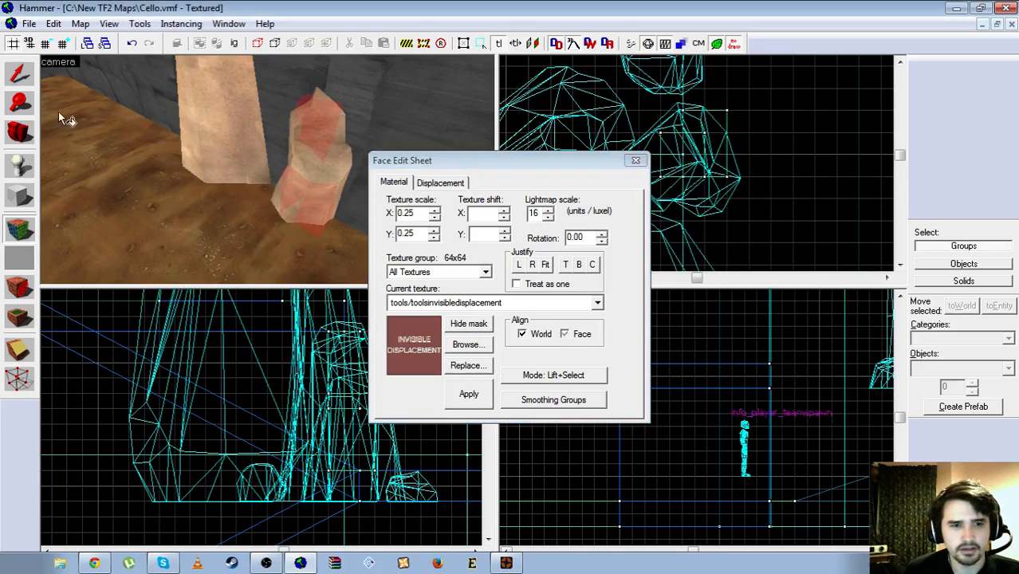
pyautogui.click(19, 73)
pyautogui.click(315, 186)
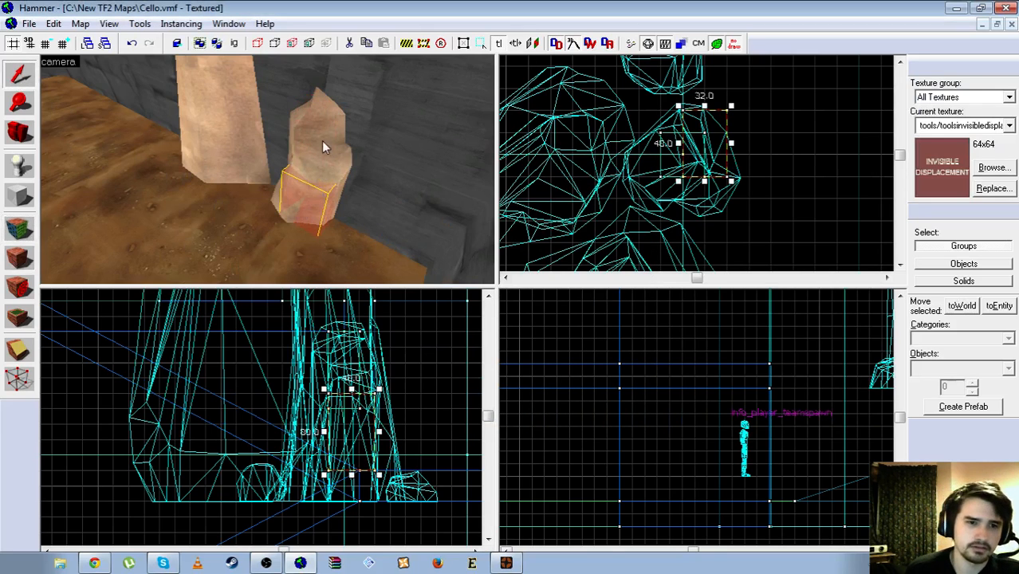
pyautogui.click(321, 140)
# Save the Cello map and compile it with Run Map
pyautogui.click(24, 23)
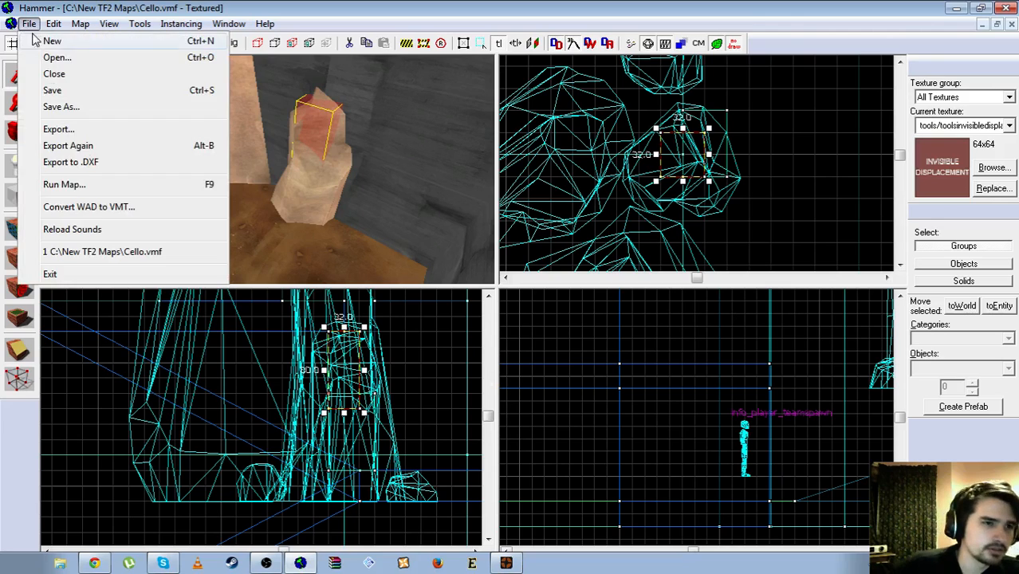
pyautogui.click(51, 90)
pyautogui.click(29, 24)
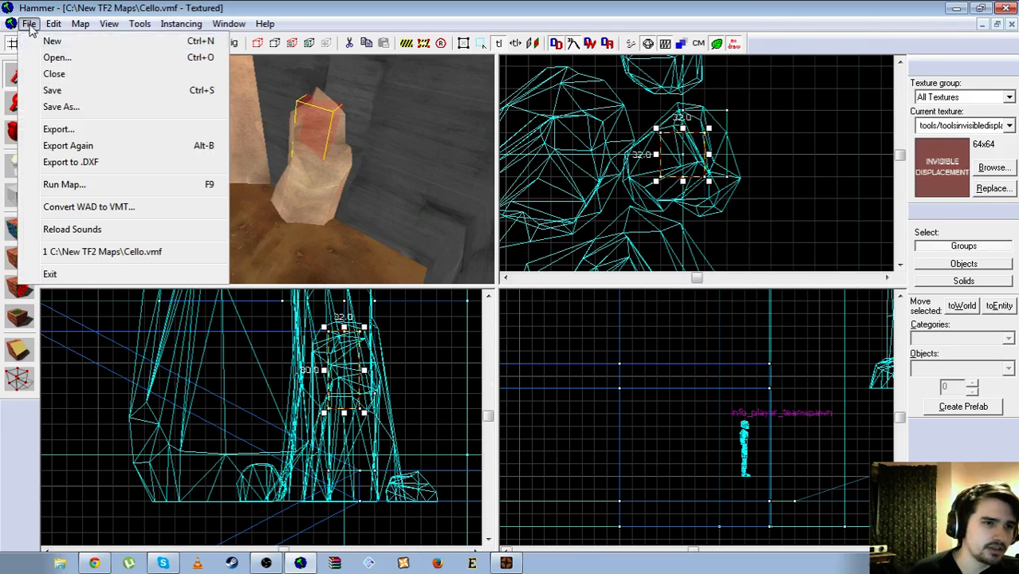
pyautogui.click(65, 183)
pyautogui.click(519, 422)
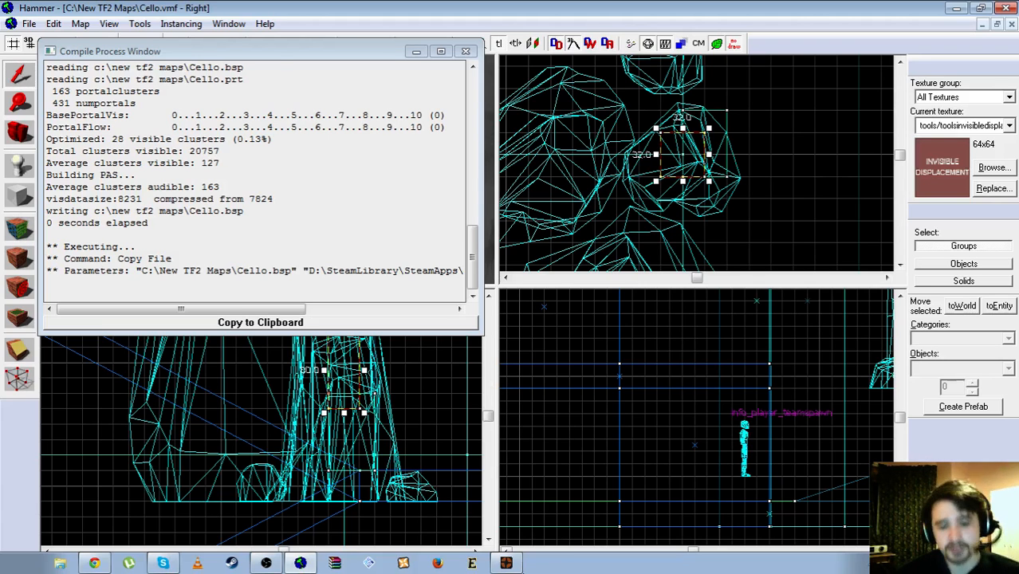
# Switch to Team Fortress 2 and load the compiled map with the console command "map Cello"
pyautogui.click(518, 568)
pyautogui.write('map cello')
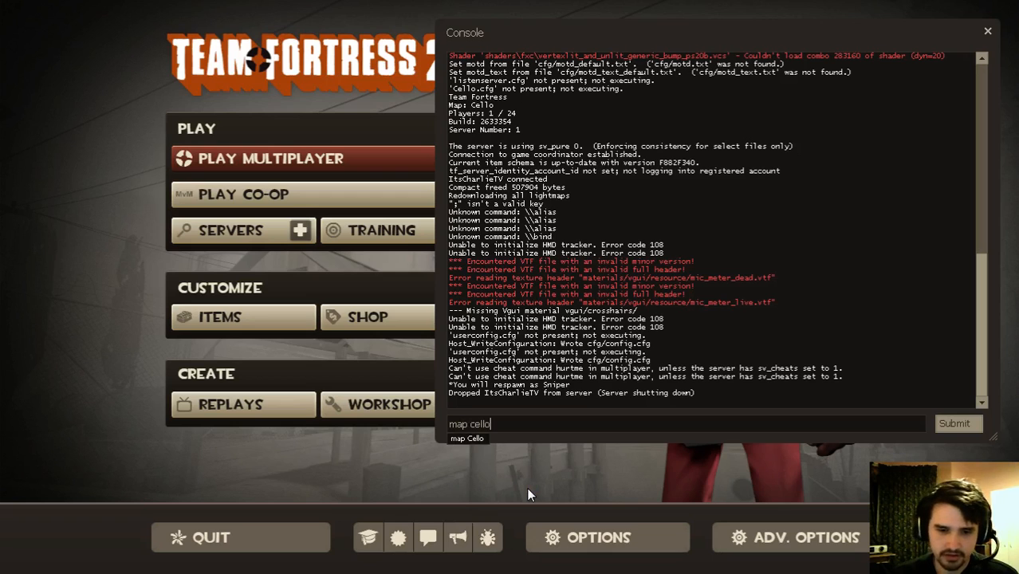
pyautogui.press('Tab')
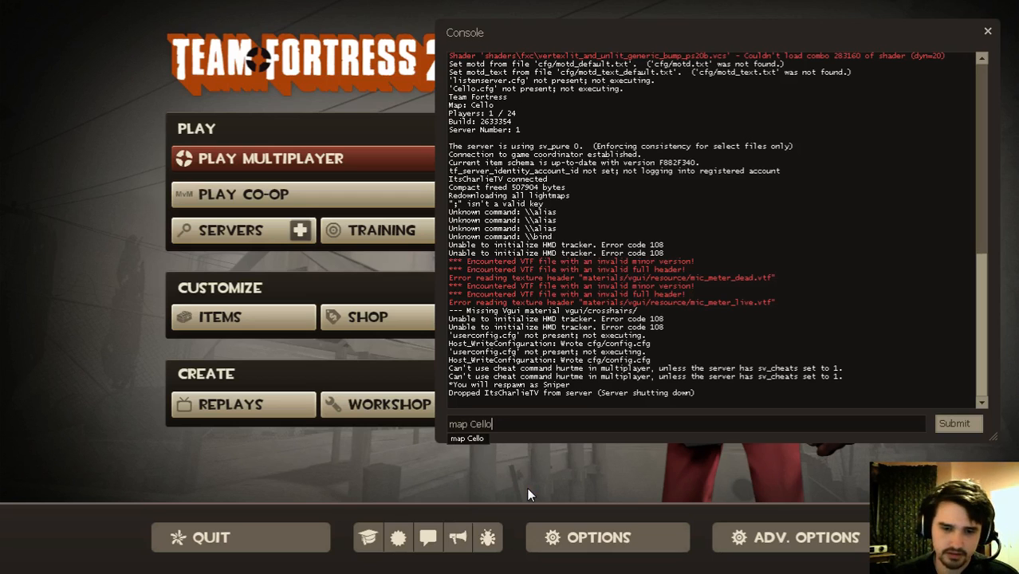
pyautogui.press('Return')
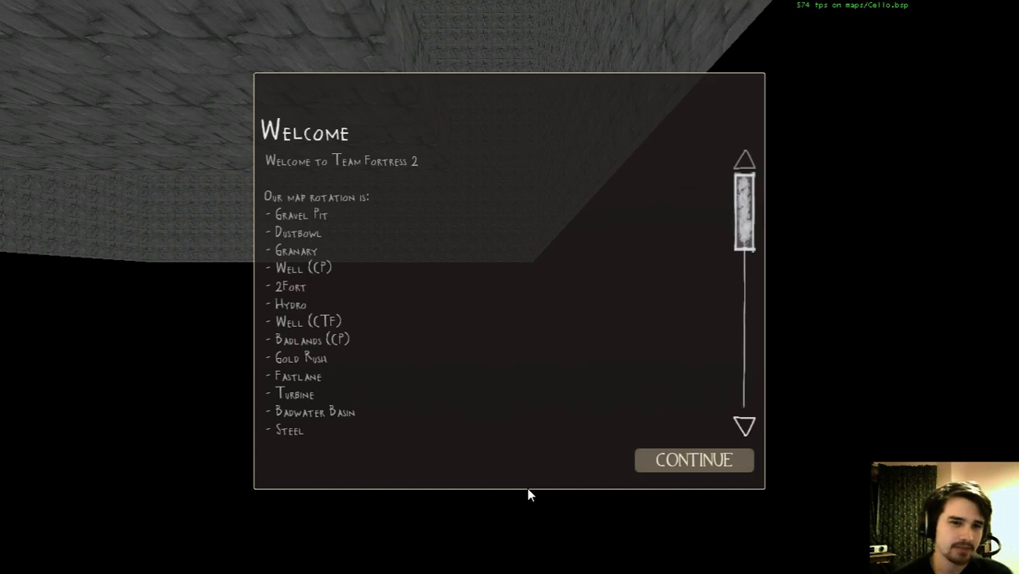
# Dismiss the welcome message and join the RED team as Medic
pyautogui.click(680, 462)
pyautogui.click(690, 460)
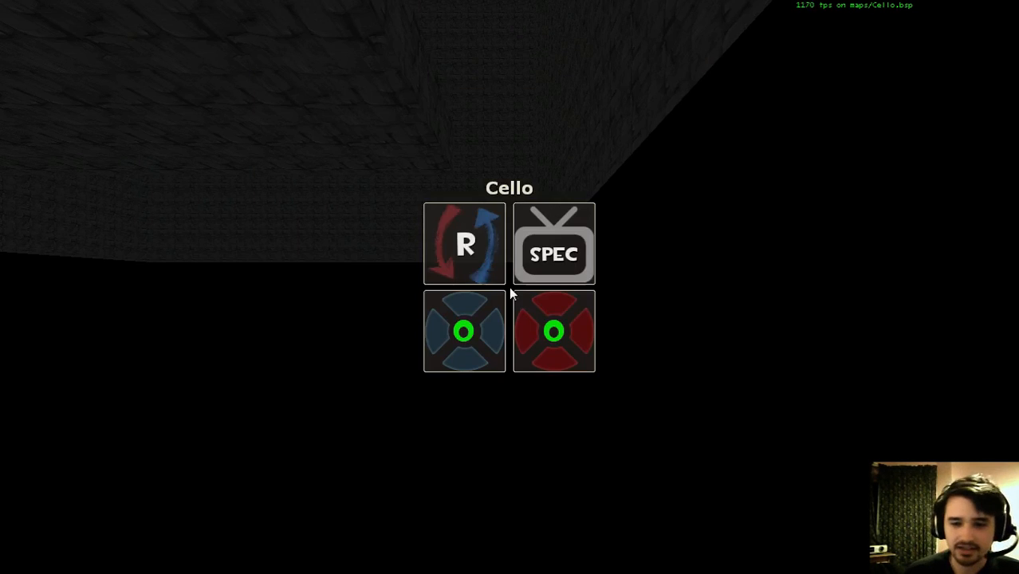
pyautogui.click(540, 332)
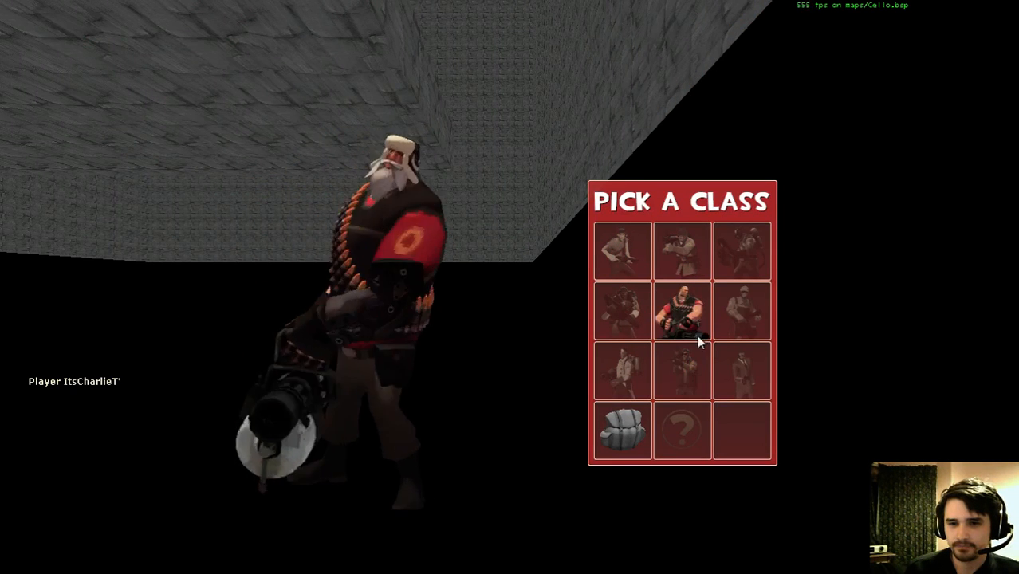
pyautogui.click(611, 379)
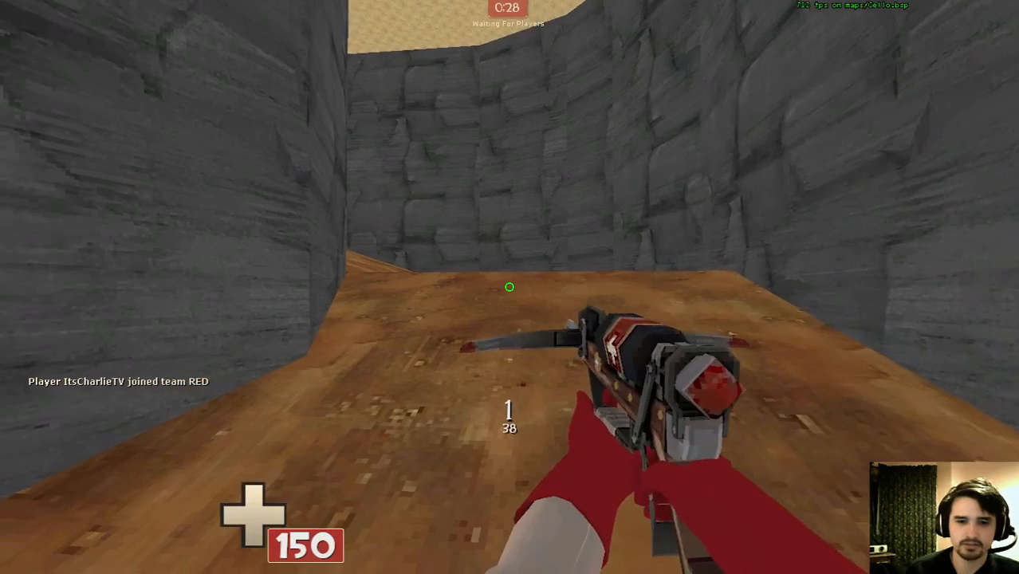
# Run from the spawn to the rock props with the melee weapon out and test the small rock's collision up close
pyautogui.press('2')
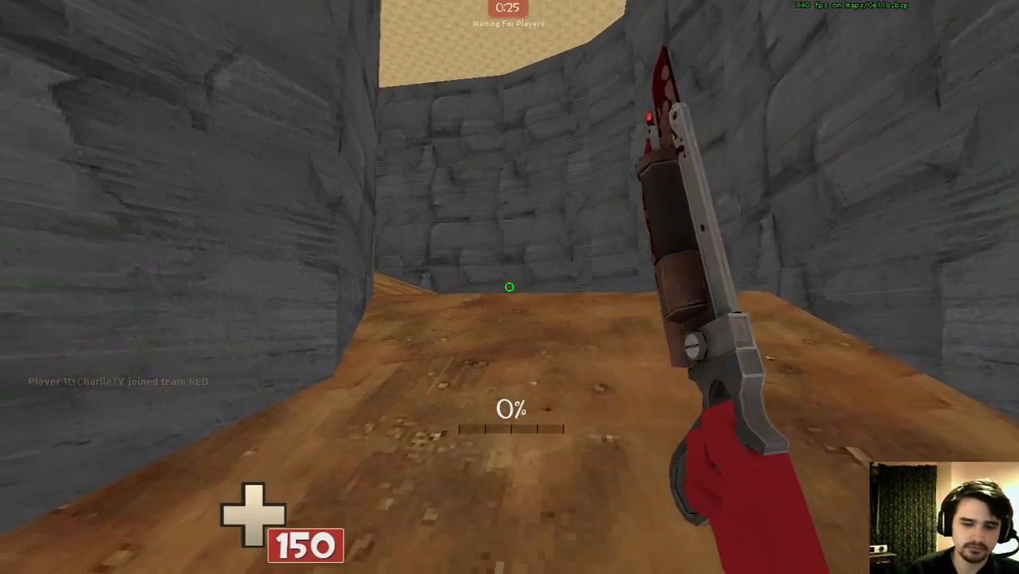
pyautogui.press('2')
pyautogui.click(509, 287)
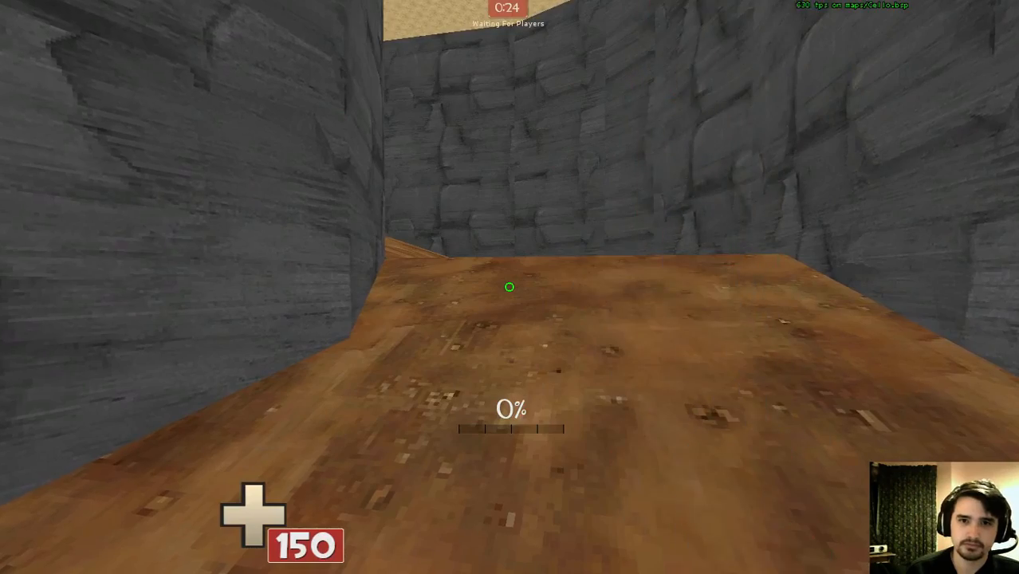
pyautogui.press('w')
pyautogui.click(509, 287)
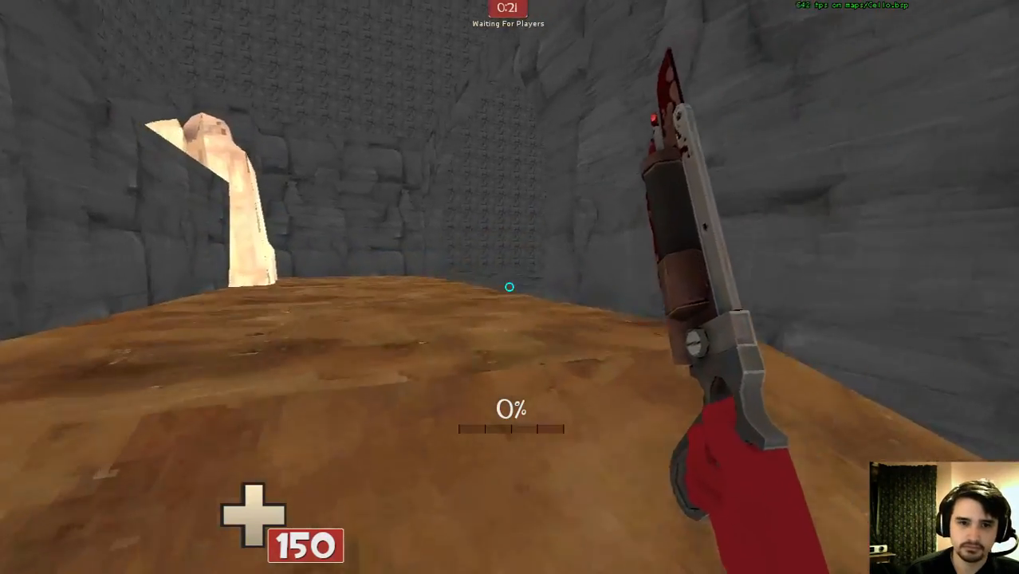
pyautogui.click(509, 287)
pyautogui.click(509, 287)
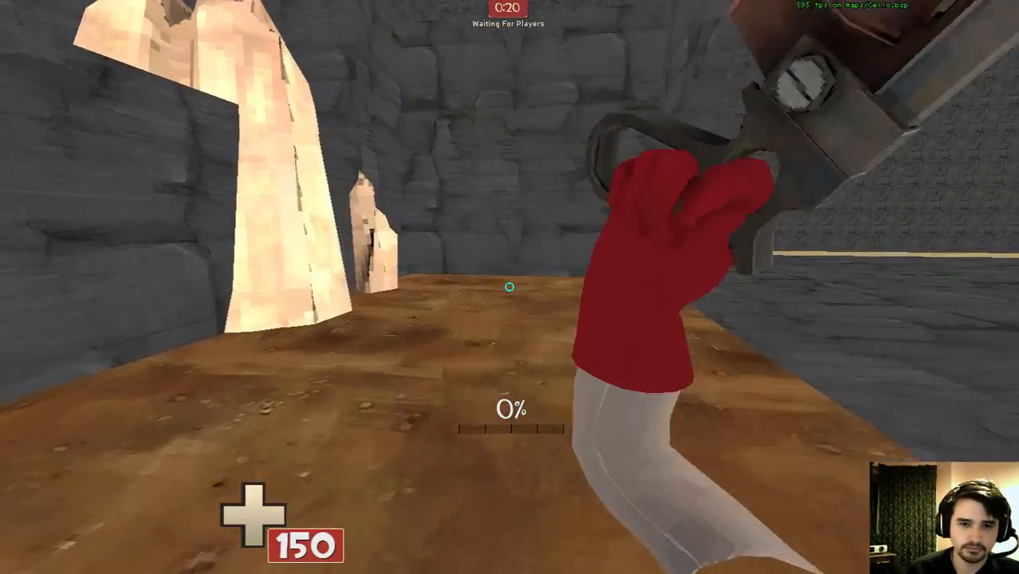
pyautogui.press('w')
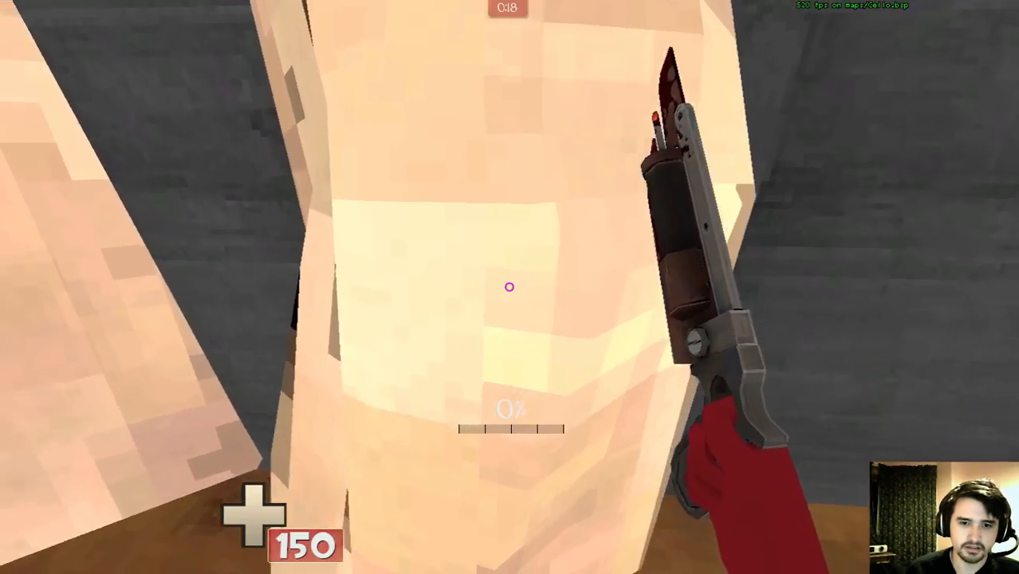
pyautogui.press('w')
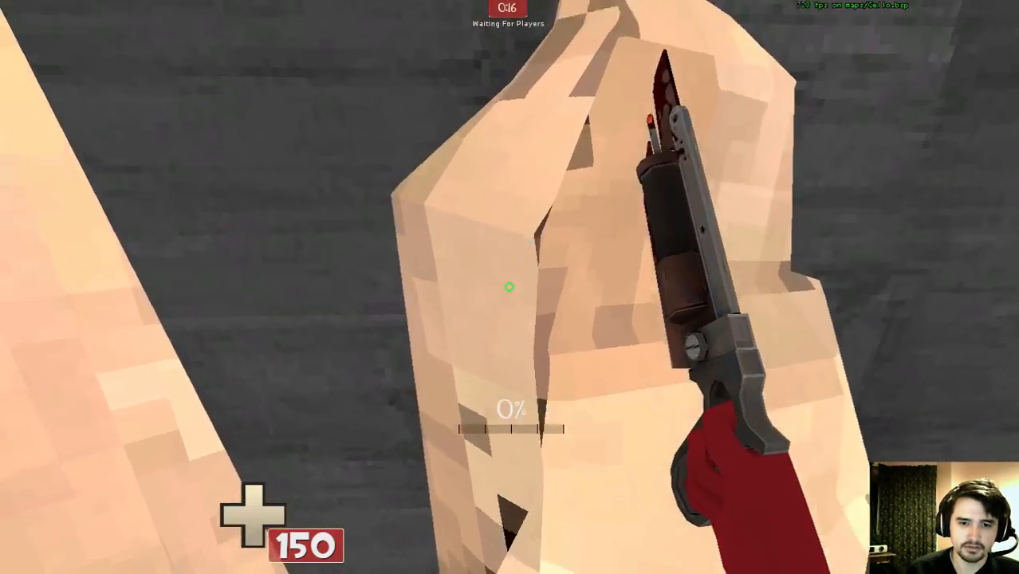
pyautogui.press('s')
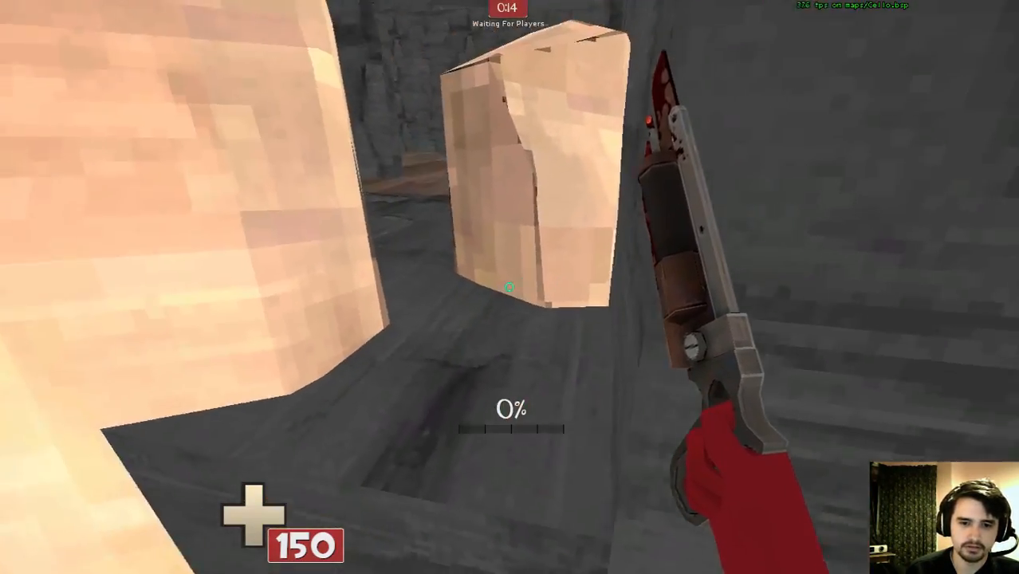
pyautogui.press('a')
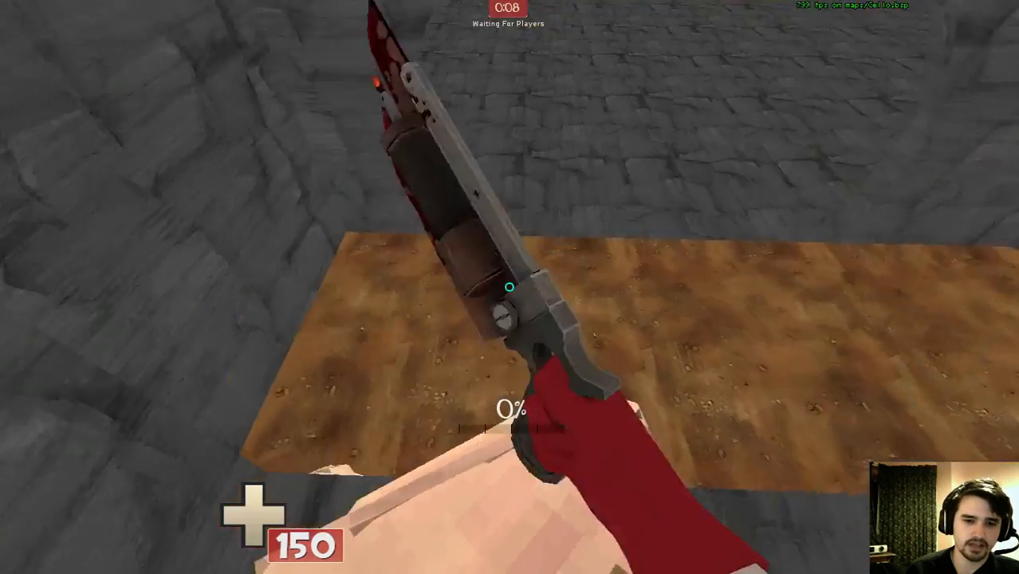
pyautogui.press('s')
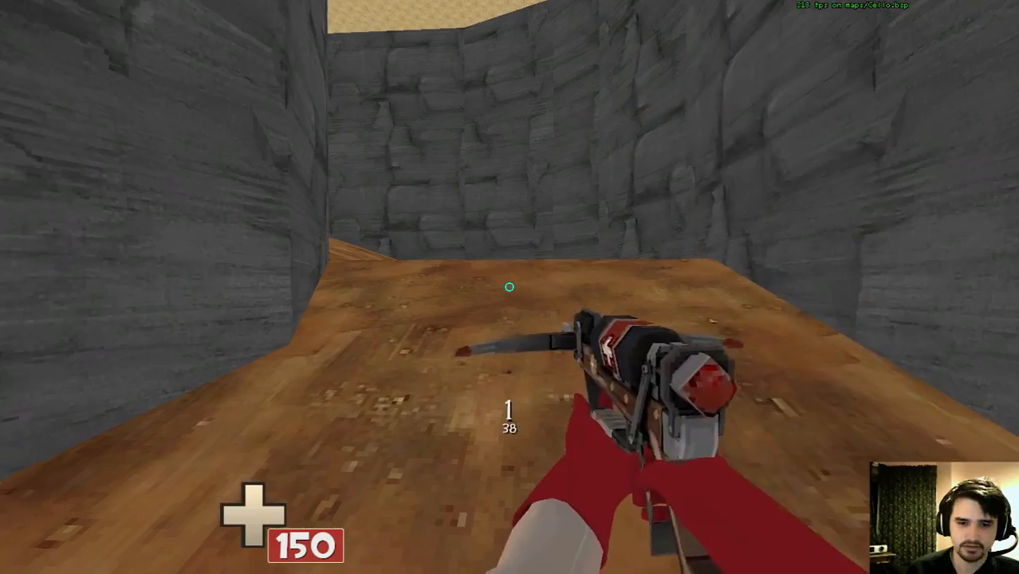
# Run the course again from the spawn with the melee weapon and inspect the ramps and rock walls
pyautogui.press('3')
pyautogui.click(509, 287)
pyautogui.press('1')
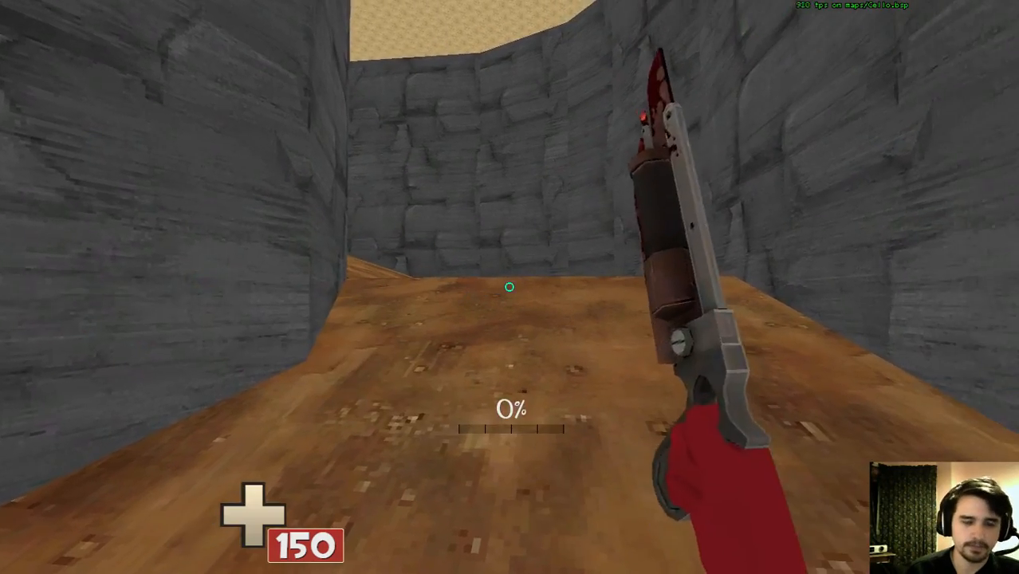
pyautogui.press('Tab')
pyautogui.press('Tab')
pyautogui.press('2')
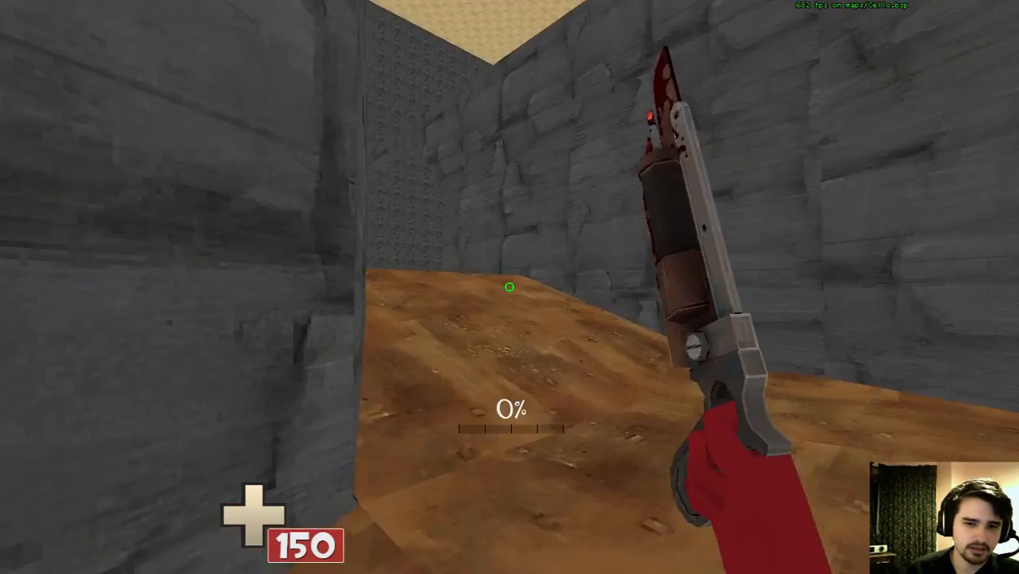
pyautogui.click(509, 287)
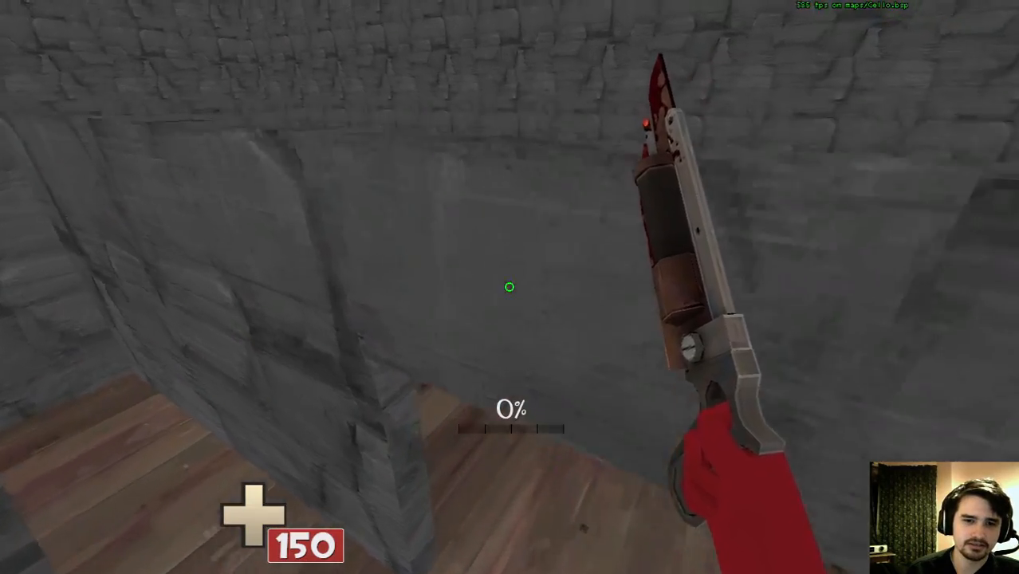
pyautogui.click(509, 287)
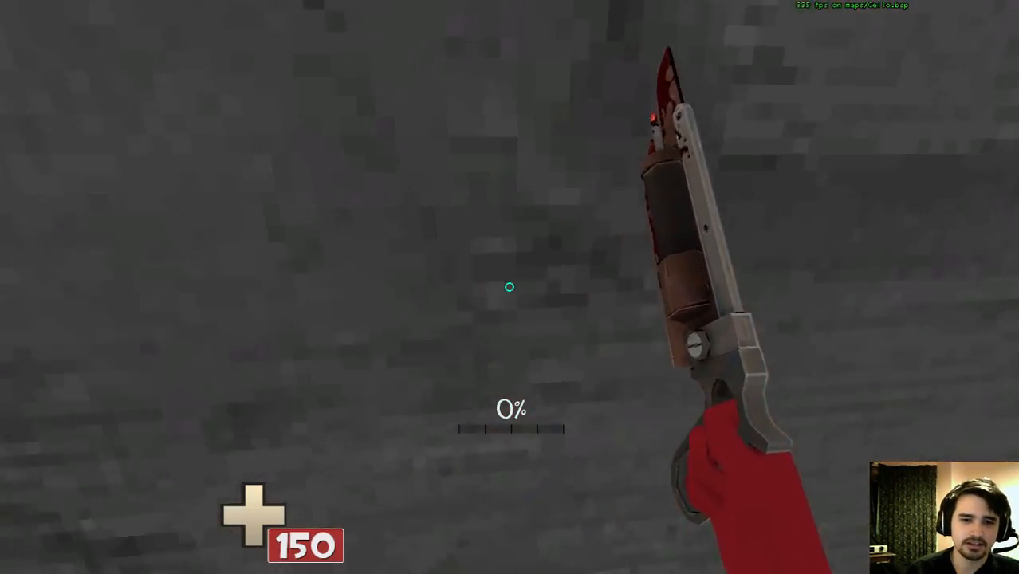
# Fire crossbow bolts at and around the small rock prop from several angles to test its invisible blocks
pyautogui.press('1')
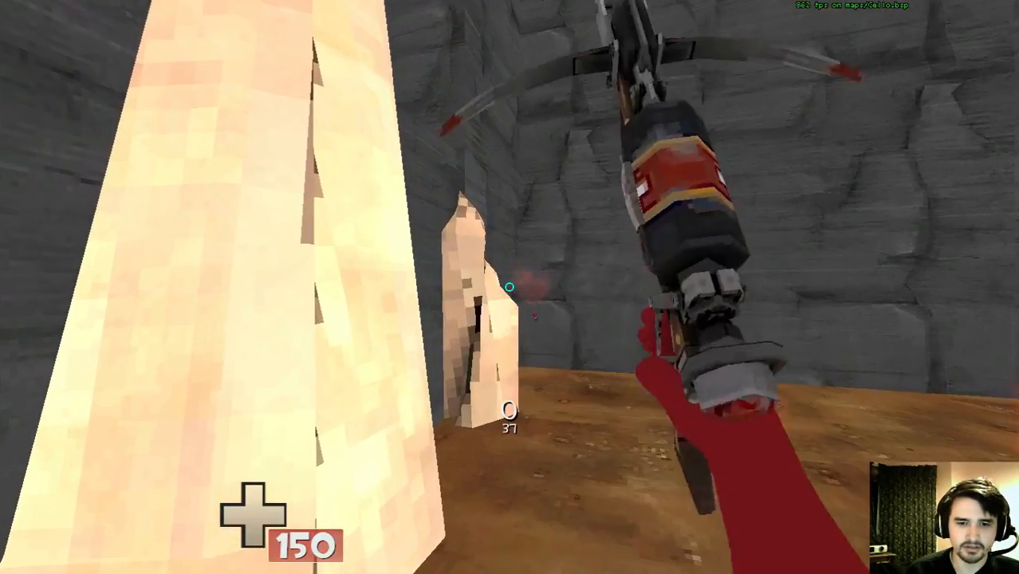
pyautogui.press('w')
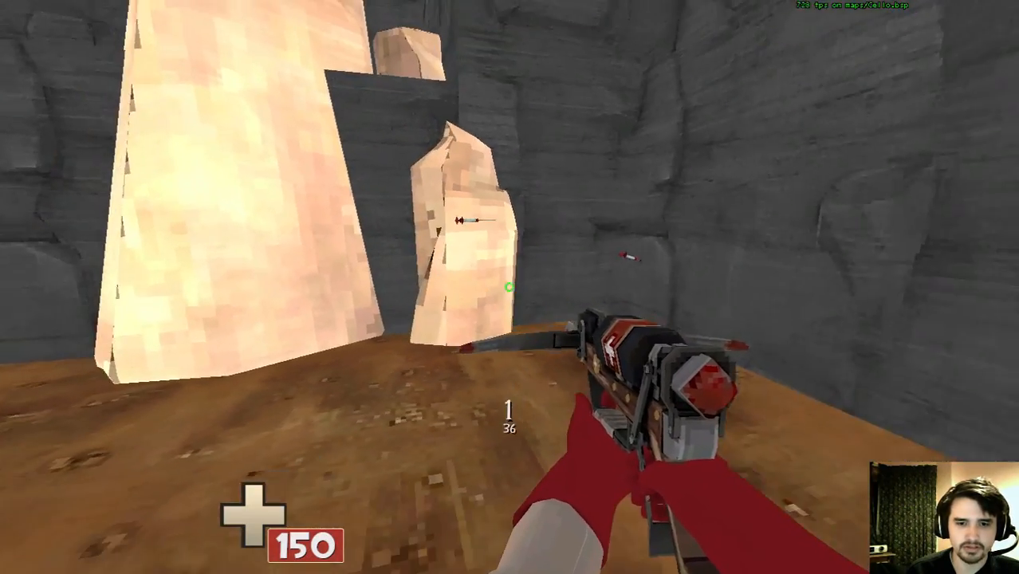
pyautogui.press('w')
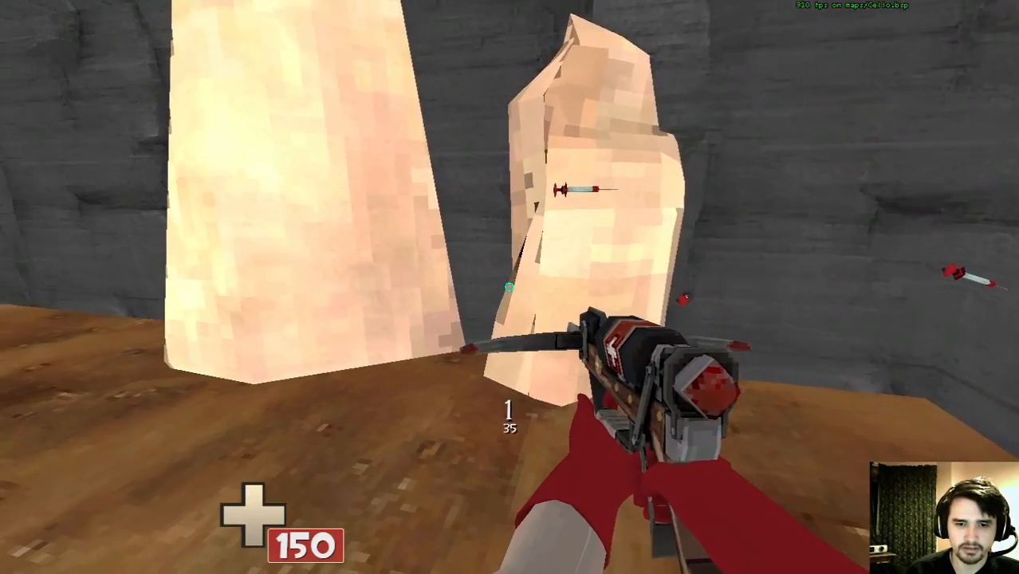
pyautogui.press('w')
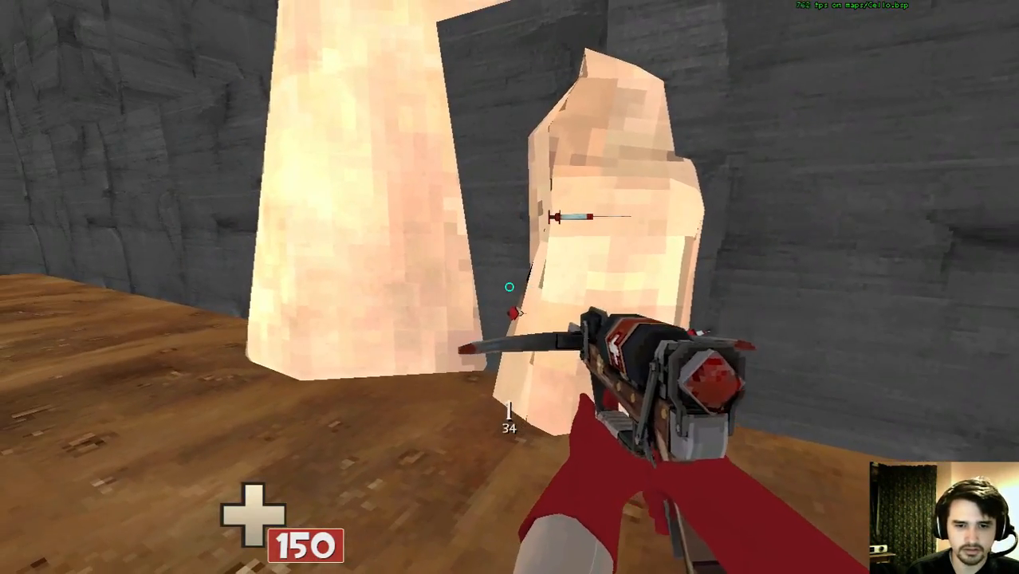
pyautogui.press('w')
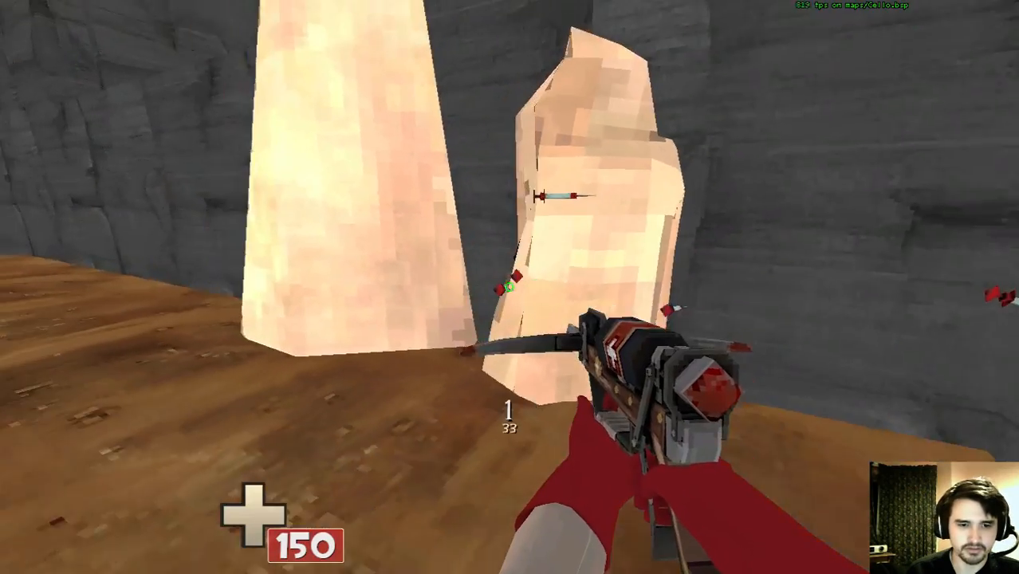
pyautogui.press('w')
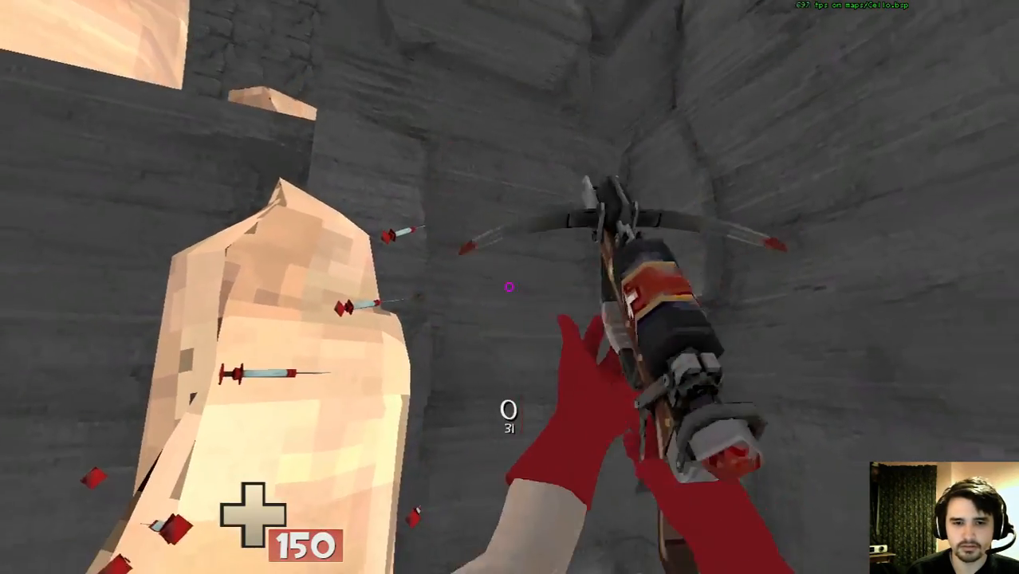
pyautogui.press('s')
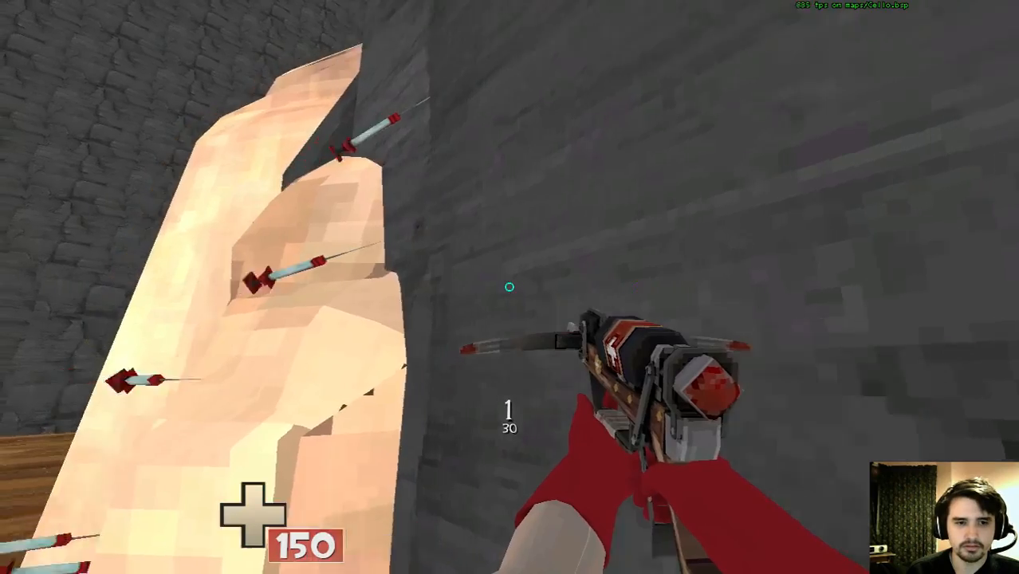
pyautogui.press('a')
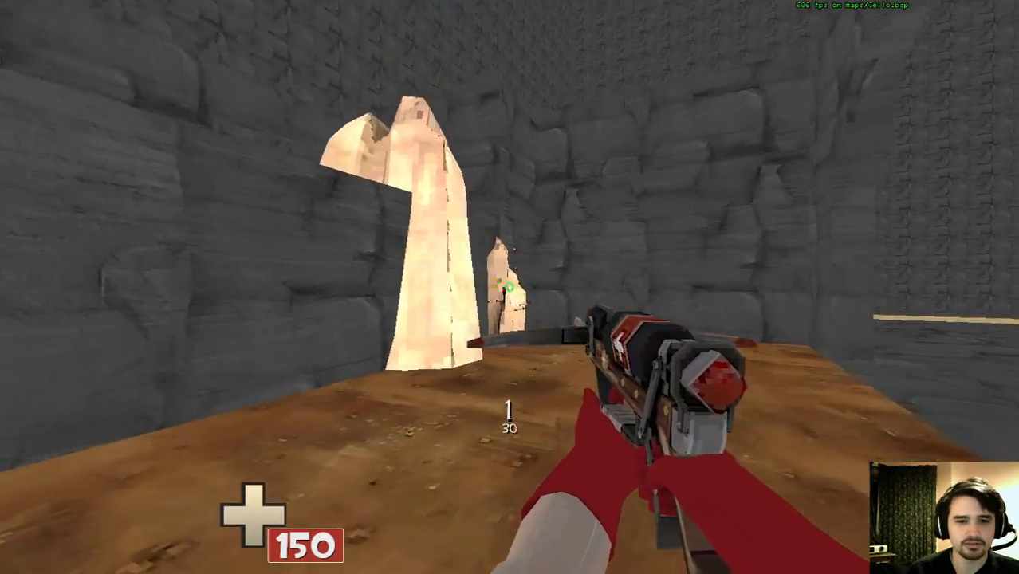
# Fire two more crossbow bolts around the small rock and look over the surrounding ramp and walls
pyautogui.click(508, 287)
pyautogui.press('w')
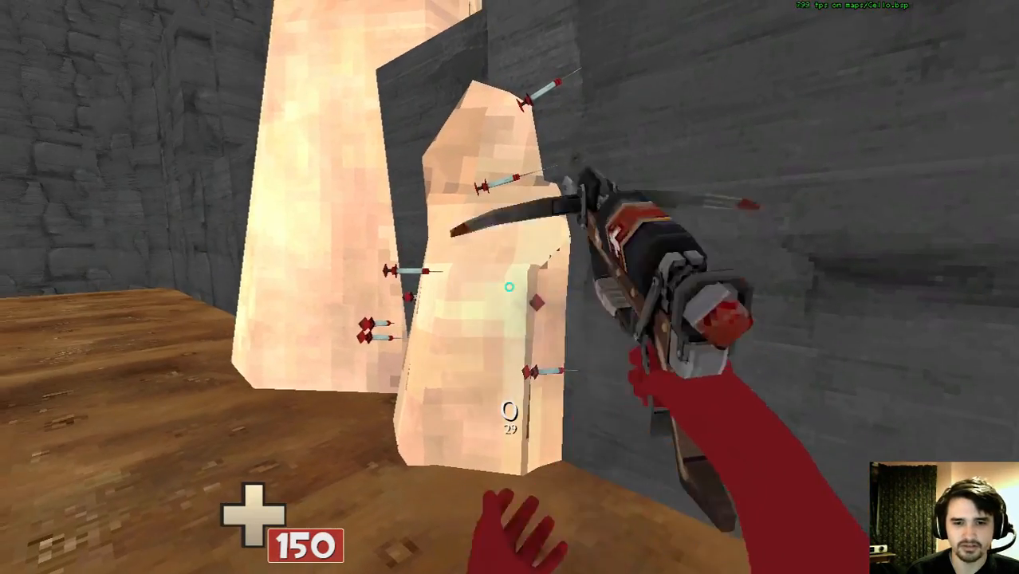
pyautogui.click(508, 287)
pyautogui.press('w')
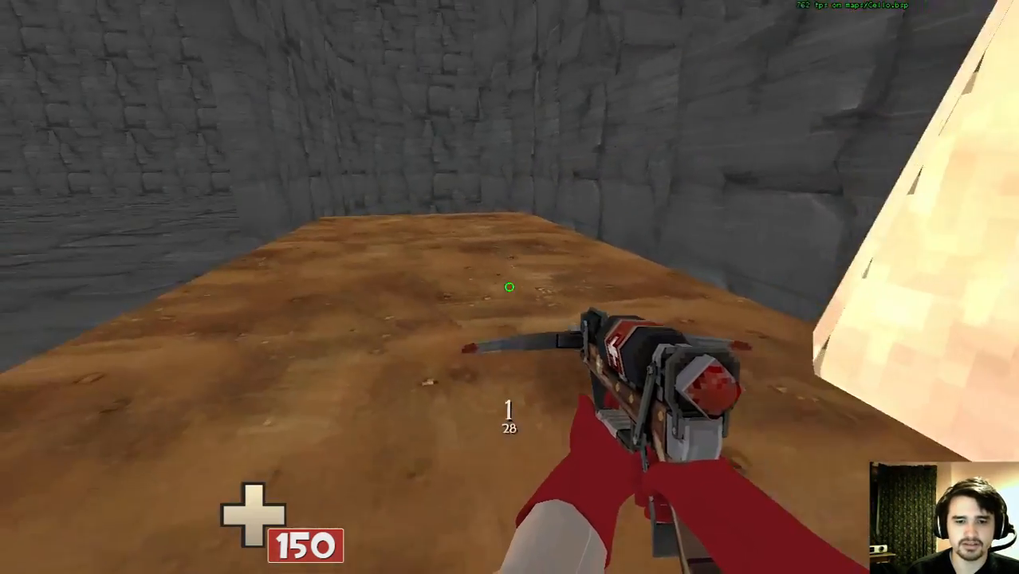
pyautogui.press('3')
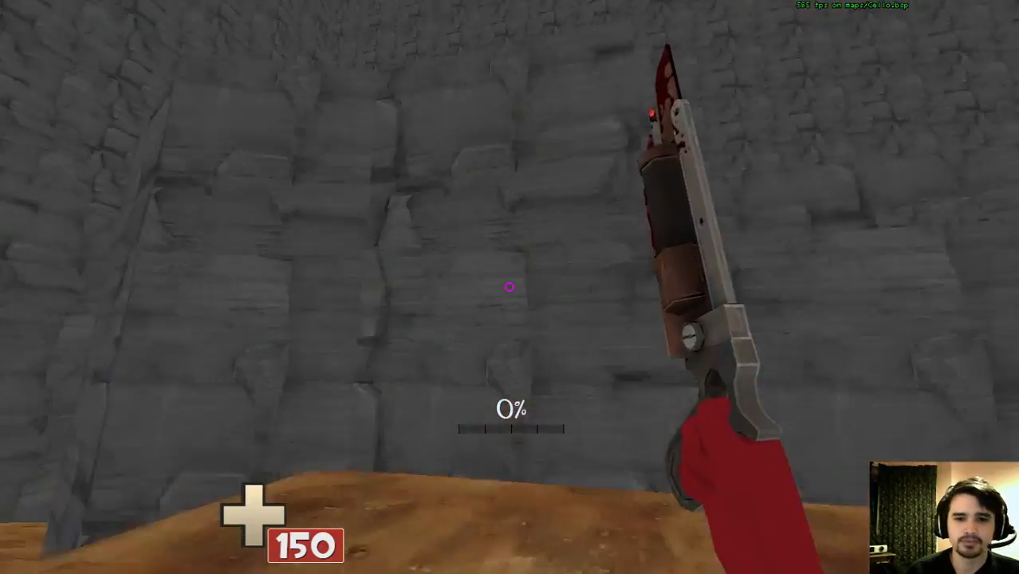
pyautogui.press('1')
# Disconnect from the game server and switch back to Hammer, closing the Compile Process Window
pyautogui.press('`')
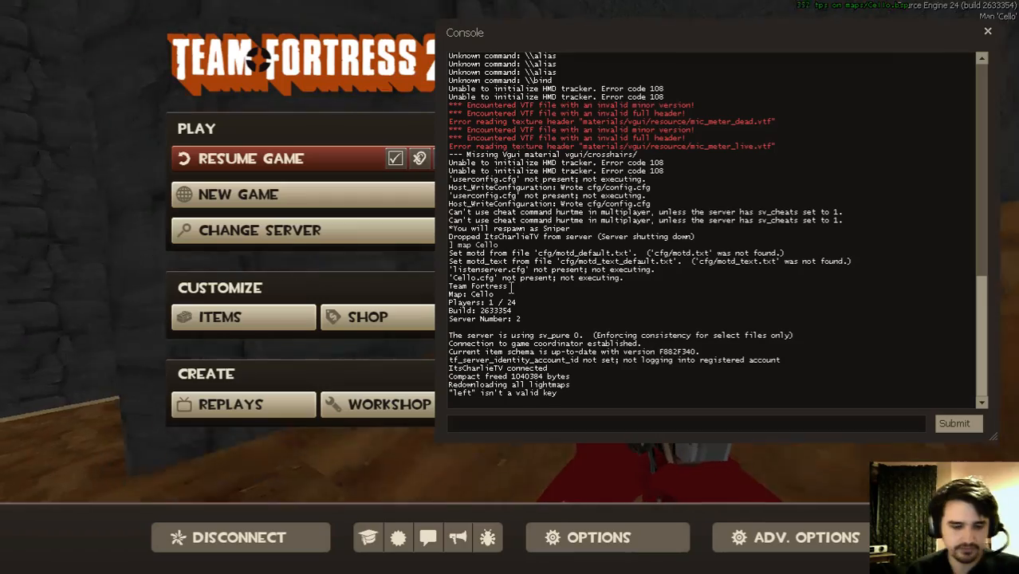
pyautogui.click(214, 545)
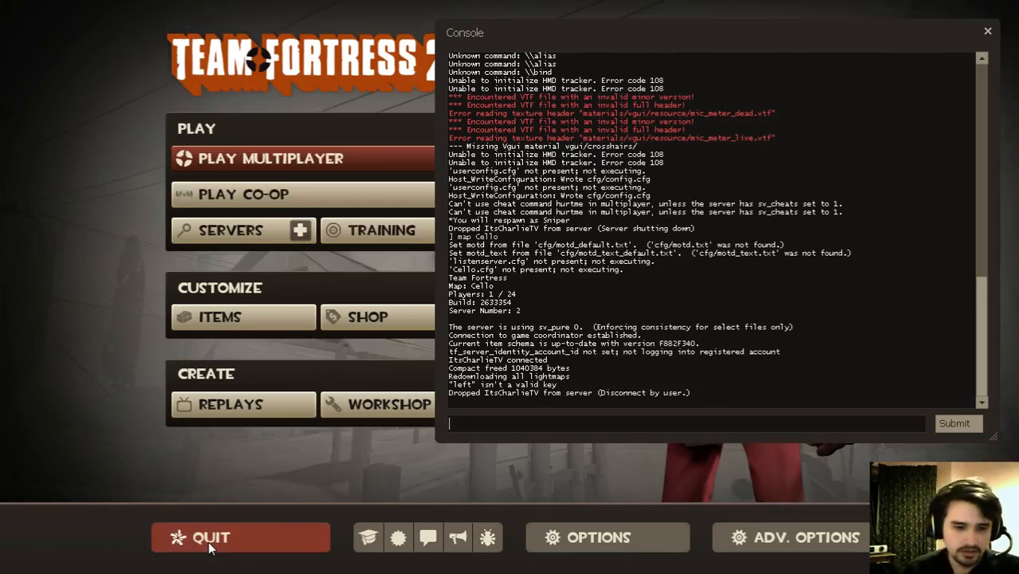
pyautogui.hotkey('alt', 'Tab')
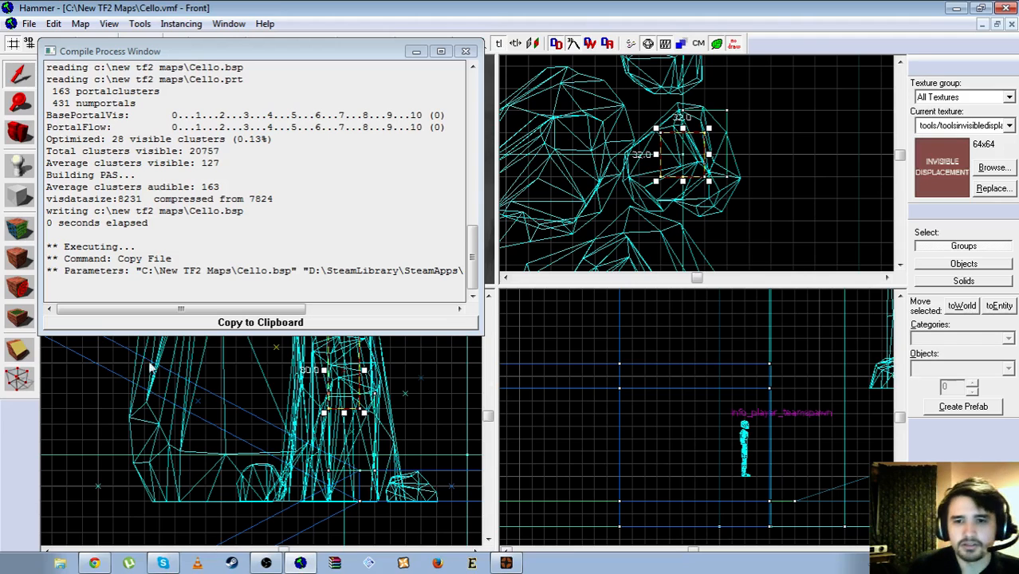
pyautogui.click(468, 51)
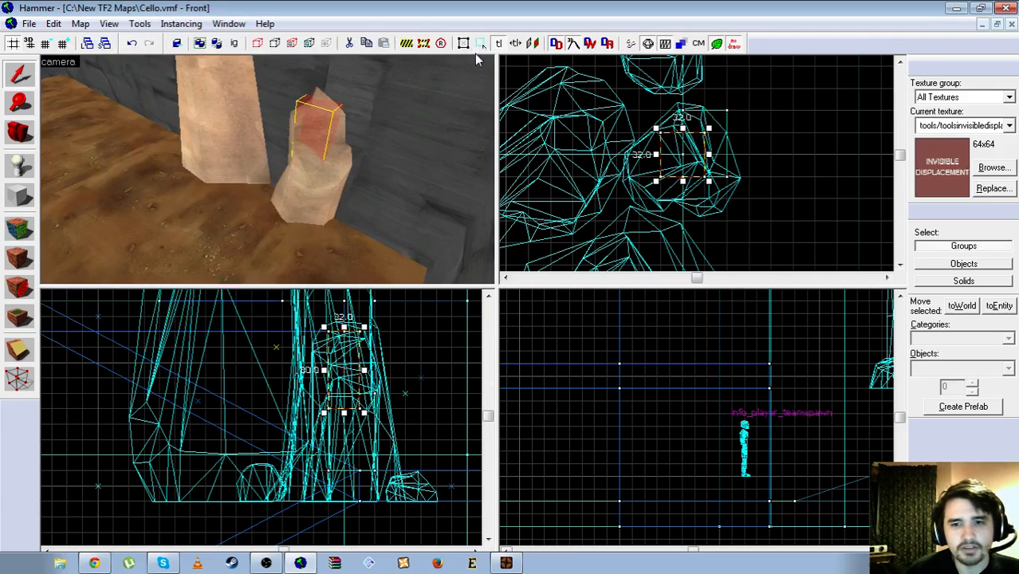
# Select the small rock's lower invisible-displacement block, refine the grid, and stretch the block to 56 units long in the top view
pyautogui.click(298, 185)
pyautogui.press('z')
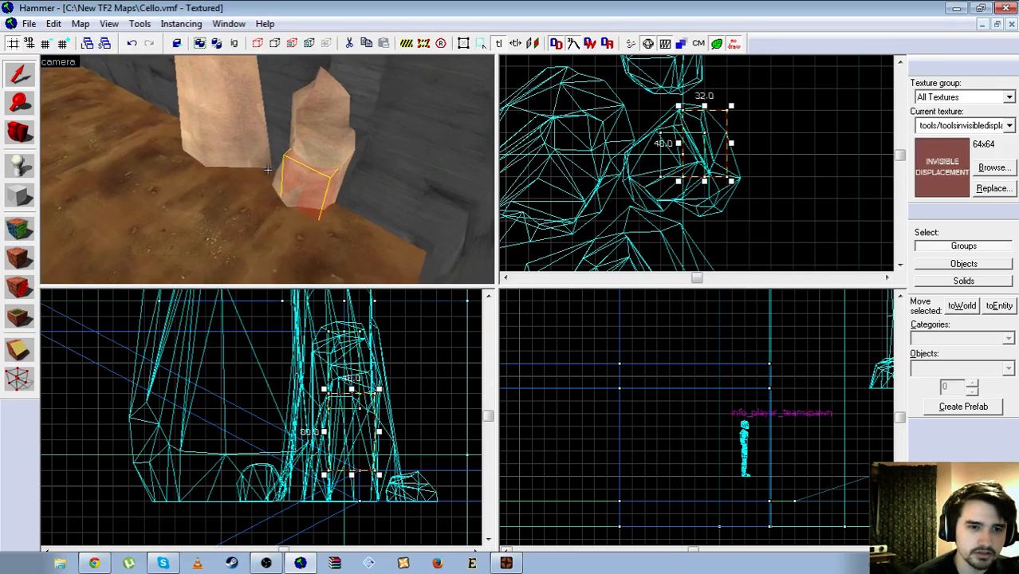
pyautogui.press('w')
pyautogui.press('d')
pyautogui.press('s')
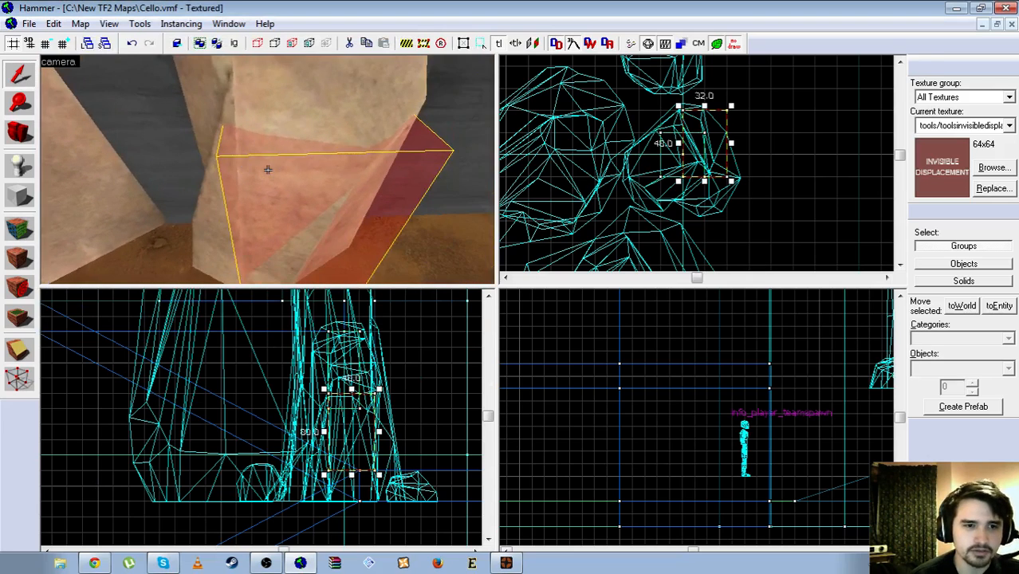
pyautogui.press('z')
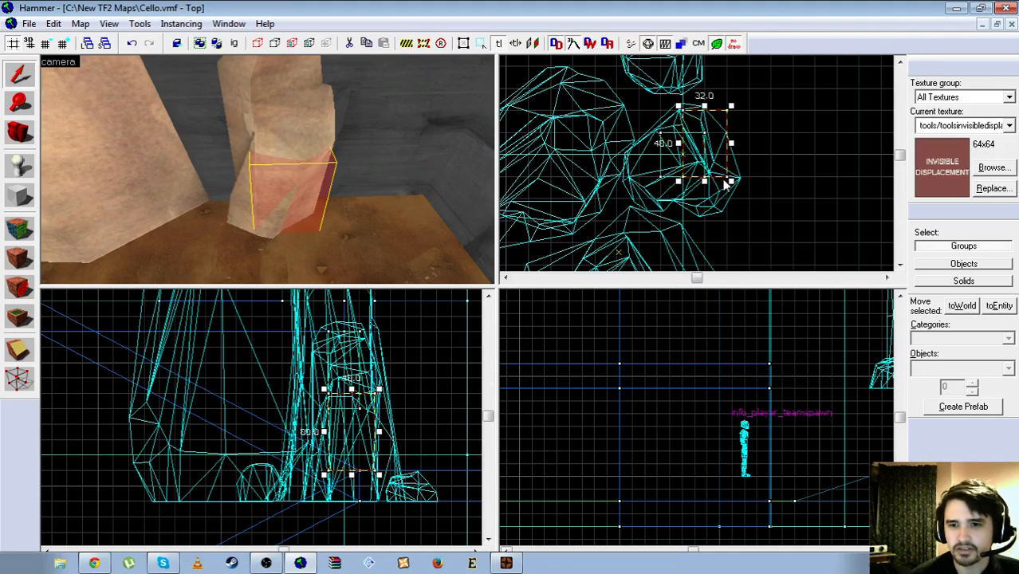
pyautogui.press('Escape')
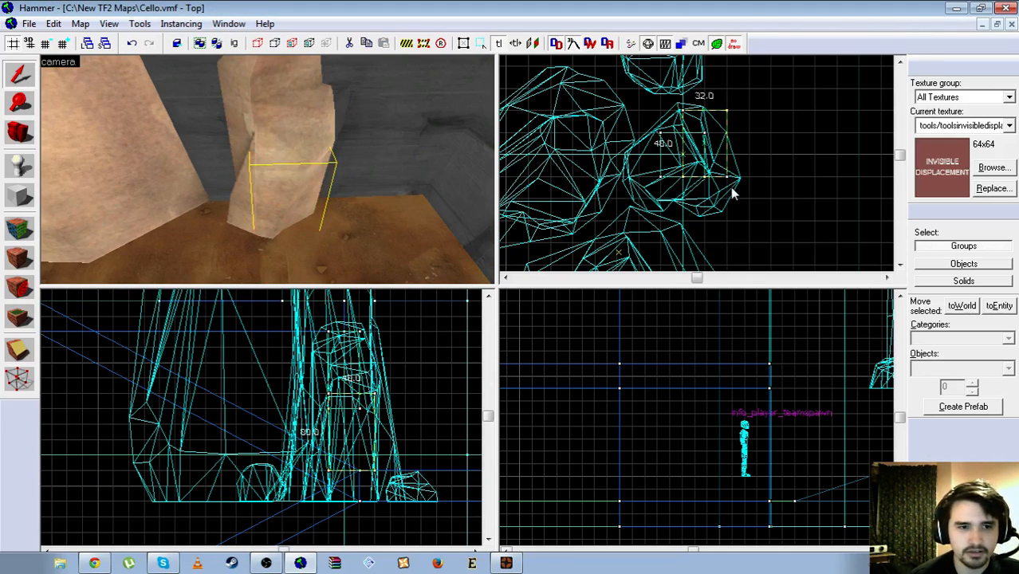
pyautogui.moveTo(732, 189)
pyautogui.mouseDown()
pyautogui.moveTo(700, 190)
pyautogui.moveTo(692, 206)
pyautogui.moveTo(704, 203)
pyautogui.moveTo(701, 183)
pyautogui.mouseUp()
pyautogui.click(48, 43)
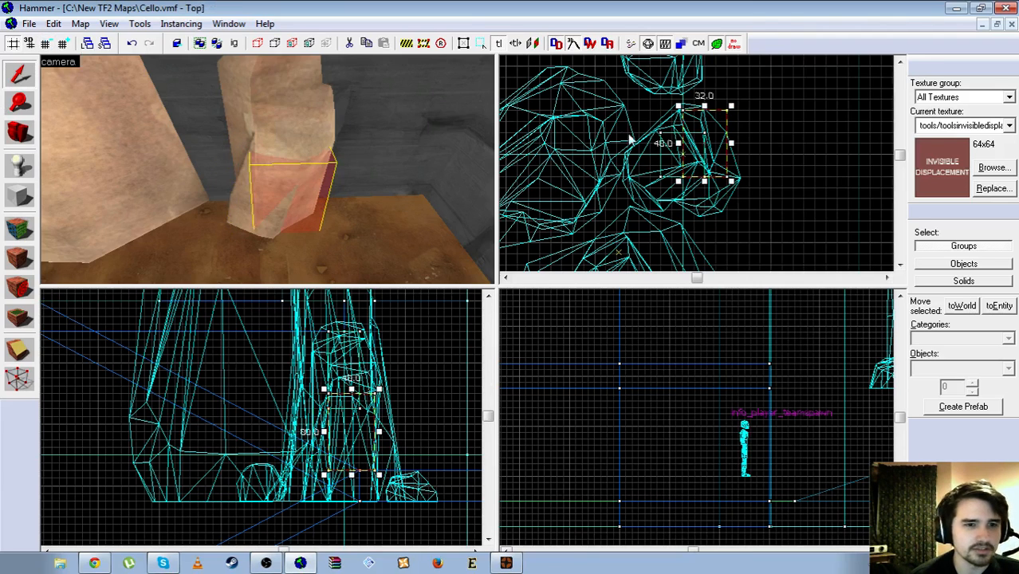
pyautogui.scroll(2, 705, 188)
pyautogui.moveTo(707, 177); pyautogui.dragTo(704, 197)
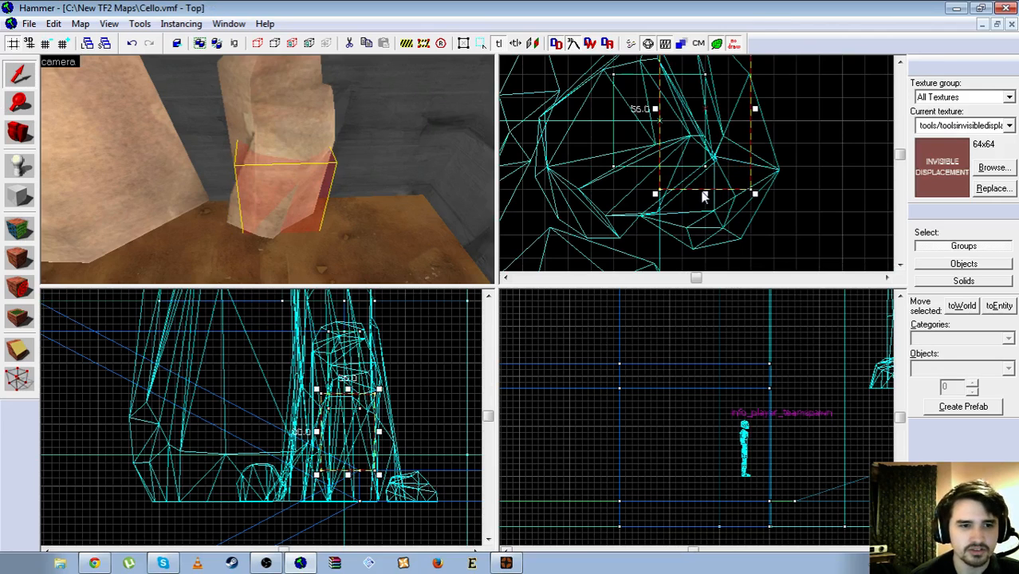
# Shorten the lower block from its opposite end to 40 units so it sits inside the rock
pyautogui.scroll(-3, 733, 154)
pyautogui.scroll(2, 715, 90)
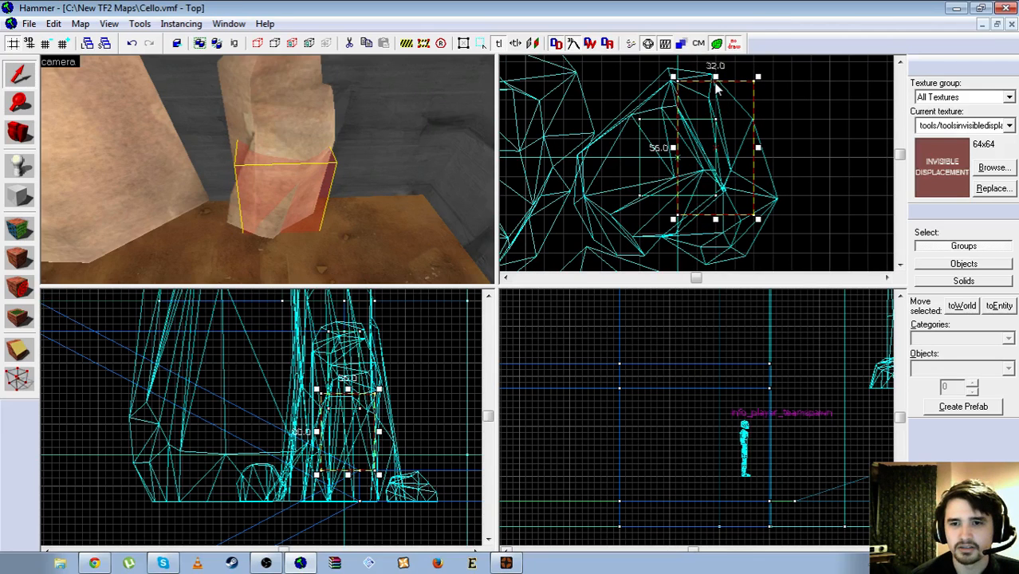
pyautogui.moveTo(716, 77); pyautogui.dragTo(715, 116)
pyautogui.press('Return')
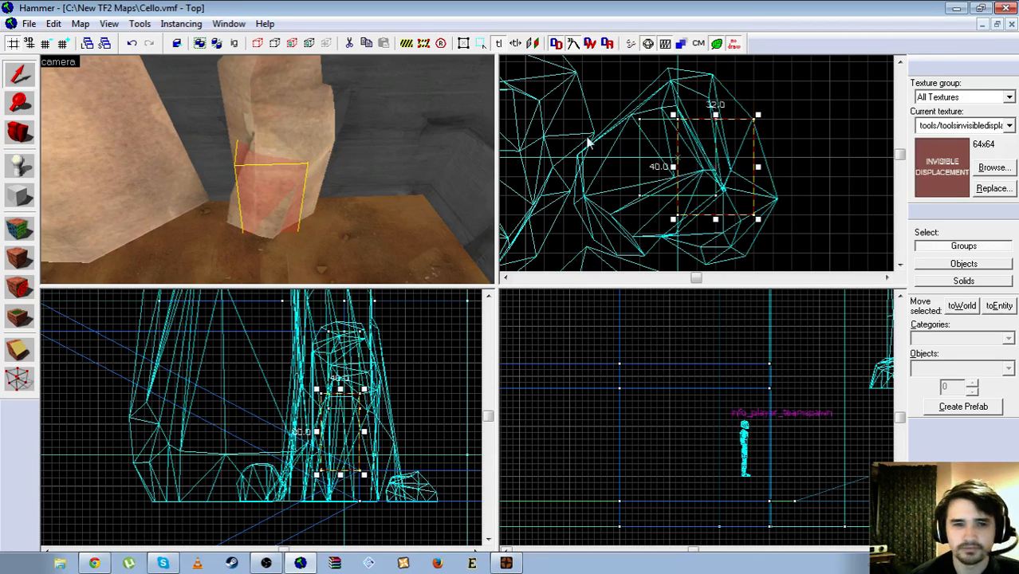
# Select the rock's upper invisible-displacement block, check its fit in the 3D view, and make the grid coarser
pyautogui.press('z')
pyautogui.click(268, 169)
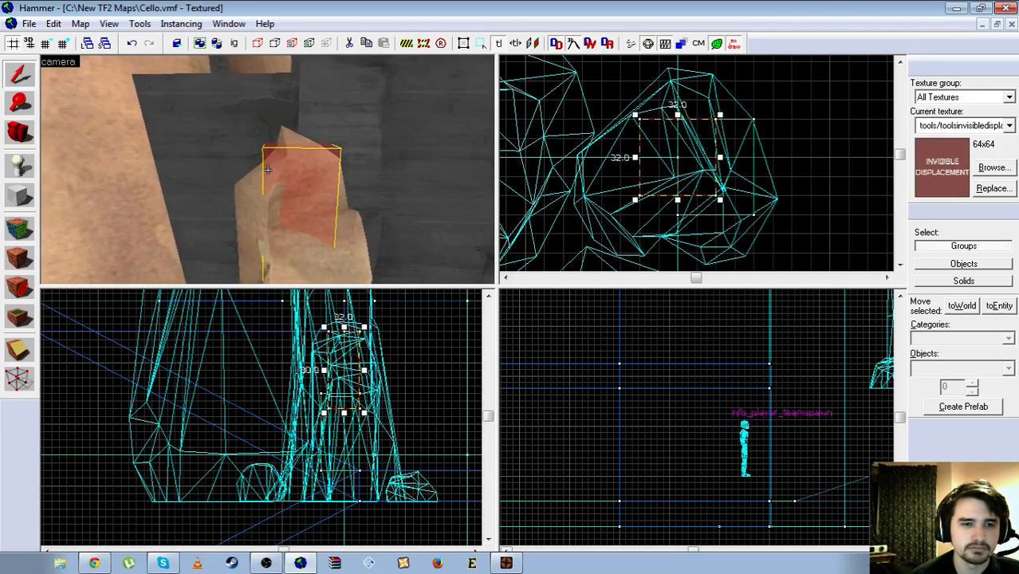
pyautogui.press('w')
pyautogui.press('w')
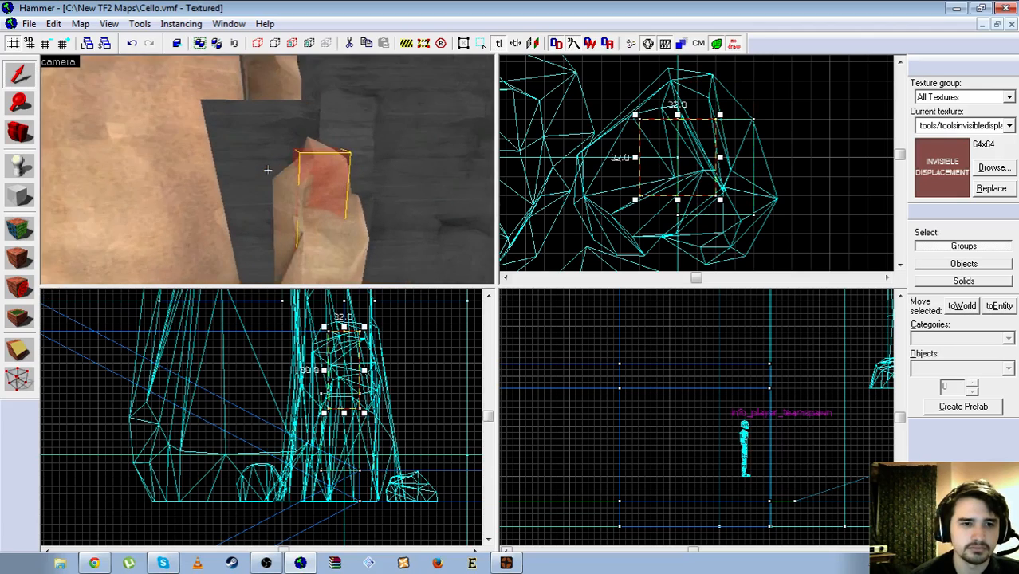
pyautogui.press('s')
pyautogui.press('z')
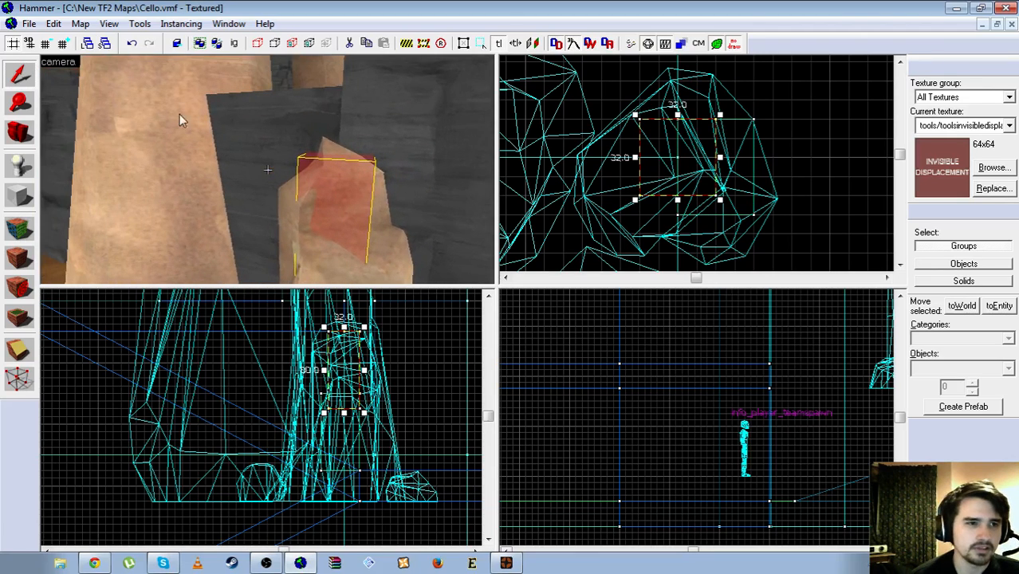
pyautogui.click(62, 48)
# Fly the 3D camera through the map to review the ramps, landings, rock walls and spawn area
pyautogui.press('z')
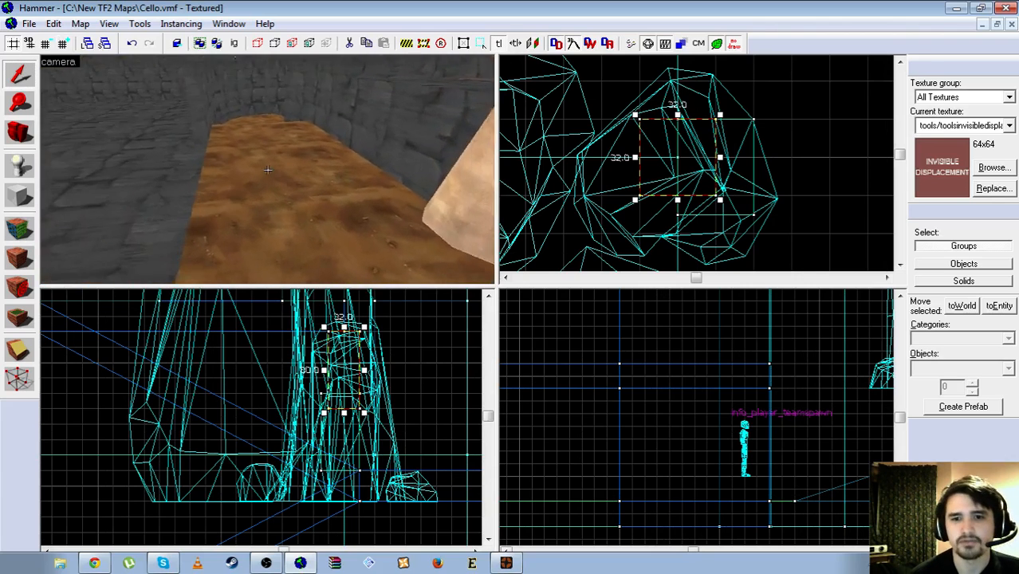
pyautogui.press('s')
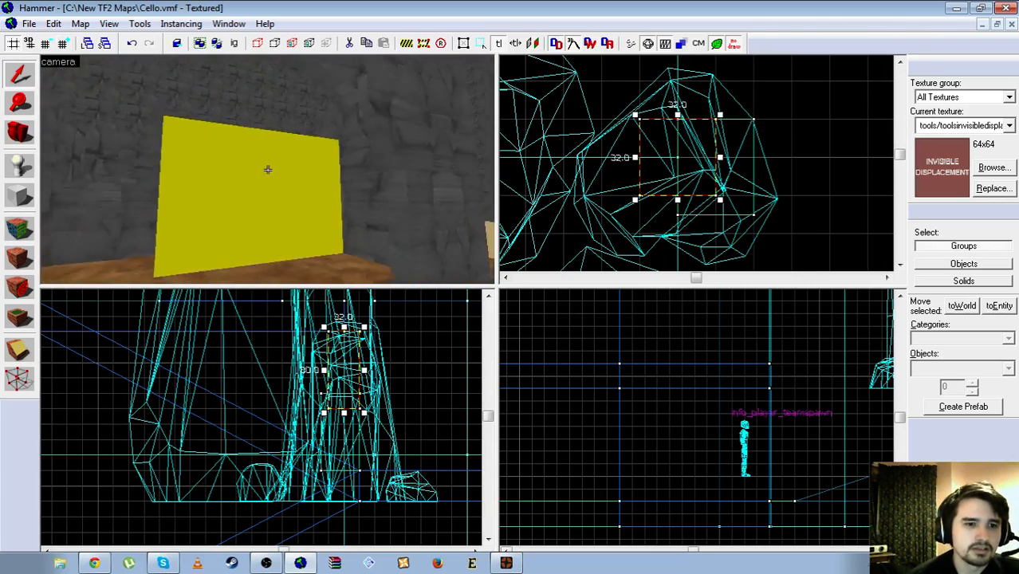
pyautogui.press('w')
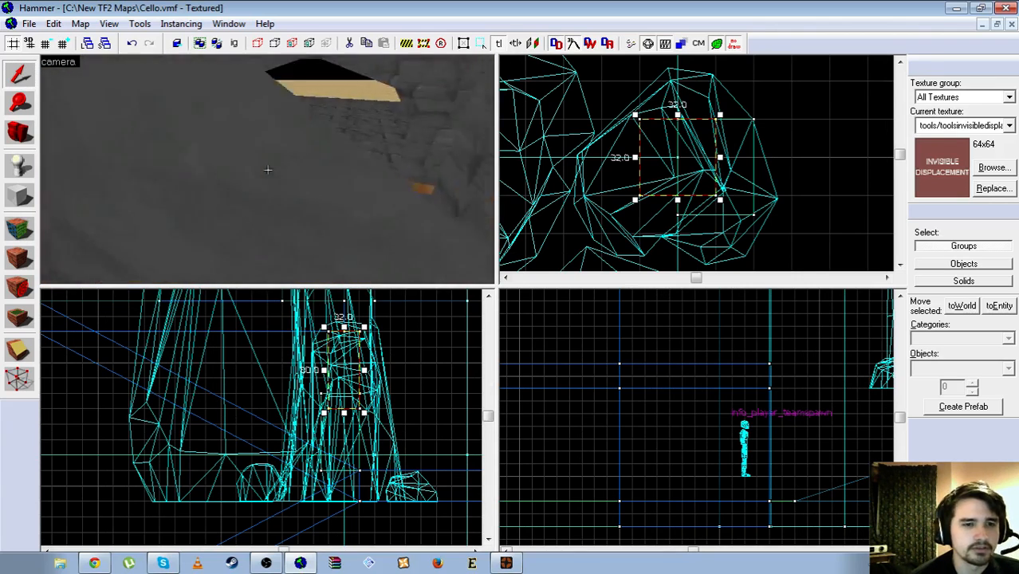
pyautogui.press('w')
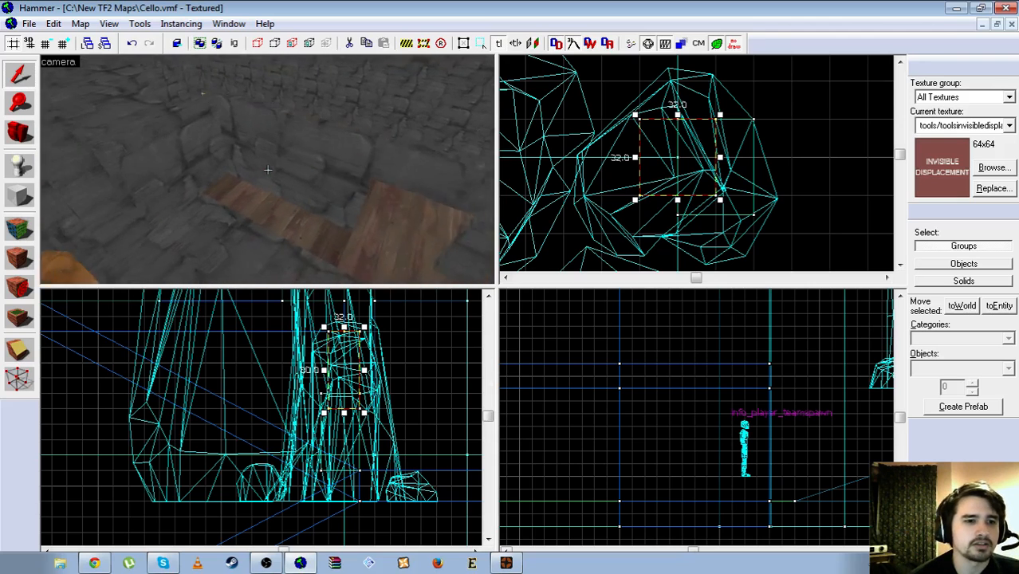
pyautogui.press('w')
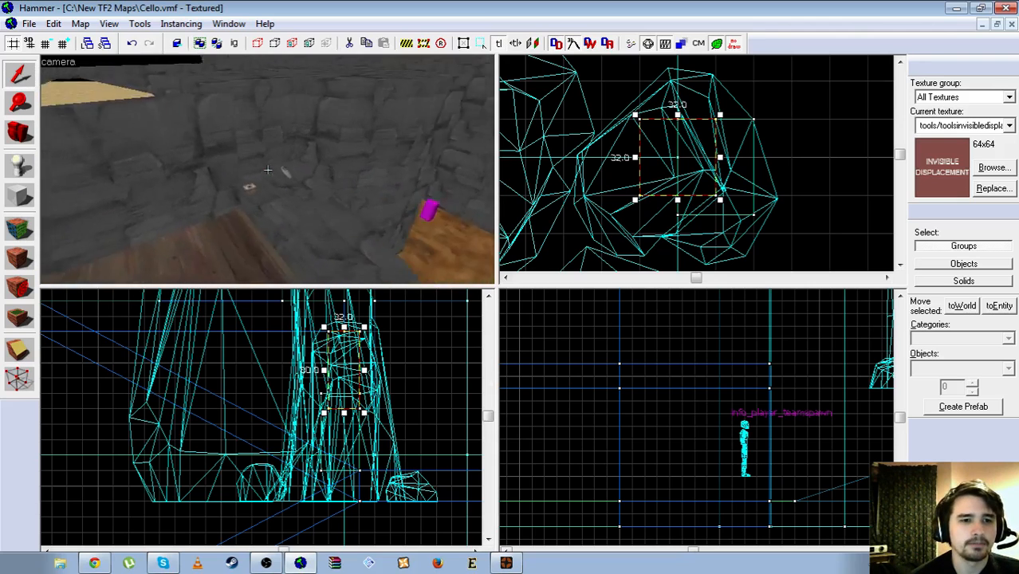
pyautogui.press('w')
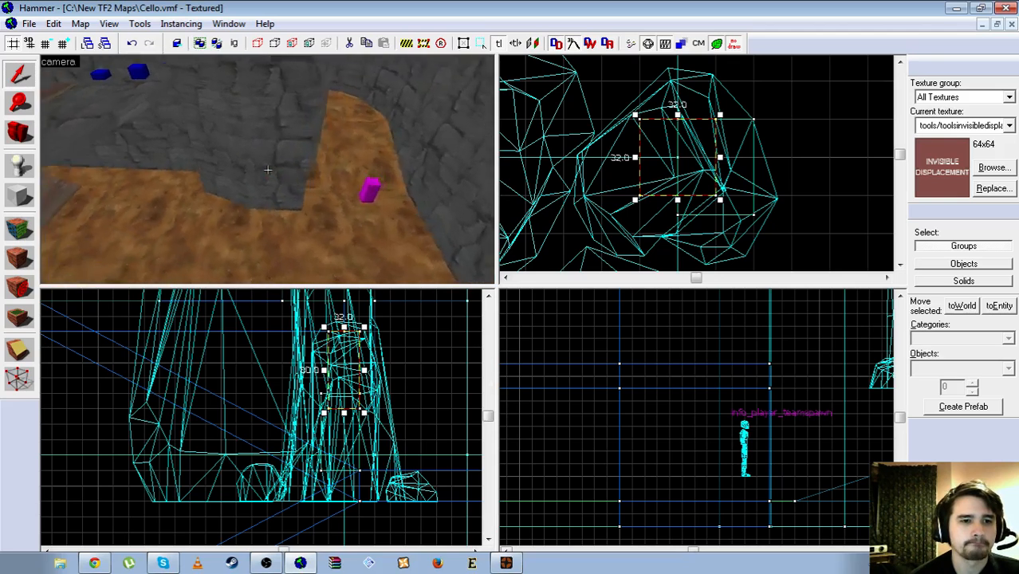
pyautogui.press('w')
pyautogui.press('z')
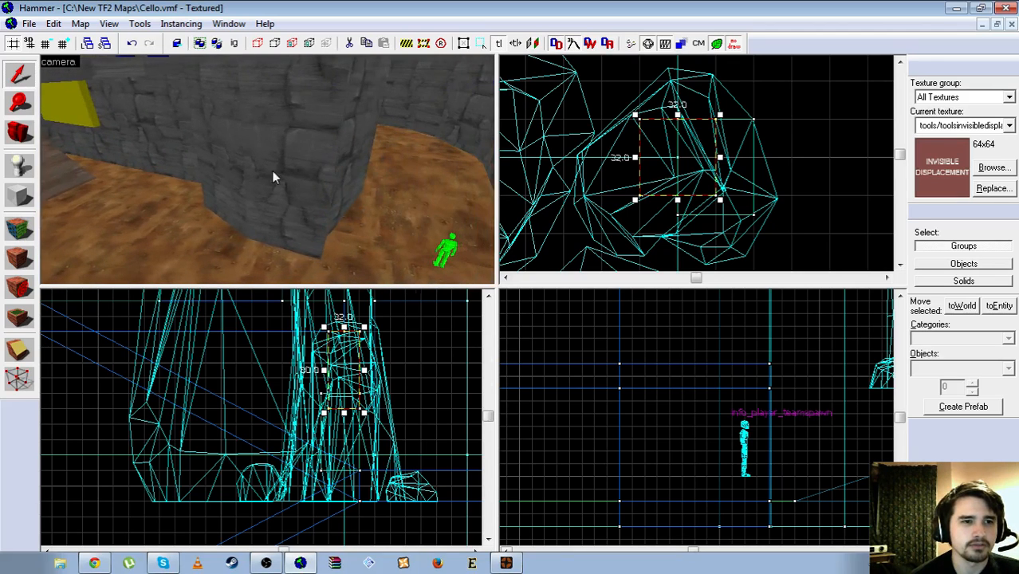
# Switch to Open Broadcaster Software
pyautogui.click(300, 563)
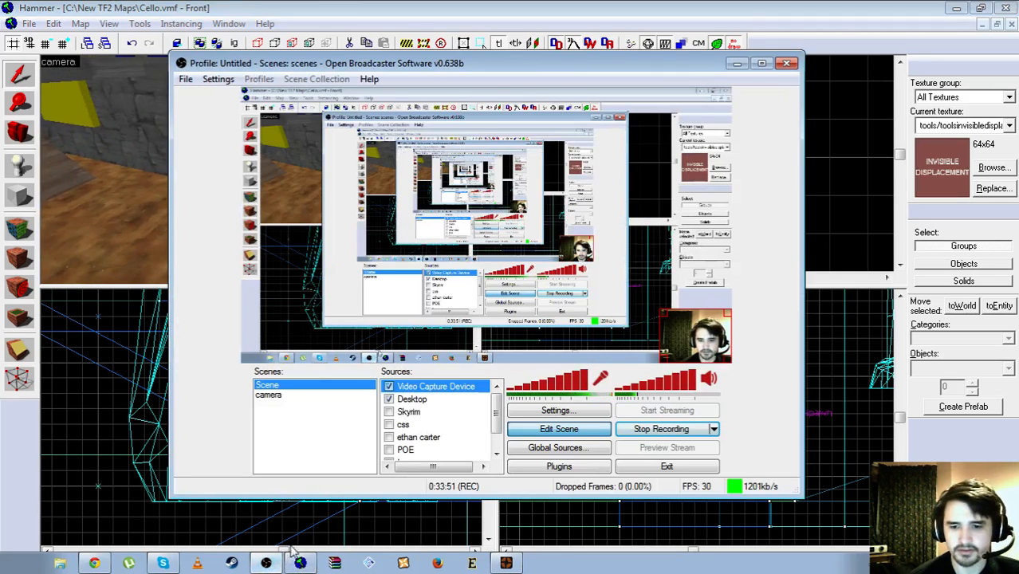